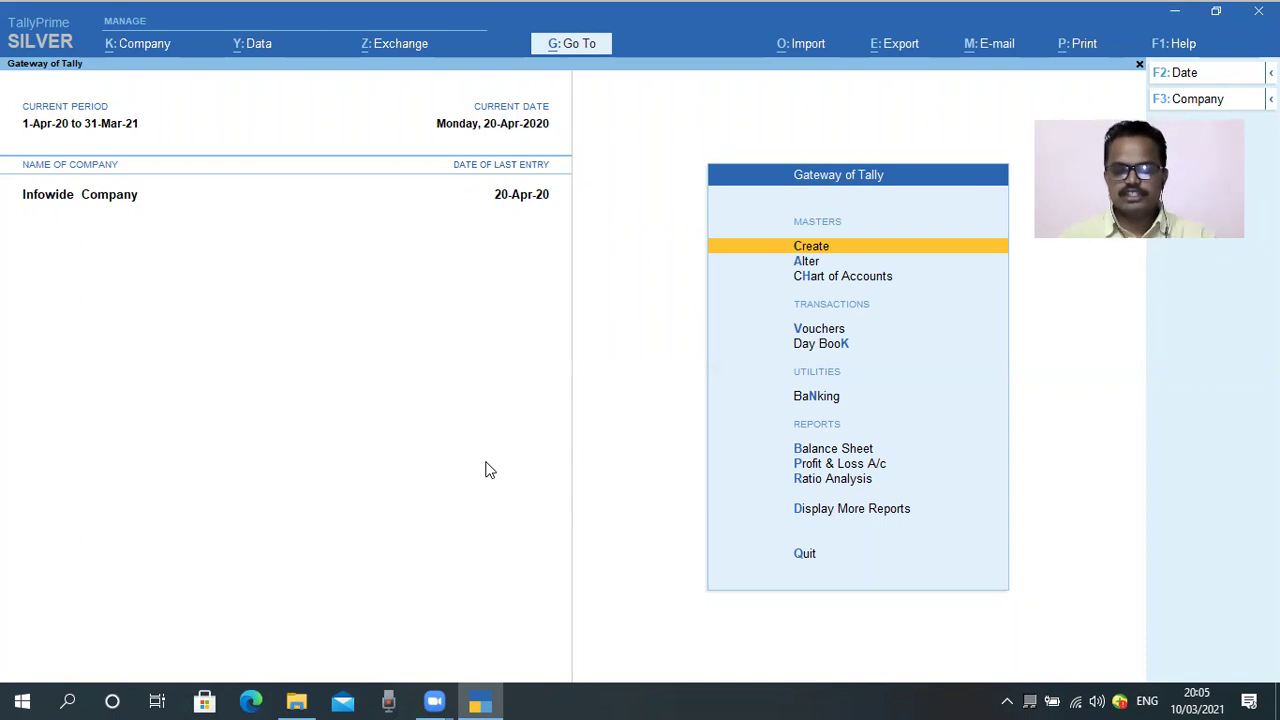
- Open the chart of accounts as a list of ledgers
{"action": "key", "text": "Down"}
{"action": "key", "text": "Up"}
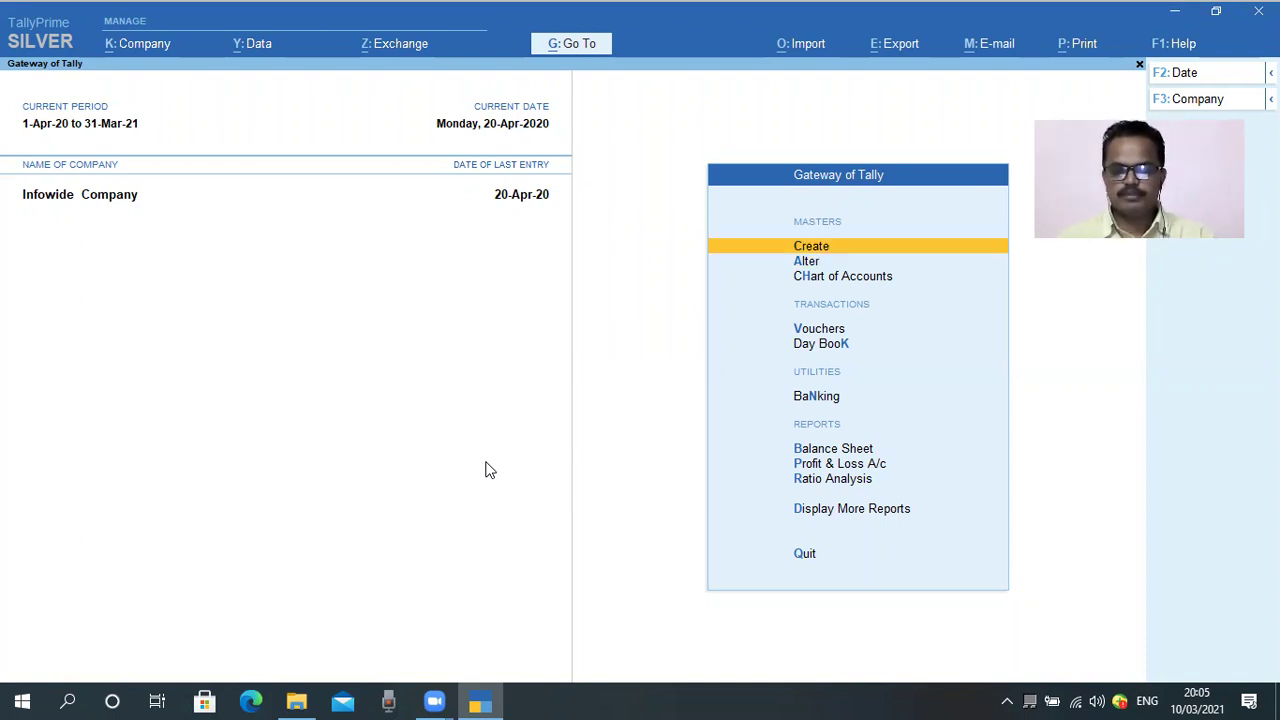
{"action": "key", "text": "Down"}
{"action": "key", "text": "Down"}
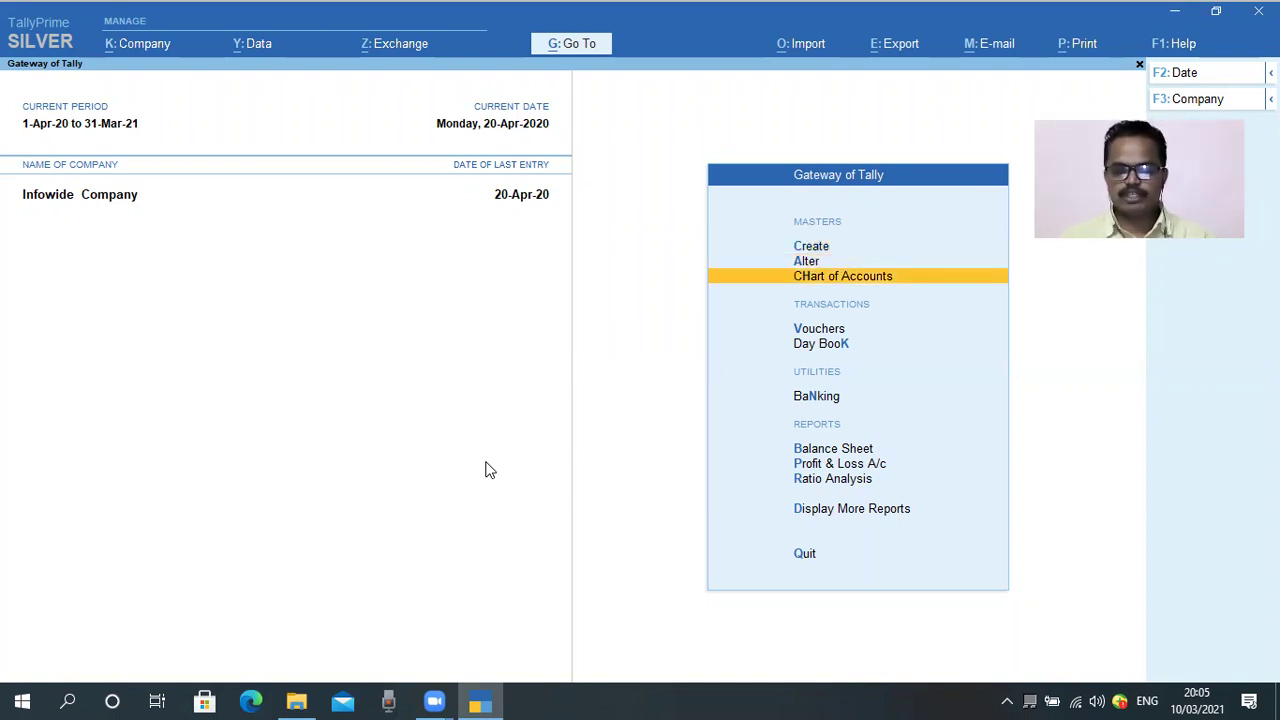
{"action": "key", "text": "Up"}
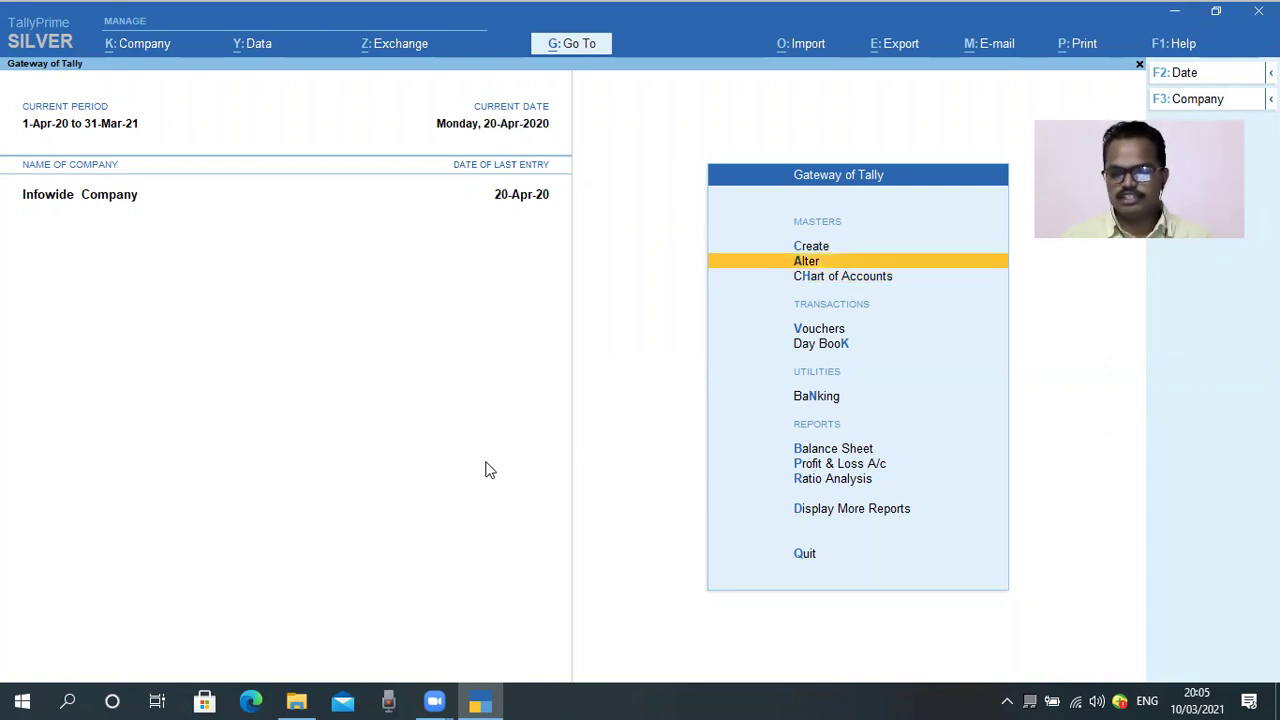
{"action": "key", "text": "Down"}
{"action": "key", "text": "Return"}
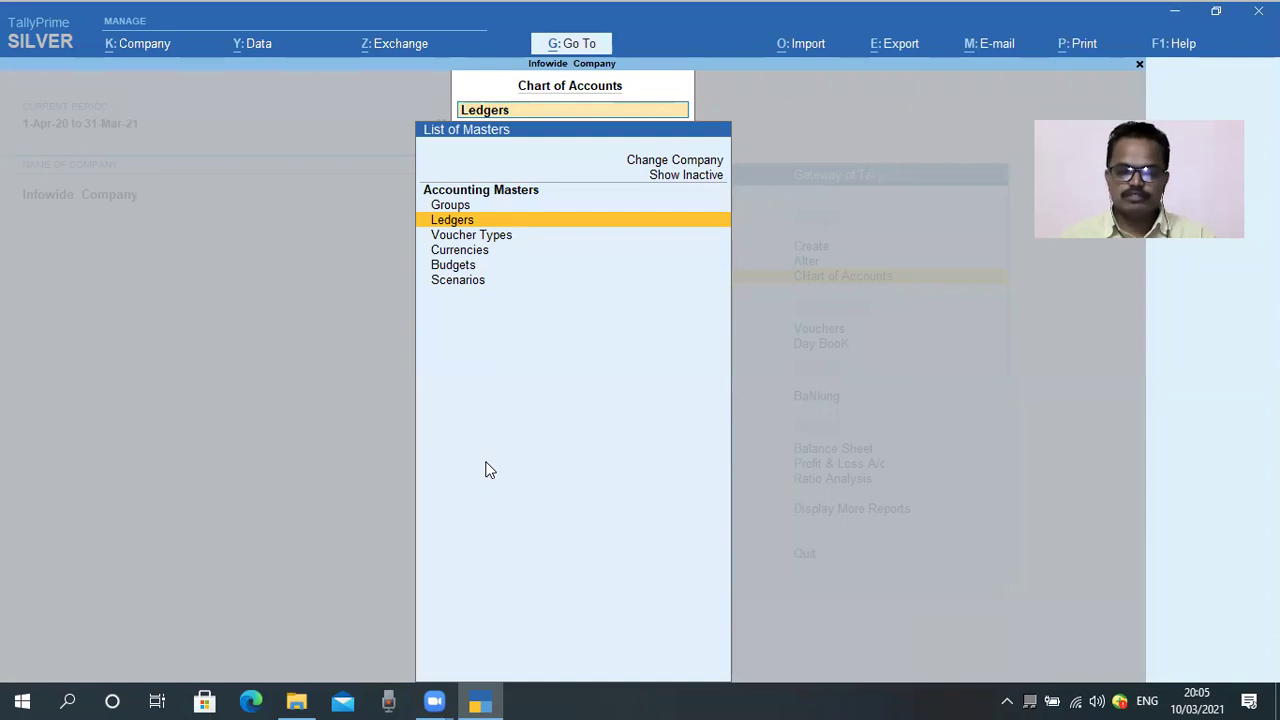
{"action": "key", "text": "Return"}
- Examine the full ledger list from the Current Assets groups through liabilities and expenses to the last sales ledger
{"action": "key", "text": "Down"}
{"action": "key", "text": "Down"}
{"action": "key", "text": "Down"}
{"action": "key", "text": "Down"}
{"action": "key", "text": "Down"}
{"action": "key", "text": "Down"}
{"action": "key", "text": "Down"}
{"action": "key", "text": "Down"}
{"action": "key", "text": "Down"}
{"action": "key", "text": "Down"}
{"action": "key", "text": "Down"}
{"action": "key", "text": "Down"}
{"action": "key", "text": "Down"}
{"action": "key", "text": "Down"}
{"action": "key", "text": "Down"}
{"action": "key", "text": "Down"}
{"action": "key", "text": "Down"}
{"action": "key", "text": "Down"}
{"action": "key", "text": "Down"}
{"action": "key", "text": "Down"}
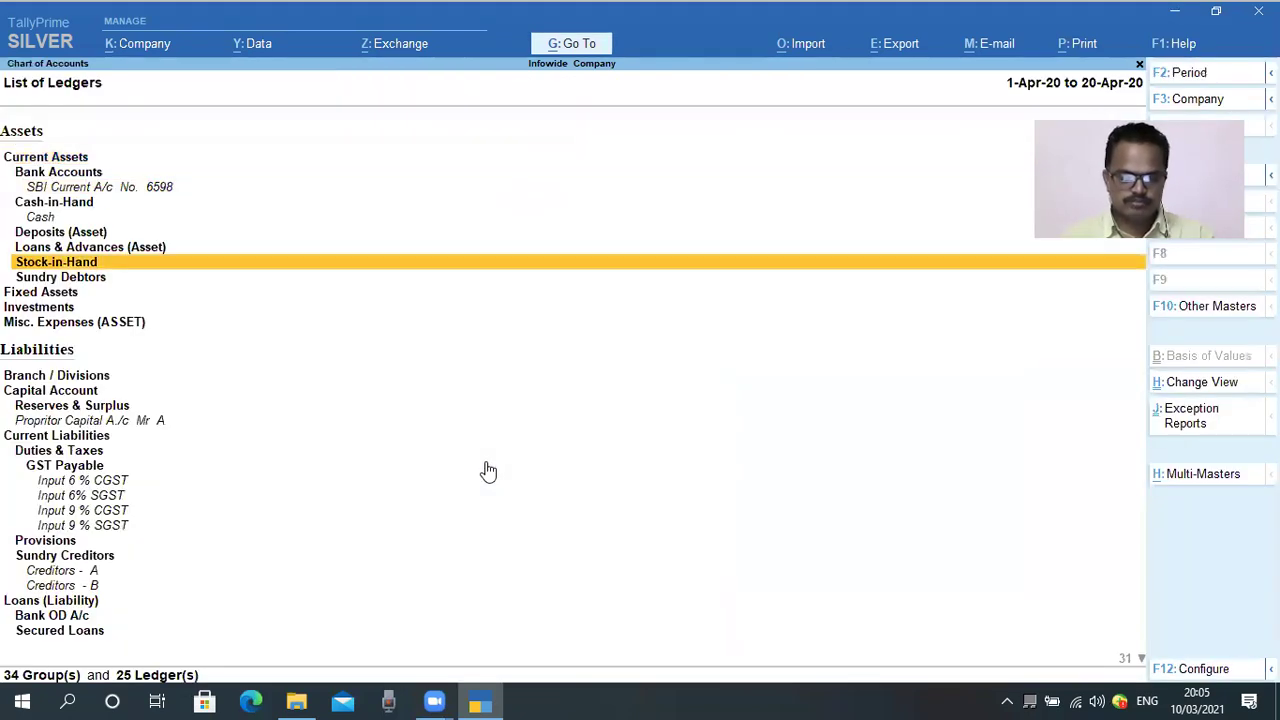
{"action": "key", "text": "Down"}
{"action": "key", "text": "Down"}
{"action": "key", "text": "Down"}
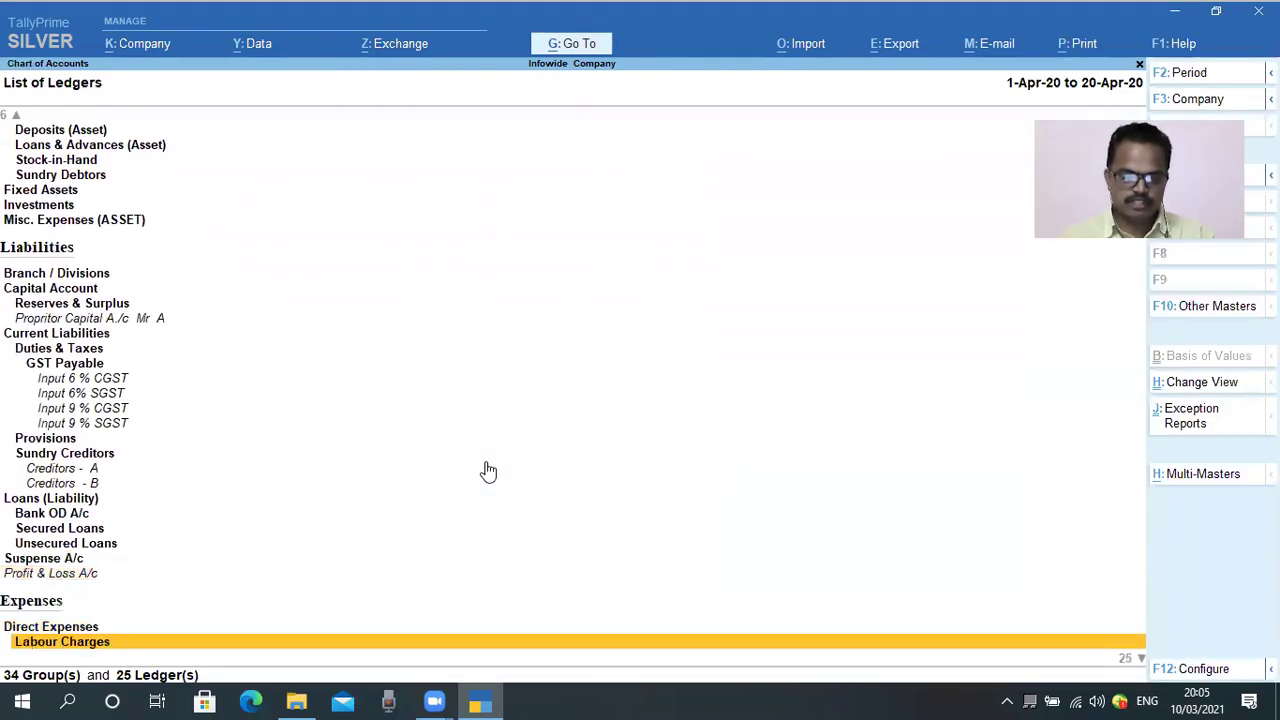
{"action": "key", "text": "Down"}
{"action": "key", "text": "Down"}
{"action": "key", "text": "Down"}
{"action": "key", "text": "Down"}
{"action": "key", "text": "Down"}
{"action": "key", "text": "Down"}
{"action": "key", "text": "Down"}
{"action": "key", "text": "Down"}
{"action": "key", "text": "Down"}
{"action": "key", "text": "Down"}
{"action": "key", "text": "Down"}
{"action": "key", "text": "Down"}
{"action": "key", "text": "Down"}
{"action": "key", "text": "Down"}
{"action": "key", "text": "Down"}
{"action": "key", "text": "Down"}
{"action": "key", "text": "Down"}
{"action": "key", "text": "Down"}
{"action": "key", "text": "Down"}
{"action": "key", "text": "Down"}
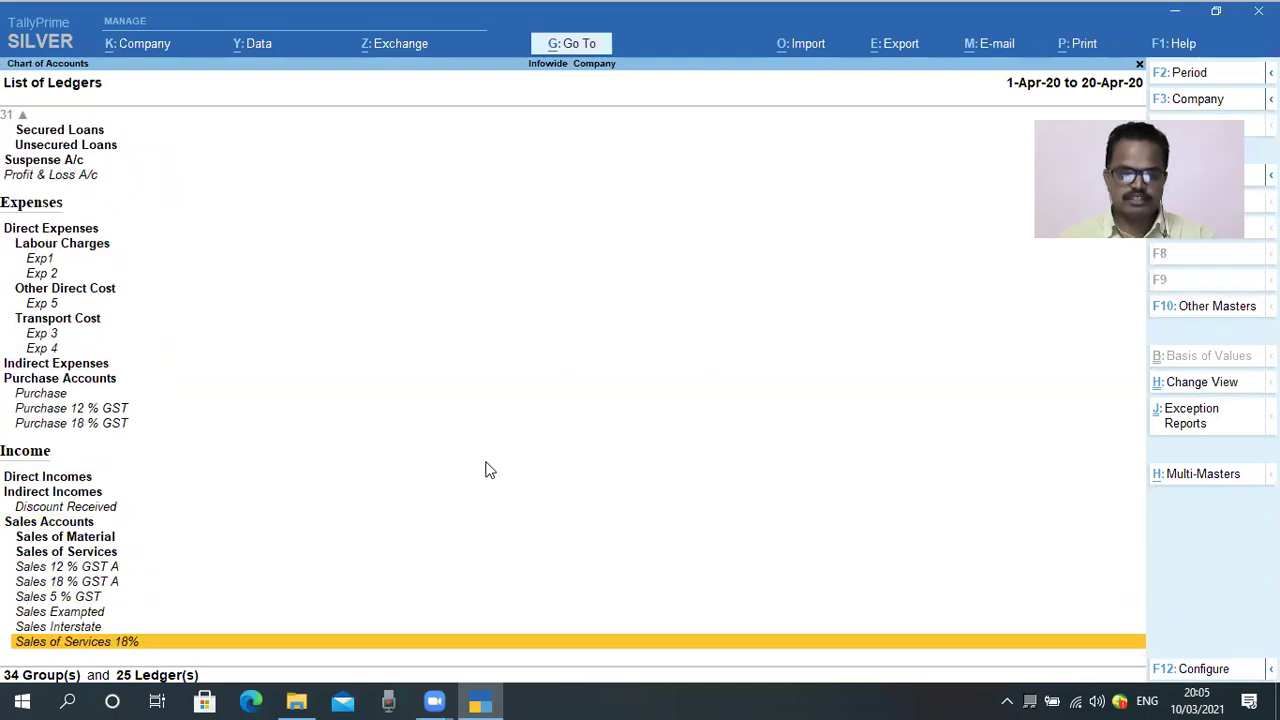
- Examine the GST-rate, exempted, interstate and services ledgers under Sales Accounts, temporarily marking the whole group with a red box
{"action": "key", "text": "Up"}
{"action": "key", "text": "Up"}
{"action": "key", "text": "Up"}
{"action": "key", "text": "Up"}
{"action": "key", "text": "Up"}
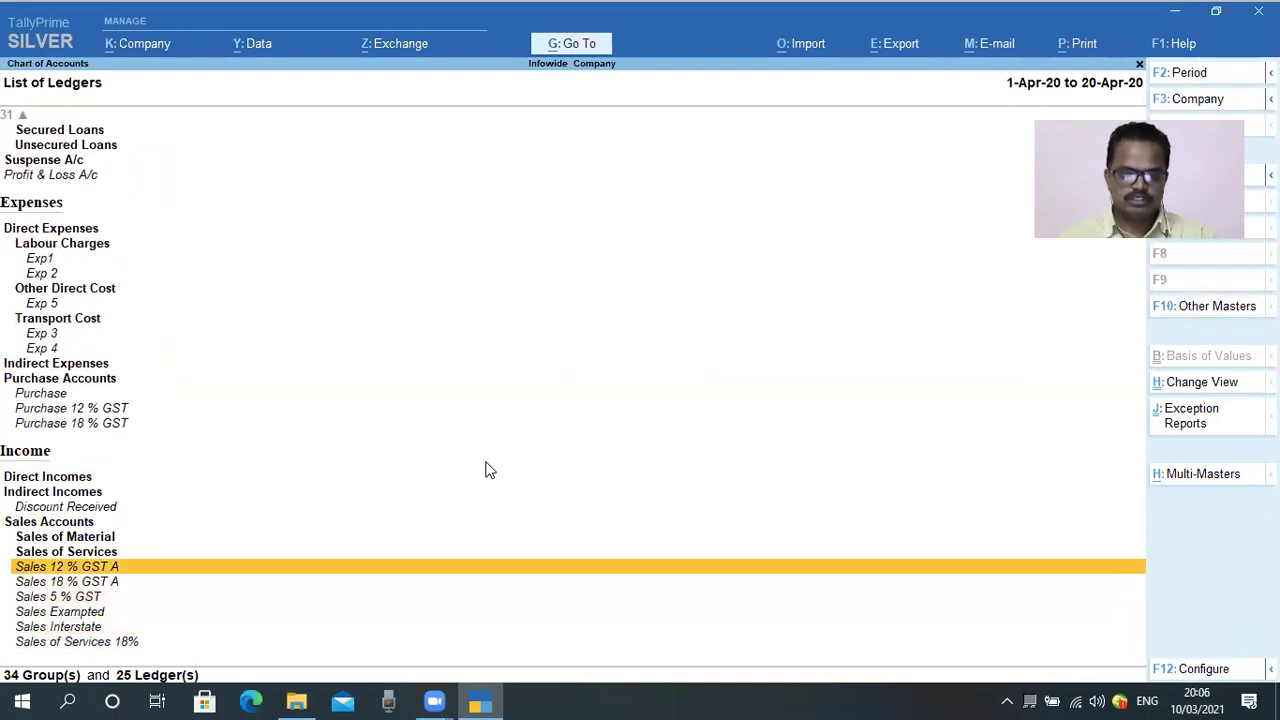
{"action": "key", "text": "Down"}
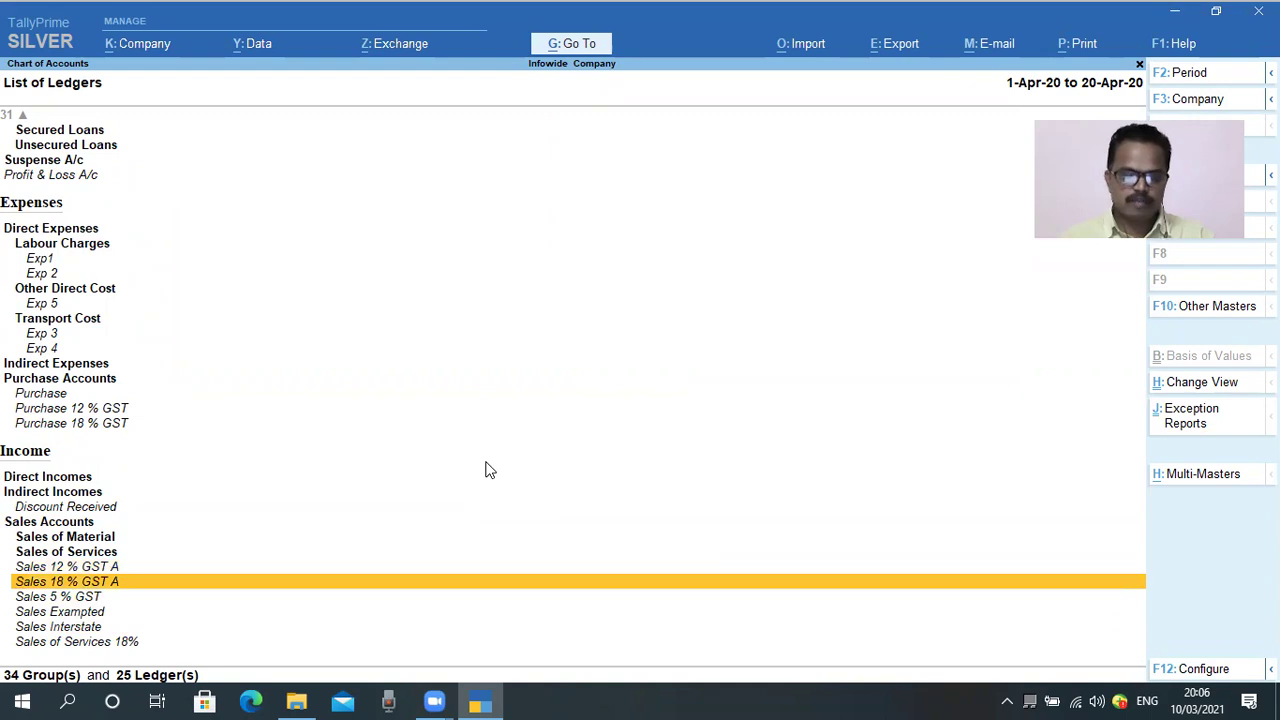
{"action": "key", "text": "Up"}
{"action": "key", "text": "Down"}
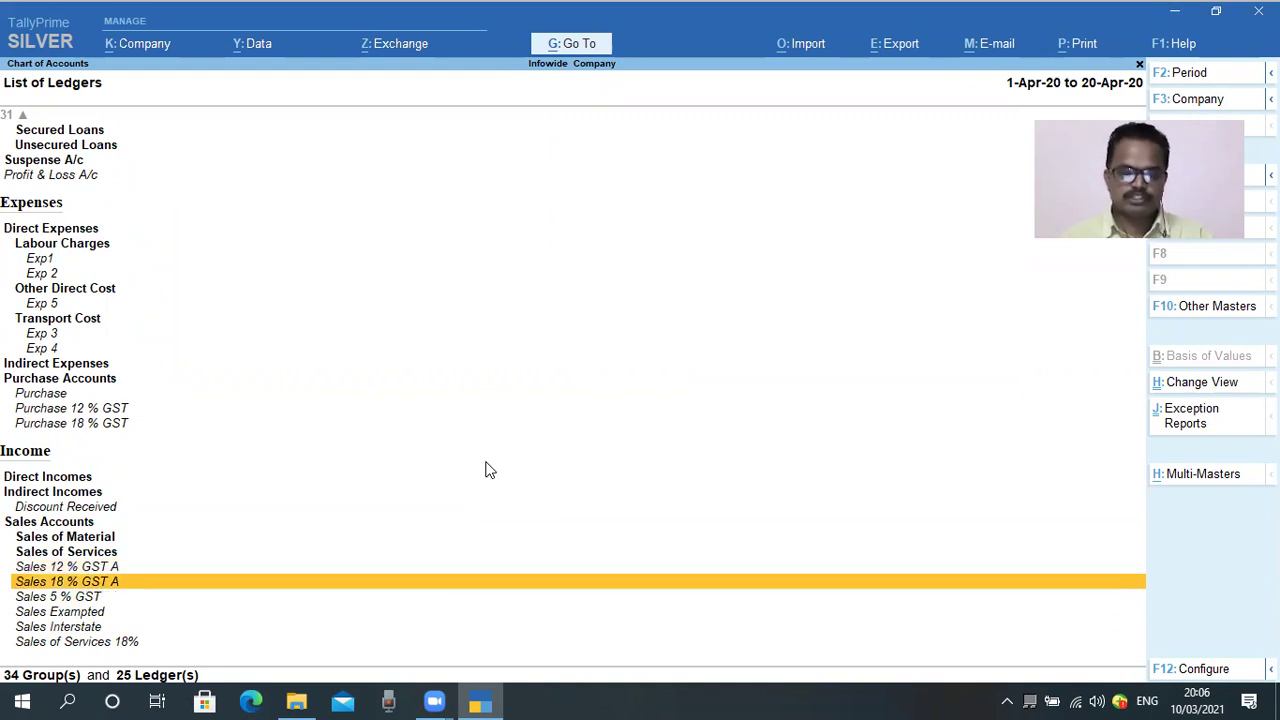
{"action": "key", "text": "Down"}
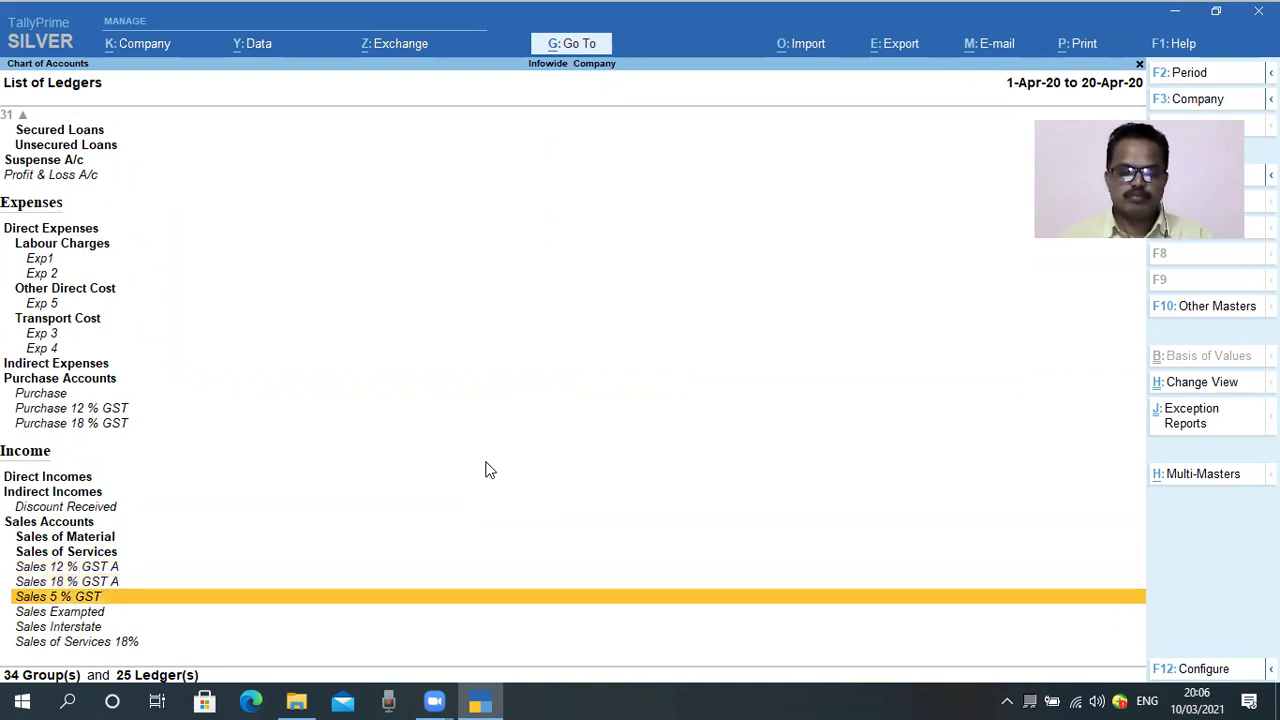
{"action": "key", "text": "Down"}
{"action": "key", "text": "Down"}
{"action": "key", "text": "Down"}
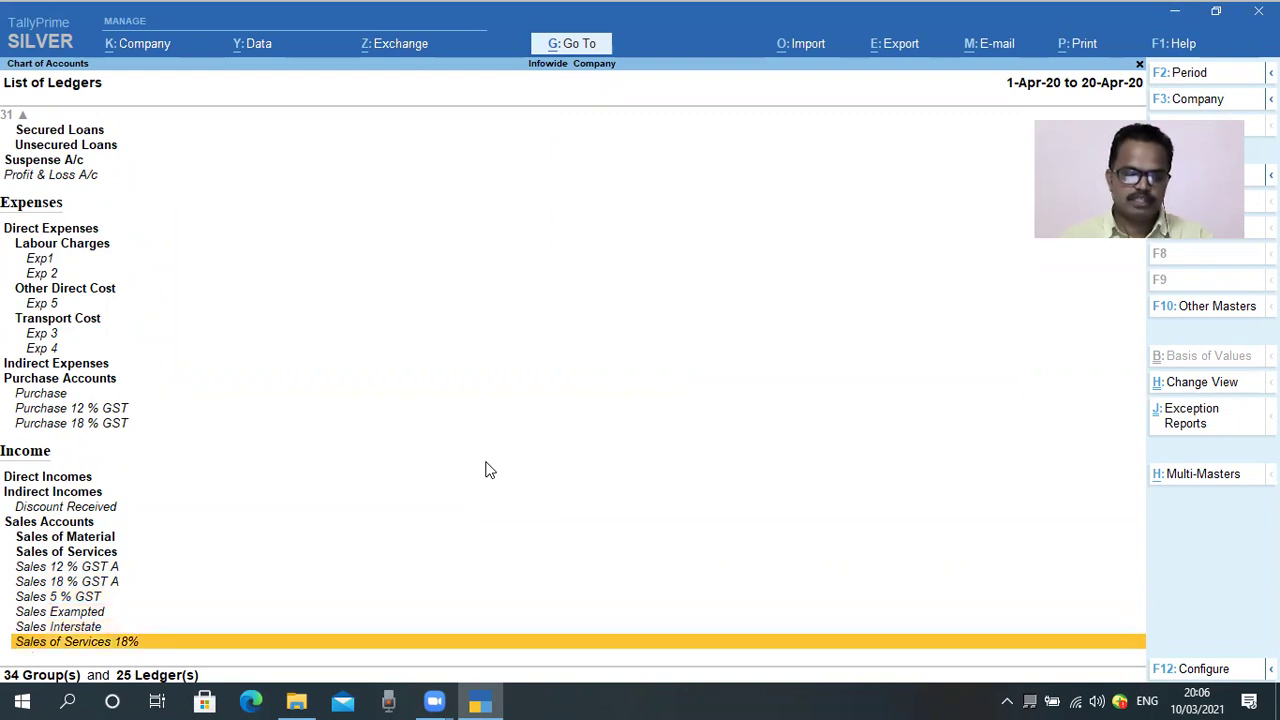
{"action": "key", "text": "Up"}
{"action": "key", "text": "Up"}
{"action": "key", "text": "Up"}
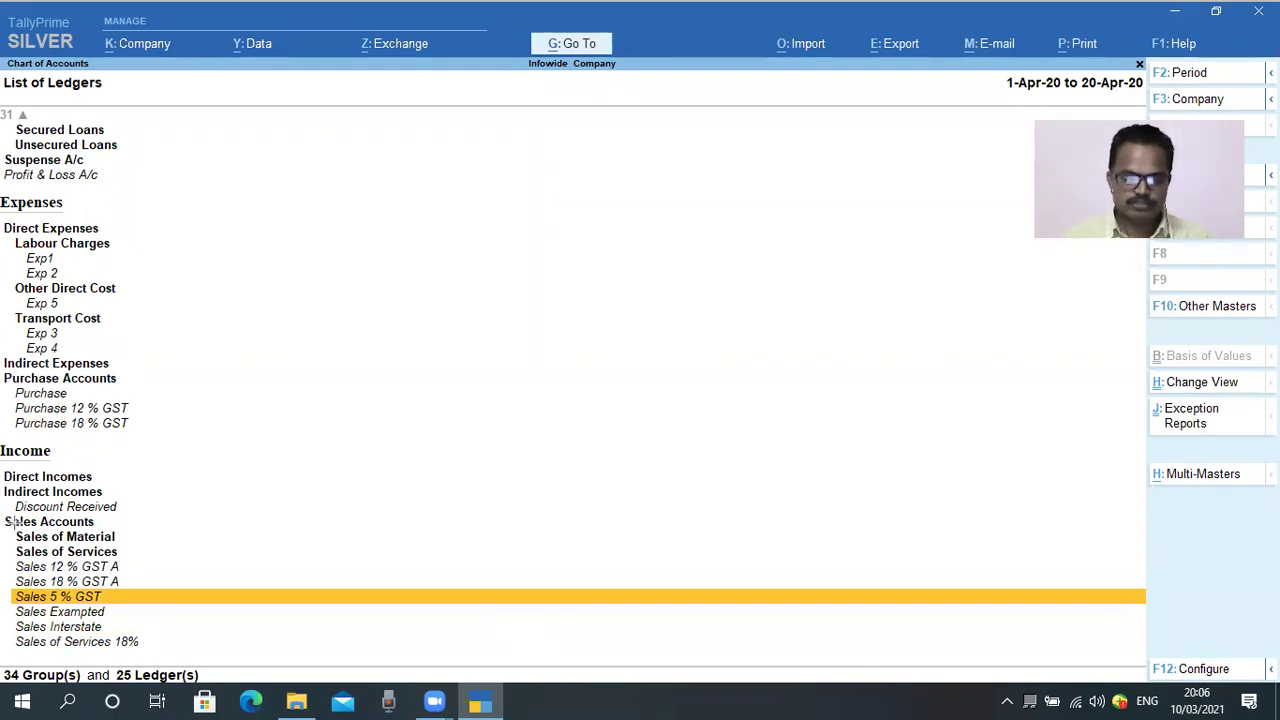
{"action": "mouse_move", "coordinate": [8, 514]}
{"action": "left_mouse_down"}
{"action": "mouse_move", "coordinate": [150, 660]}
{"action": "mouse_move", "coordinate": [165, 705]}
{"action": "mouse_move", "coordinate": [155, 652]}
{"action": "left_mouse_up"}
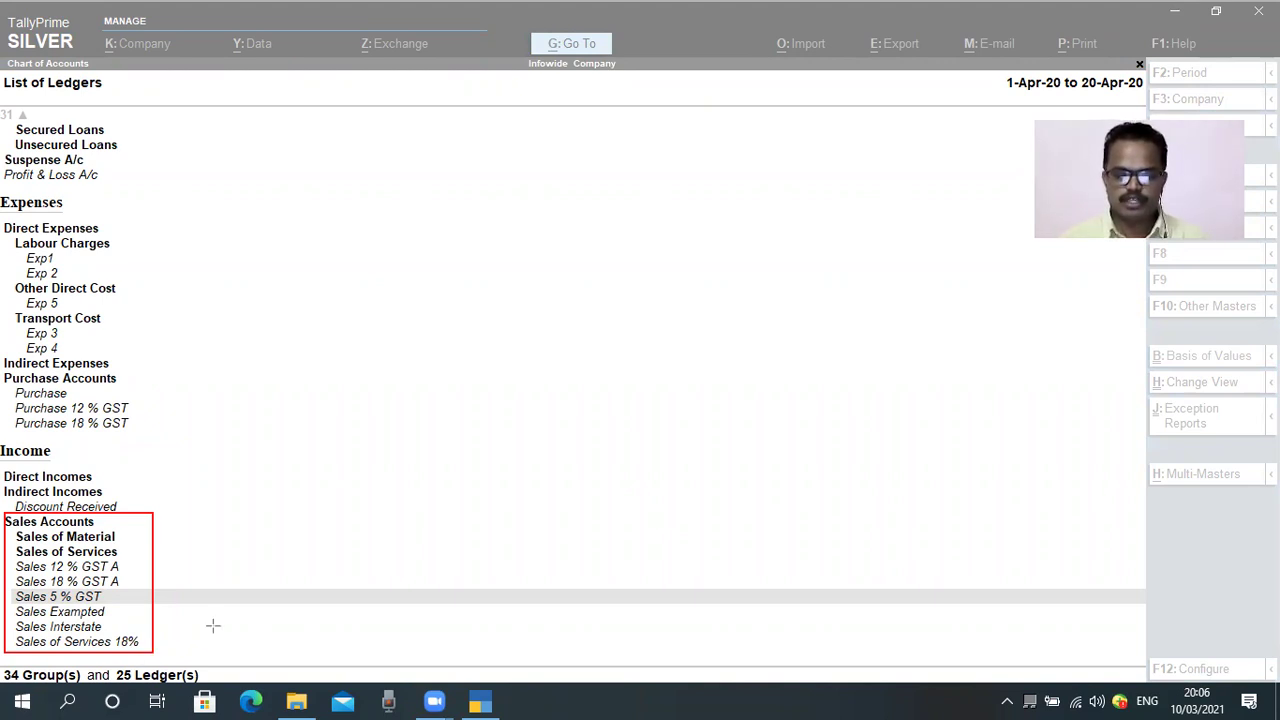
{"action": "key", "text": "ctrl+z"}
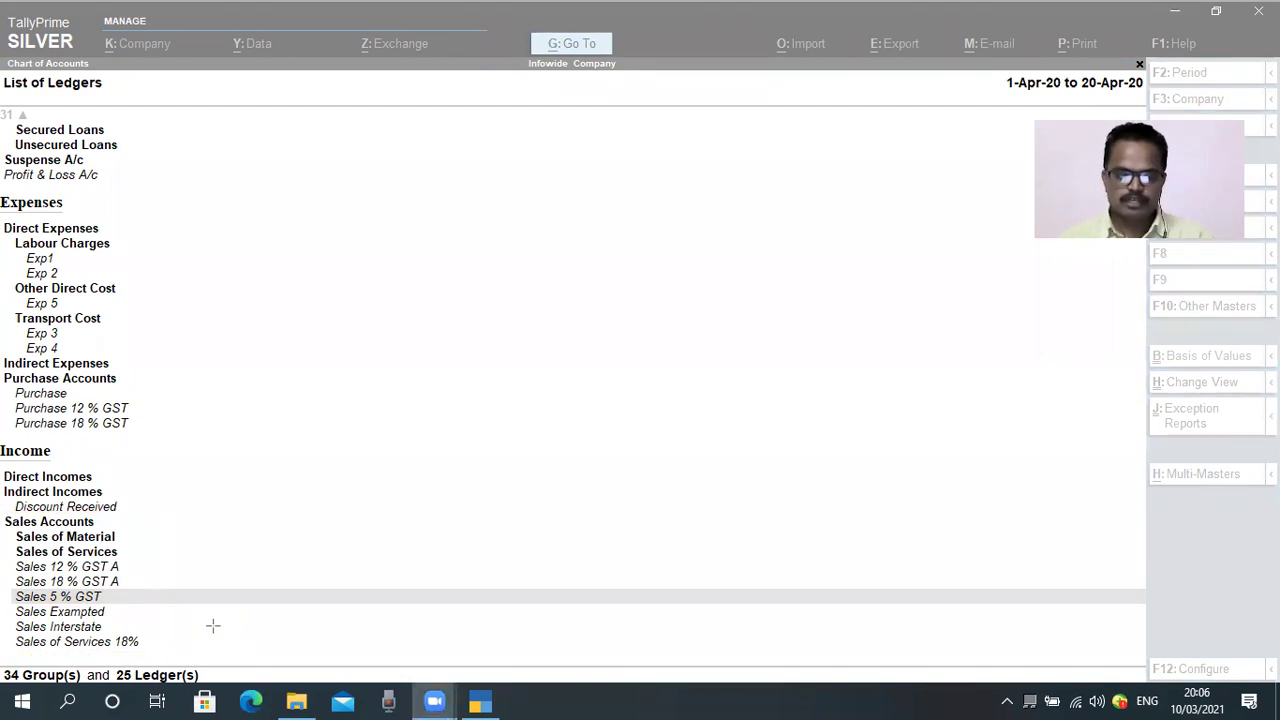
{"action": "left_click", "coordinate": [276, 511]}
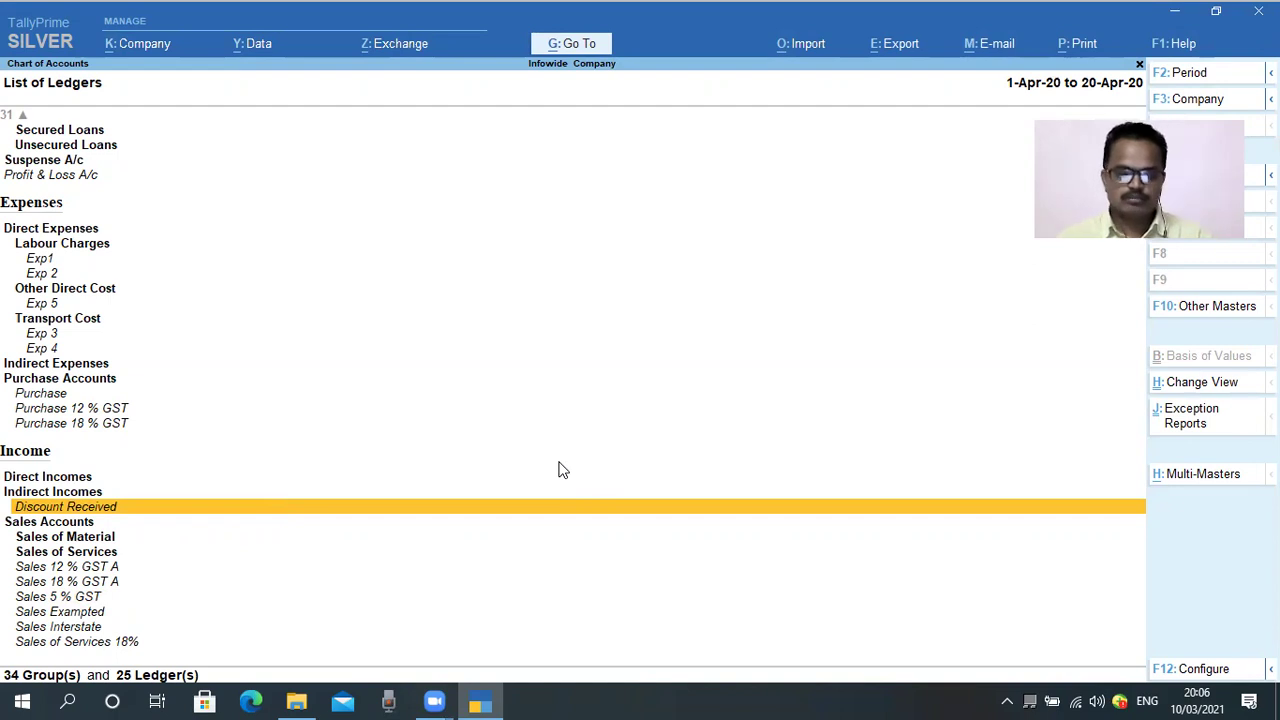
- Examine the ledger list backwards from Sales Accounts through the purchase and expense ledgers to Duties & Taxes
{"action": "key", "text": "Down"}
{"action": "key", "text": "Down"}
{"action": "key", "text": "Up"}
{"action": "key", "text": "Up"}
{"action": "key", "text": "Up"}
{"action": "key", "text": "Up"}
{"action": "key", "text": "Up"}
{"action": "key", "text": "Up"}
{"action": "key", "text": "Up"}
{"action": "key", "text": "Up"}
{"action": "key", "text": "Up"}
{"action": "key", "text": "Up"}
{"action": "key", "text": "Up"}
{"action": "key", "text": "Up"}
{"action": "key", "text": "Up"}
{"action": "key", "text": "Up"}
{"action": "key", "text": "Up"}
{"action": "key", "text": "Up"}
{"action": "key", "text": "Up"}
{"action": "key", "text": "Up"}
{"action": "key", "text": "Up"}
{"action": "key", "text": "Up"}
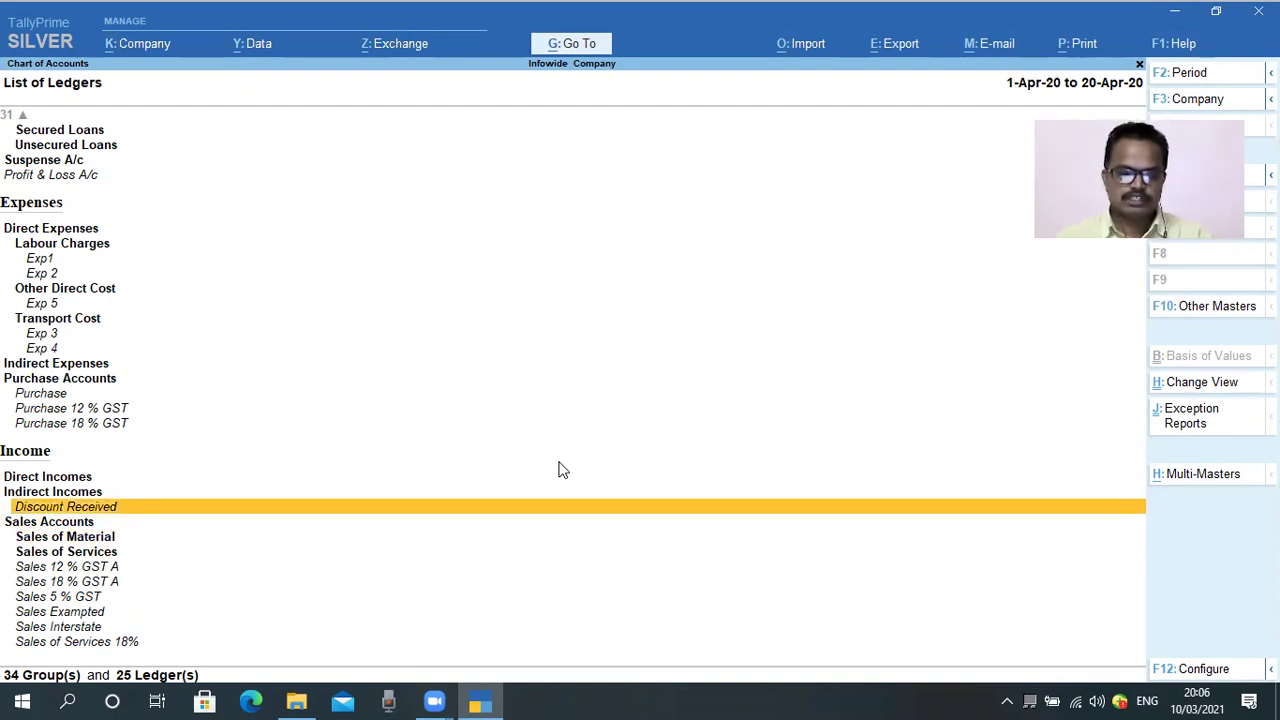
{"action": "key", "text": "Up"}
{"action": "key", "text": "Up"}
{"action": "key", "text": "Up"}
{"action": "key", "text": "Up"}
{"action": "key", "text": "Up"}
{"action": "key", "text": "Up"}
{"action": "key", "text": "Up"}
{"action": "key", "text": "Up"}
{"action": "key", "text": "Up"}
{"action": "key", "text": "Up"}
{"action": "key", "text": "Up"}
{"action": "key", "text": "Up"}
{"action": "key", "text": "Up"}
{"action": "key", "text": "Up"}
{"action": "key", "text": "Up"}
{"action": "key", "text": "Up"}
{"action": "key", "text": "Up"}
{"action": "key", "text": "Up"}
{"action": "key", "text": "Up"}
{"action": "key", "text": "Up"}
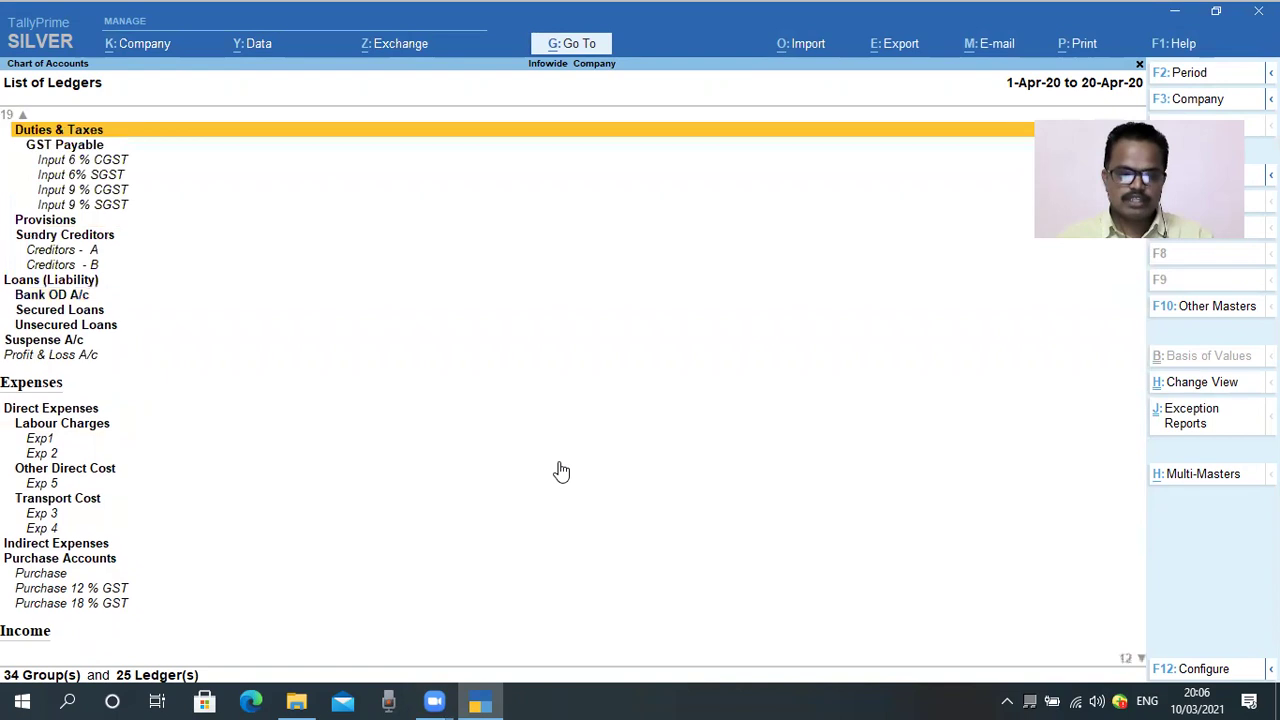
- Examine the groups under Current Assets, including the Sundry Debtors group
{"action": "key", "text": "Down"}
{"action": "key", "text": "Down"}
{"action": "key", "text": "Down"}
{"action": "key", "text": "Down"}
{"action": "key", "text": "Up"}
{"action": "key", "text": "Up"}
{"action": "key", "text": "Up"}
{"action": "key", "text": "Up"}
{"action": "key", "text": "Up"}
{"action": "key", "text": "Down"}
{"action": "key", "text": "Up"}
{"action": "key", "text": "Down"}
{"action": "key", "text": "Down"}
{"action": "key", "text": "Down"}
{"action": "key", "text": "Down"}
{"action": "key", "text": "Down"}
{"action": "key", "text": "Down"}
{"action": "key", "text": "Down"}
{"action": "key", "text": "Down"}
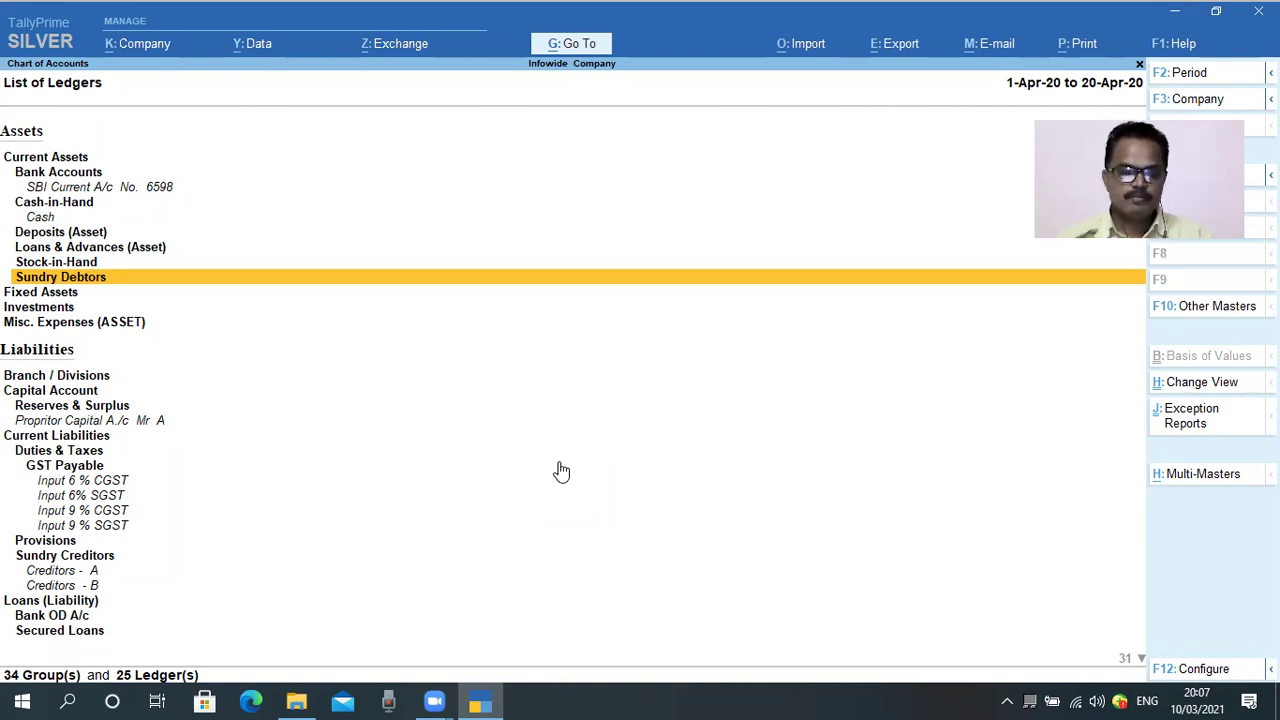
- Examine the ledger list from Sundry Debtors through liabilities, expenses and purchases to the Sales of Services 18% ledger
{"action": "key", "text": "Down"}
{"action": "key", "text": "Down"}
{"action": "key", "text": "Down"}
{"action": "key", "text": "Down"}
{"action": "key", "text": "Down"}
{"action": "key", "text": "Down"}
{"action": "key", "text": "Down"}
{"action": "key", "text": "Down"}
{"action": "key", "text": "Down"}
{"action": "key", "text": "Down"}
{"action": "key", "text": "Down"}
{"action": "key", "text": "Down"}
{"action": "key", "text": "Down"}
{"action": "key", "text": "Down"}
{"action": "key", "text": "Down"}
{"action": "key", "text": "Down"}
{"action": "key", "text": "Down"}
{"action": "key", "text": "Down"}
{"action": "key", "text": "Down"}
{"action": "key", "text": "Down"}
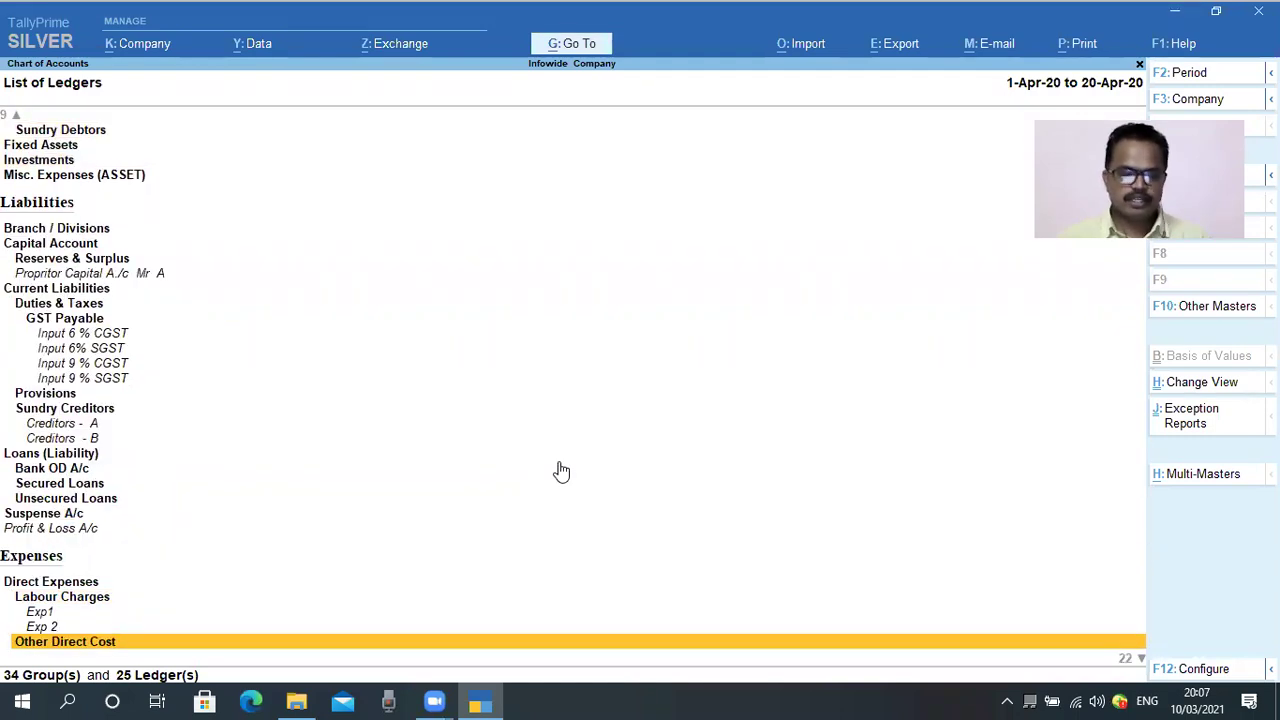
{"action": "key", "text": "Down"}
{"action": "key", "text": "Down"}
{"action": "key", "text": "Down"}
{"action": "key", "text": "Down"}
{"action": "key", "text": "Down"}
{"action": "key", "text": "Down"}
{"action": "key", "text": "Down"}
{"action": "key", "text": "Down"}
{"action": "key", "text": "Down"}
{"action": "key", "text": "Down"}
{"action": "key", "text": "Down"}
{"action": "key", "text": "Down"}
{"action": "key", "text": "Down"}
{"action": "key", "text": "Down"}
{"action": "key", "text": "Down"}
{"action": "key", "text": "Down"}
{"action": "key", "text": "Down"}
{"action": "key", "text": "Down"}
{"action": "key", "text": "Down"}
{"action": "key", "text": "Down"}
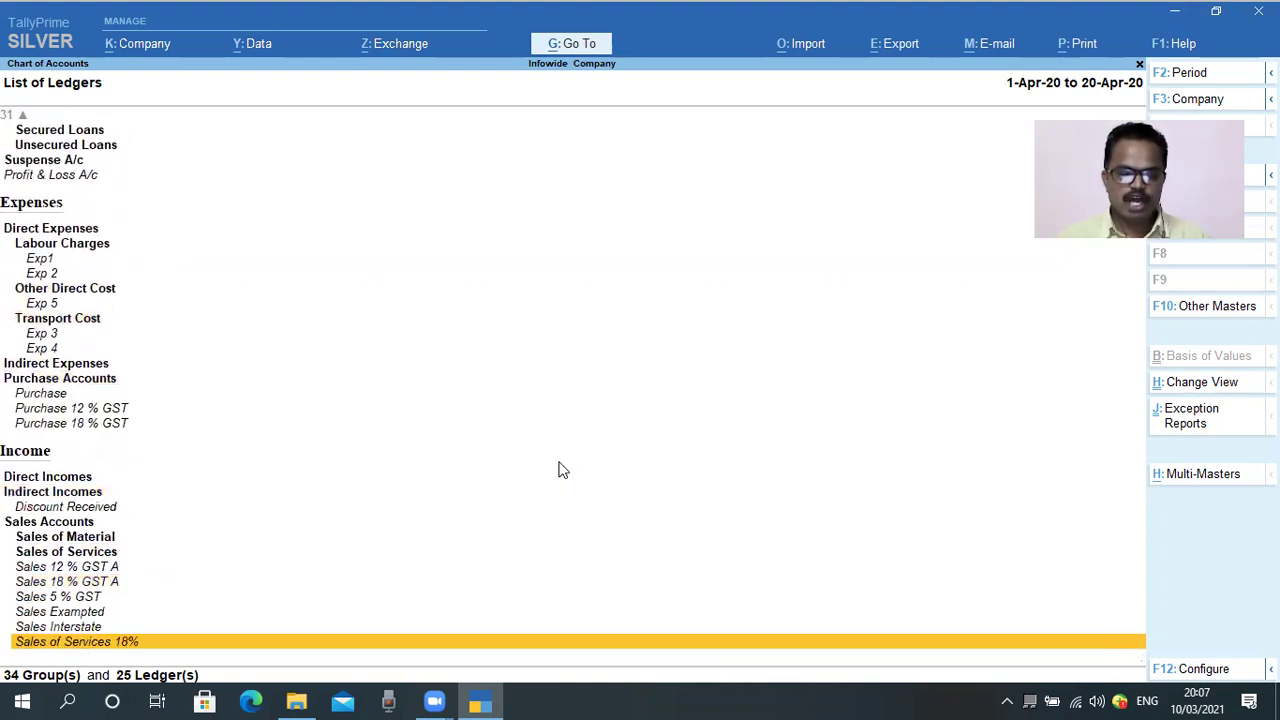
- Examine the ledger list backwards from the sales ledgers through the expense and loan groups to Current Liabilities
{"action": "key", "text": "Page_Up"}
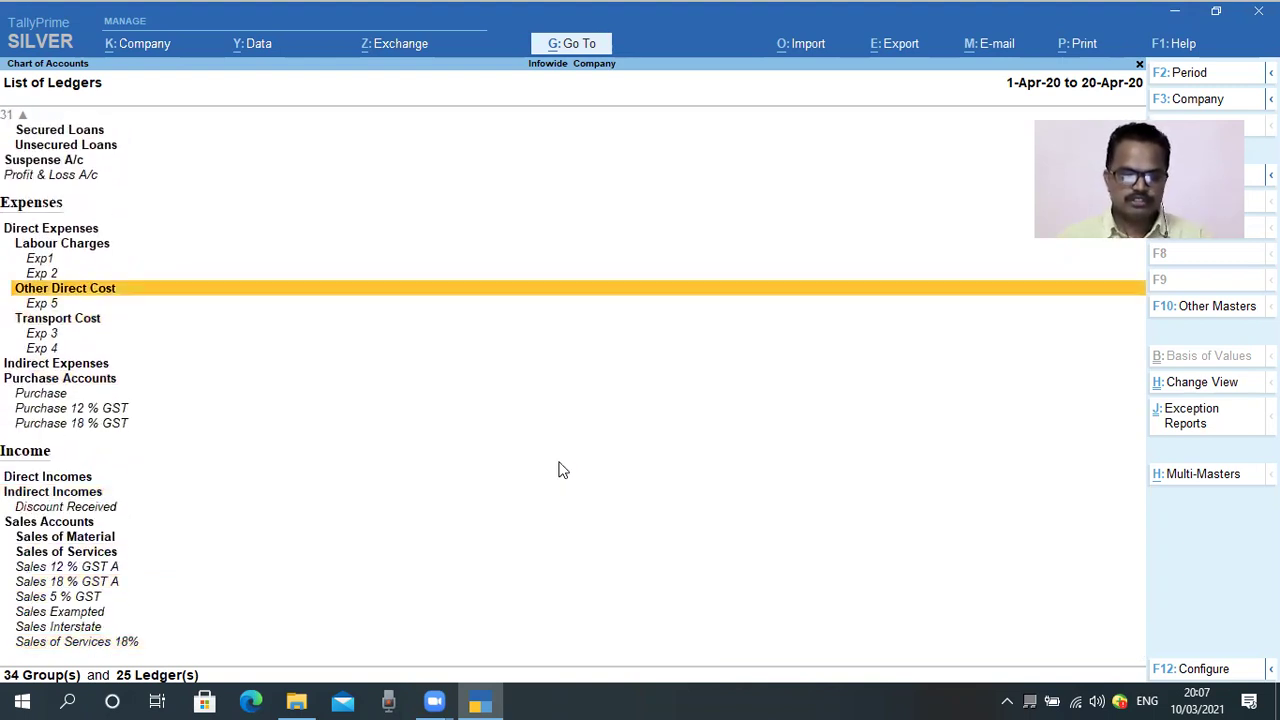
{"action": "key", "text": "Up"}
{"action": "key", "text": "Up"}
{"action": "key", "text": "Up"}
{"action": "key", "text": "Up"}
{"action": "key", "text": "Up"}
{"action": "key", "text": "Up"}
{"action": "key", "text": "Up"}
{"action": "key", "text": "Up"}
{"action": "key", "text": "Up"}
{"action": "key", "text": "Up"}
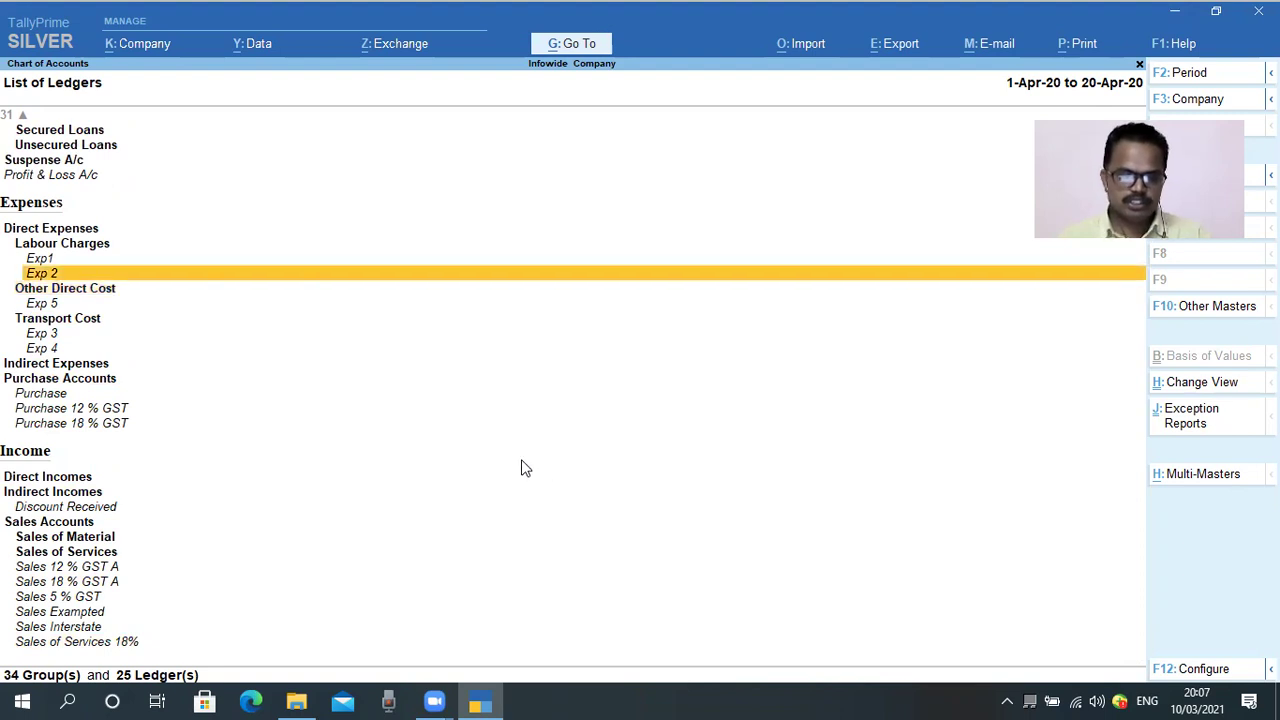
{"action": "key", "text": "Up"}
{"action": "key", "text": "Up"}
{"action": "key", "text": "Up"}
{"action": "key", "text": "Up"}
{"action": "key", "text": "Up"}
{"action": "key", "text": "Up"}
{"action": "key", "text": "Up"}
{"action": "key", "text": "Up"}
{"action": "key", "text": "Up"}
{"action": "key", "text": "Up"}
{"action": "key", "text": "Up"}
{"action": "key", "text": "Up"}
{"action": "key", "text": "Up"}
{"action": "key", "text": "Up"}
{"action": "key", "text": "Up"}
{"action": "key", "text": "Up"}
{"action": "key", "text": "Up"}
{"action": "key", "text": "Up"}
{"action": "key", "text": "Up"}
{"action": "key", "text": "Up"}
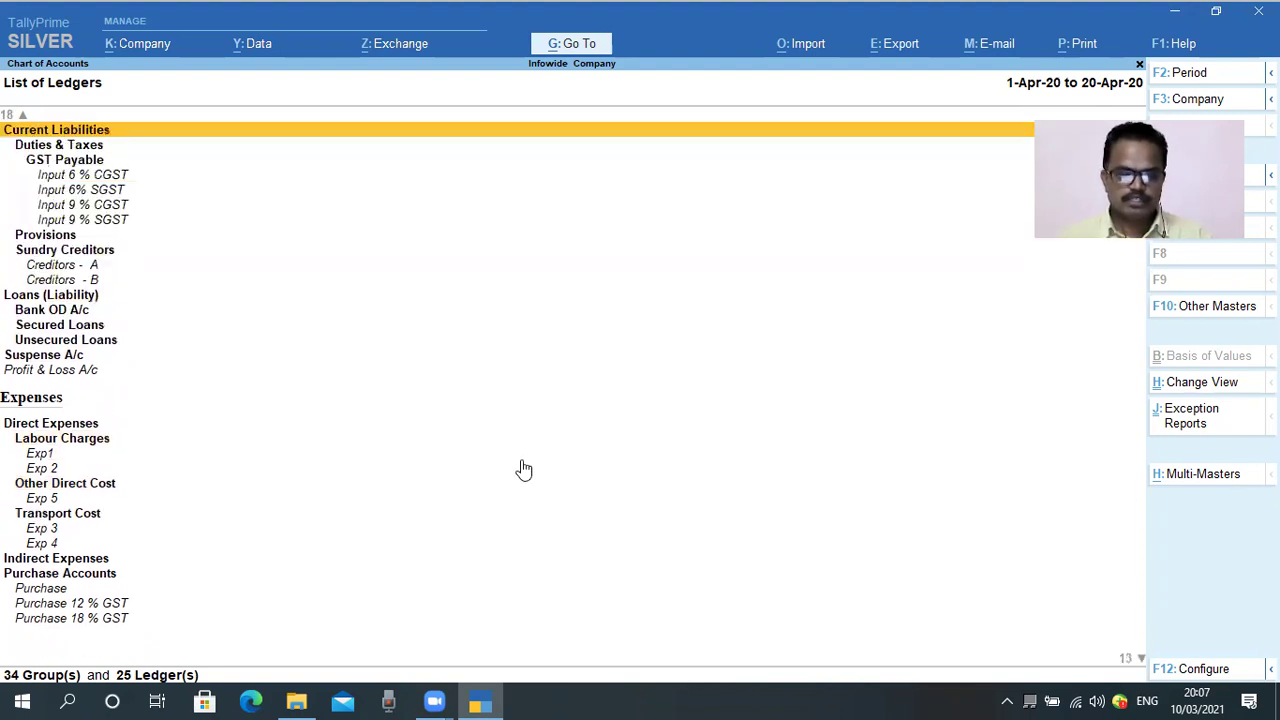
- Examine the Input CGST and SGST ledgers in the GST Payable group under Duties & Taxes
{"action": "key", "text": "Down"}
{"action": "key", "text": "Down"}
{"action": "key", "text": "Down"}
{"action": "key", "text": "Down"}
{"action": "key", "text": "Down"}
{"action": "key", "text": "Down"}
{"action": "key", "text": "Down"}
{"action": "key", "text": "Down"}
{"action": "key", "text": "Down"}
{"action": "key", "text": "Down"}
{"action": "key", "text": "Down"}
{"action": "key", "text": "Down"}
{"action": "key", "text": "Down"}
{"action": "key", "text": "Down"}
{"action": "key", "text": "Down"}
{"action": "key", "text": "Down"}
{"action": "key", "text": "Down"}
{"action": "key", "text": "Down"}
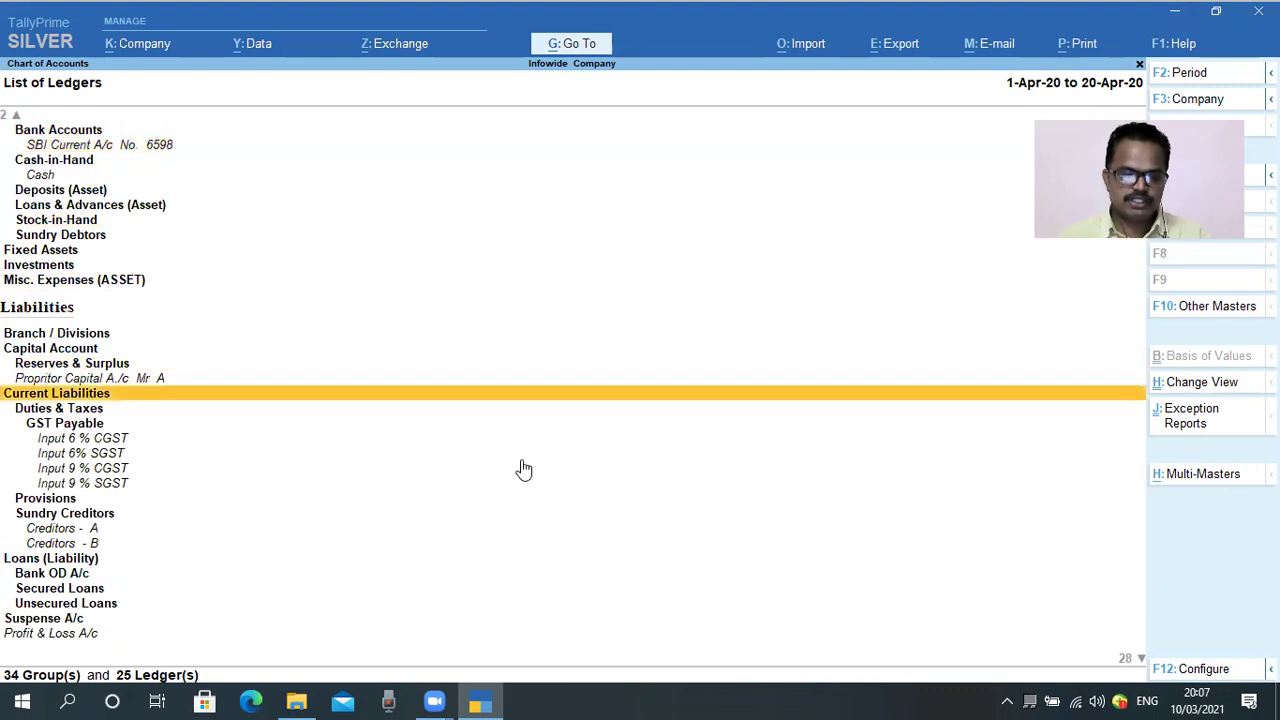
{"action": "key", "text": "Up"}
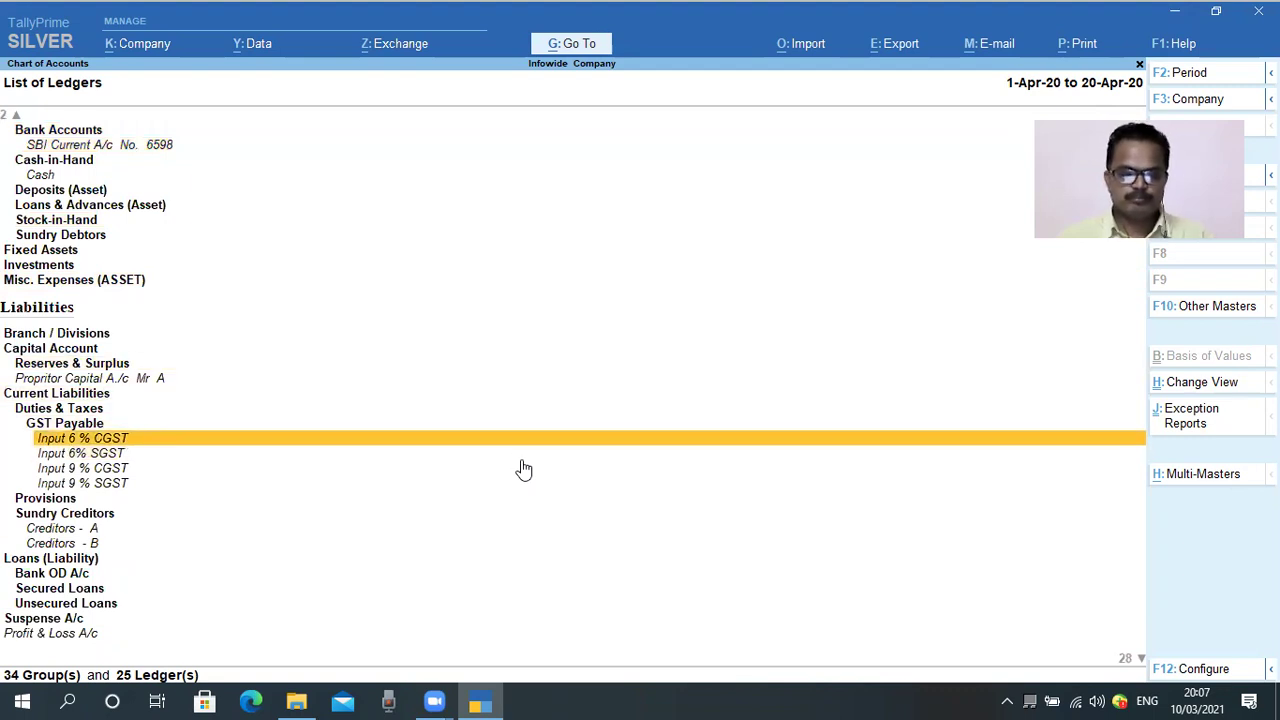
{"action": "key", "text": "Down"}
{"action": "key", "text": "Down"}
{"action": "key", "text": "Down"}
{"action": "key", "text": "Up"}
{"action": "key", "text": "Up"}
{"action": "key", "text": "Up"}
{"action": "key", "text": "Up"}
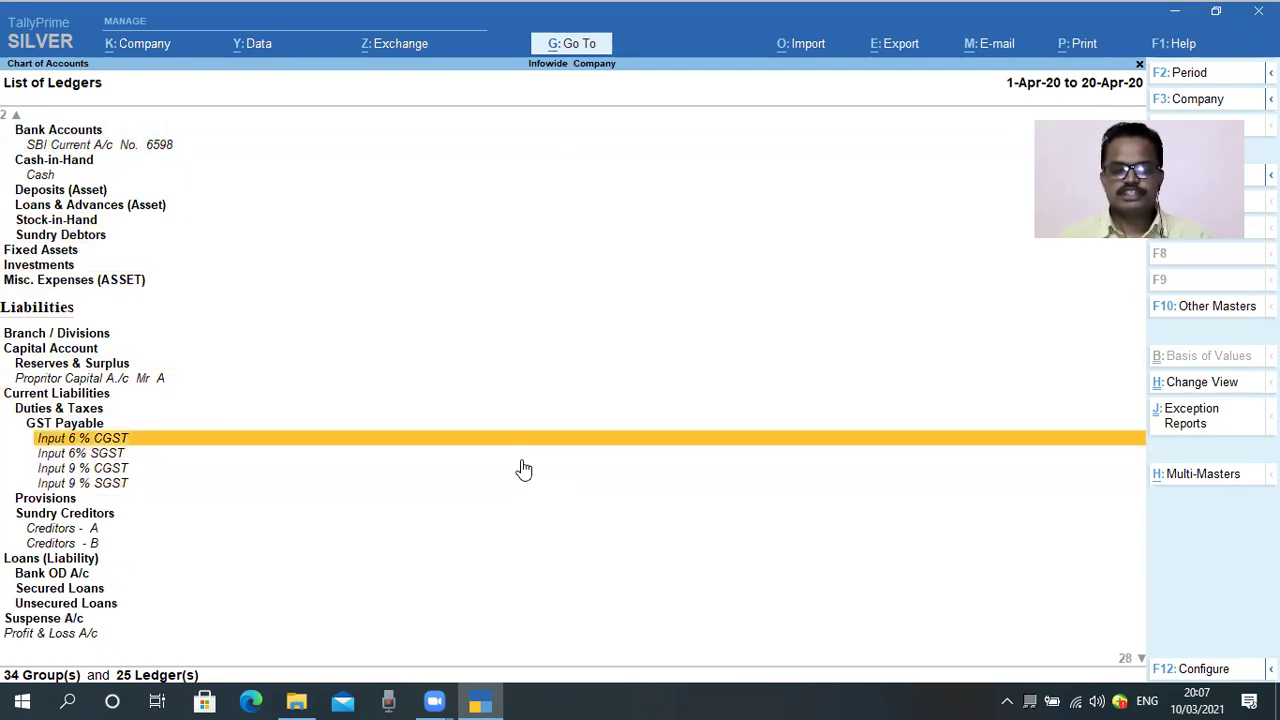
{"action": "key", "text": "Down"}
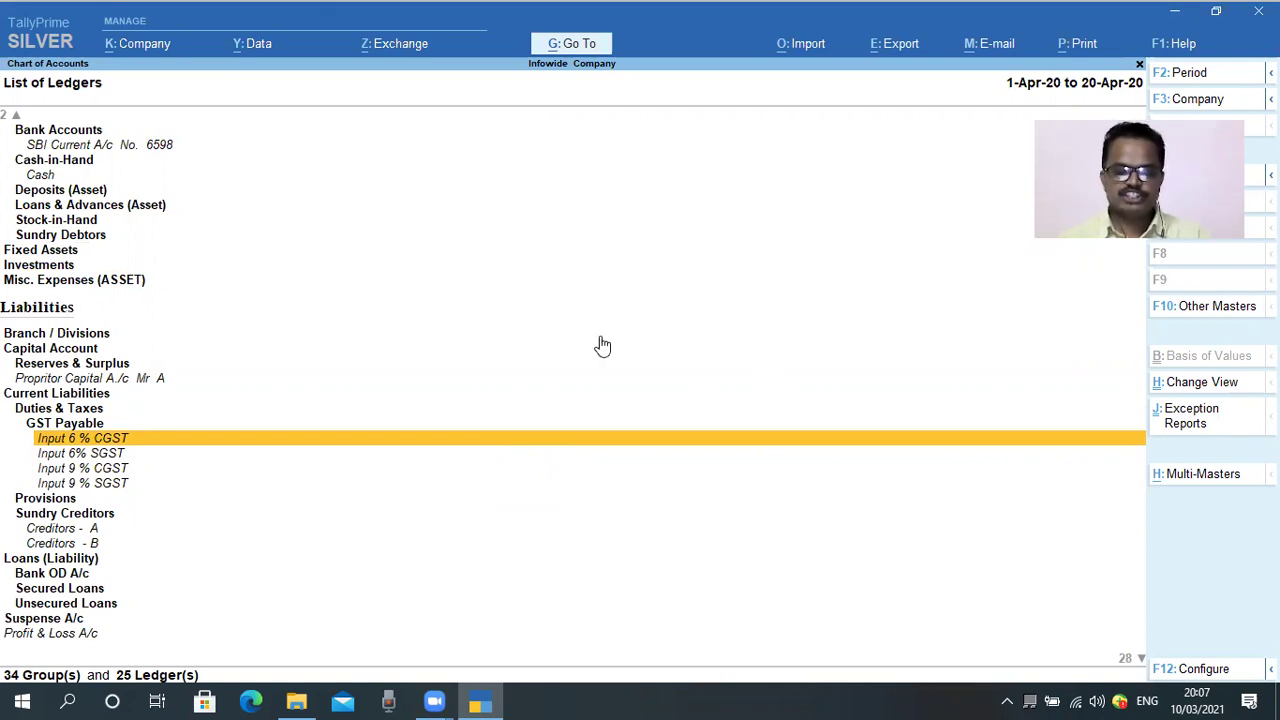
- Leave the chart of accounts and start creating a new ledger from the accounting masters
{"action": "key", "text": "Escape"}
{"action": "key", "text": "Escape"}
{"action": "key", "text": "Escape"}
{"action": "key", "text": "Escape"}
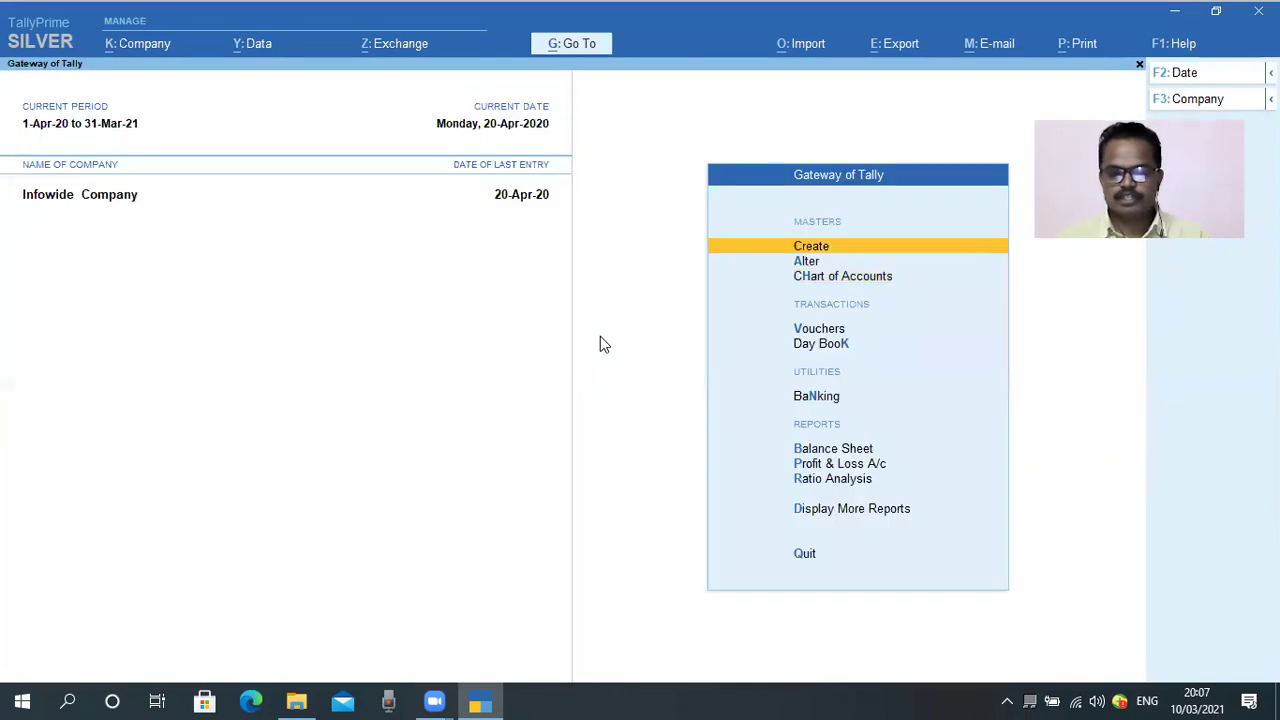
{"action": "key", "text": "Down"}
{"action": "key", "text": "Up"}
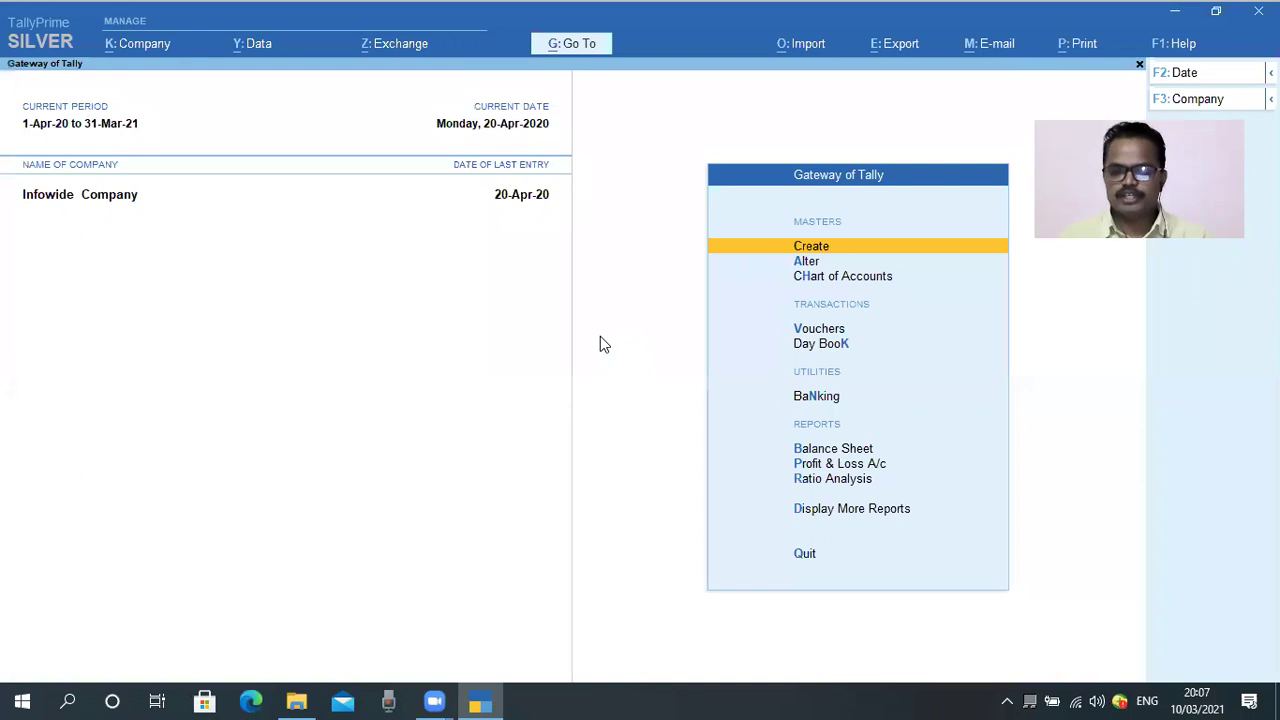
{"action": "key", "text": "Return"}
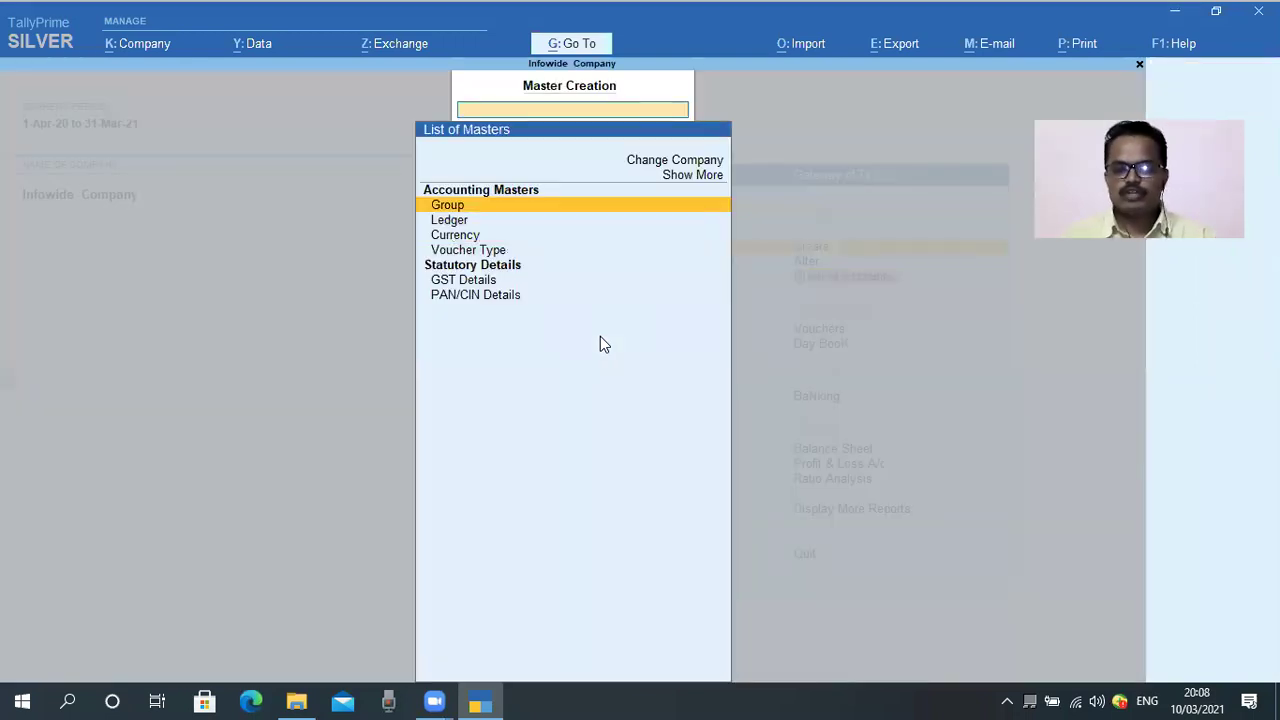
{"action": "key", "text": "Down"}
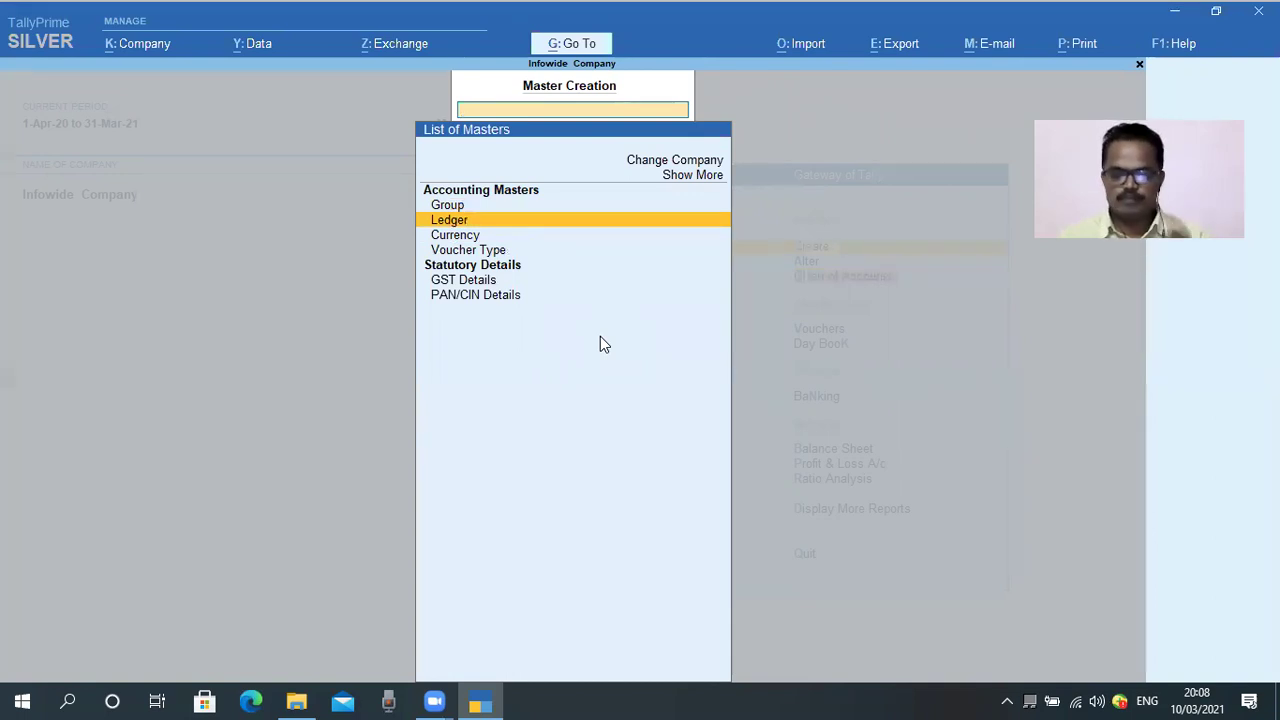
{"action": "key", "text": "Return"}
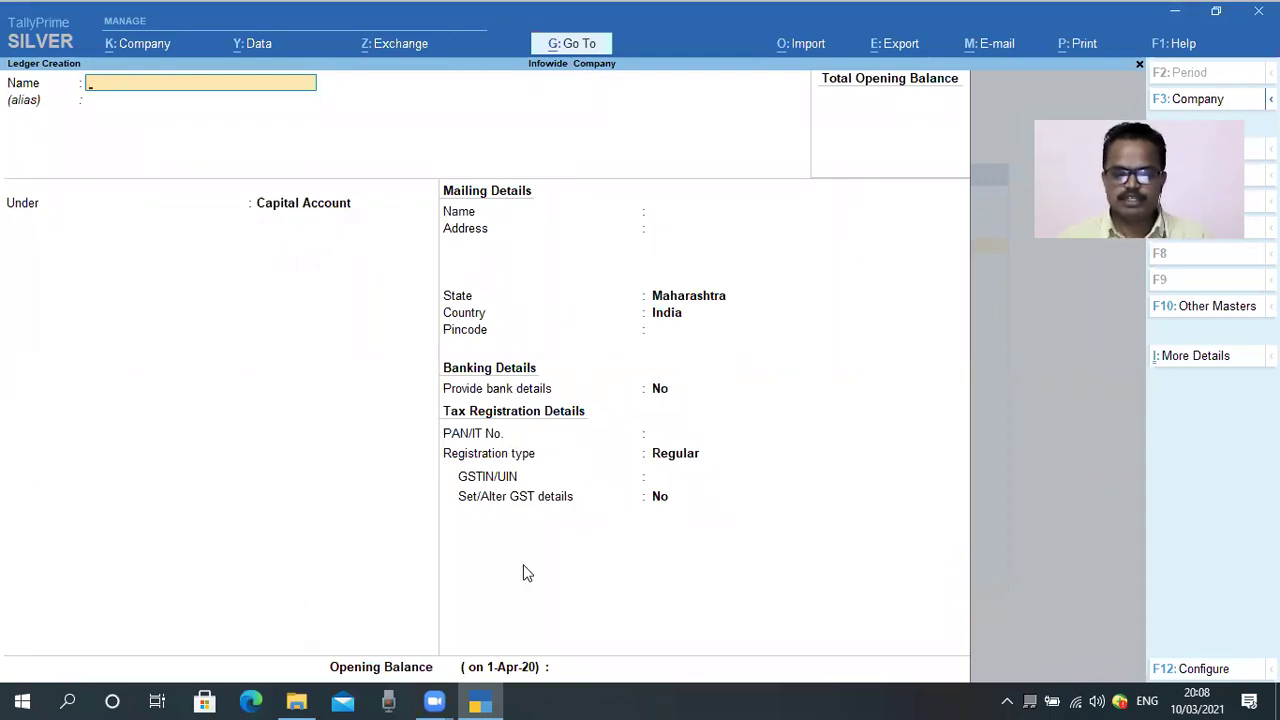
- Mark the ledger name field and the Ledger Creation title with red boxes, and remove both markings
{"action": "mouse_move", "coordinate": [73, 72]}
{"action": "left_mouse_down"}
{"action": "mouse_move", "coordinate": [140, 117]}
{"action": "mouse_move", "coordinate": [350, 95]}
{"action": "left_mouse_up"}
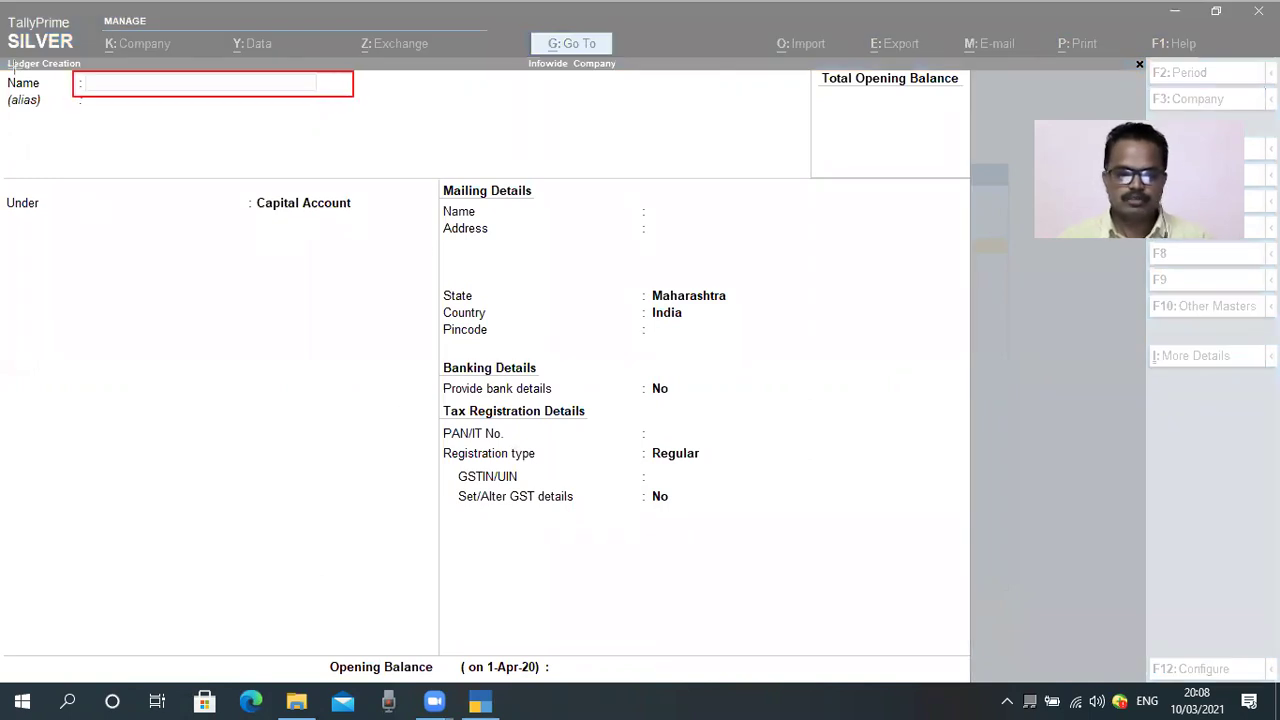
{"action": "left_click_drag", "start_coordinate": [6, 57], "coordinate": [97, 73]}
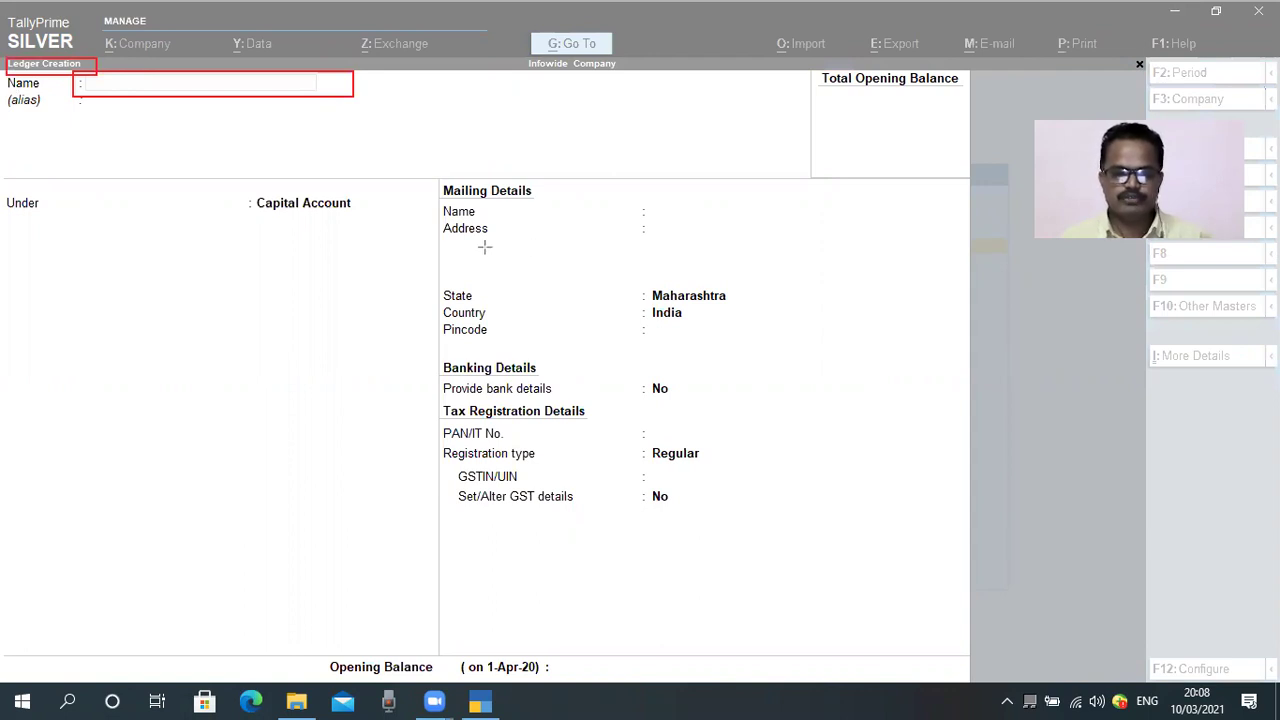
{"action": "key", "text": "ctrl+z"}
{"action": "key", "text": "ctrl+z"}
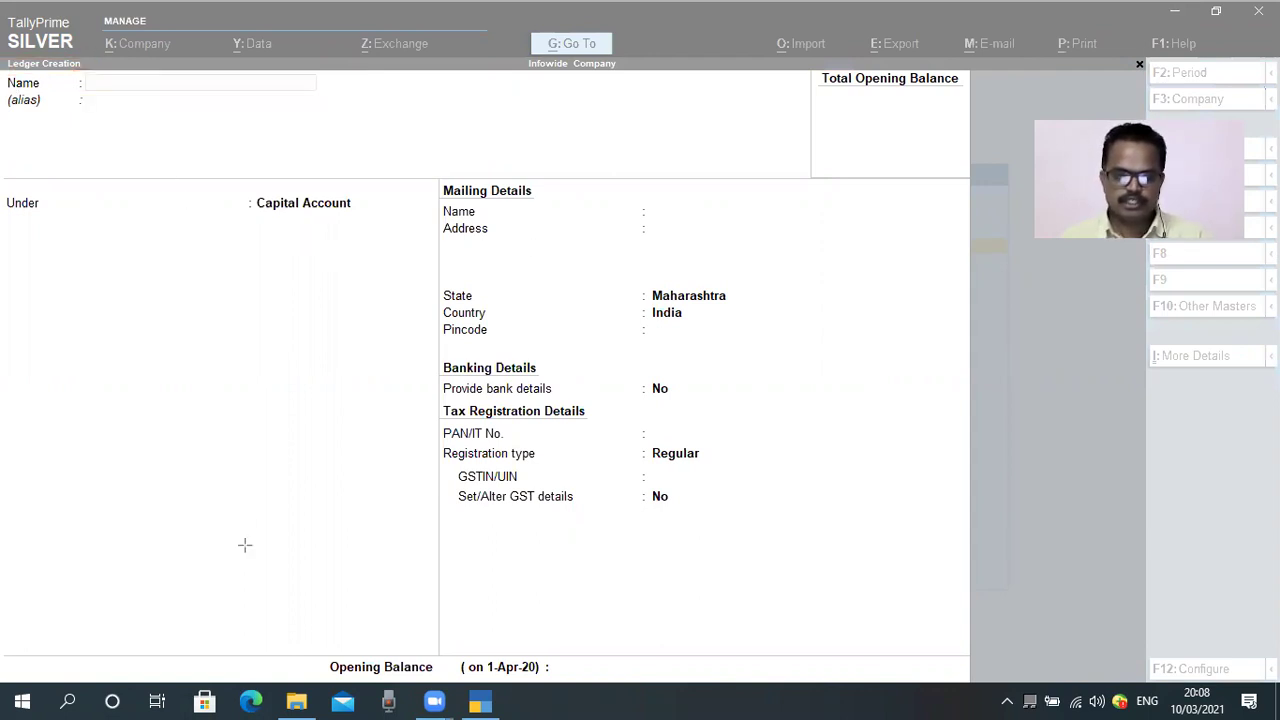
{"action": "left_click", "coordinate": [231, 384]}
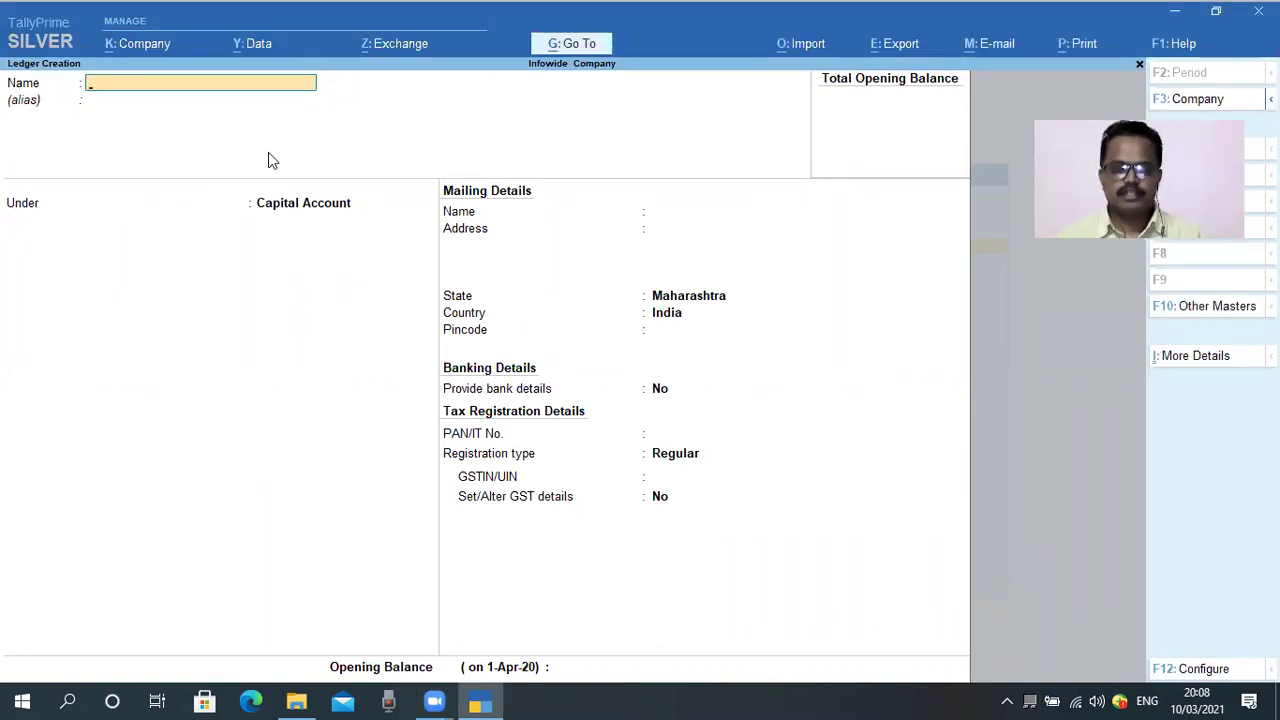
- Name the new ledger "Debtors -1" and place it under the Sundry Debtors group
{"action": "type", "text": "De"}
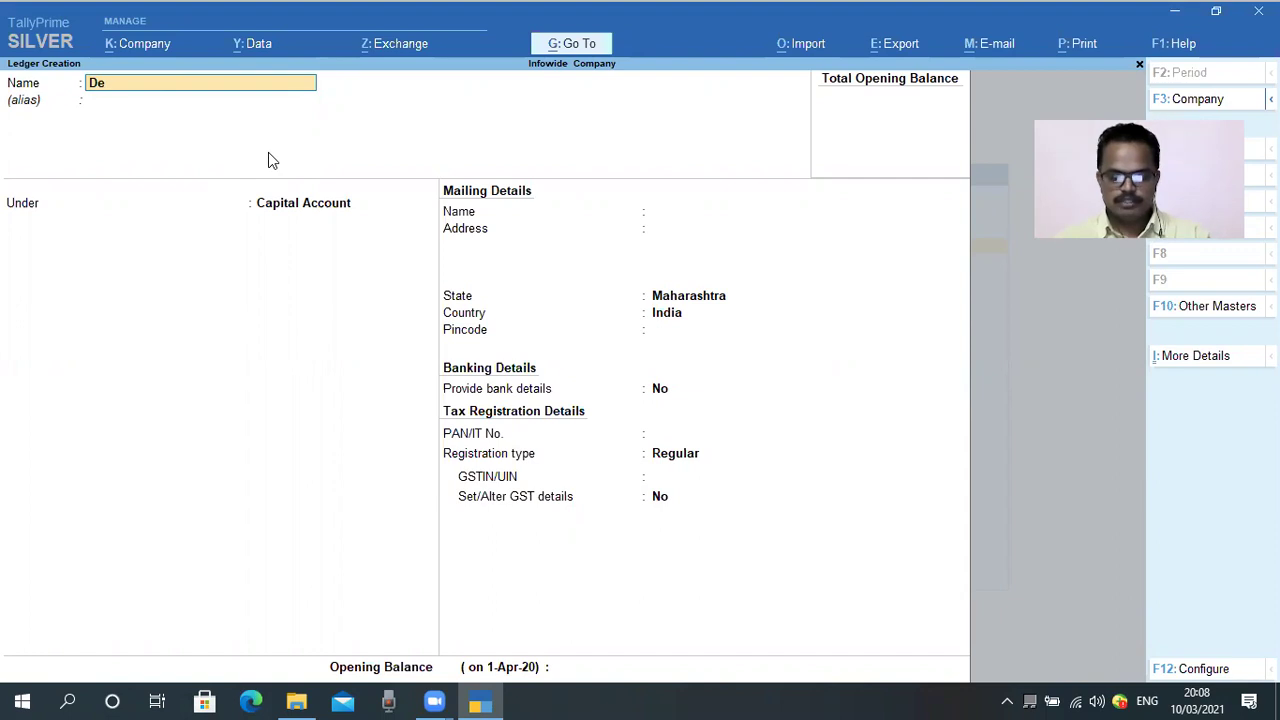
{"action": "type", "text": "btors"}
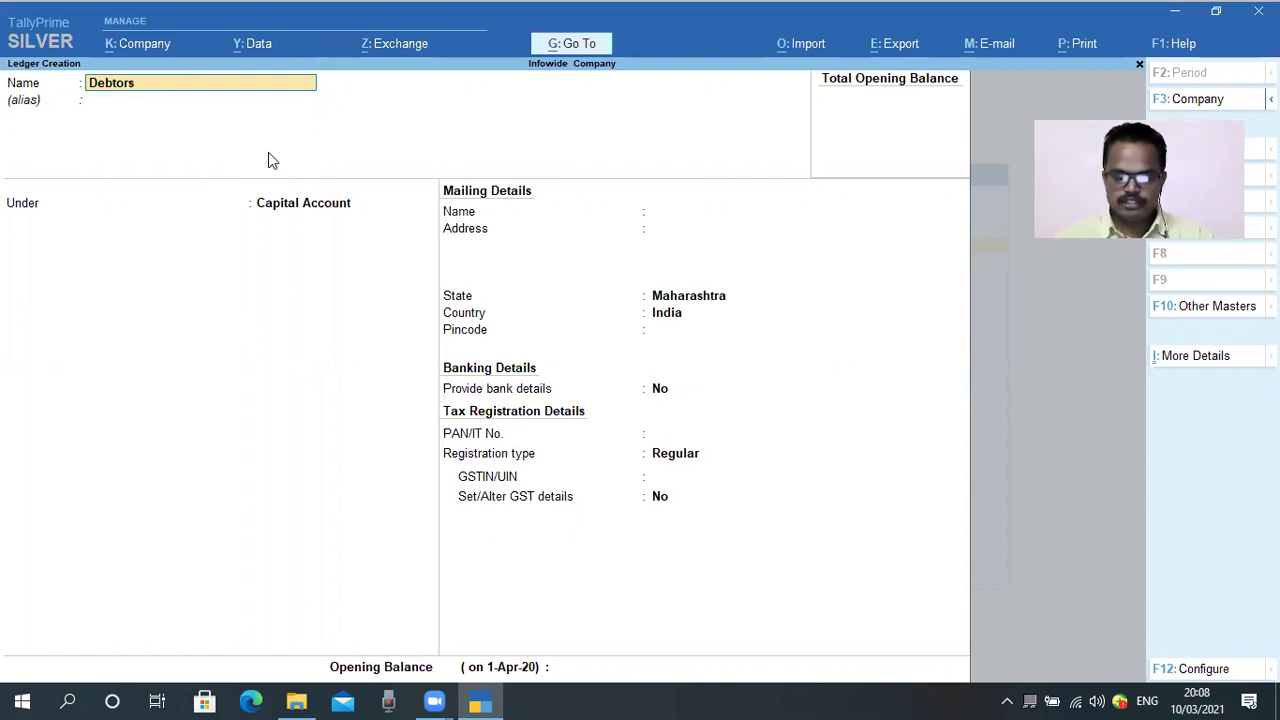
{"action": "type", "text": " -1"}
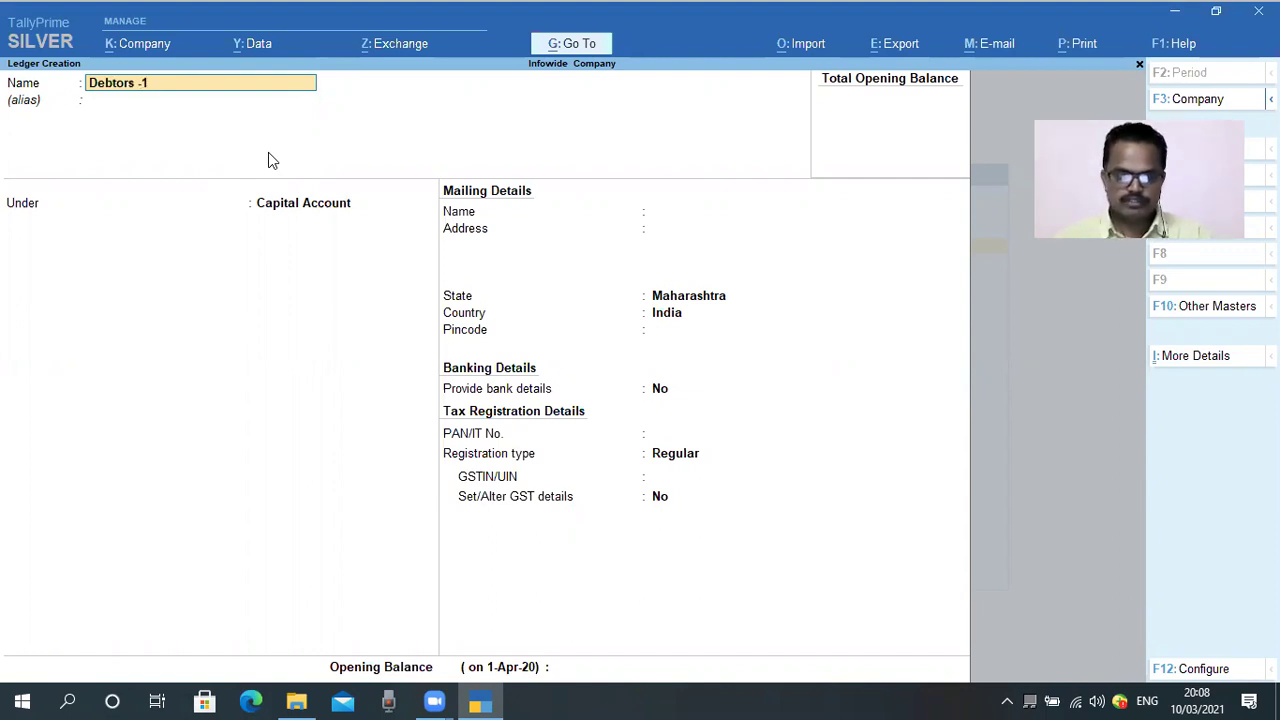
{"action": "key", "text": "Return"}
{"action": "key", "text": "Return"}
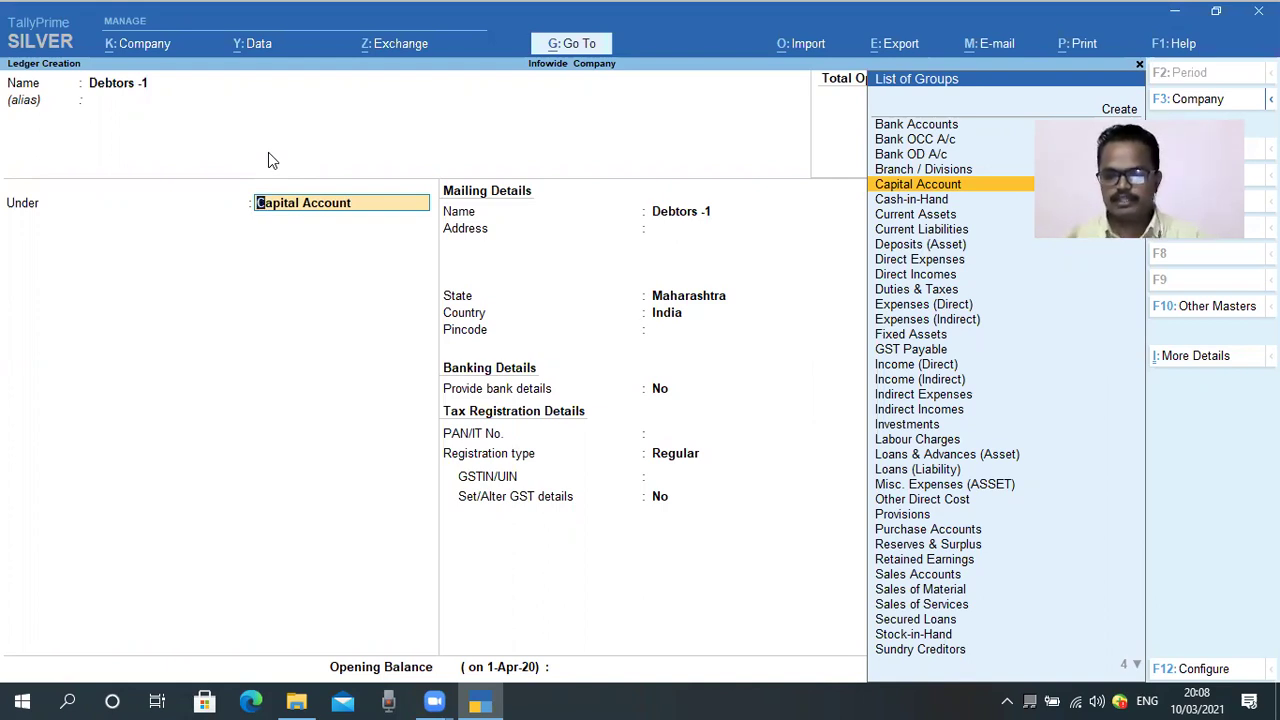
{"action": "type", "text": "sun"}
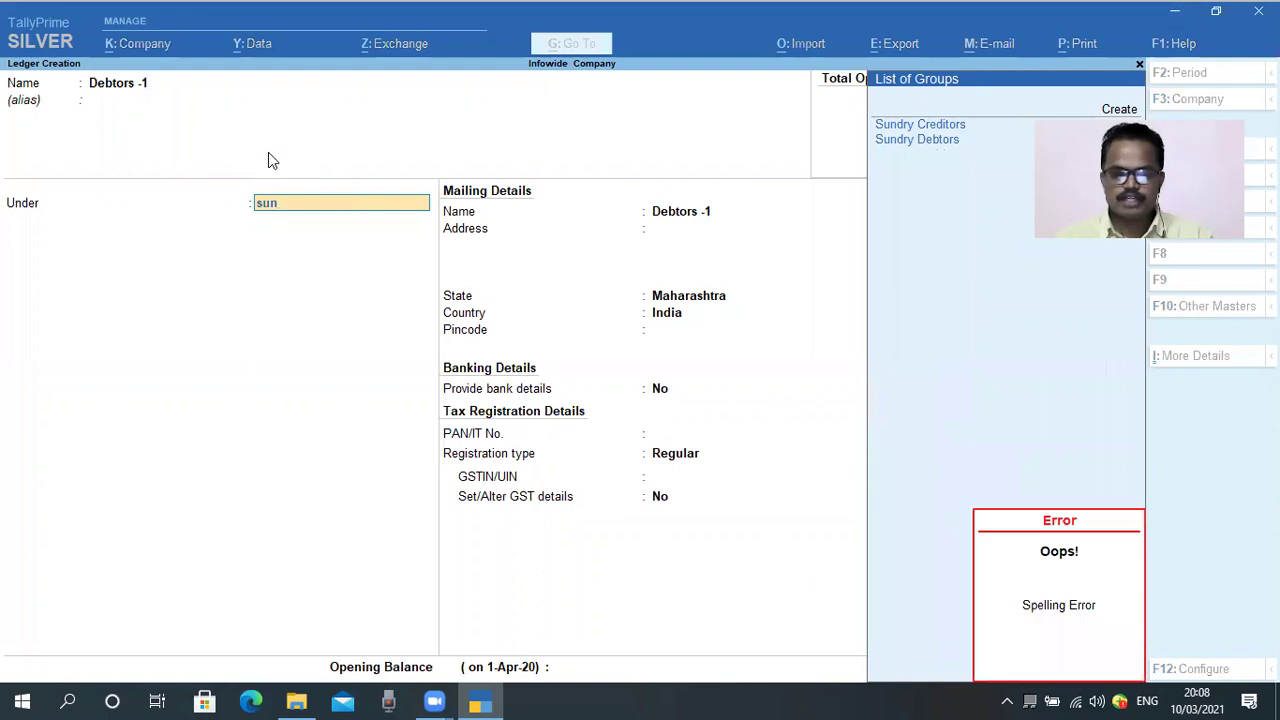
{"action": "key", "text": "Down"}
{"action": "key", "text": "Down"}
{"action": "key", "text": "Return"}
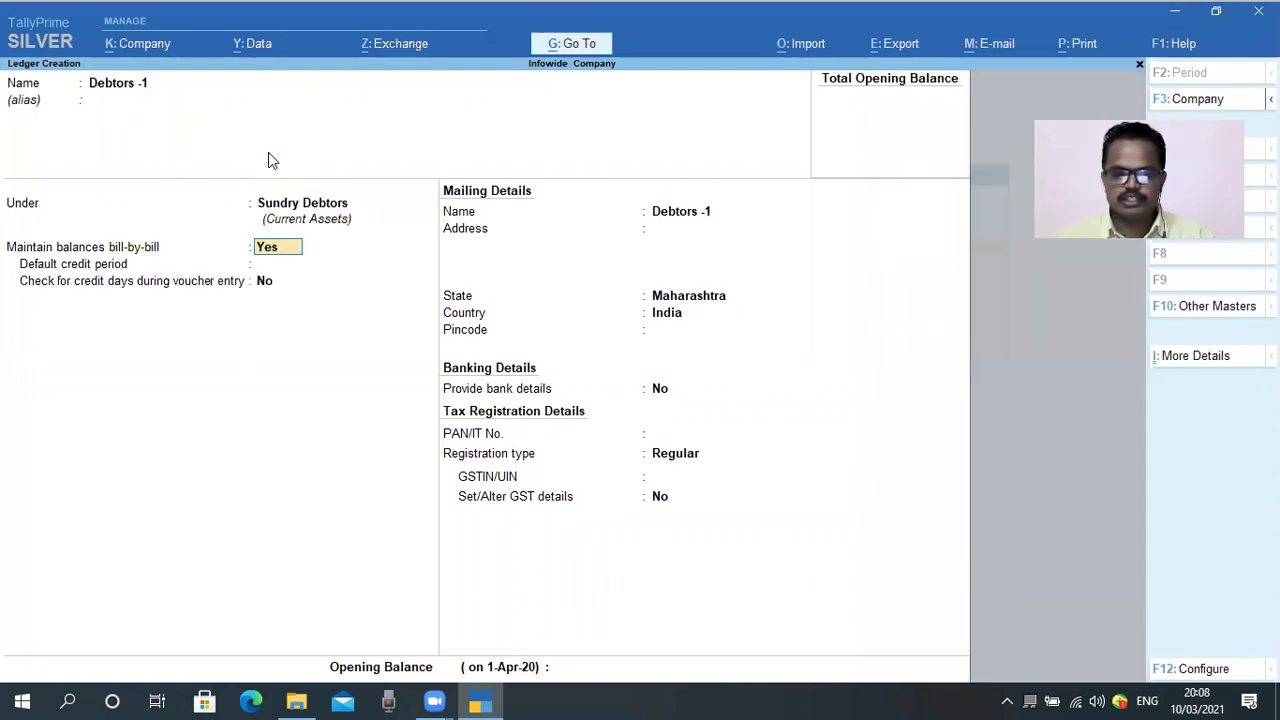
- Keep bill-by-bill balances at Yes, the credit days check at No, the state Maharashtra and bank details at No, leaving address, pincode and PAN blank
{"action": "key", "text": "Return"}
{"action": "key", "text": "Return"}
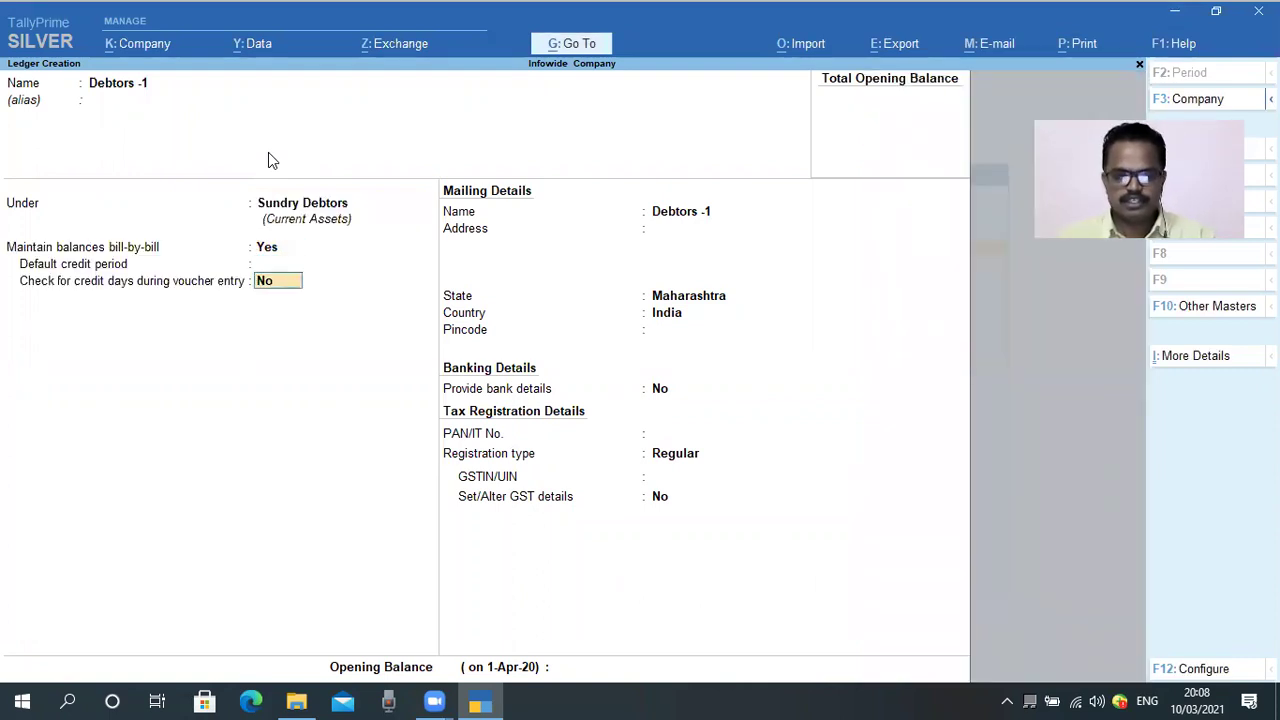
{"action": "key", "text": "Return"}
{"action": "key", "text": "Return"}
{"action": "key", "text": "Return"}
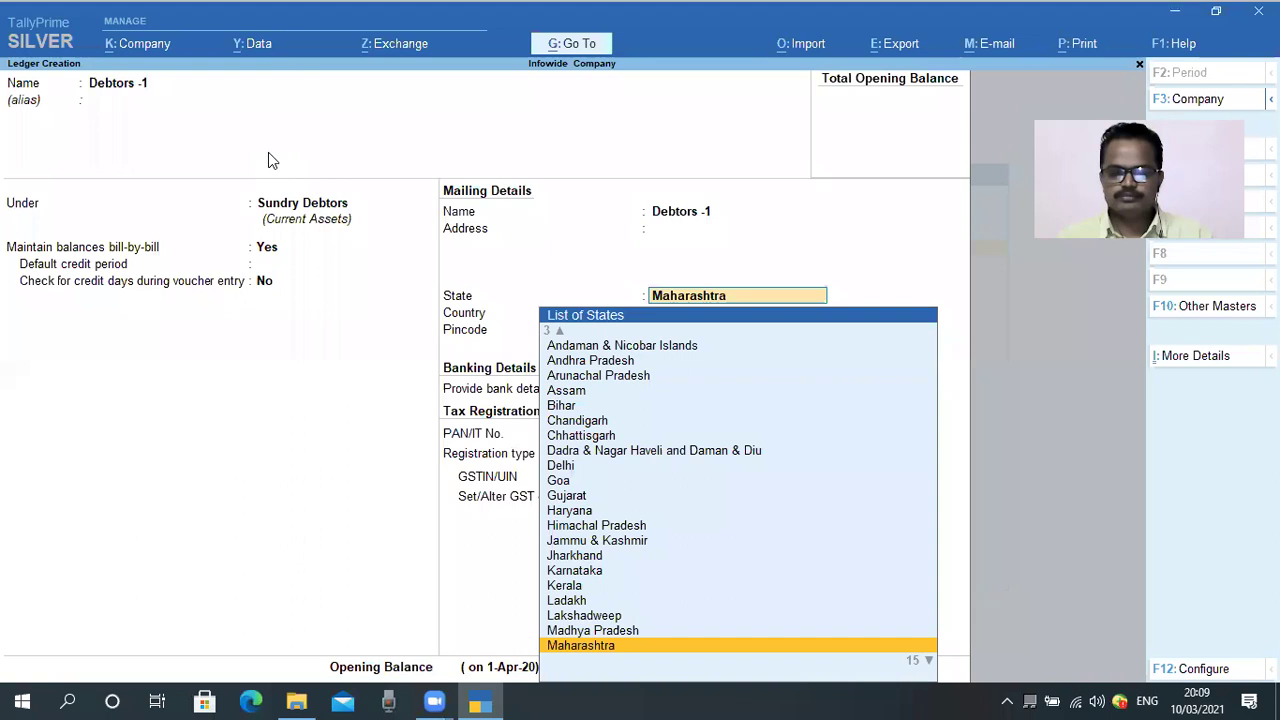
{"action": "key", "text": "Return"}
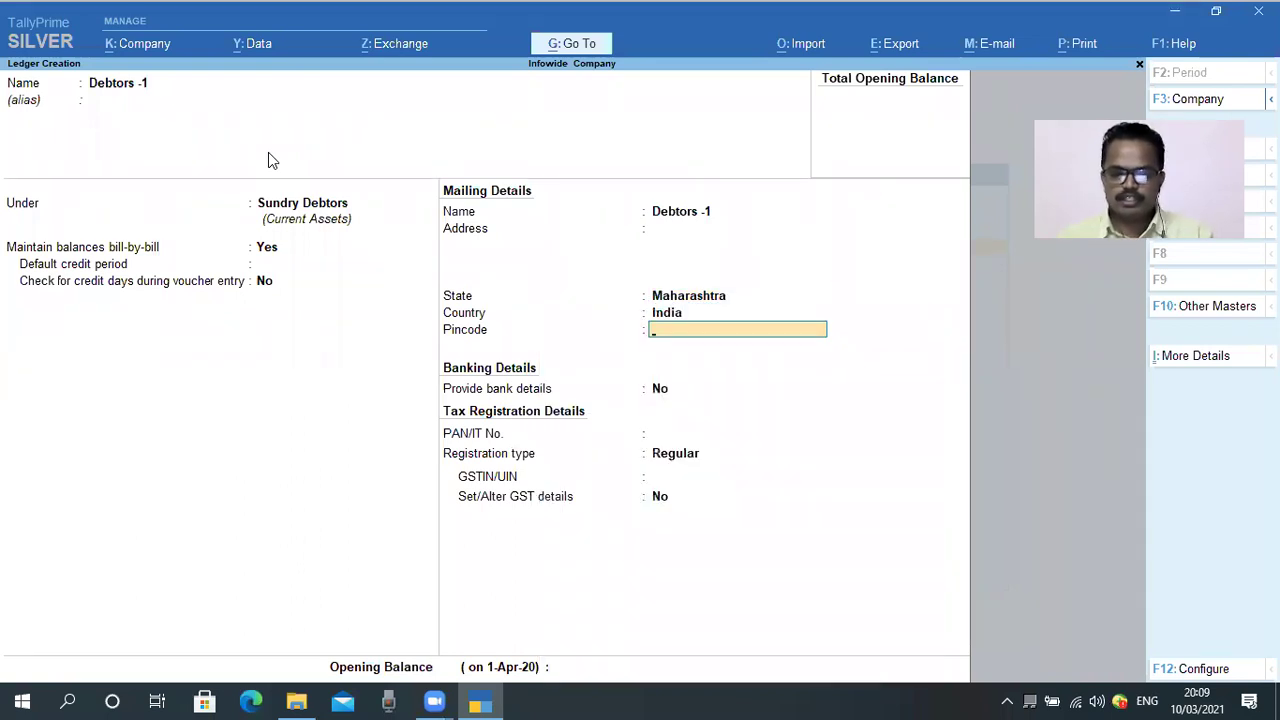
{"action": "key", "text": "Return"}
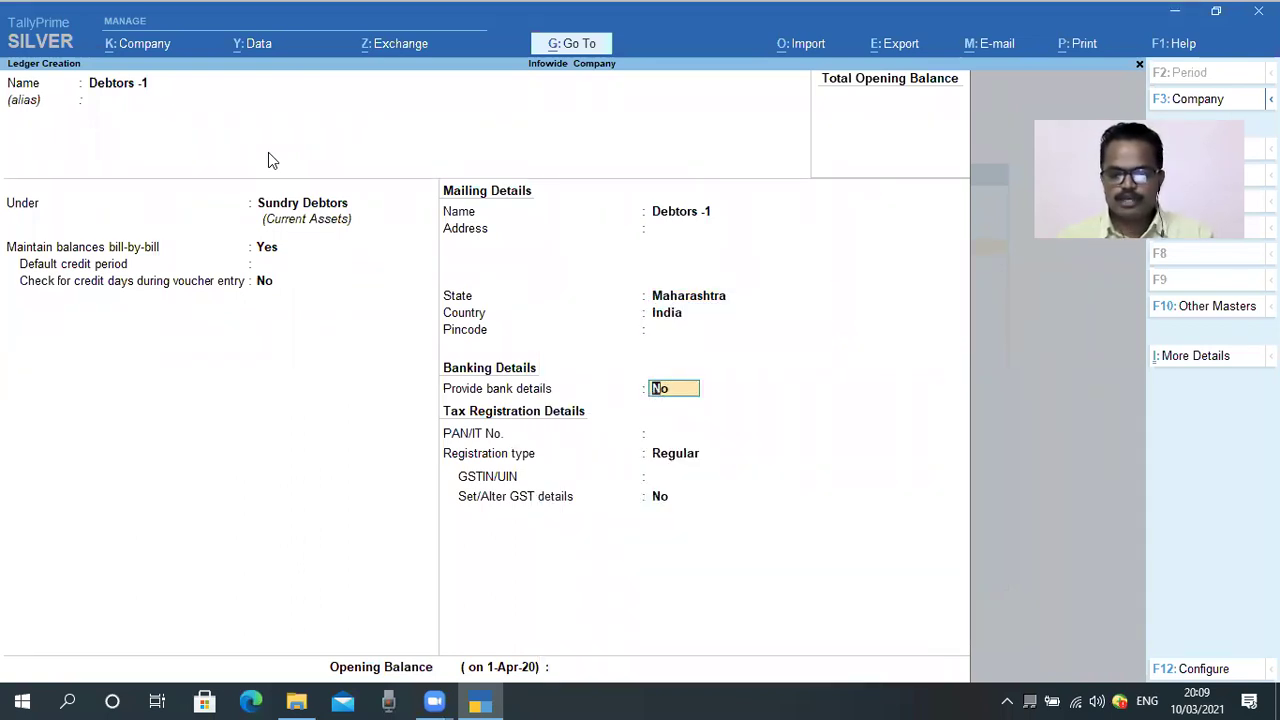
{"action": "key", "text": "Return"}
{"action": "key", "text": "Return"}
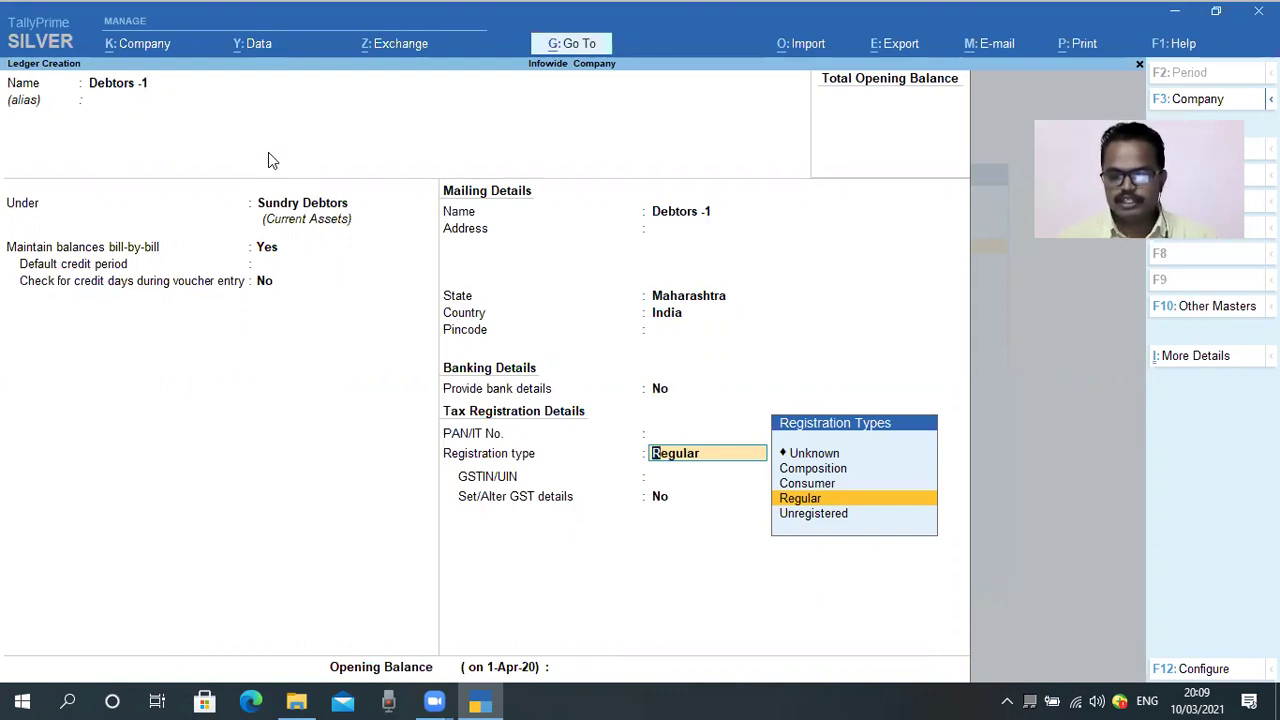
- Keep the registration type Regular, enter the party's GSTIN, and save the debtor ledger without GST details or an opening balance
{"action": "key", "text": "Return"}
{"action": "key", "text": "BackSpace"}
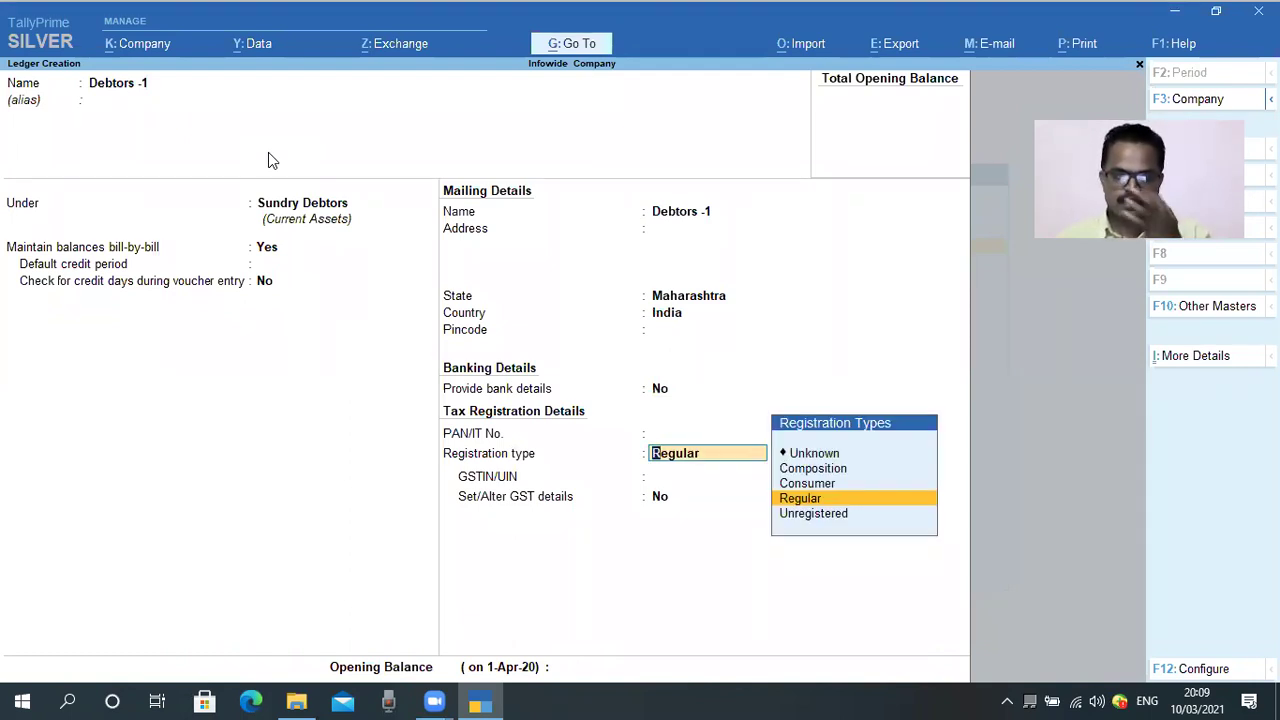
{"action": "key", "text": "Return"}
{"action": "type", "text": "AAAL"}
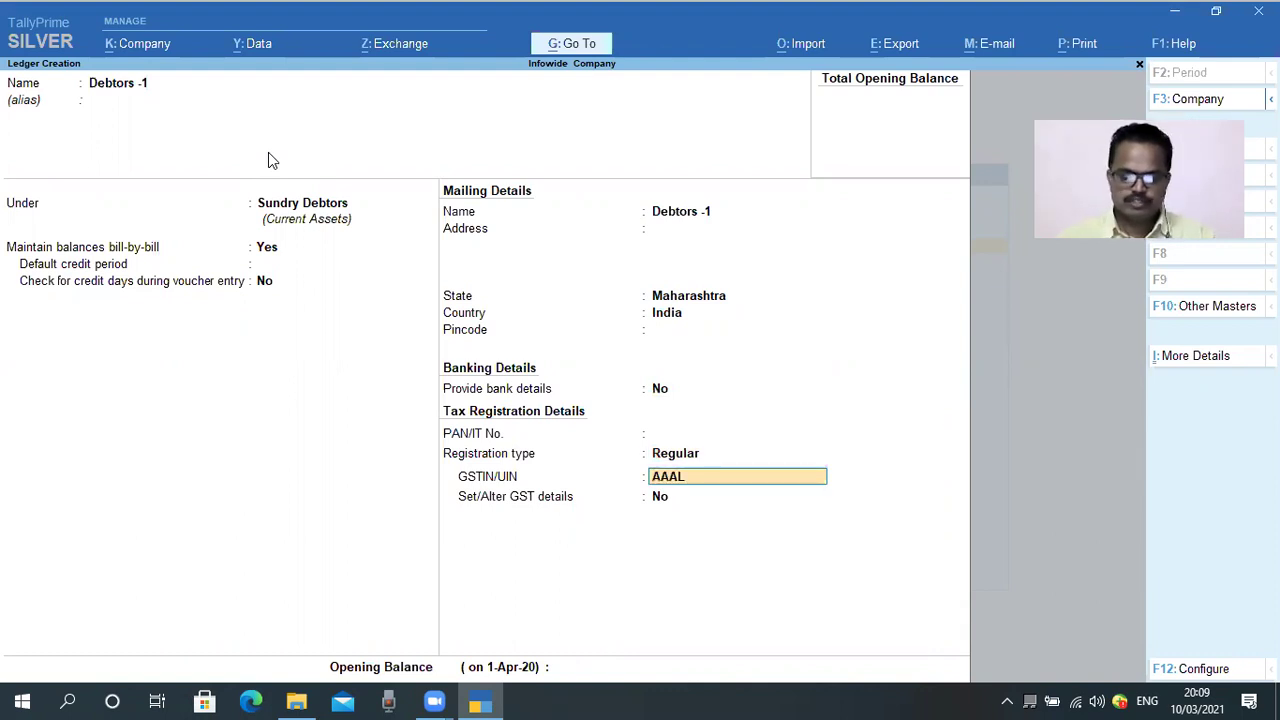
{"action": "type", "text": "J1234LGSTS1"}
{"action": "key", "text": "Return"}
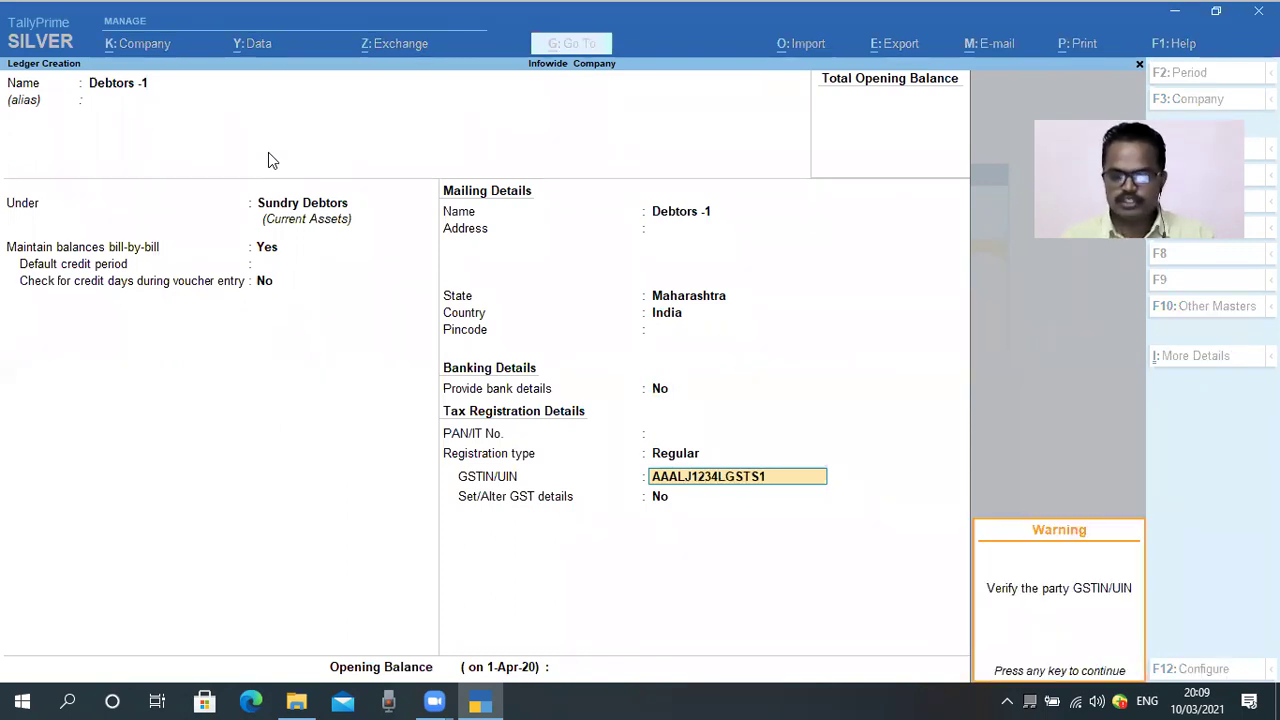
{"action": "key", "text": "Return"}
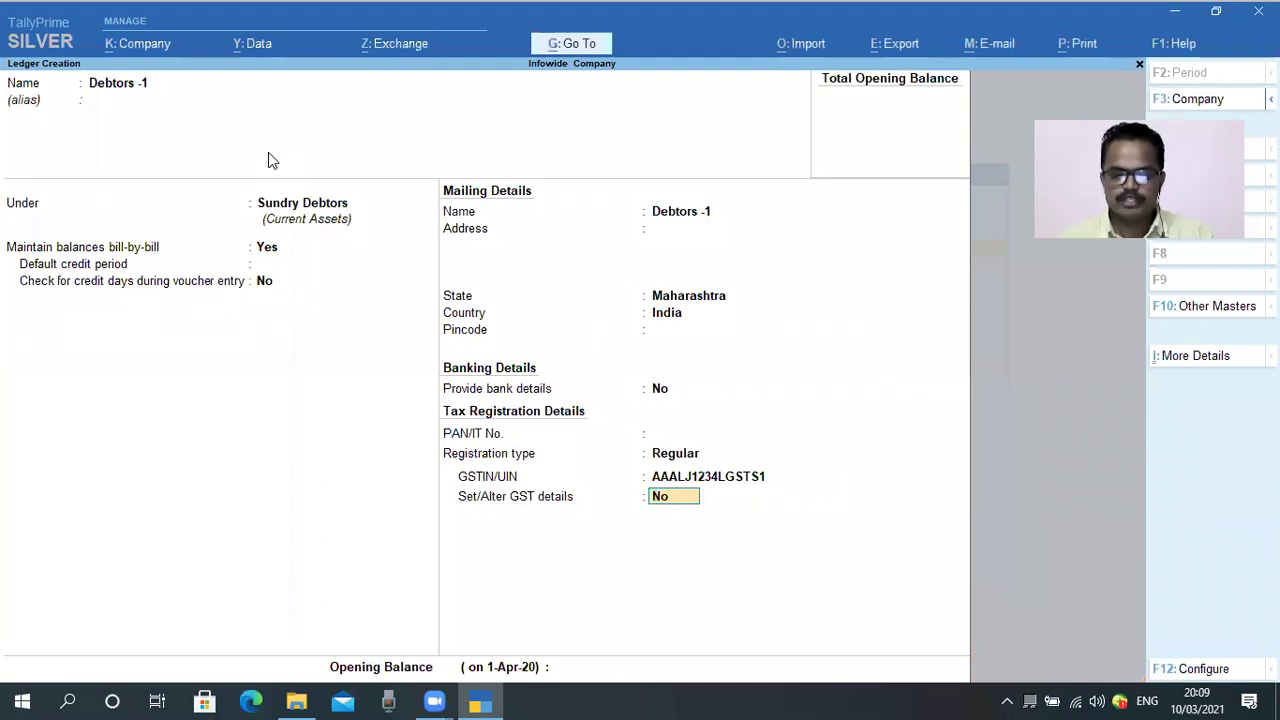
{"action": "key", "text": "Return"}
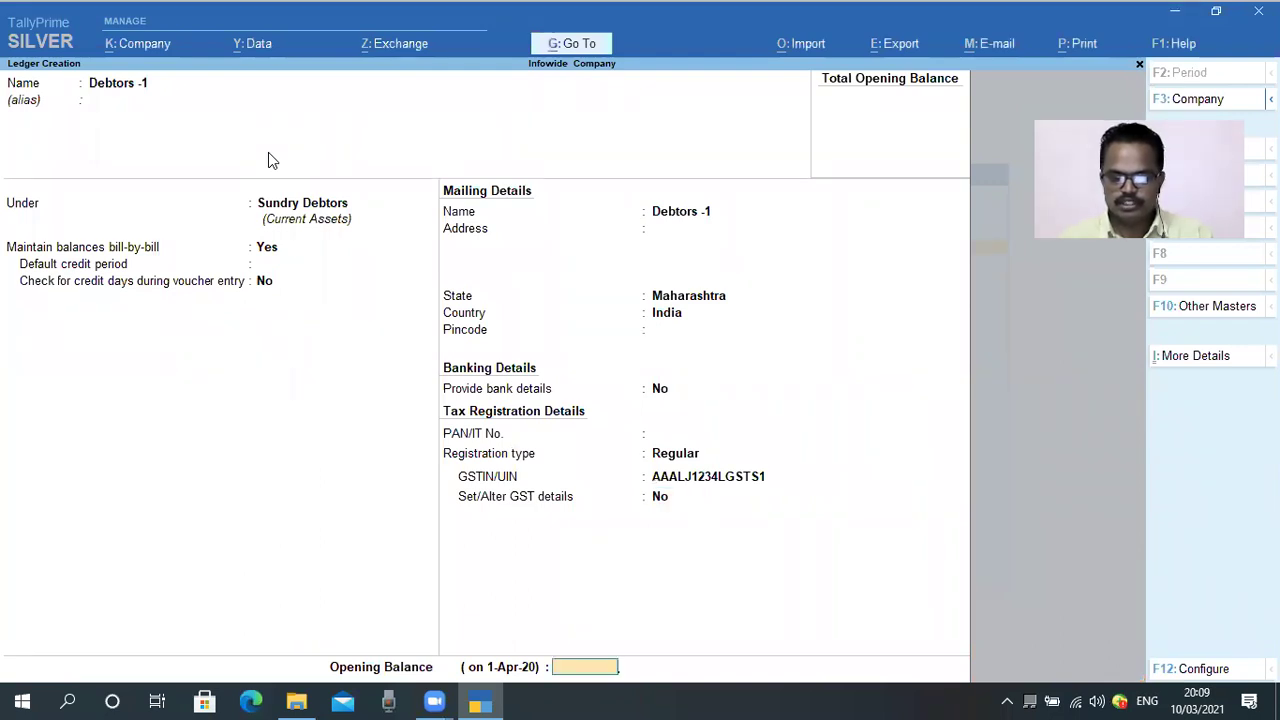
{"action": "key", "text": "Return"}
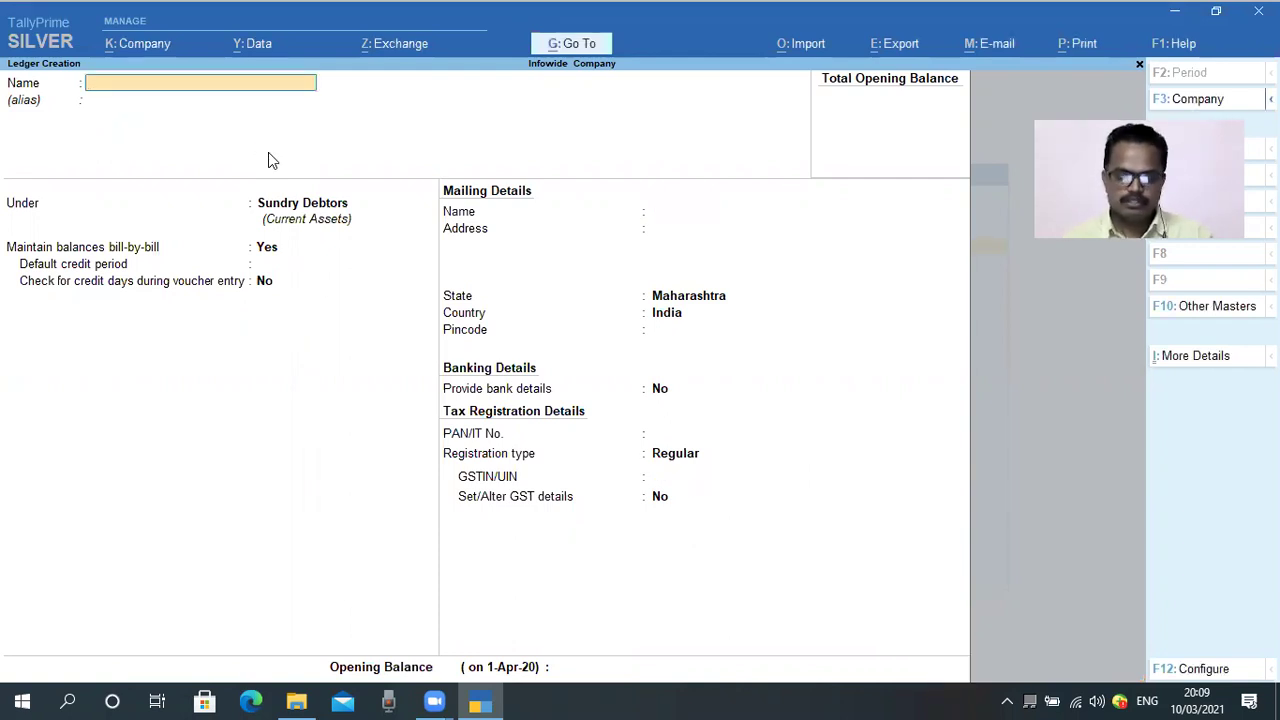
- Name the next new ledger "Debtors -2", leaving the alias blank and keeping it under the Sundry Debtors group
{"action": "type", "text": "Debt"}
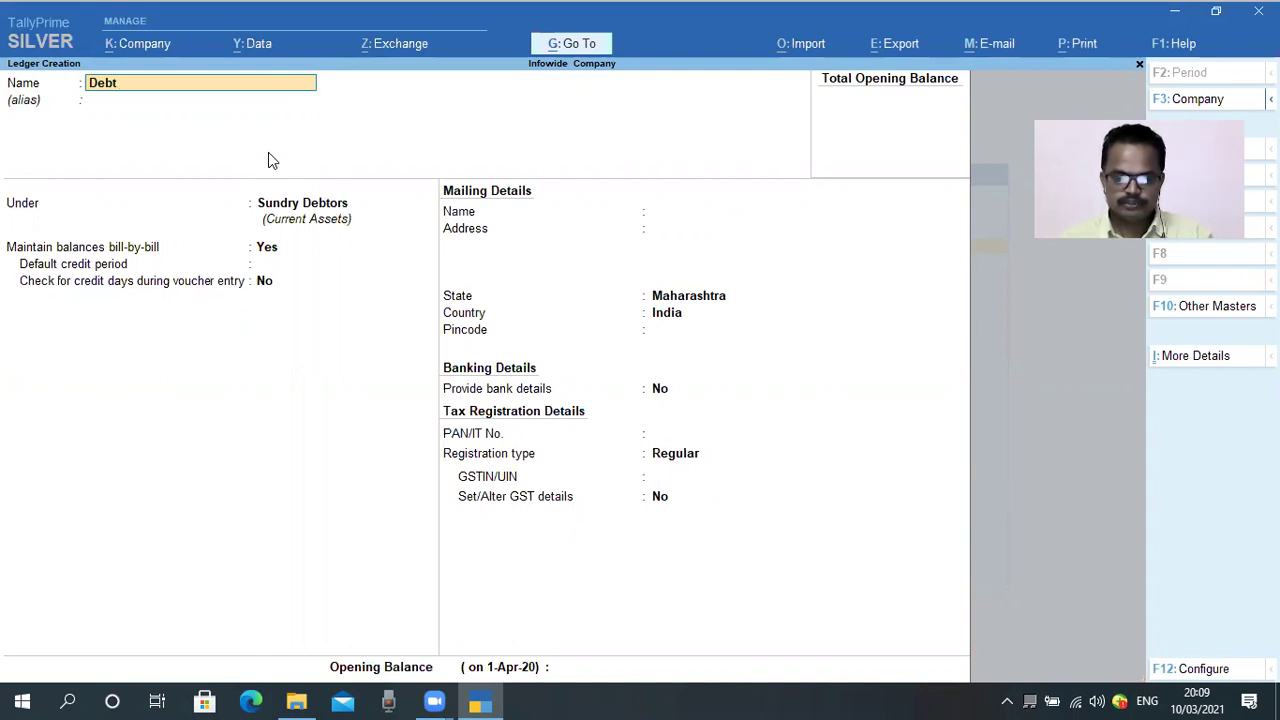
{"action": "key", "text": "BackSpace"}
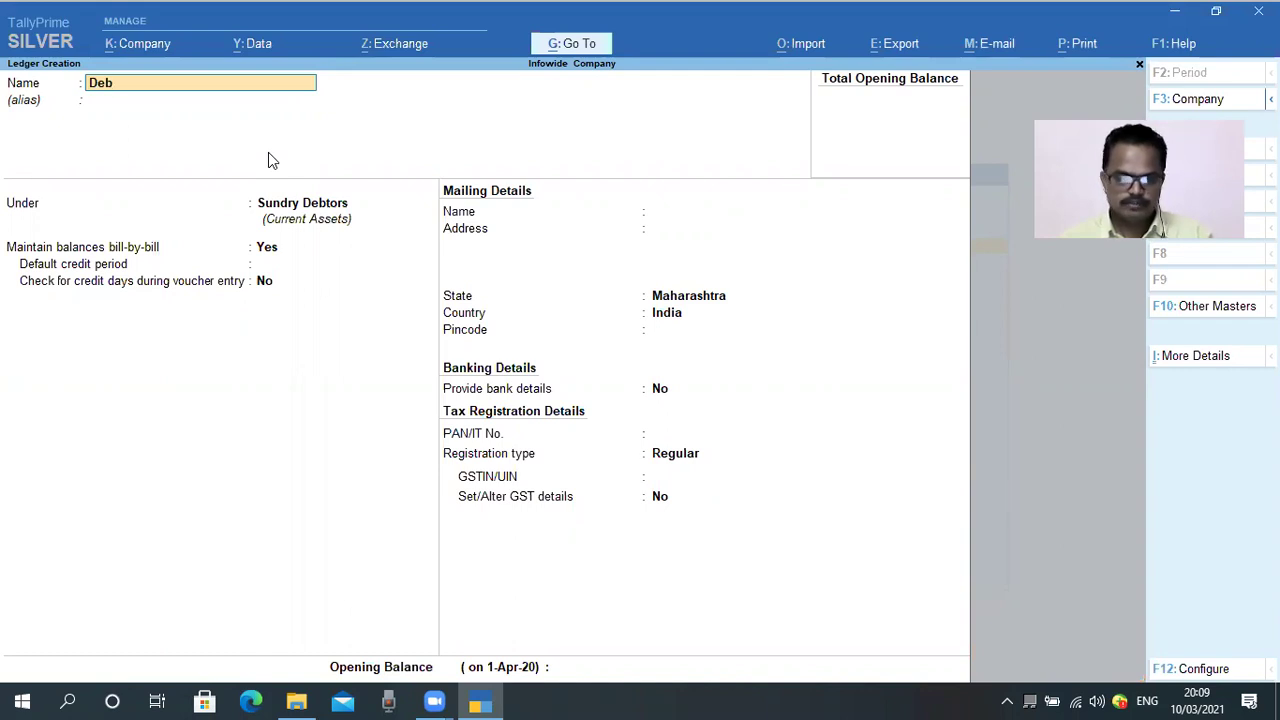
{"action": "type", "text": "tor"}
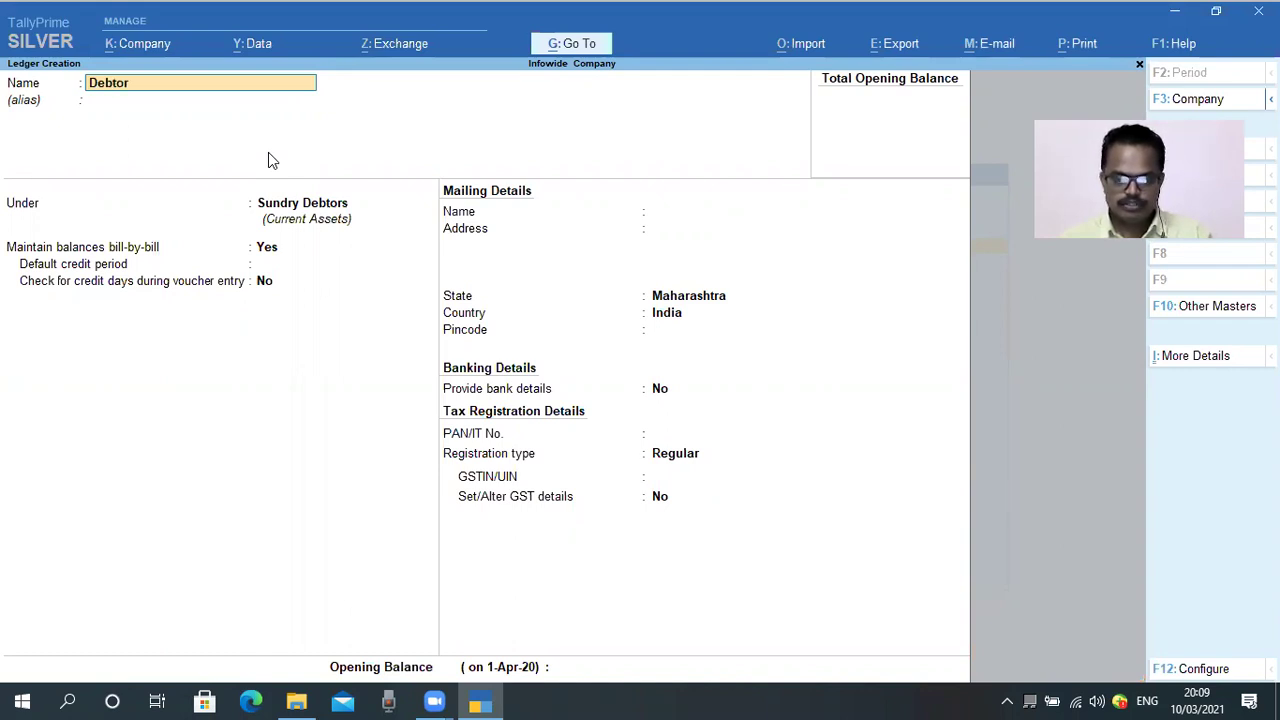
{"action": "type", "text": "s -2"}
{"action": "key", "text": "Return"}
{"action": "key", "text": "Return"}
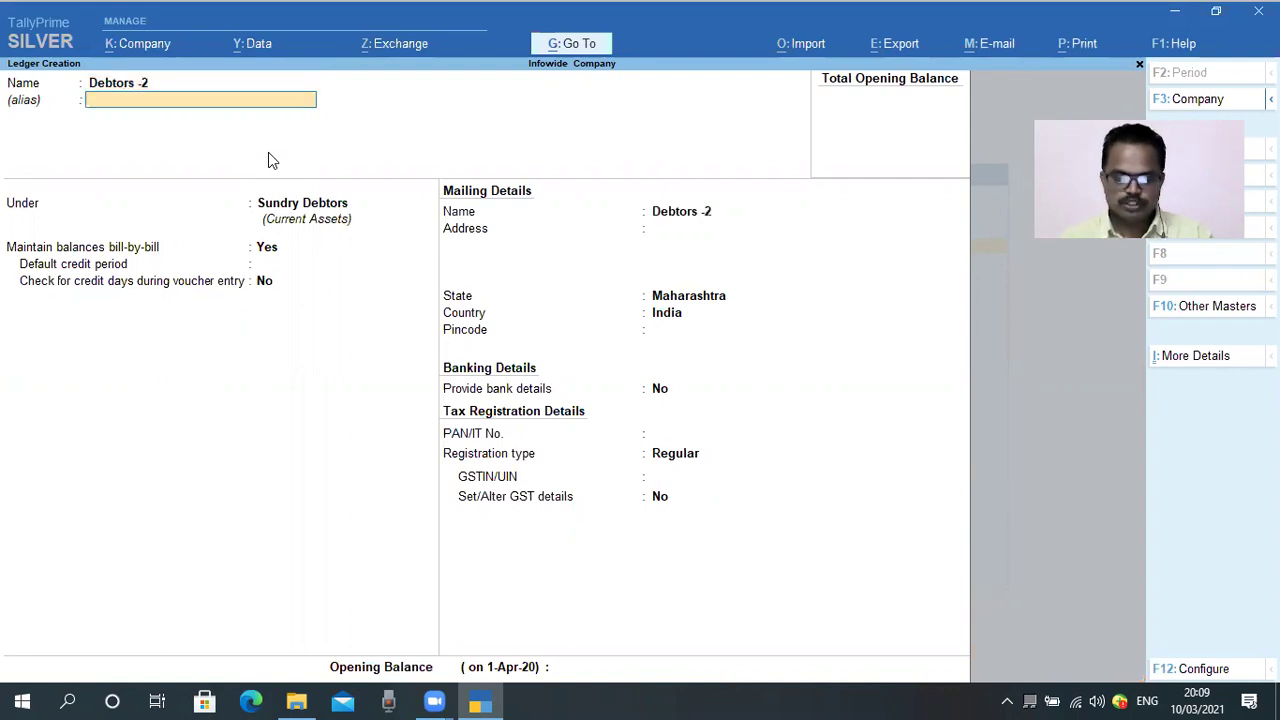
{"action": "key", "text": "Return"}
{"action": "key", "text": "Return"}
{"action": "key", "text": "Return"}
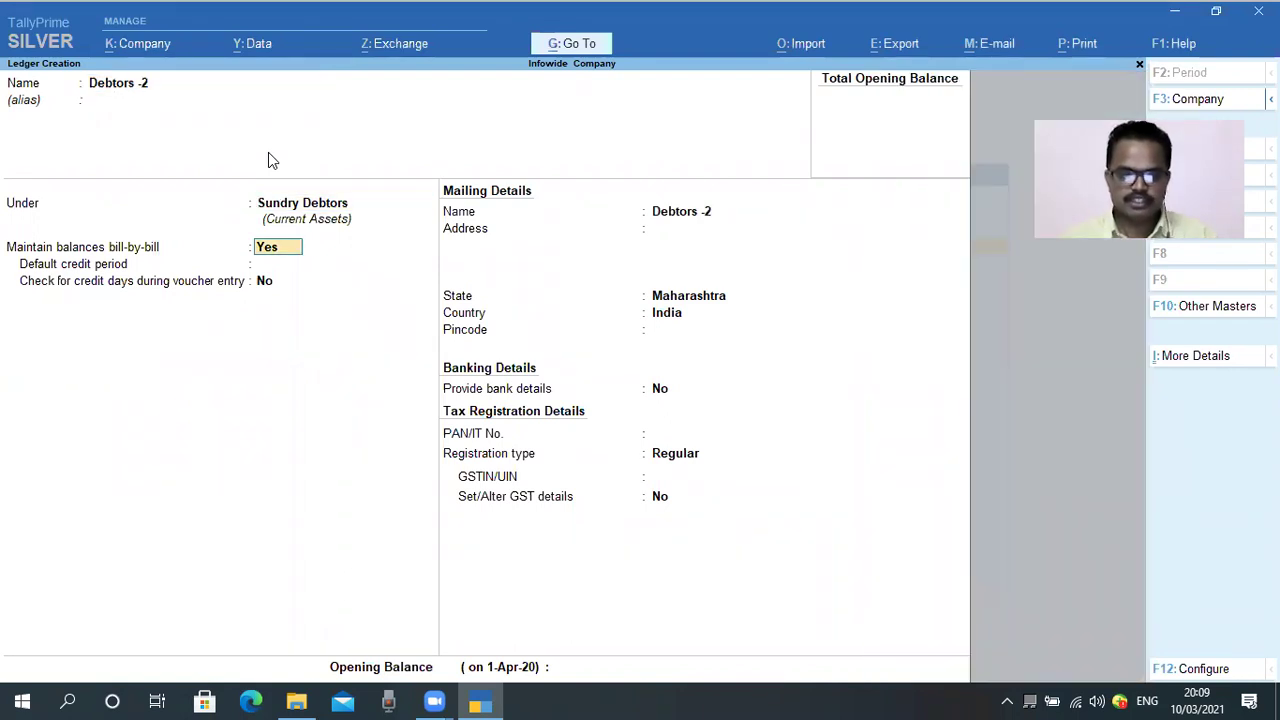
- Keep bill-by-bill balances at Yes, set the state to Gujarat, and leave pincode and PAN blank with bank details at No
{"action": "key", "text": "Return"}
{"action": "key", "text": "Return"}
{"action": "key", "text": "Return"}
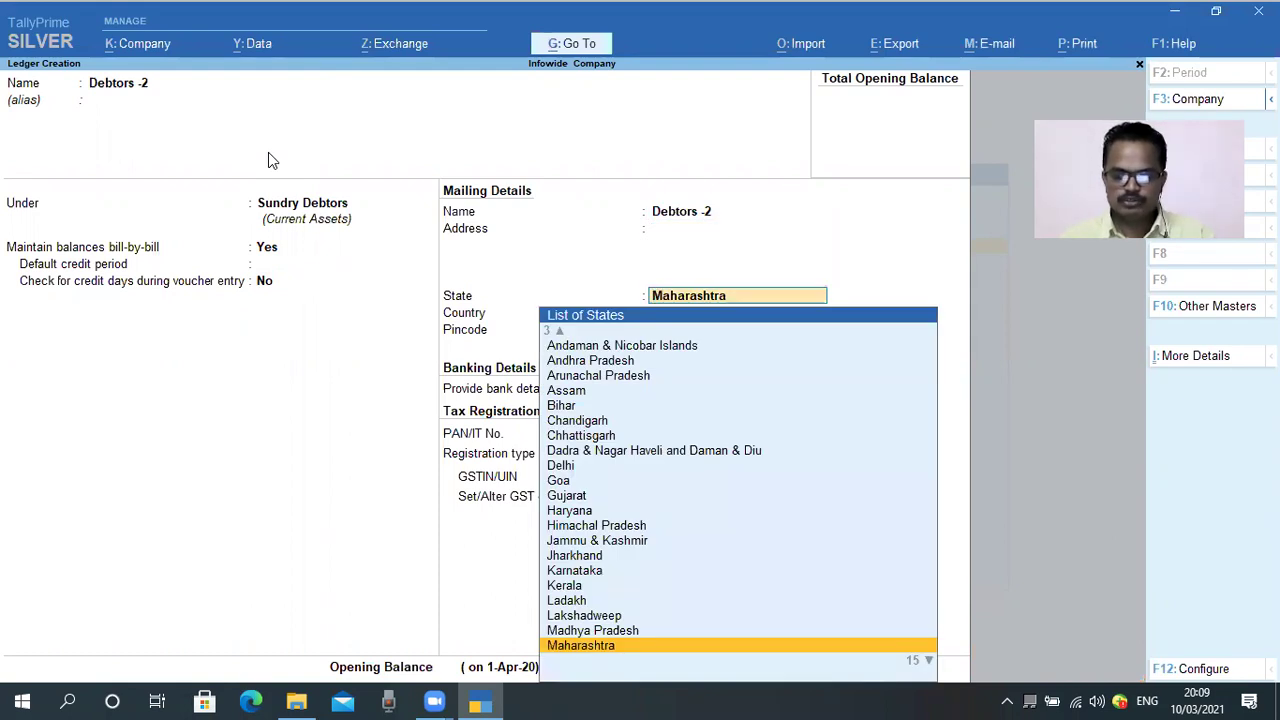
{"action": "type", "text": "Gau"}
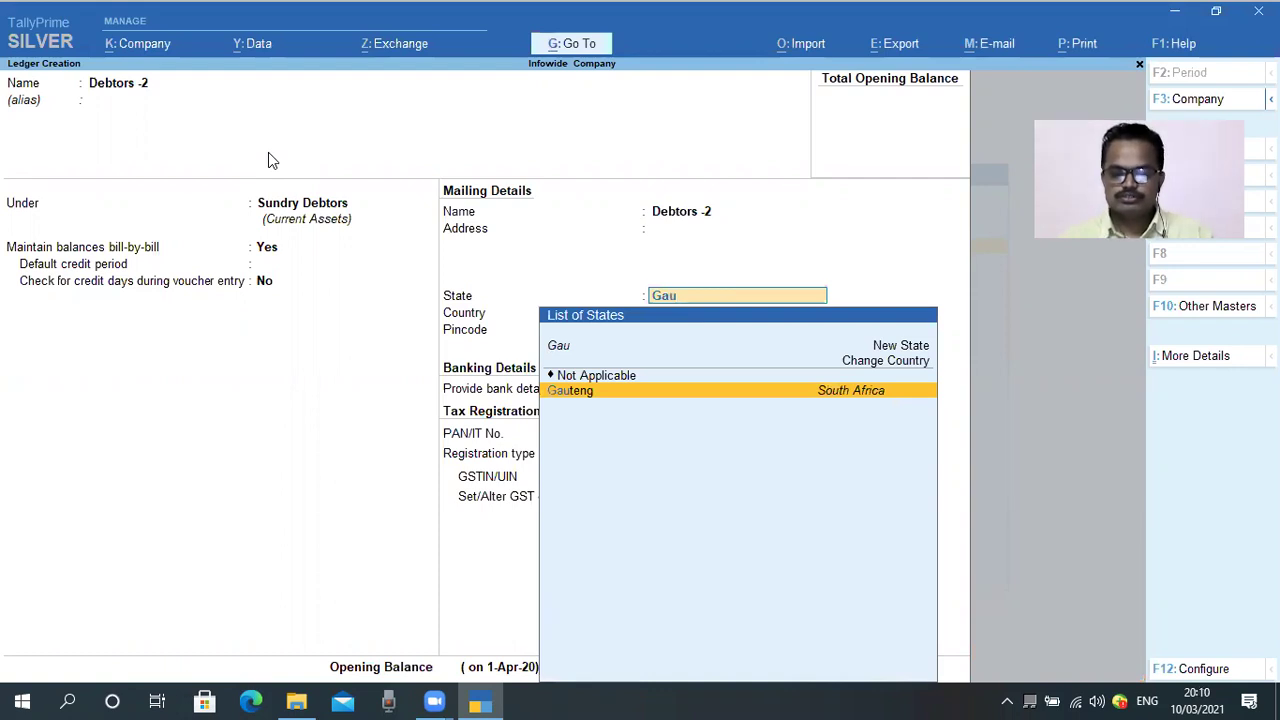
{"action": "key", "text": "BackSpace"}
{"action": "key", "text": "BackSpace"}
{"action": "type", "text": "uj"}
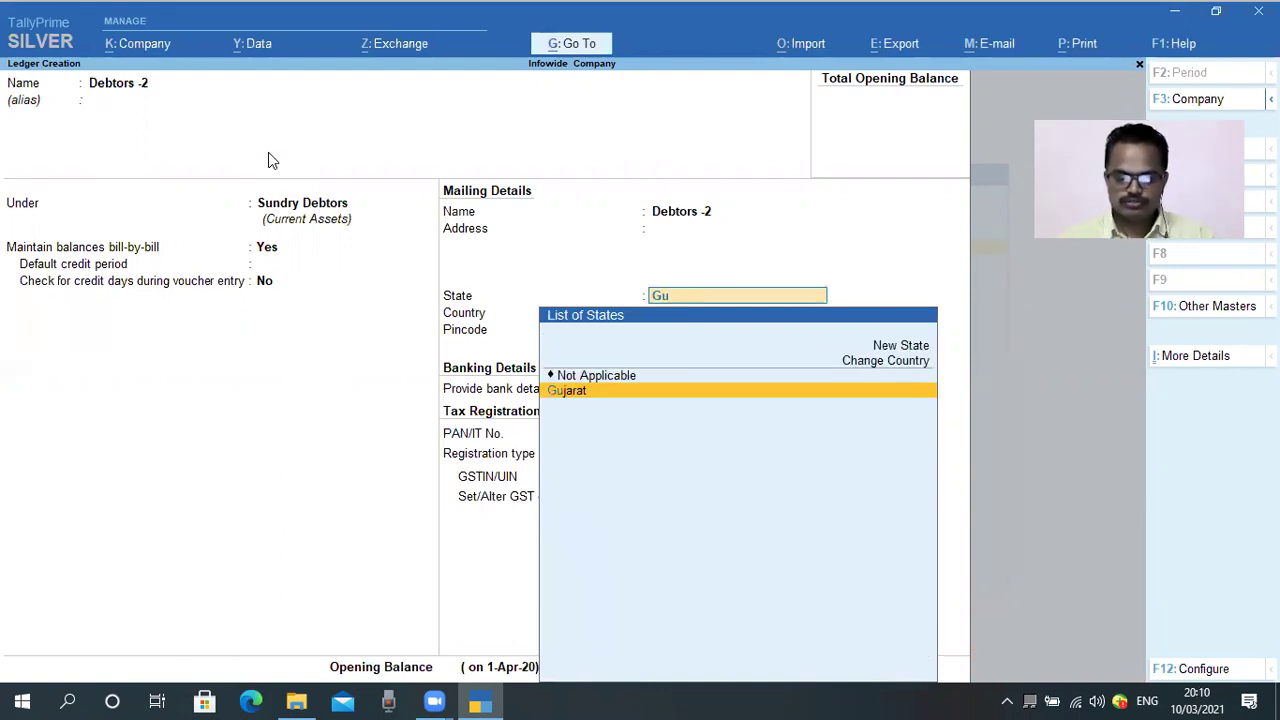
{"action": "key", "text": "Return"}
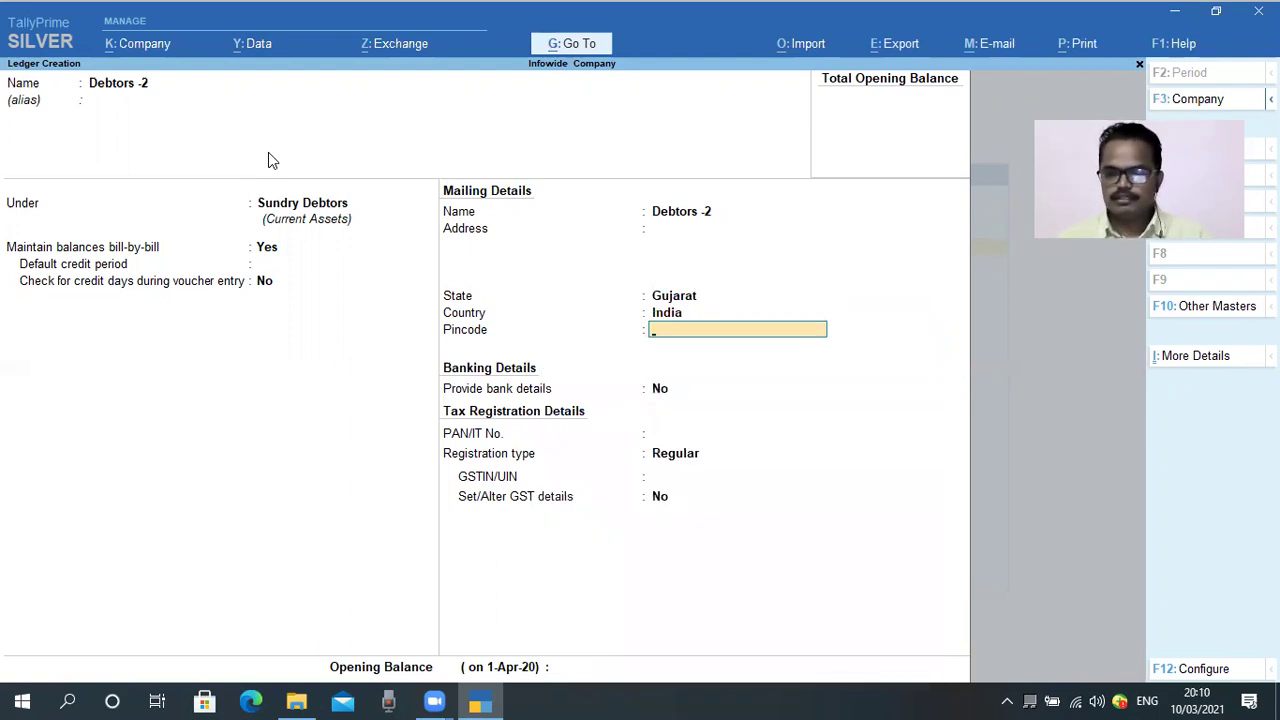
{"action": "key", "text": "Return"}
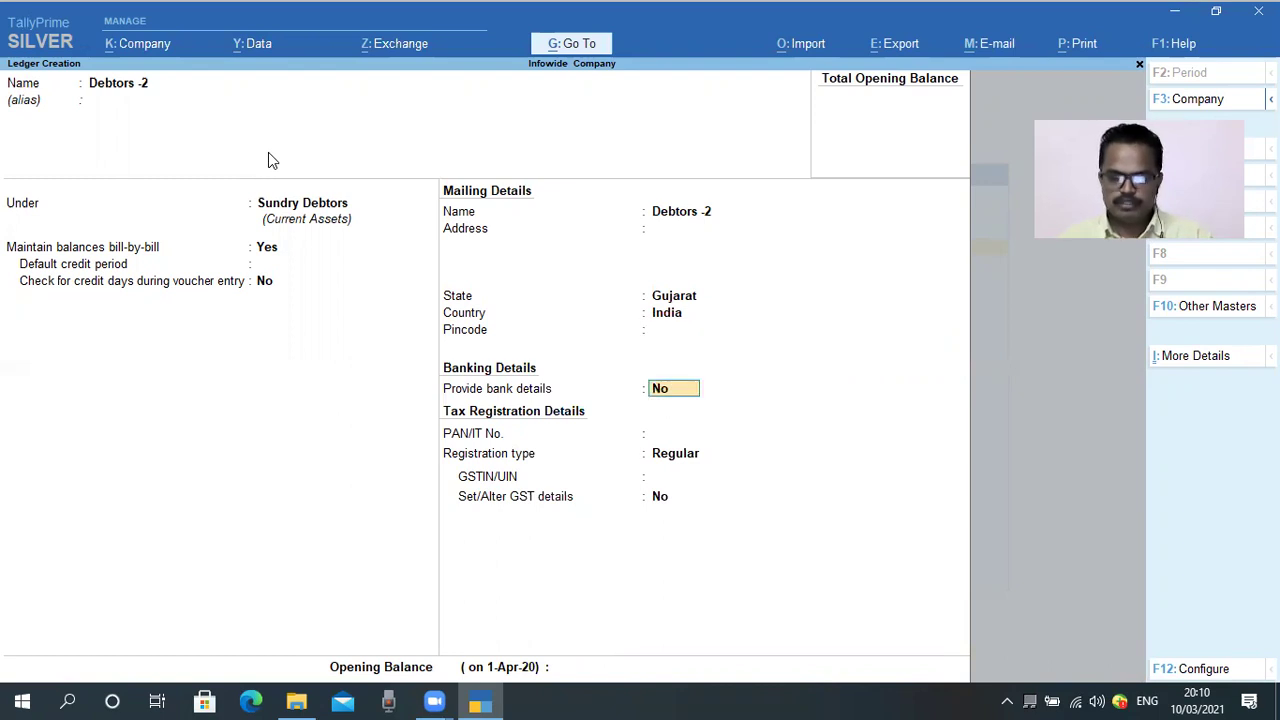
{"action": "key", "text": "Return"}
{"action": "key", "text": "Return"}
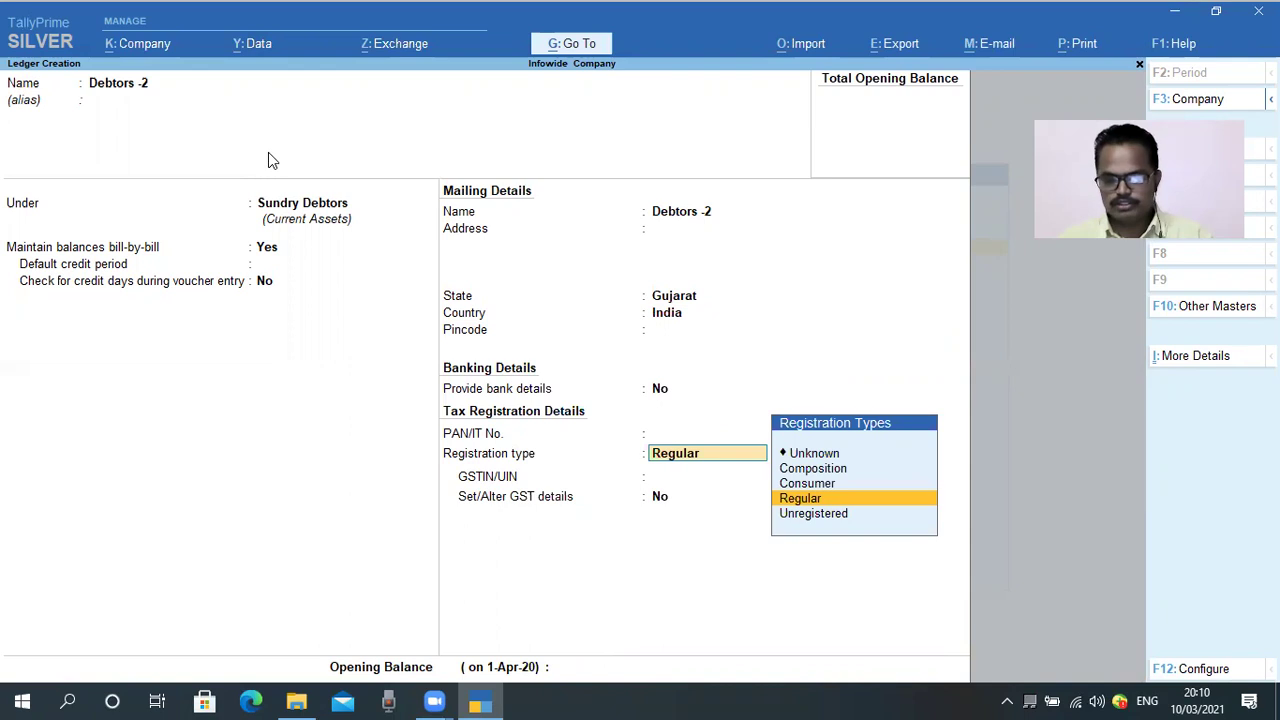
- Keep Debtors -2's registration type Regular, enter its GSTIN, and save the ledger with GST details at No and no opening balance
{"action": "key", "text": "Return"}
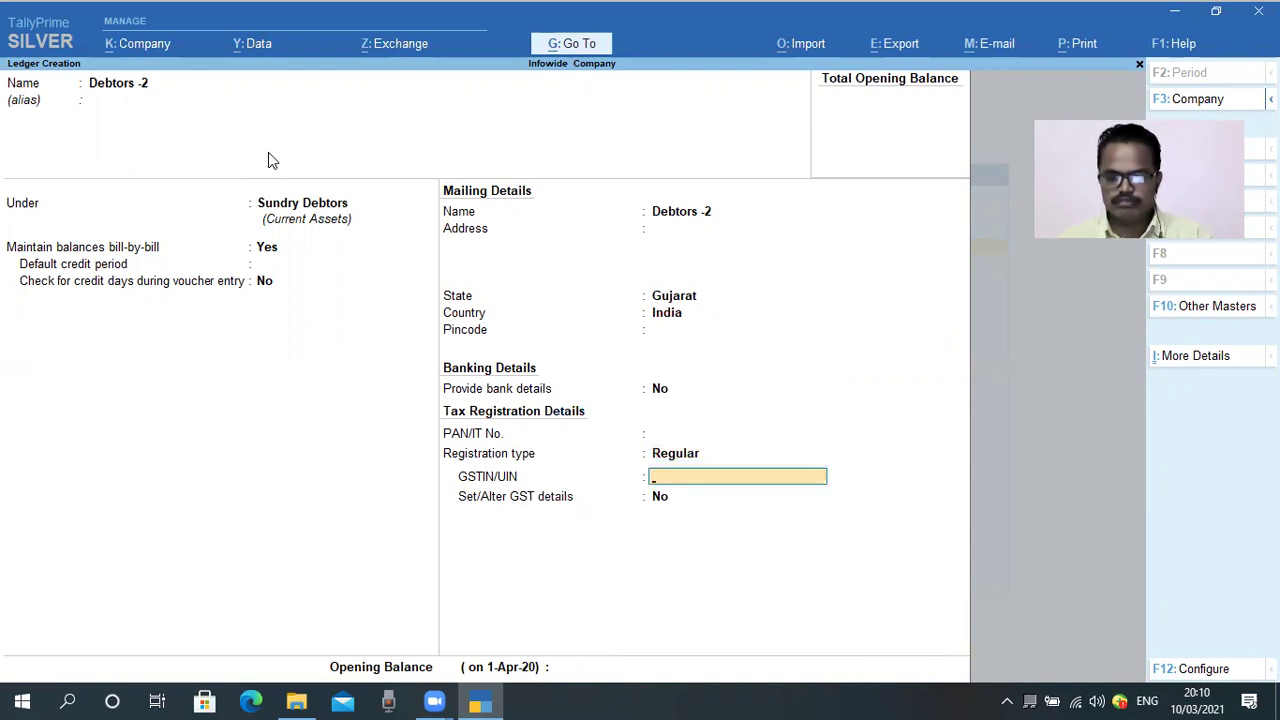
{"action": "type", "text": "AAALK125487"}
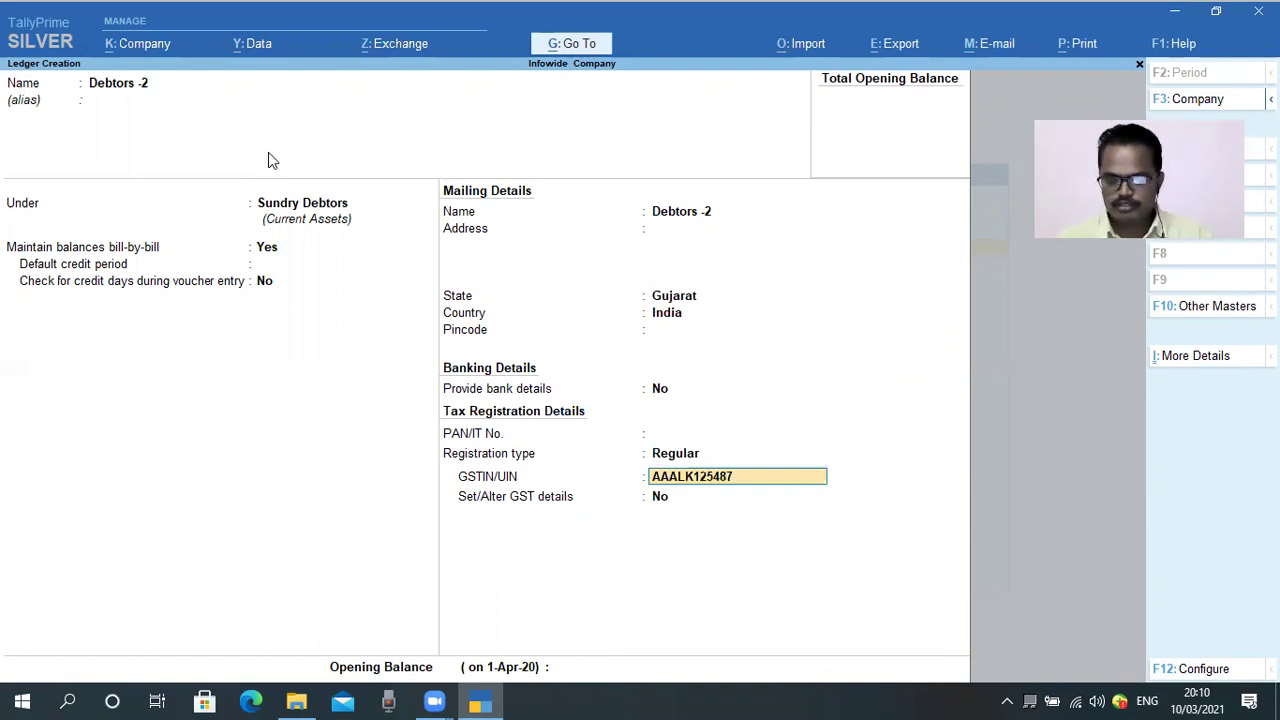
{"action": "type", "text": "KJHR"}
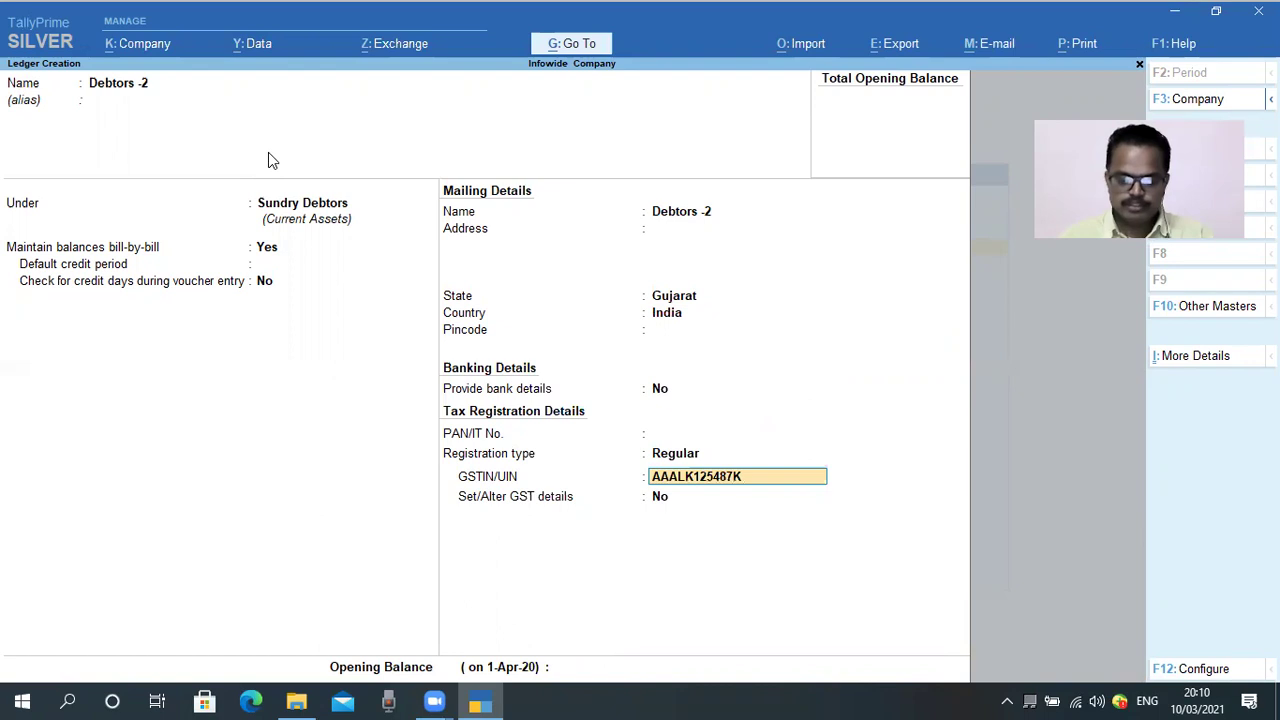
{"action": "key", "text": "Return"}
{"action": "key", "text": "Return"}
{"action": "key", "text": "Return"}
{"action": "key", "text": "Return"}
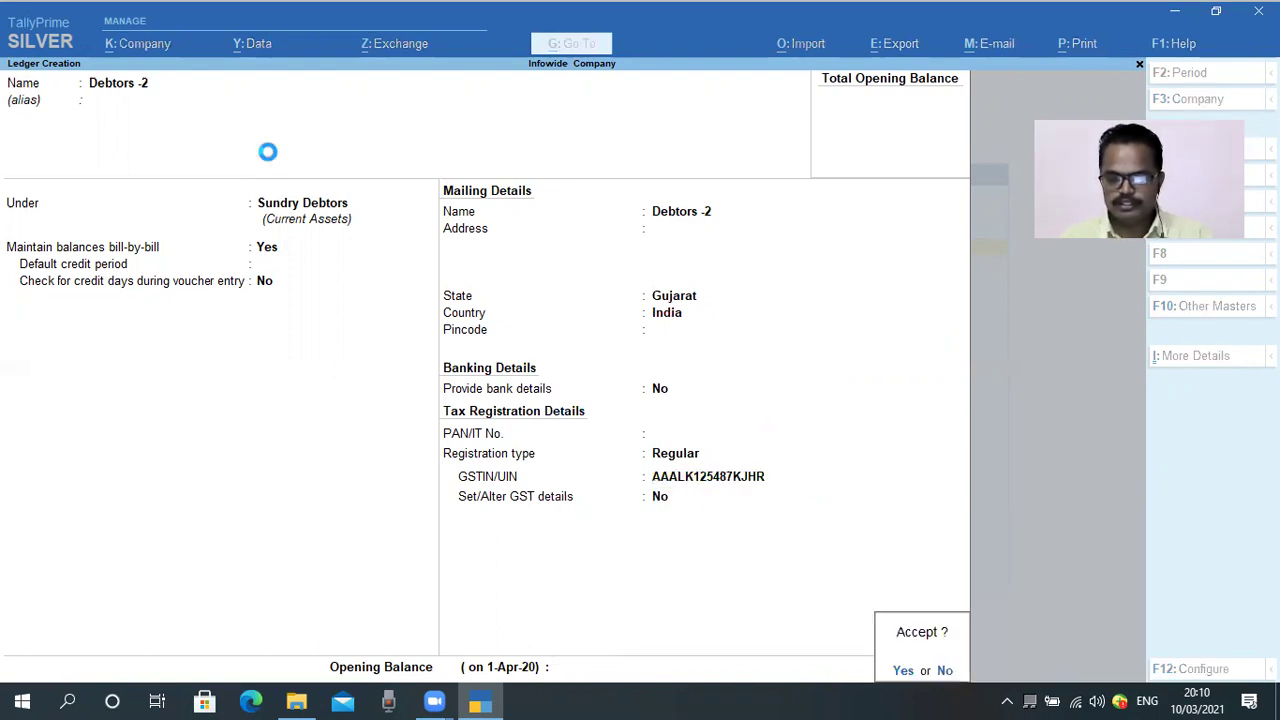
{"action": "key", "text": "Return"}
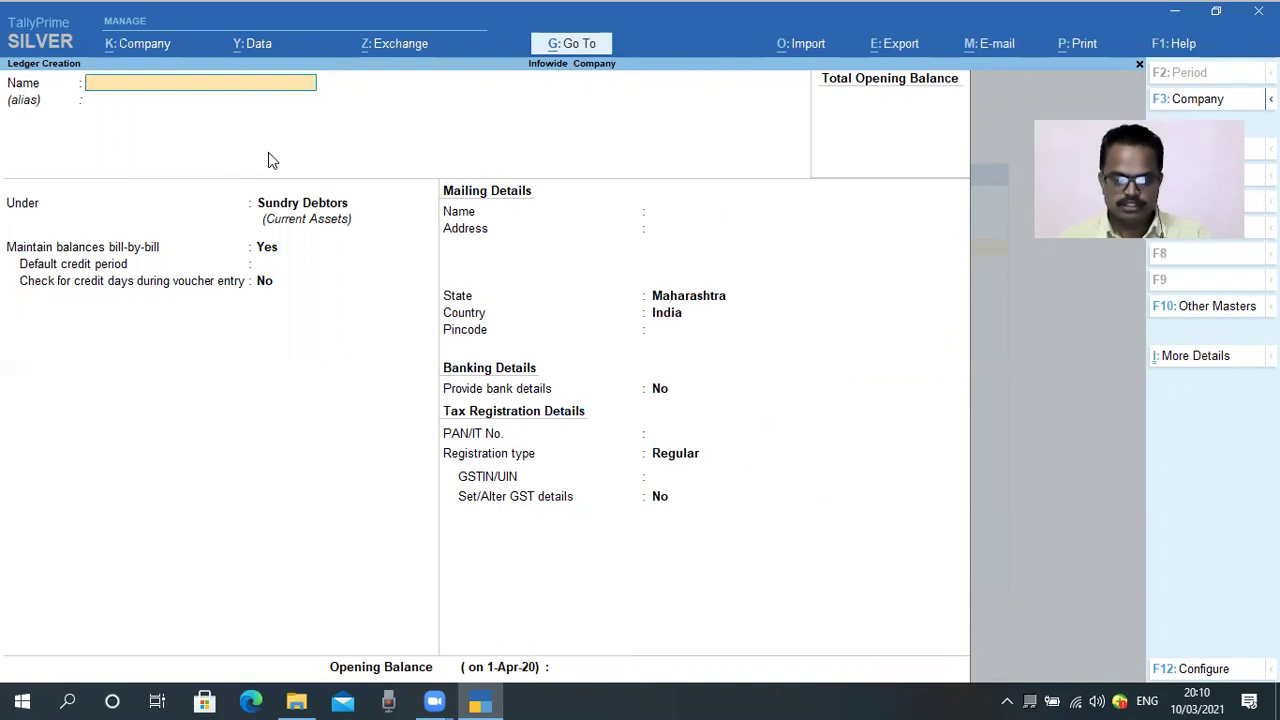
- Name another new ledger "Debtors -3", leaving the alias blank and the group as Sundry Debtors
{"action": "type", "text": "Deb"}
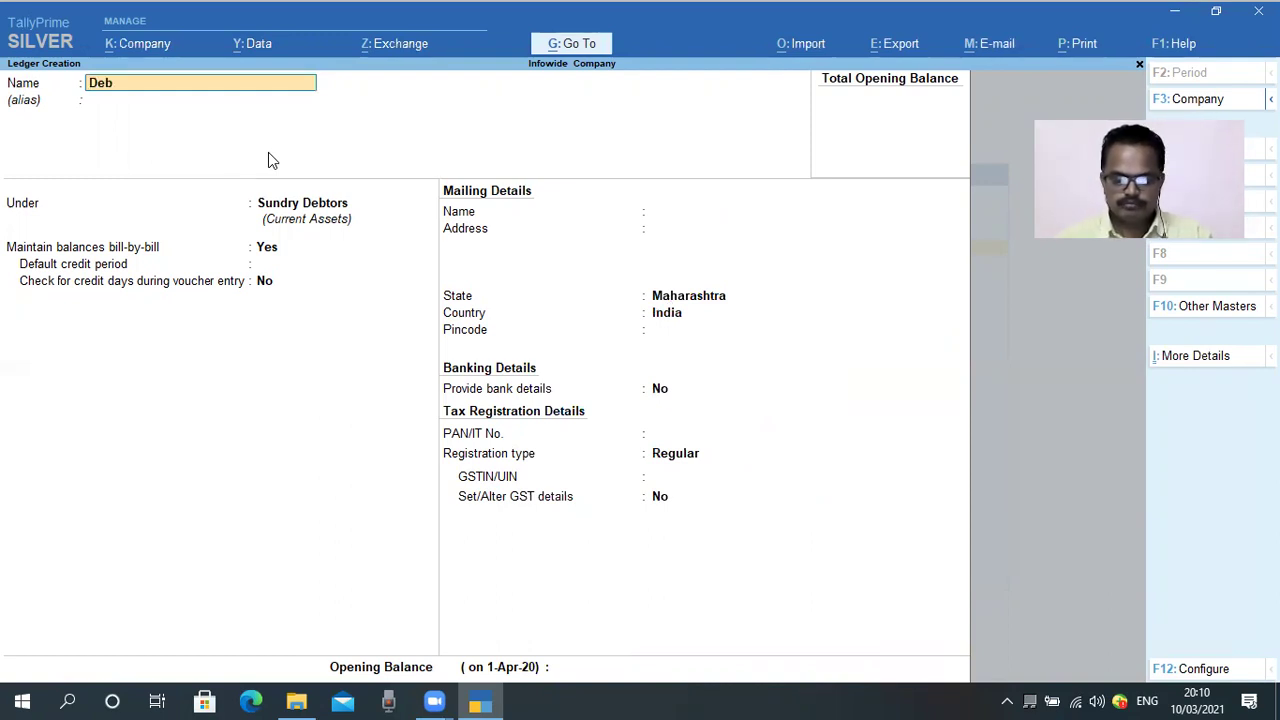
{"action": "type", "text": "tors -3"}
{"action": "key", "text": "Return"}
{"action": "key", "text": "Return"}
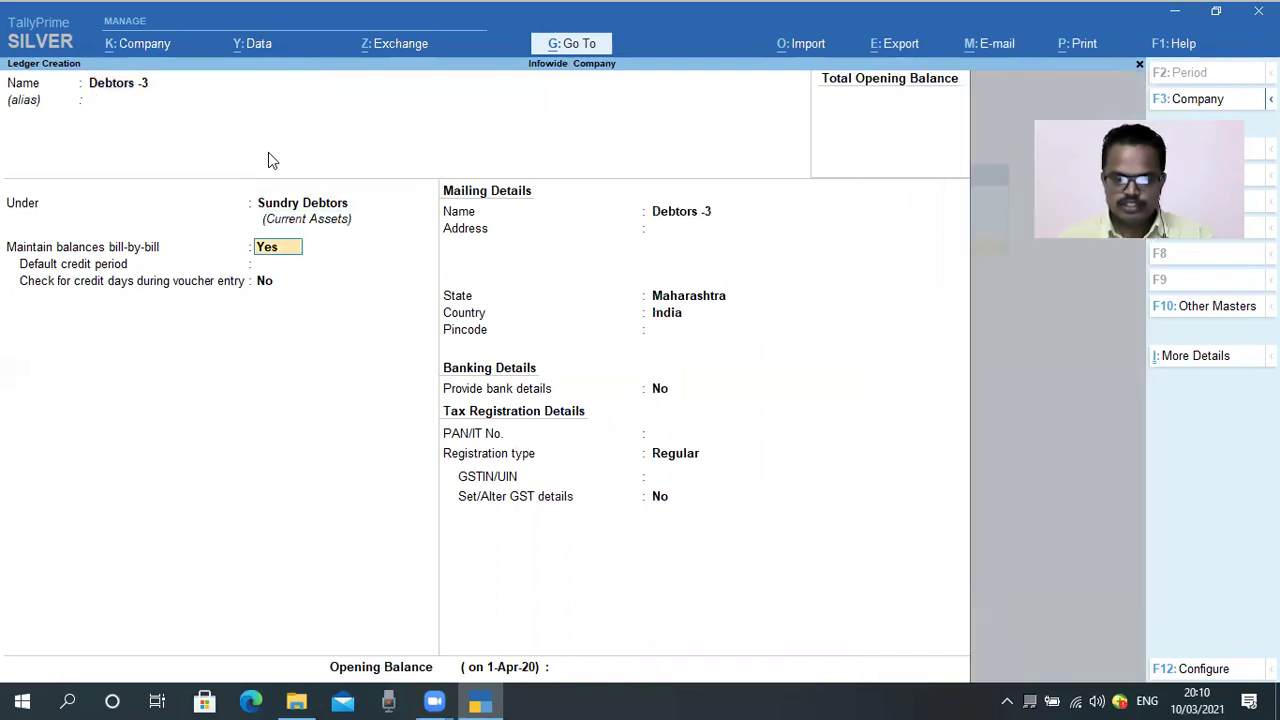
- Keep Debtors -3's bill-by-bill balances at Yes, state Maharashtra and bank details at No, leaving address, pincode and PAN blank
{"action": "key", "text": "Return"}
{"action": "key", "text": "Return"}
{"action": "key", "text": "Return"}
{"action": "key", "text": "Return"}
{"action": "key", "text": "Return"}
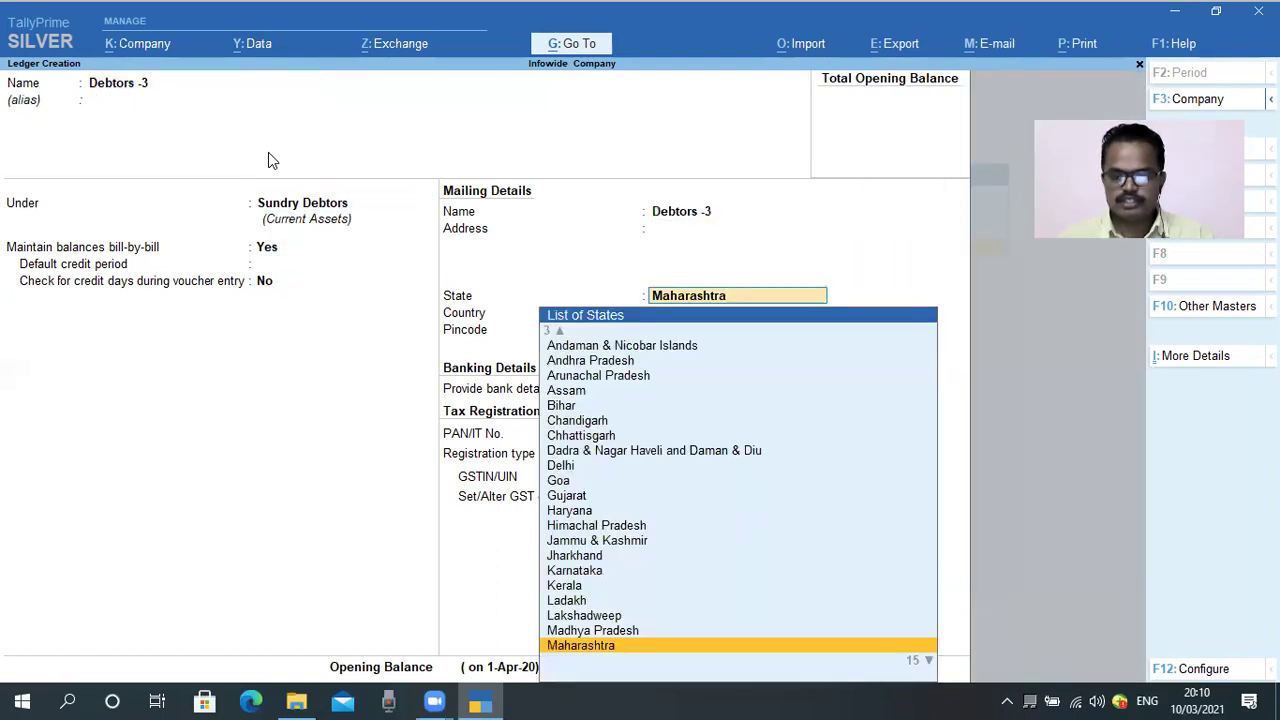
{"action": "key", "text": "Return"}
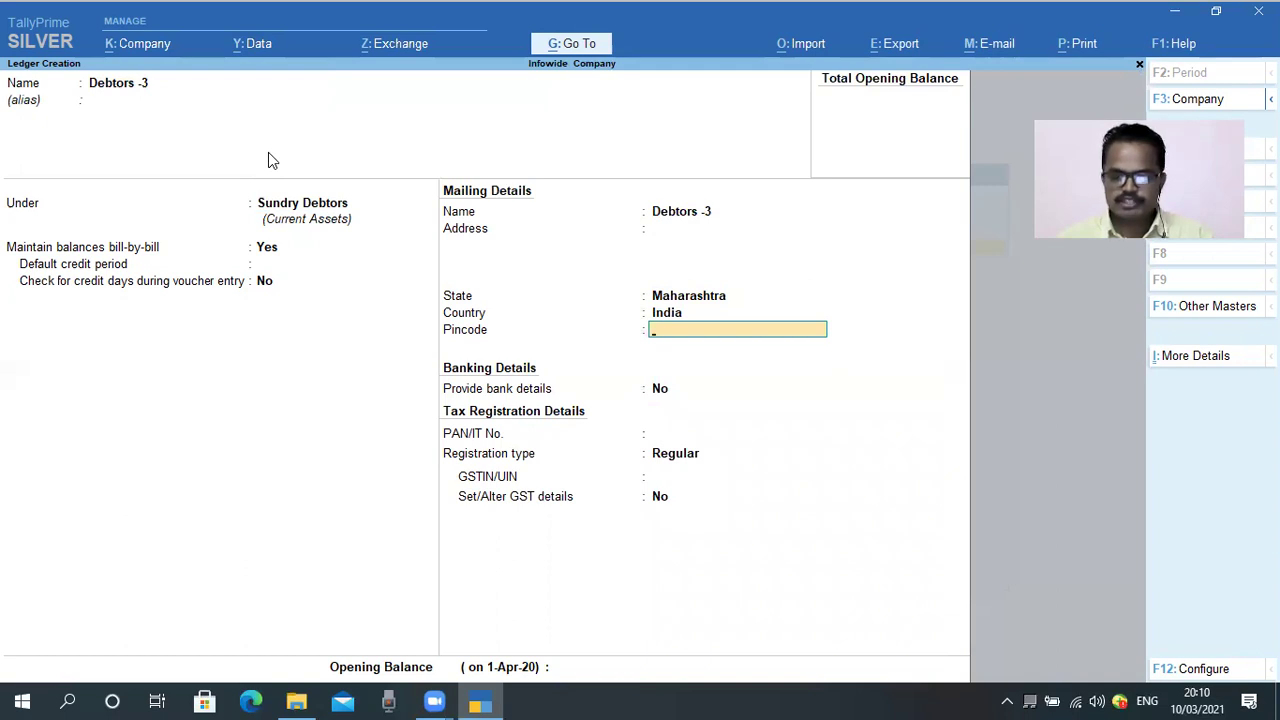
{"action": "key", "text": "Return"}
{"action": "key", "text": "Return"}
{"action": "key", "text": "Return"}
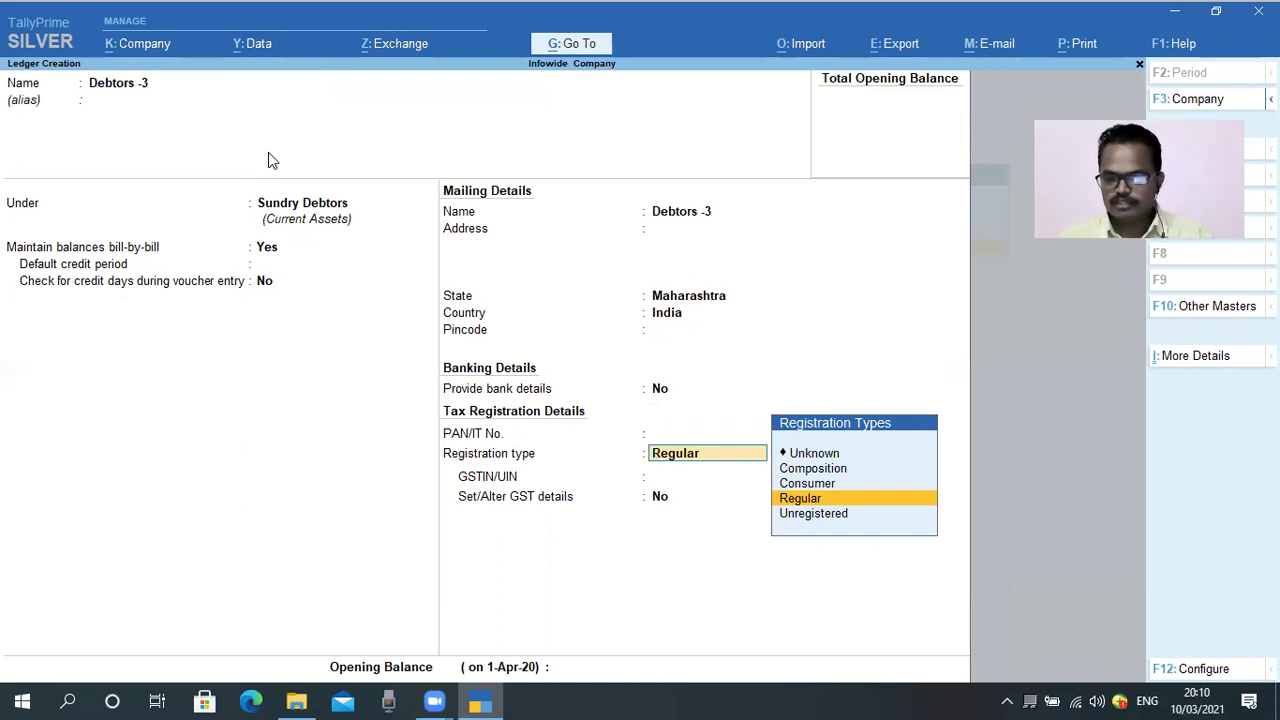
- Keep Debtors -3's registration type Regular, enter its GSTIN, and save the ledger without GST details or an opening balance
{"action": "key", "text": "Return"}
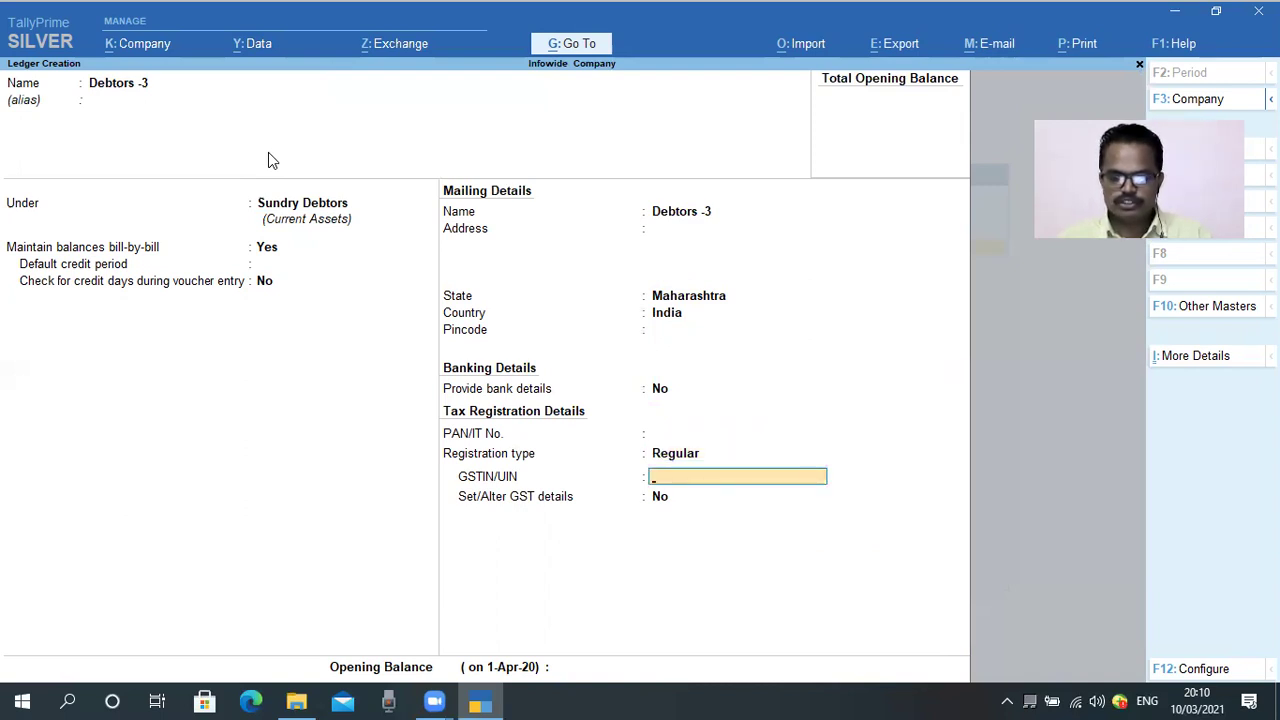
{"action": "type", "text": "AAA"}
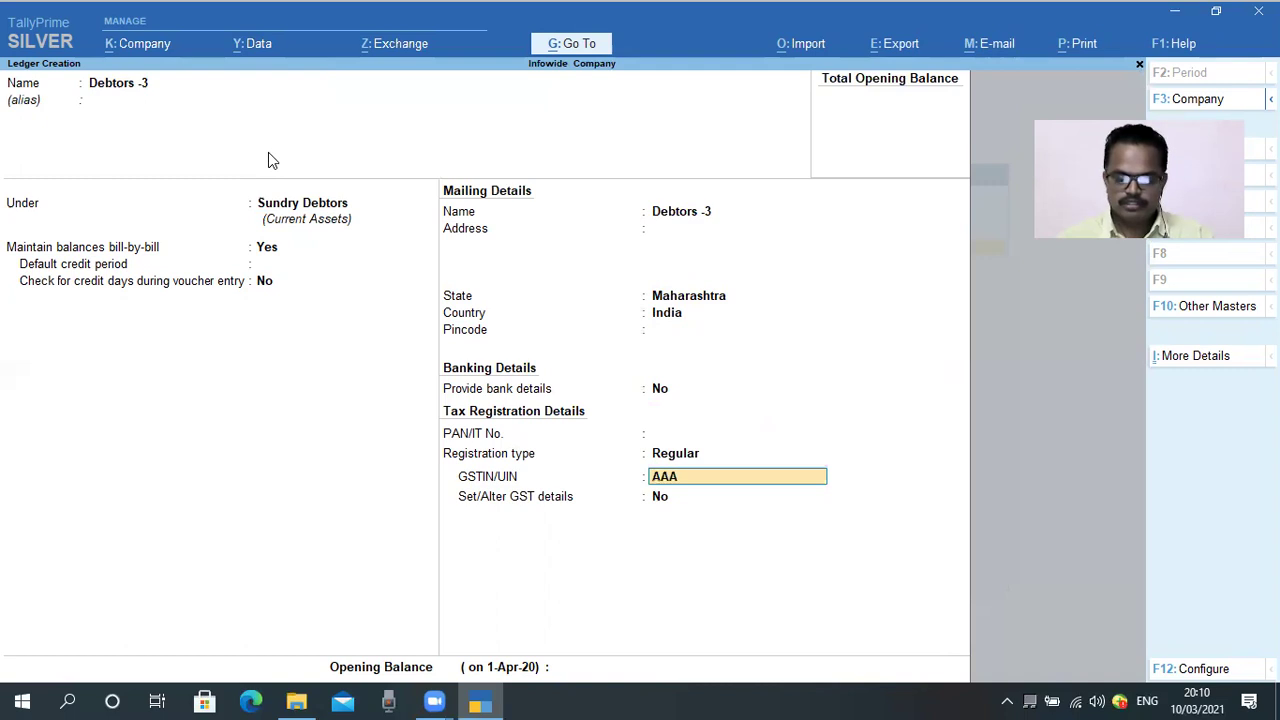
{"action": "type", "text": "AA14587LGSTS"}
{"action": "key", "text": "Return"}
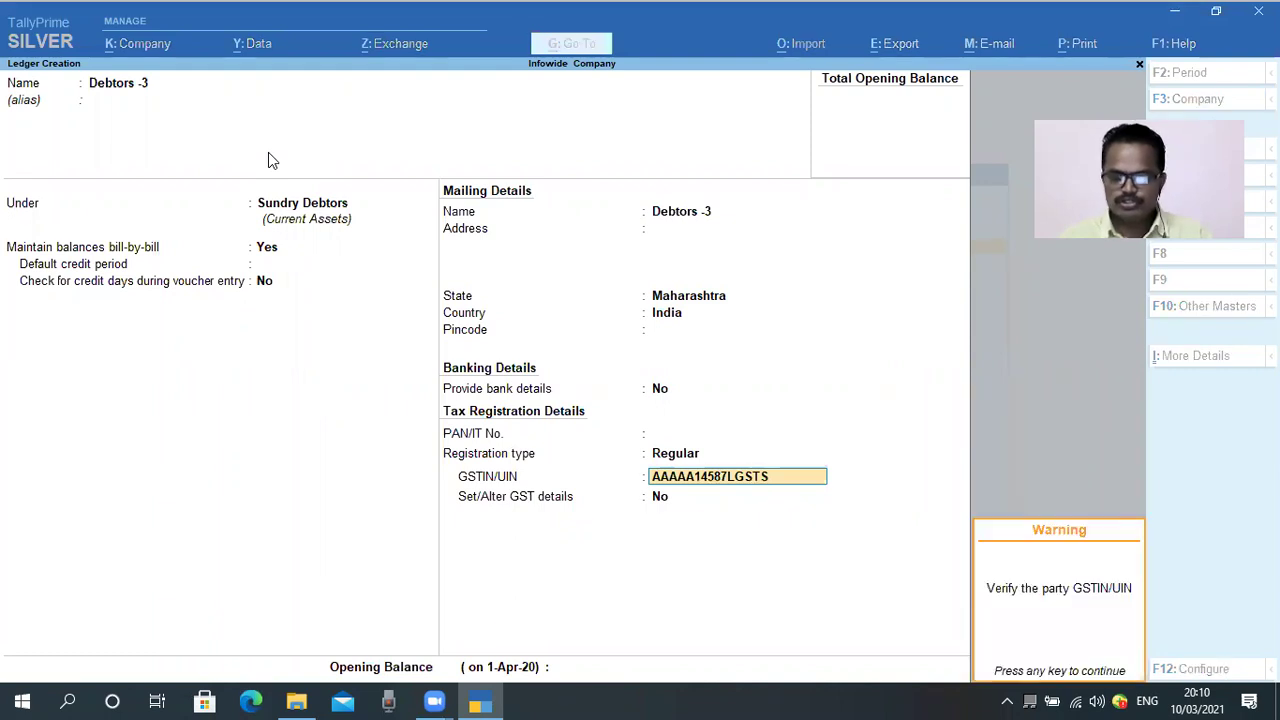
{"action": "key", "text": "Return"}
{"action": "key", "text": "Return"}
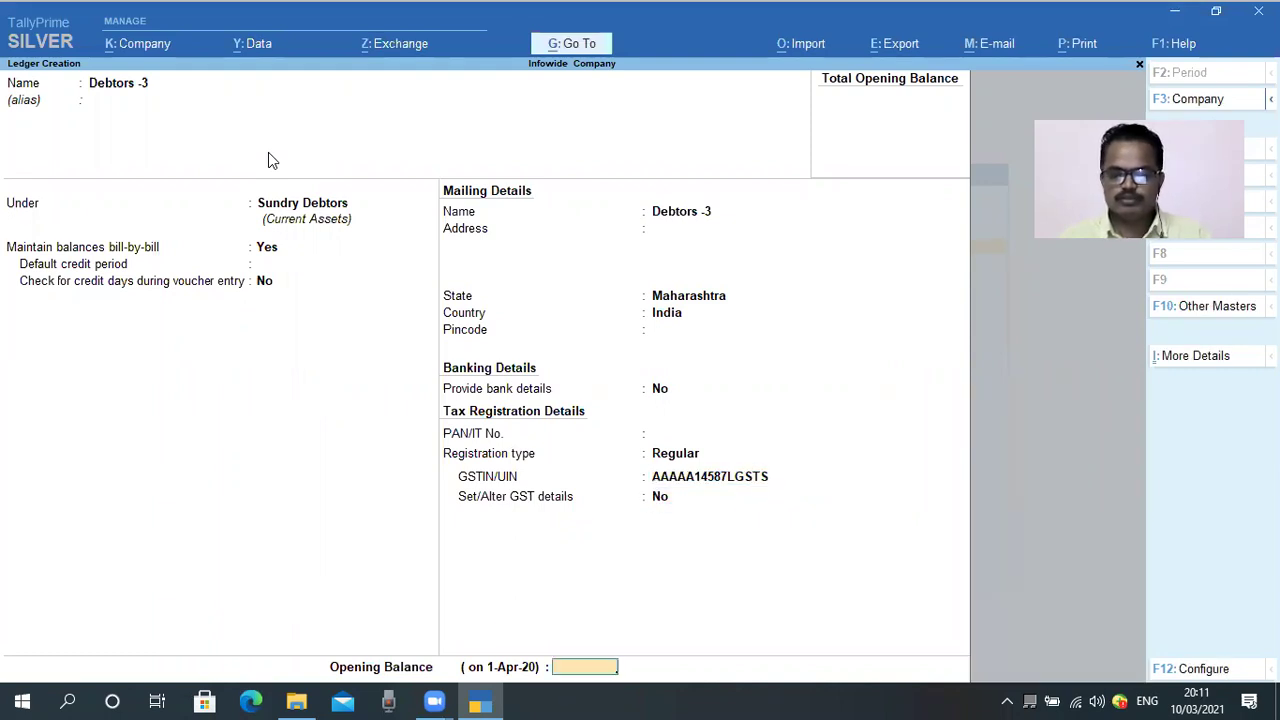
{"action": "key", "text": "Return"}
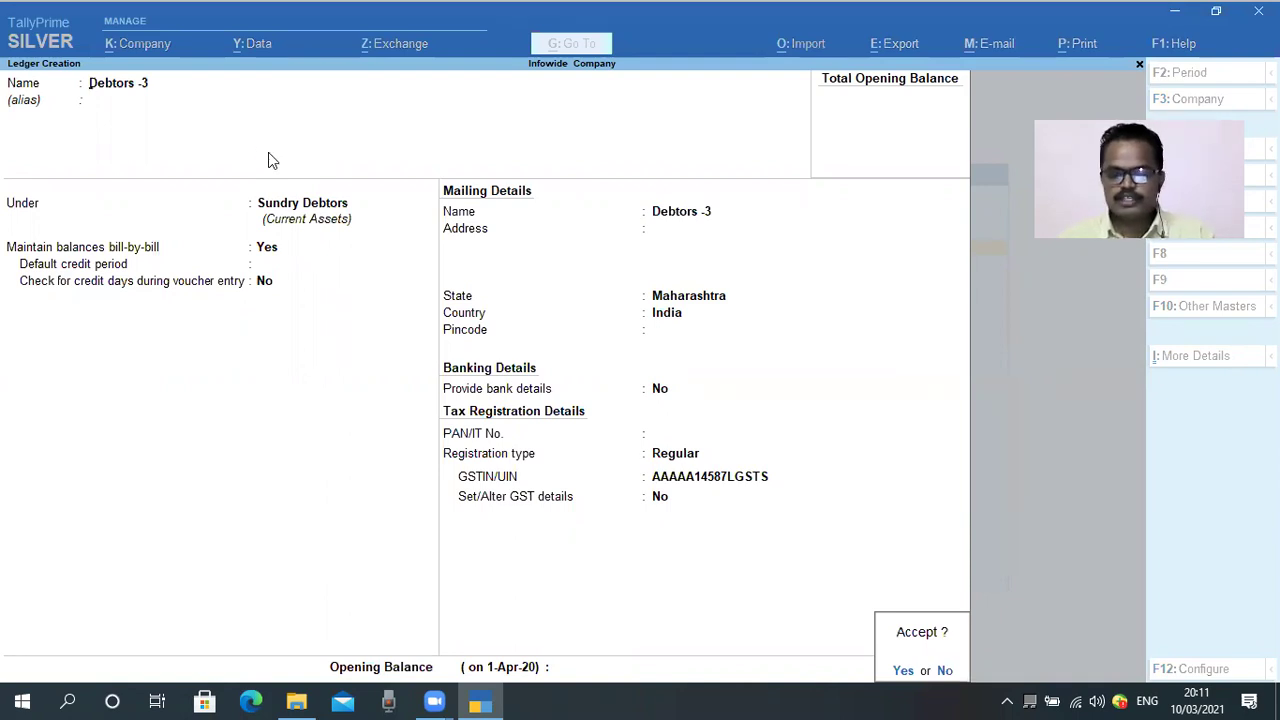
{"action": "key", "text": "Return"}
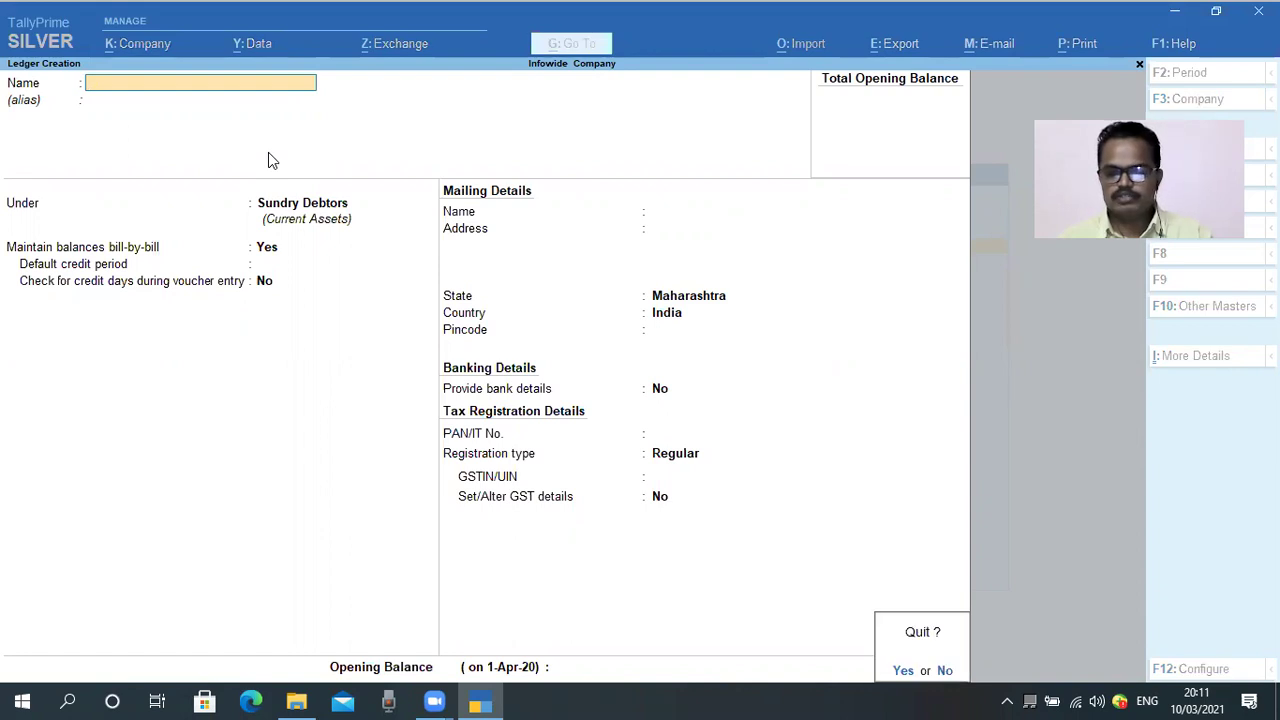
- Quit ledger creation, return to the Gateway of Tally, and open the list of ledgers in the Chart of Accounts
{"action": "key", "text": "y"}
{"action": "key", "text": "Escape"}
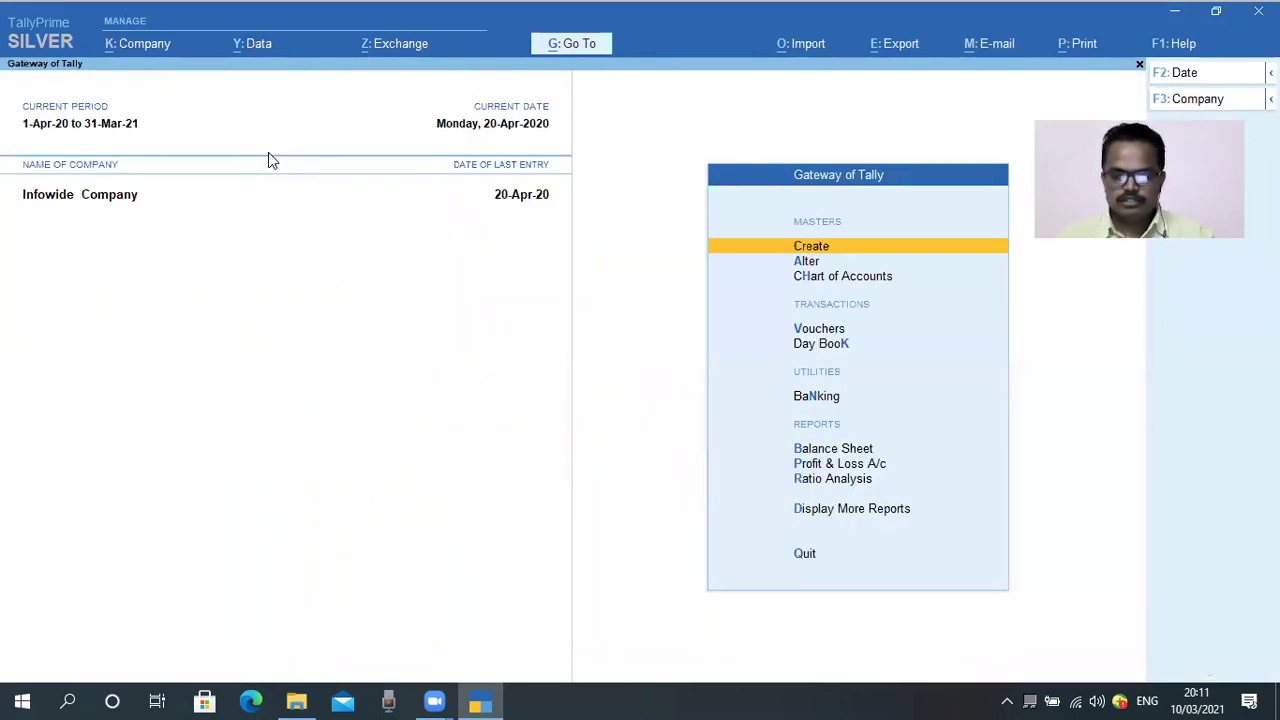
{"action": "key", "text": "Down"}
{"action": "key", "text": "Down"}
{"action": "key", "text": "Down"}
{"action": "key", "text": "Down"}
{"action": "key", "text": "Down"}
{"action": "key", "text": "Down"}
{"action": "key", "text": "Down"}
{"action": "key", "text": "Up"}
{"action": "key", "text": "Up"}
{"action": "key", "text": "Up"}
{"action": "key", "text": "Up"}
{"action": "key", "text": "Up"}
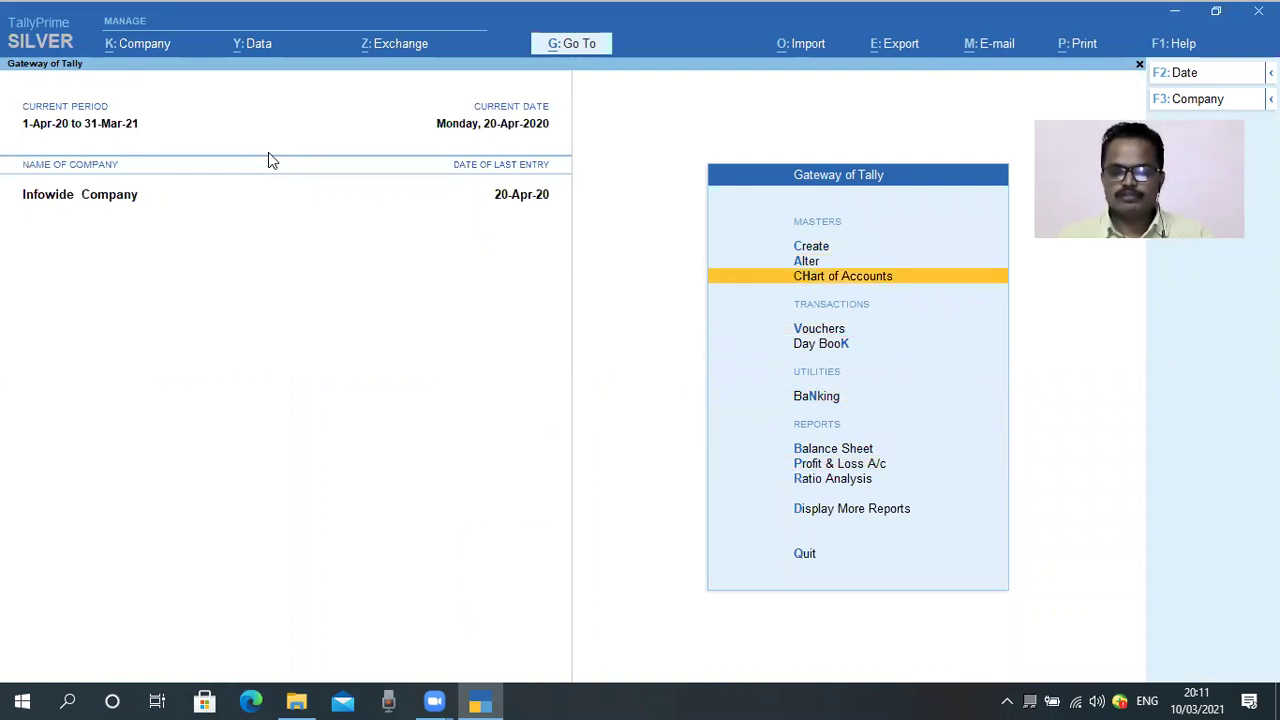
{"action": "key", "text": "Return"}
{"action": "key", "text": "Return"}
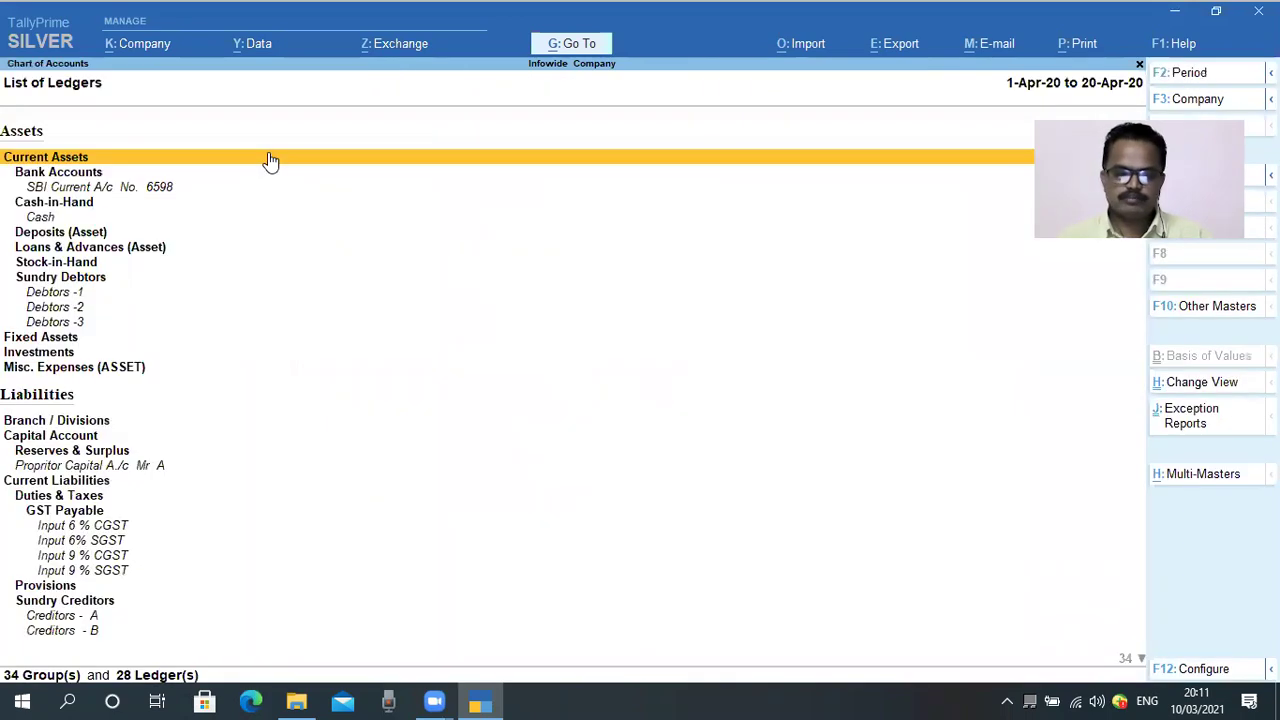
- Examine the ledgers under Sundry Debtors, mark the group with a red box, and remove the marking
{"action": "key", "text": "Down"}
{"action": "key", "text": "Down"}
{"action": "key", "text": "Down"}
{"action": "key", "text": "Down"}
{"action": "key", "text": "Down"}
{"action": "key", "text": "Down"}
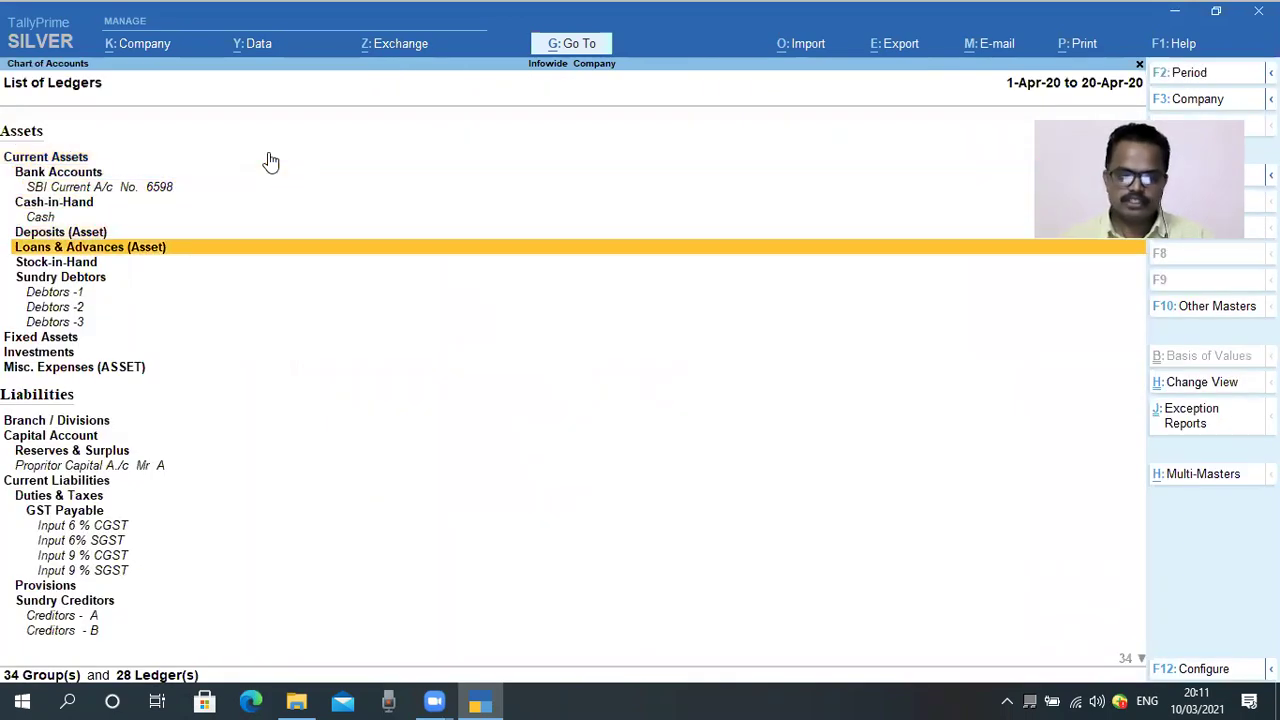
{"action": "key", "text": "Down"}
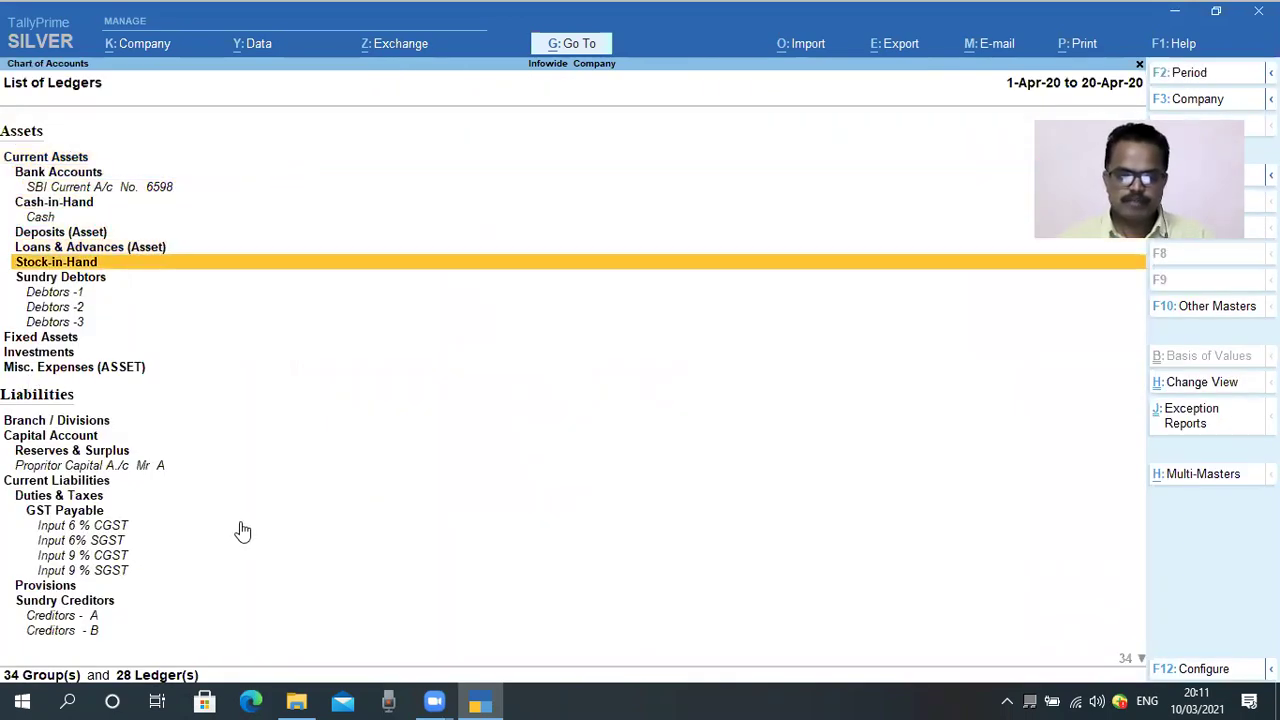
{"action": "key", "text": "Down"}
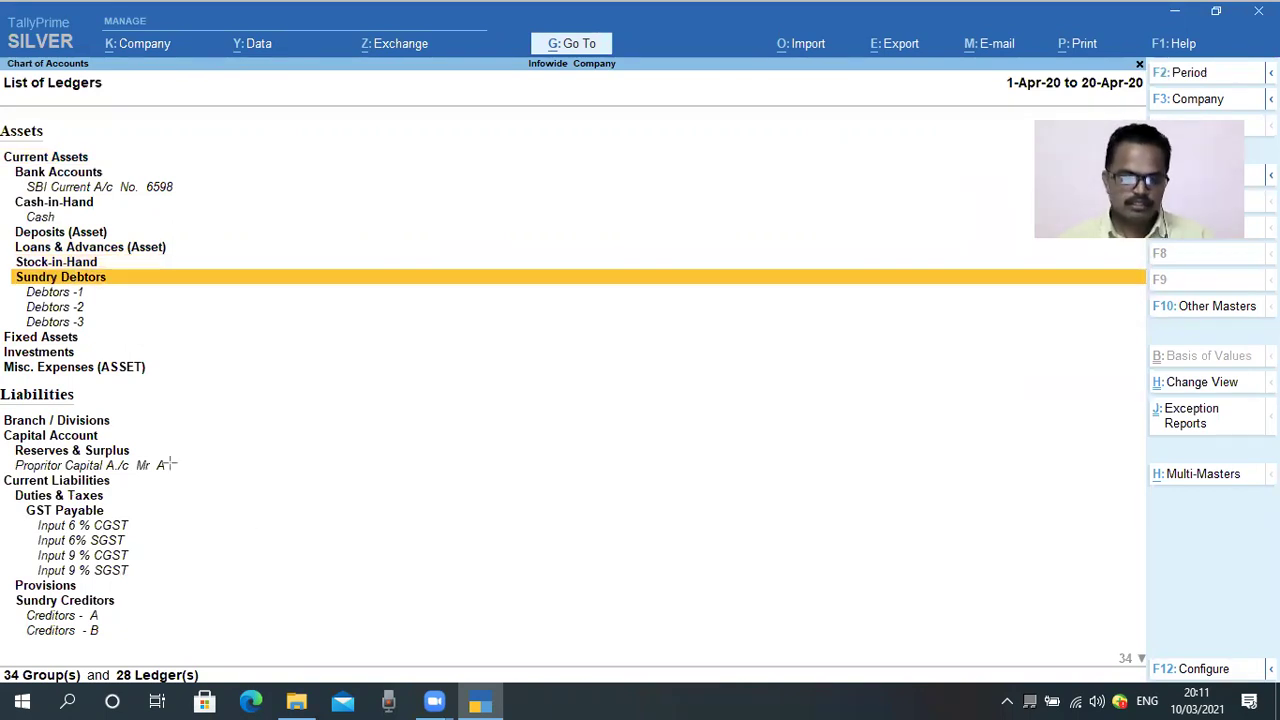
{"action": "left_click_drag", "start_coordinate": [6, 268], "coordinate": [128, 326]}
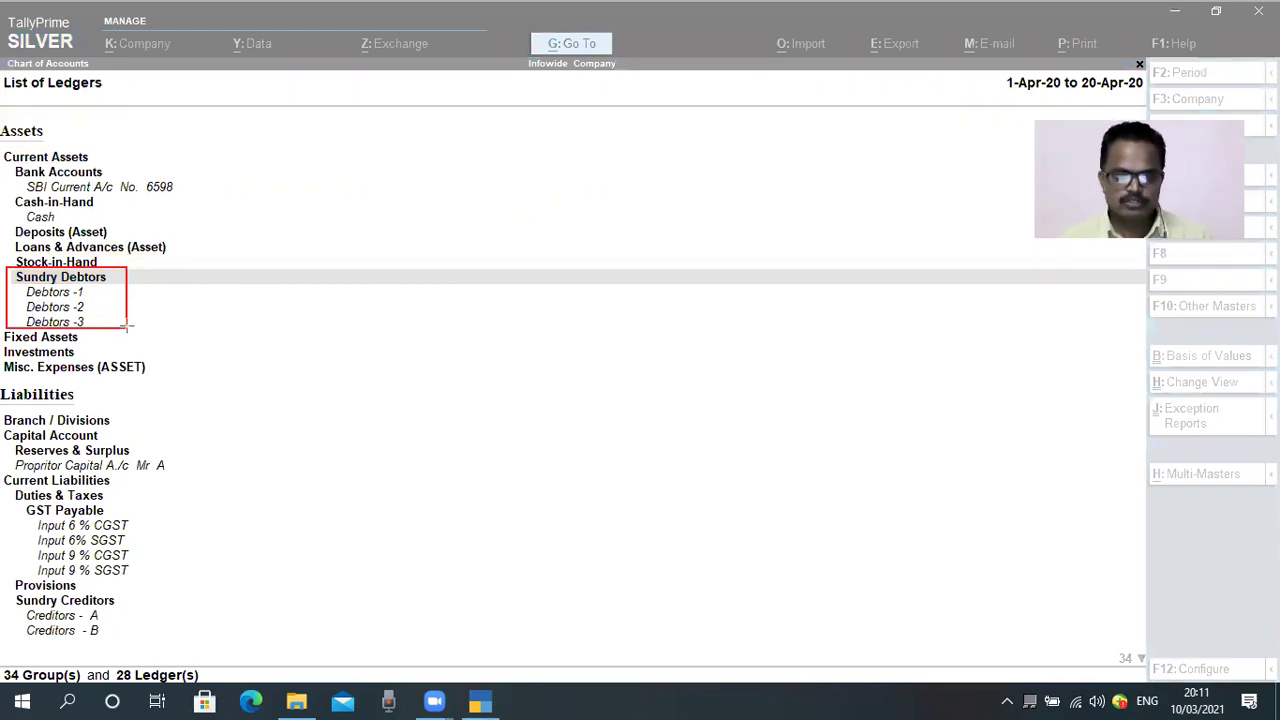
{"action": "key", "text": "Escape"}
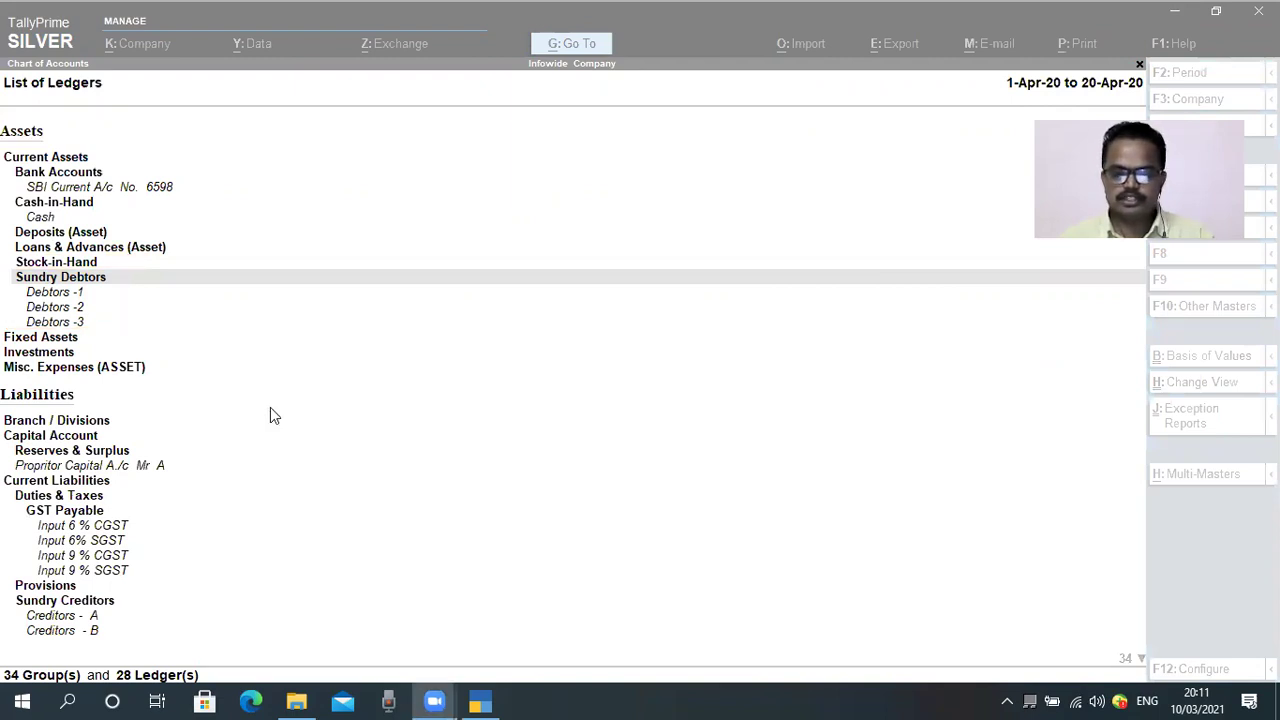
- Leave the list of ledgers in the Chart of Accounts and start creating a new ledger from the accounting masters
{"action": "key", "text": "Escape"}
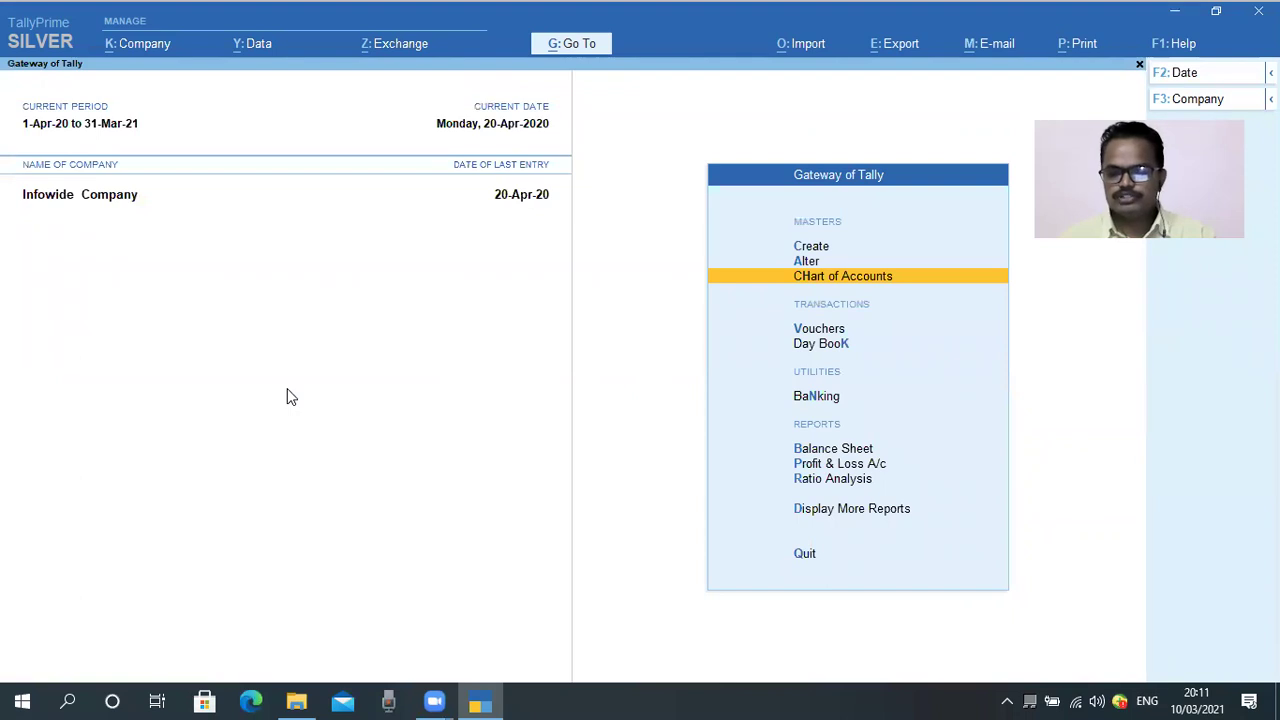
{"action": "key", "text": "Up"}
{"action": "key", "text": "Up"}
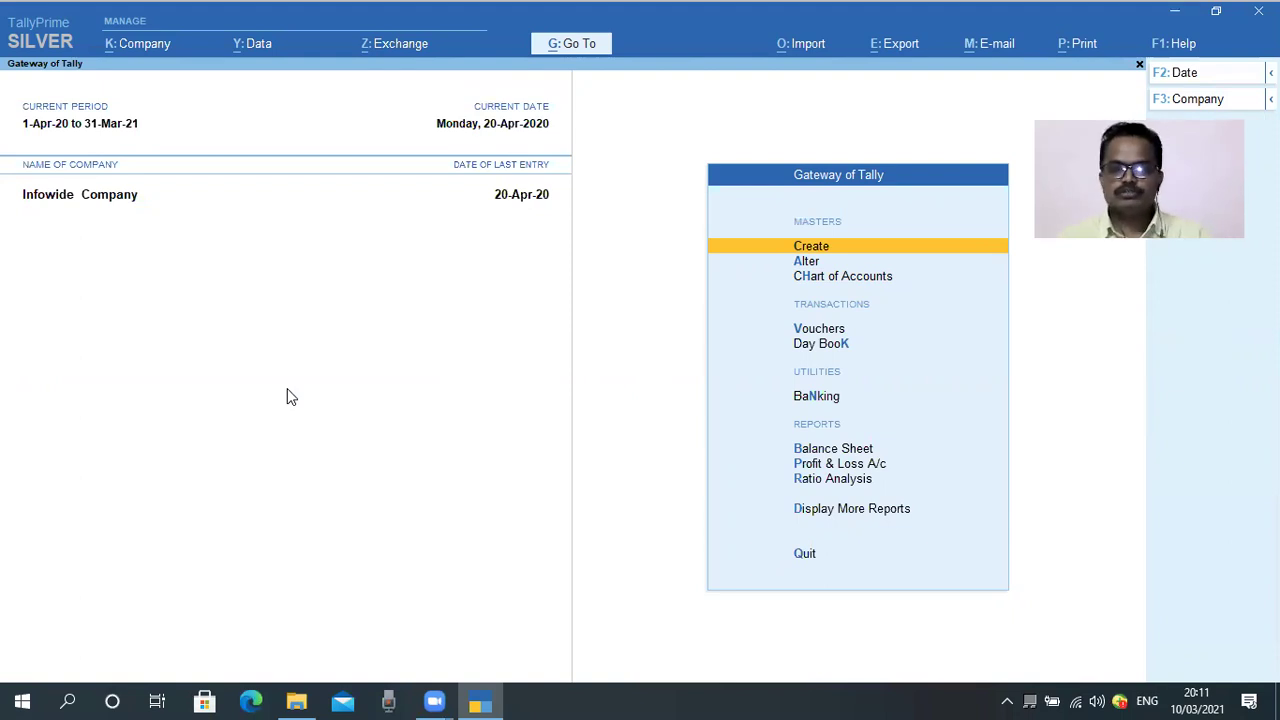
{"action": "key", "text": "Return"}
{"action": "key", "text": "Escape"}
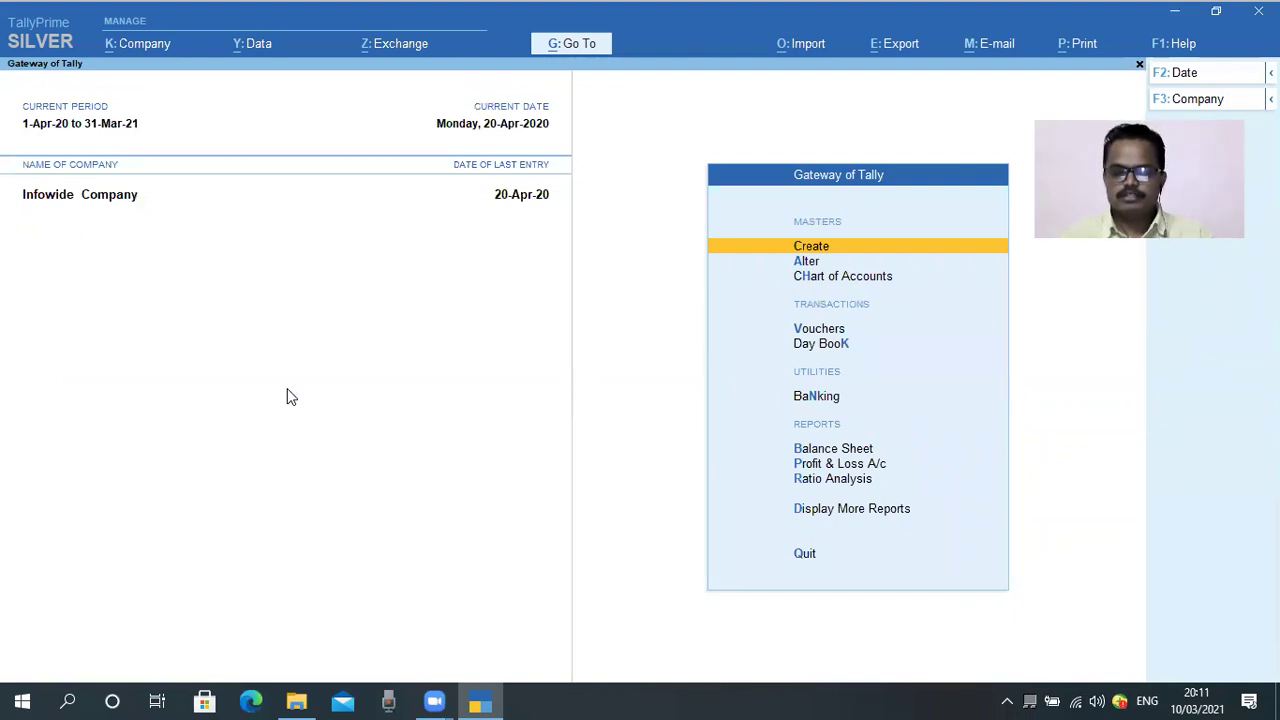
{"action": "key", "text": "Return"}
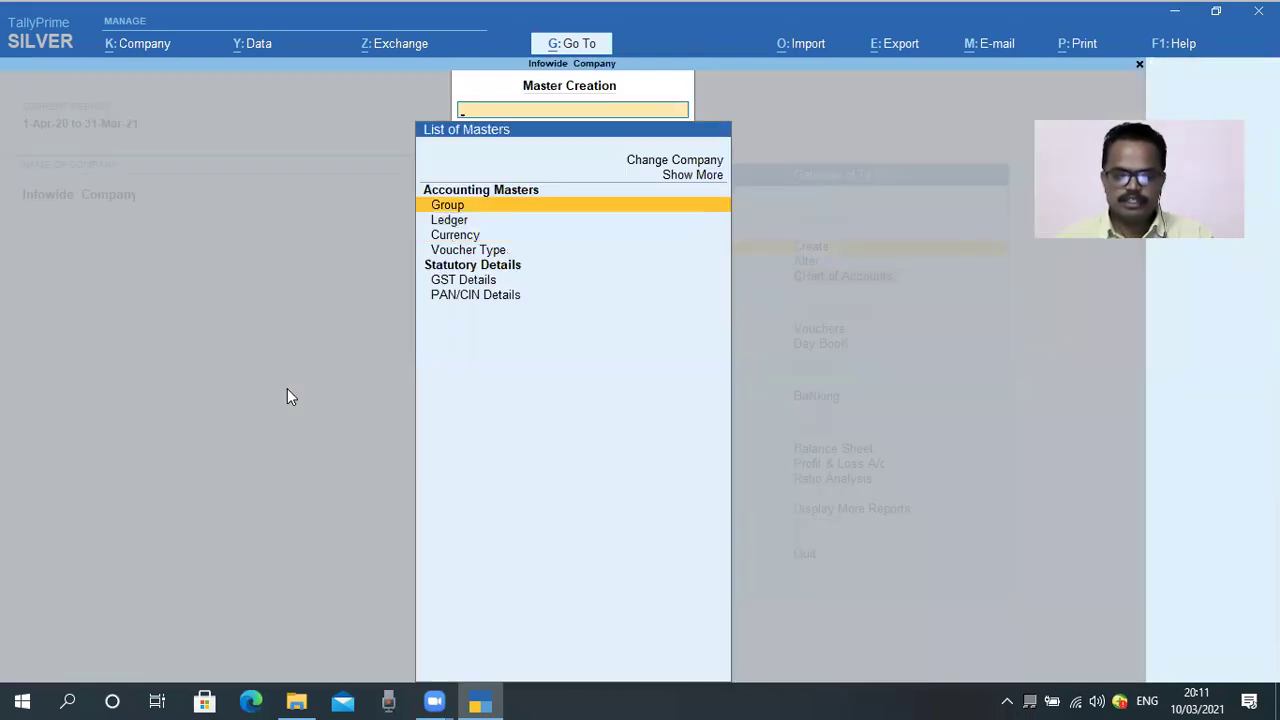
{"action": "key", "text": "Down"}
{"action": "key", "text": "Down"}
{"action": "key", "text": "Down"}
{"action": "key", "text": "Up"}
{"action": "key", "text": "Up"}
{"action": "key", "text": "Return"}
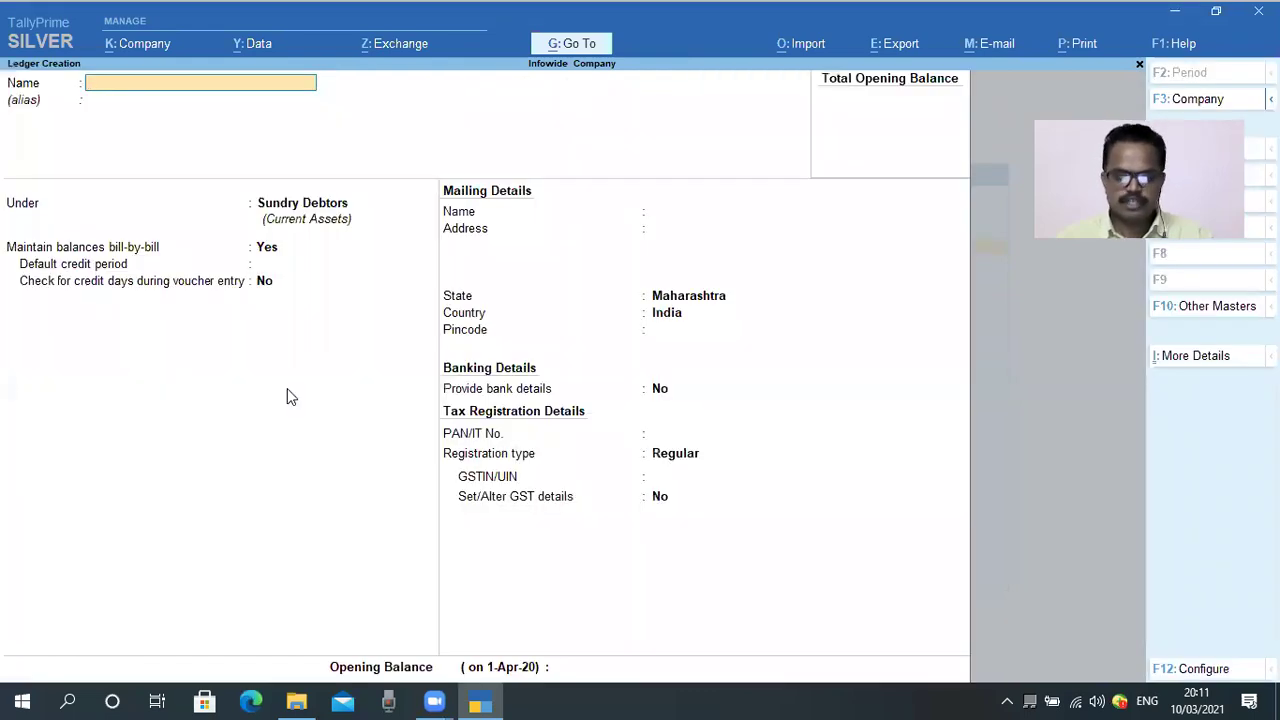
- Name the new ledger "Output 9 % SGST", leaving its alias blank
{"action": "type", "text": "Outout"}
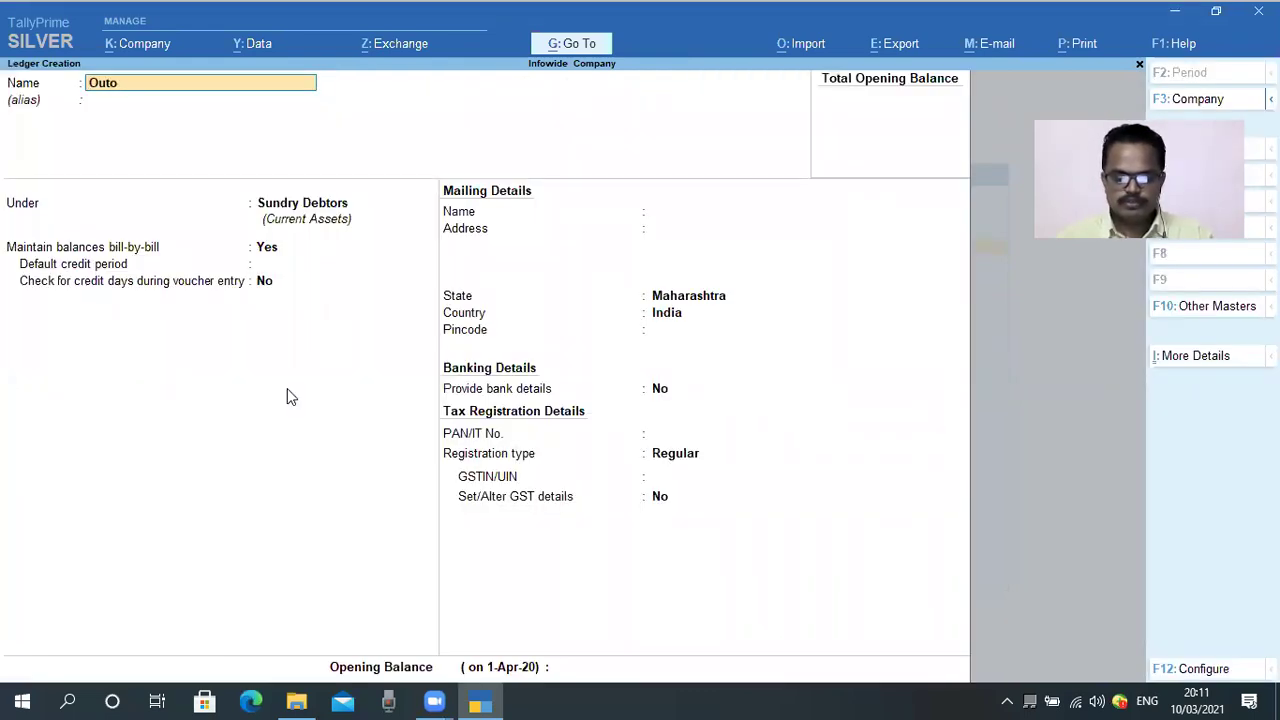
{"action": "key", "text": "BackSpace"}
{"action": "key", "text": "BackSpace"}
{"action": "key", "text": "BackSpace"}
{"action": "type", "text": "put"}
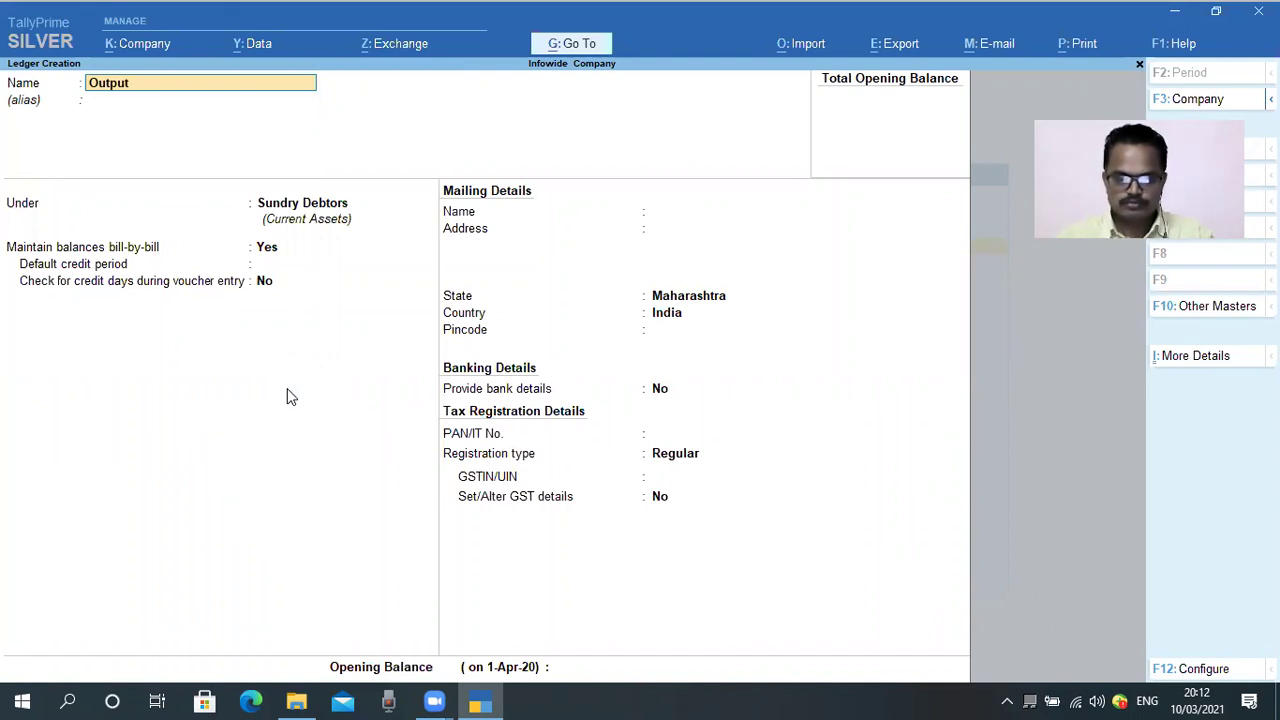
{"action": "type", "text": " GST"}
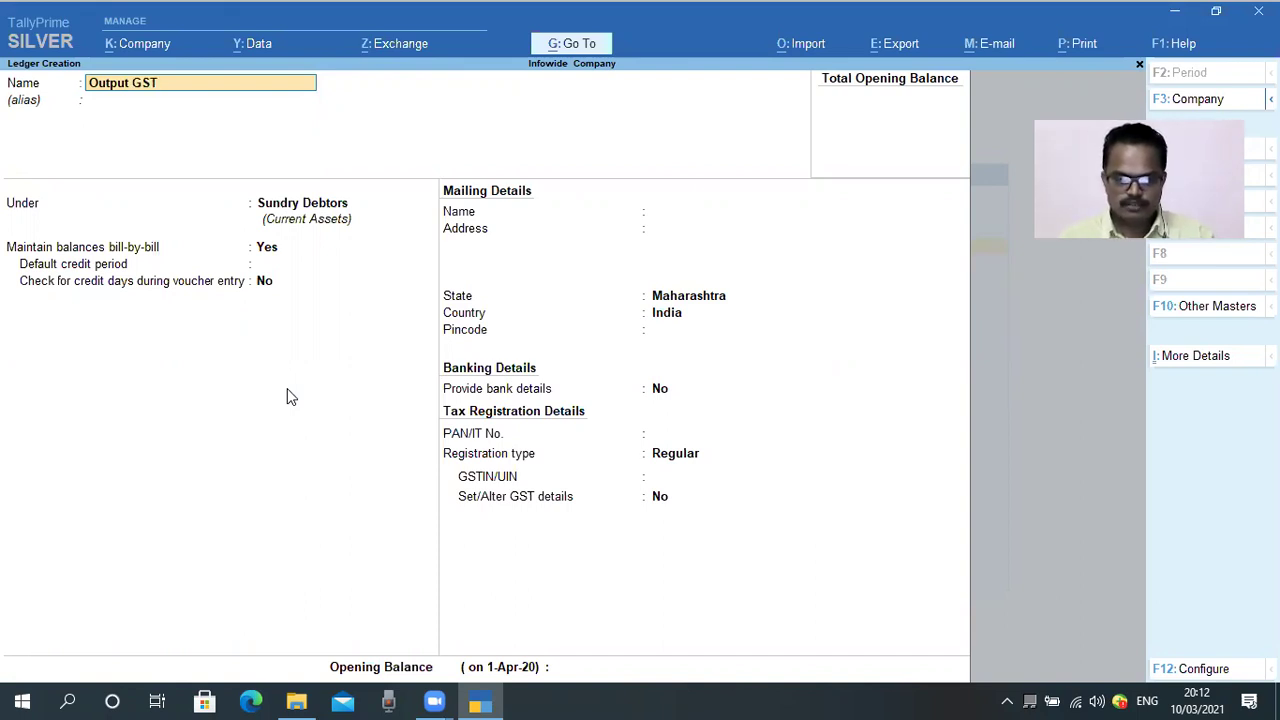
{"action": "type", "text": "9 "}
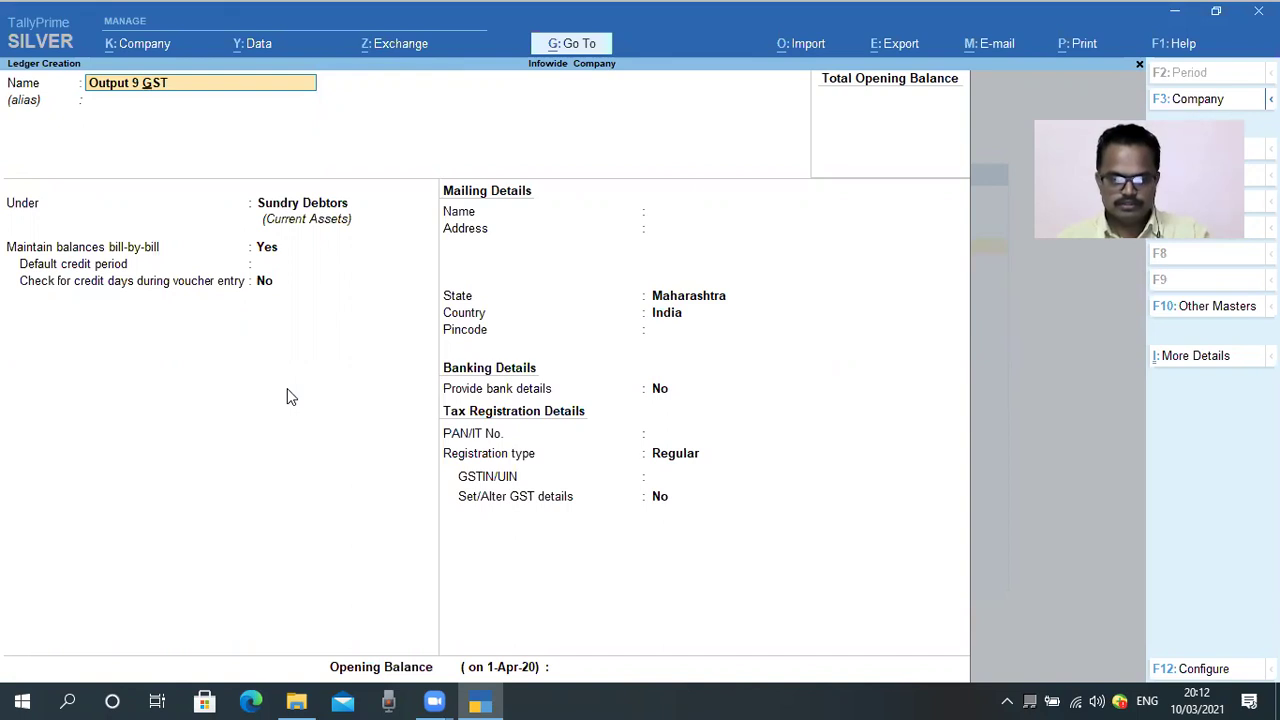
{"action": "type", "text": "% S"}
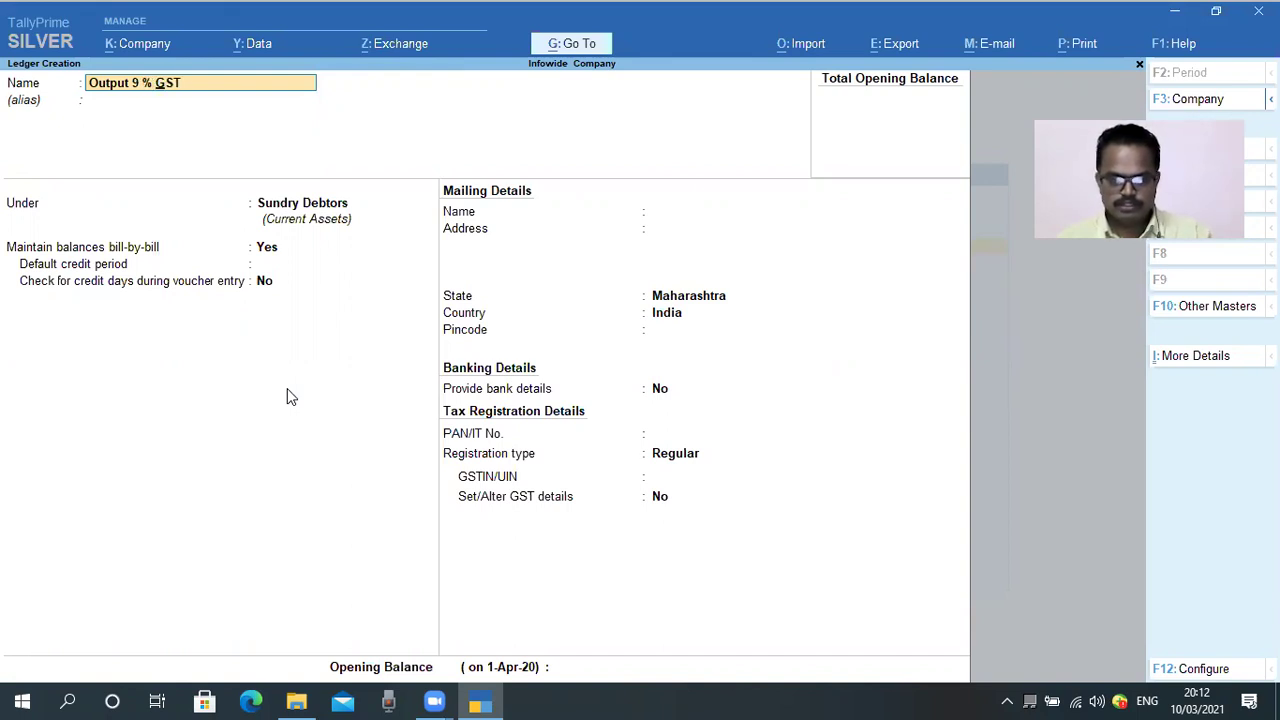
{"action": "key", "text": "Return"}
- Place Output 9 % SGST under GST Payable, with GST as the type of duty/tax and State Tax as the tax type
{"action": "type", "text": "gs"}
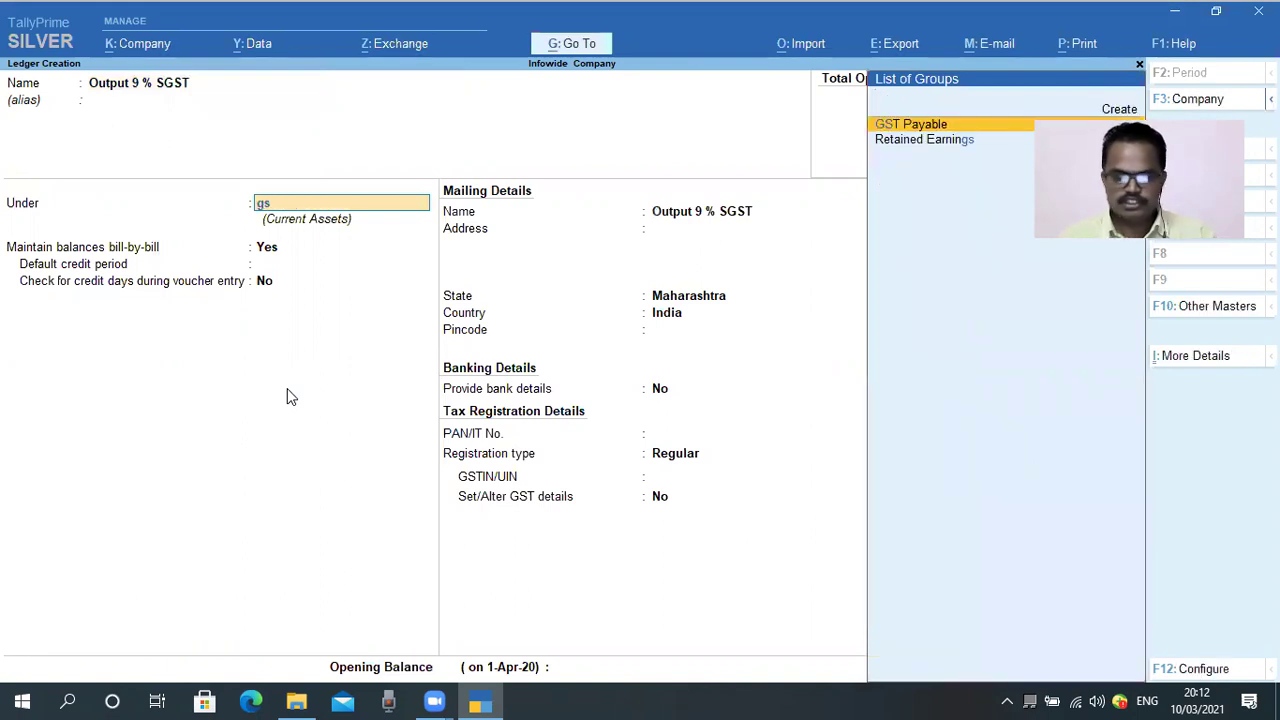
{"action": "key", "text": "Return"}
{"action": "key", "text": "Up"}
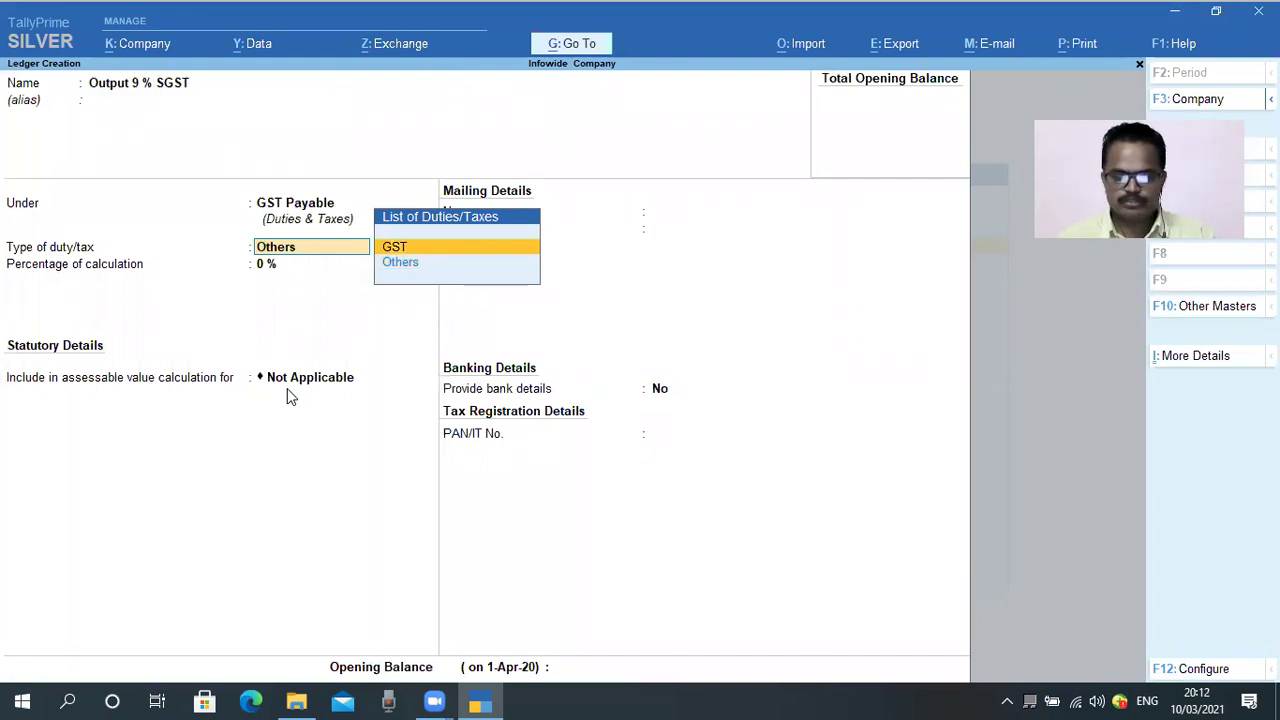
{"action": "key", "text": "Return"}
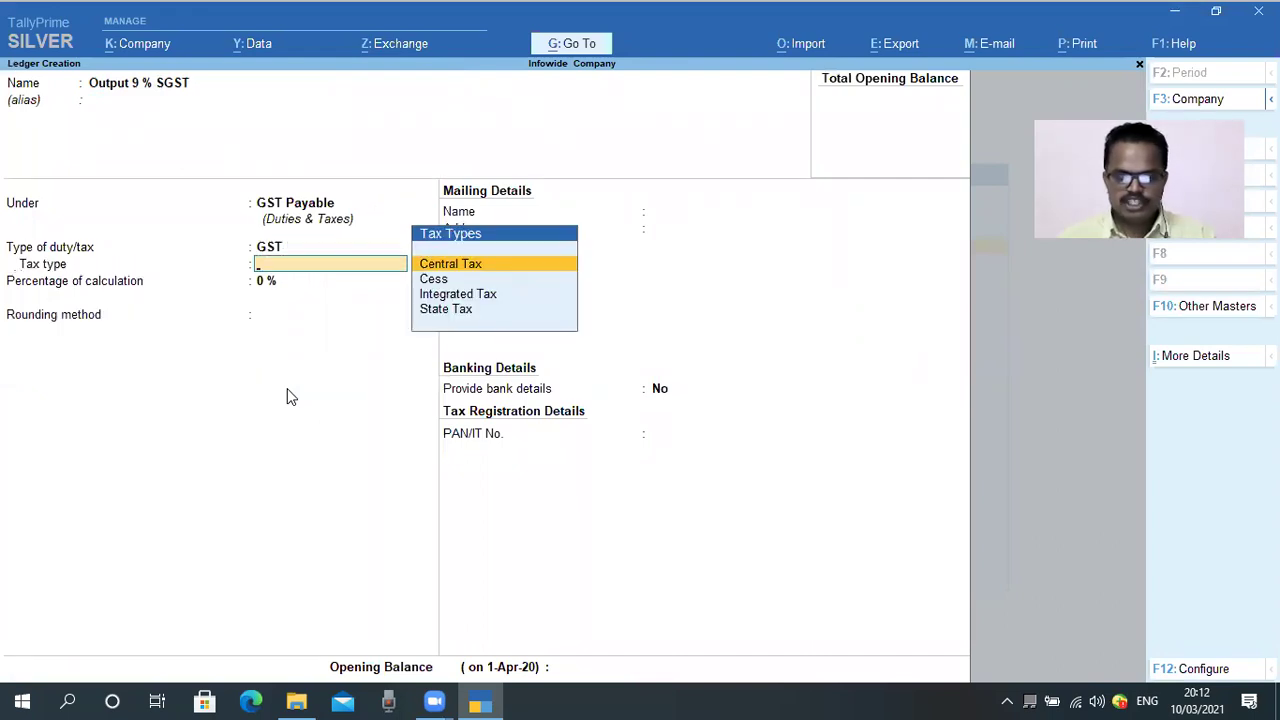
{"action": "key", "text": "Down"}
{"action": "key", "text": "Down"}
{"action": "key", "text": "Down"}
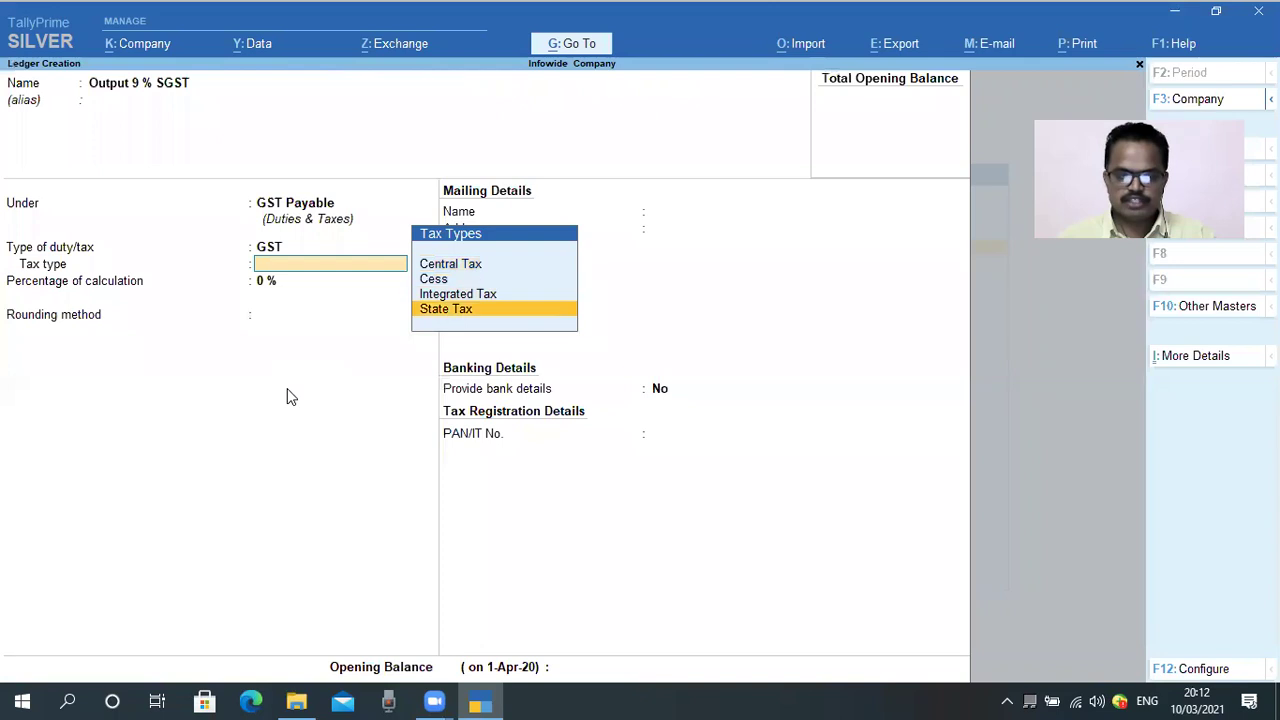
{"action": "key", "text": "Return"}
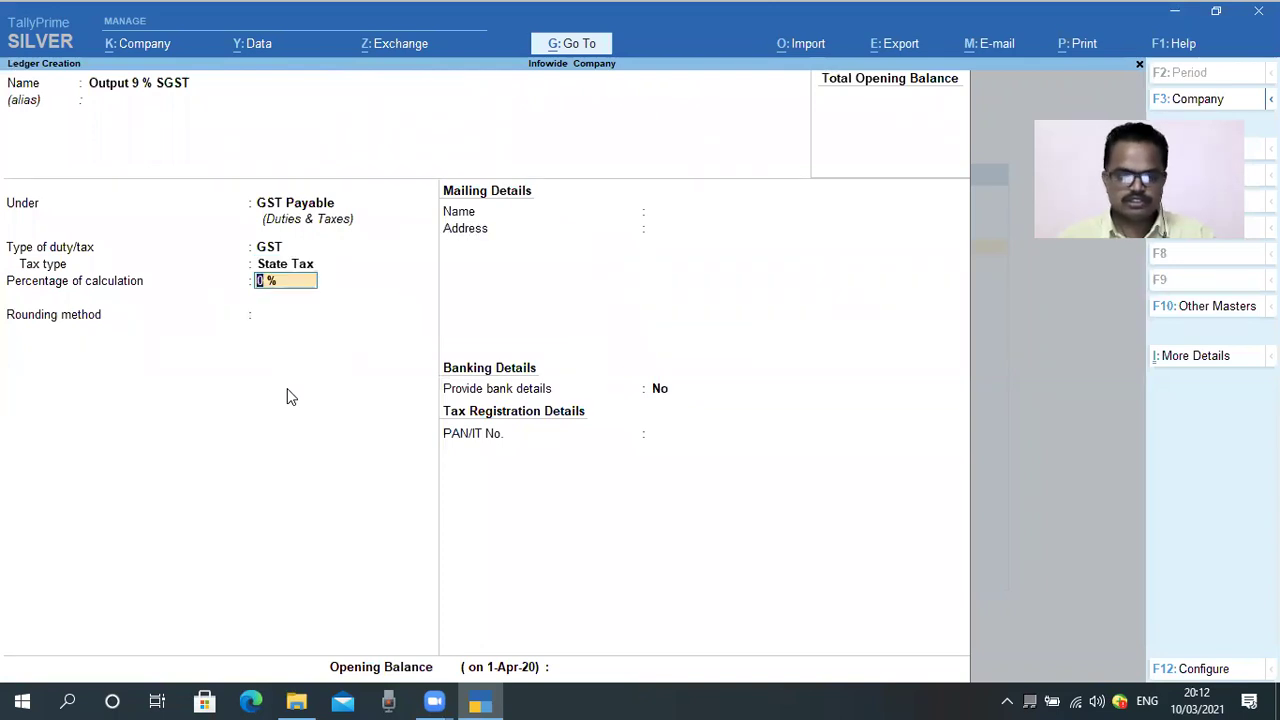
- Set Output 9 % SGST's percentage of calculation to 9 % and rounding to Not Applicable, then save it without bank details or an opening balance
{"action": "type", "text": "9"}
{"action": "key", "text": "Return"}
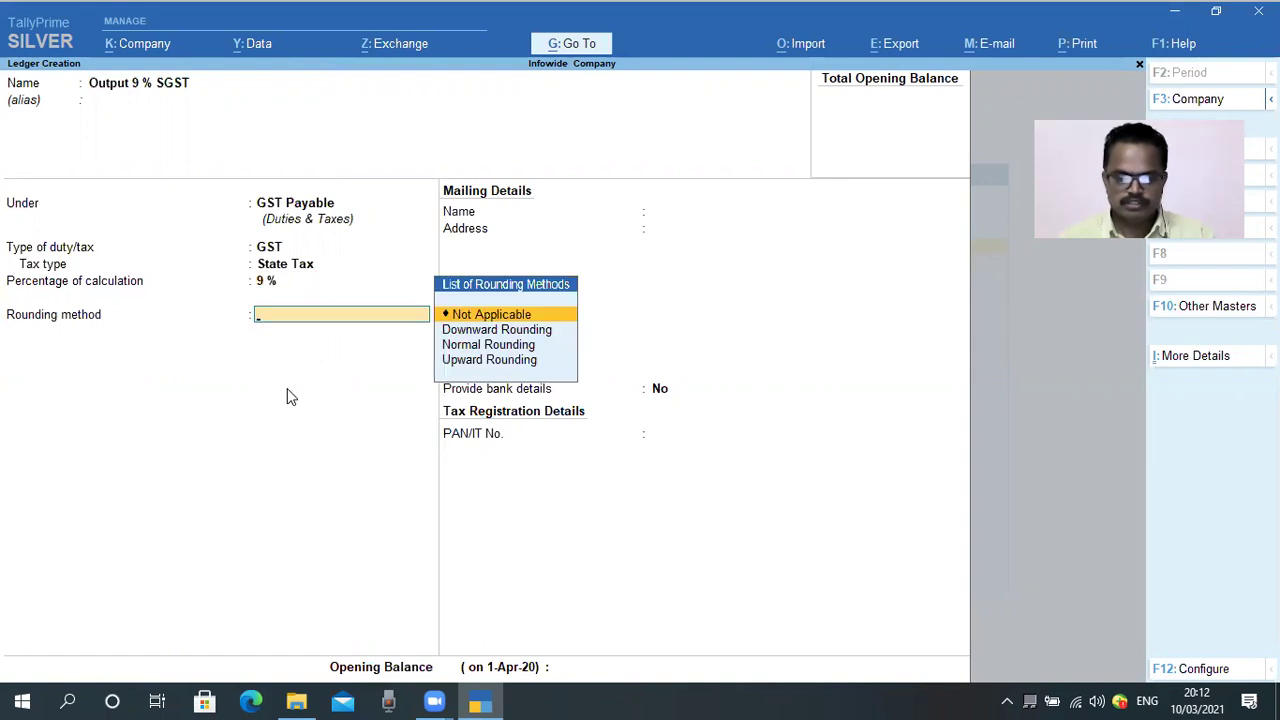
{"action": "key", "text": "Return"}
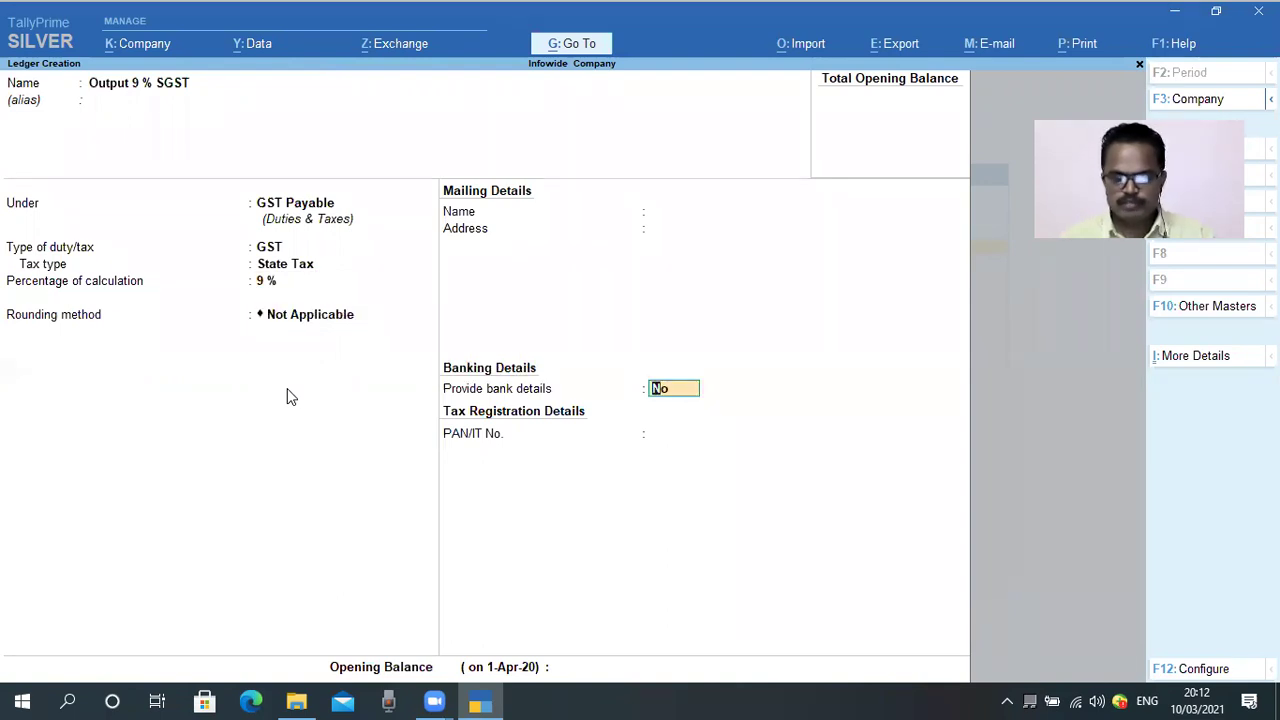
{"action": "key", "text": "Return"}
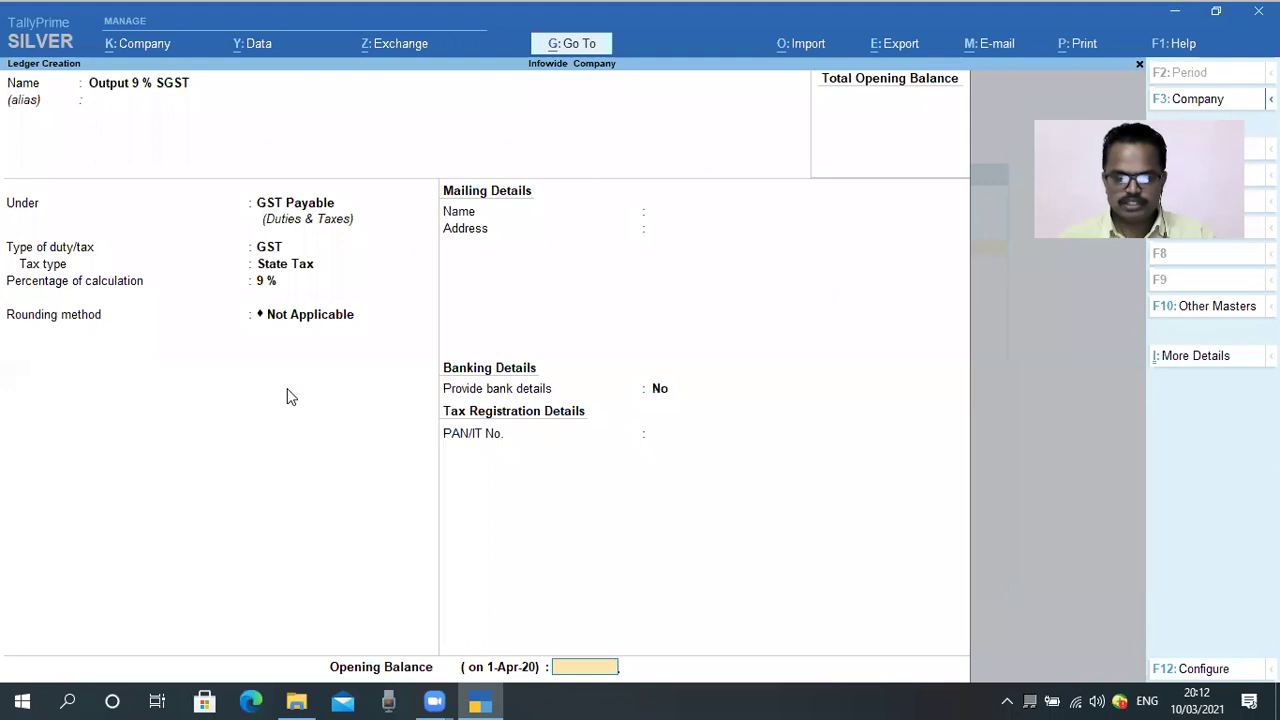
{"action": "key", "text": "Return"}
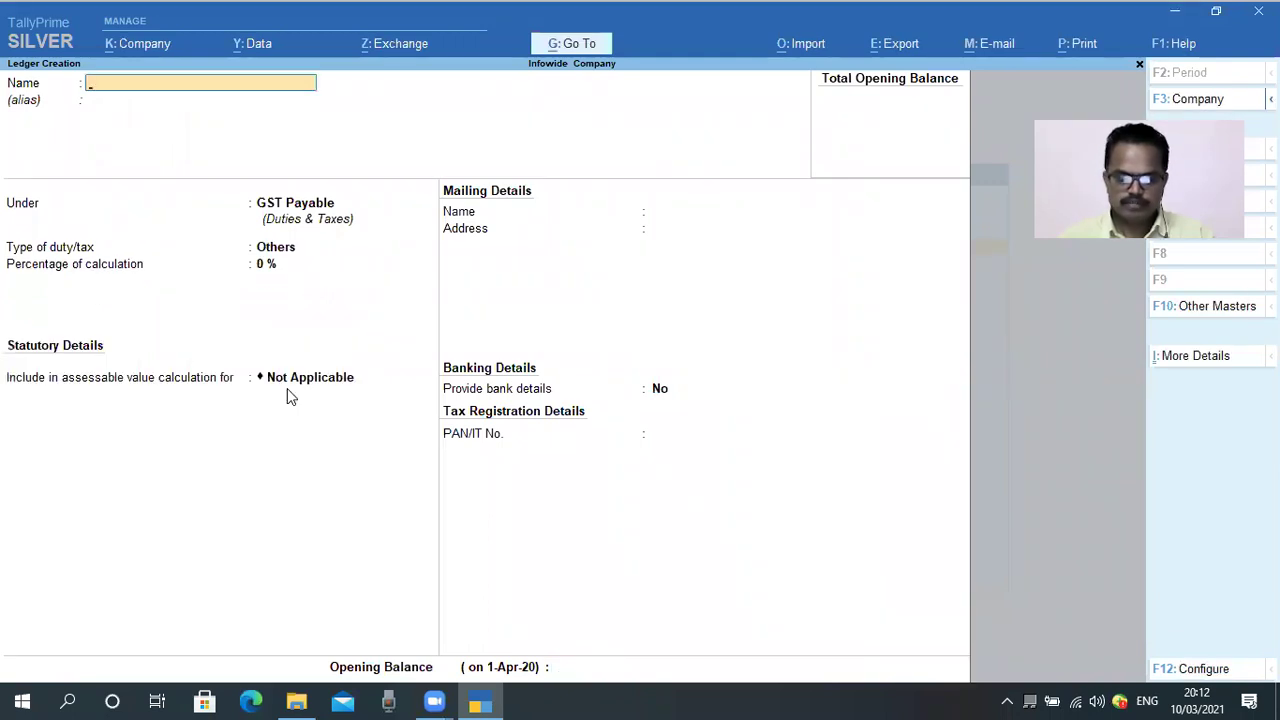
- Name the next ledger "Output 9 % CGST", leaving its alias blank
{"action": "type", "text": "Outo"}
{"action": "type", "text": "ut"}
{"action": "key", "text": "BackSpace"}
{"action": "key", "text": "BackSpace"}
{"action": "key", "text": "BackSpace"}
{"action": "type", "text": "put"}
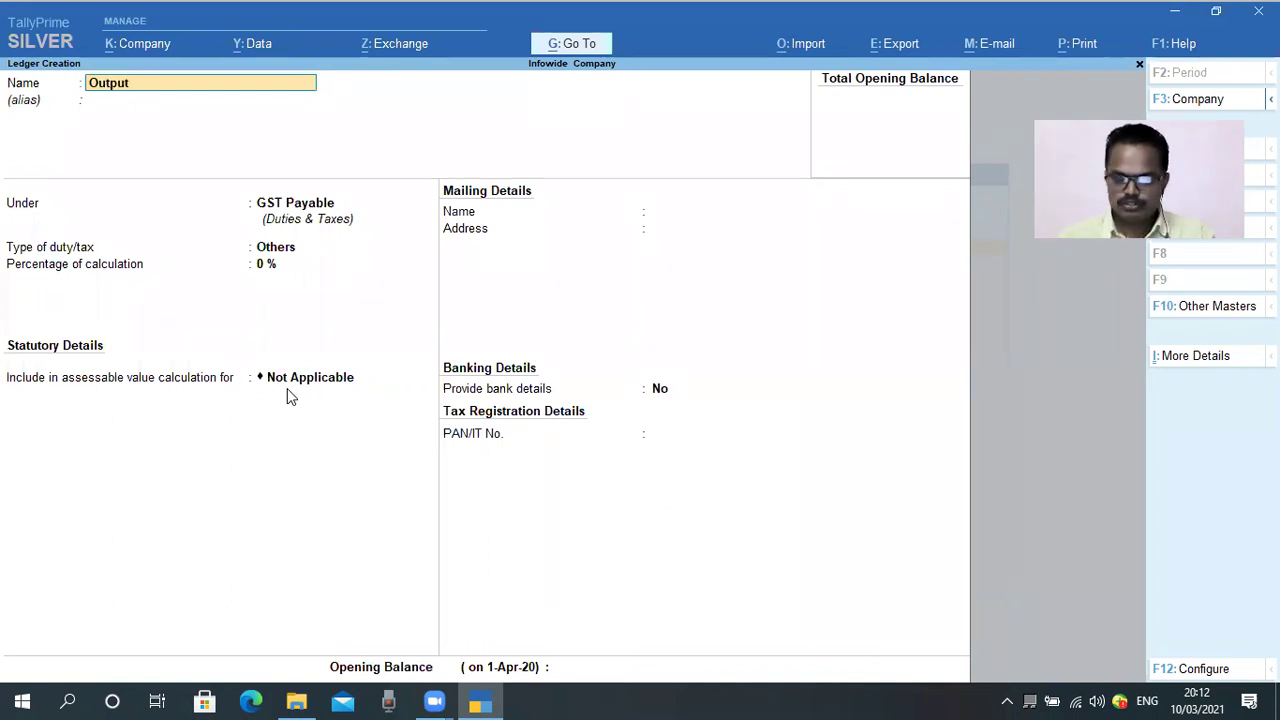
{"action": "type", "text": " 9 % CGST"}
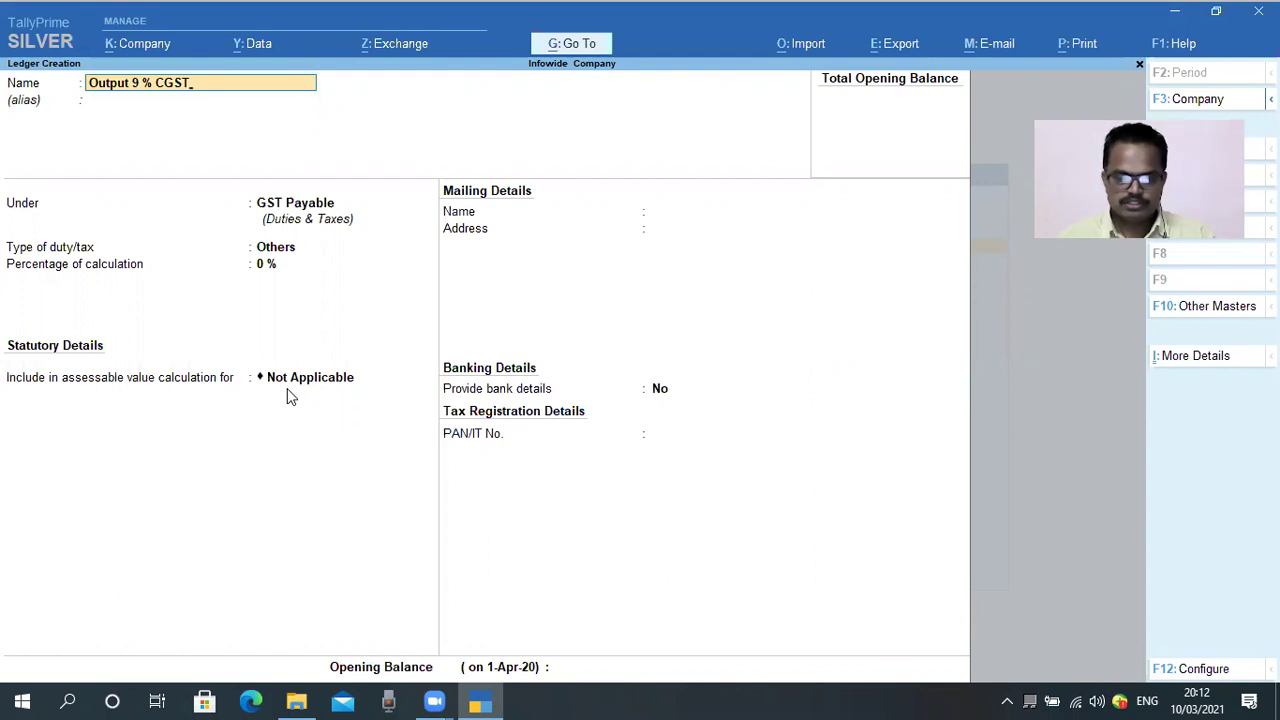
{"action": "key", "text": "Return"}
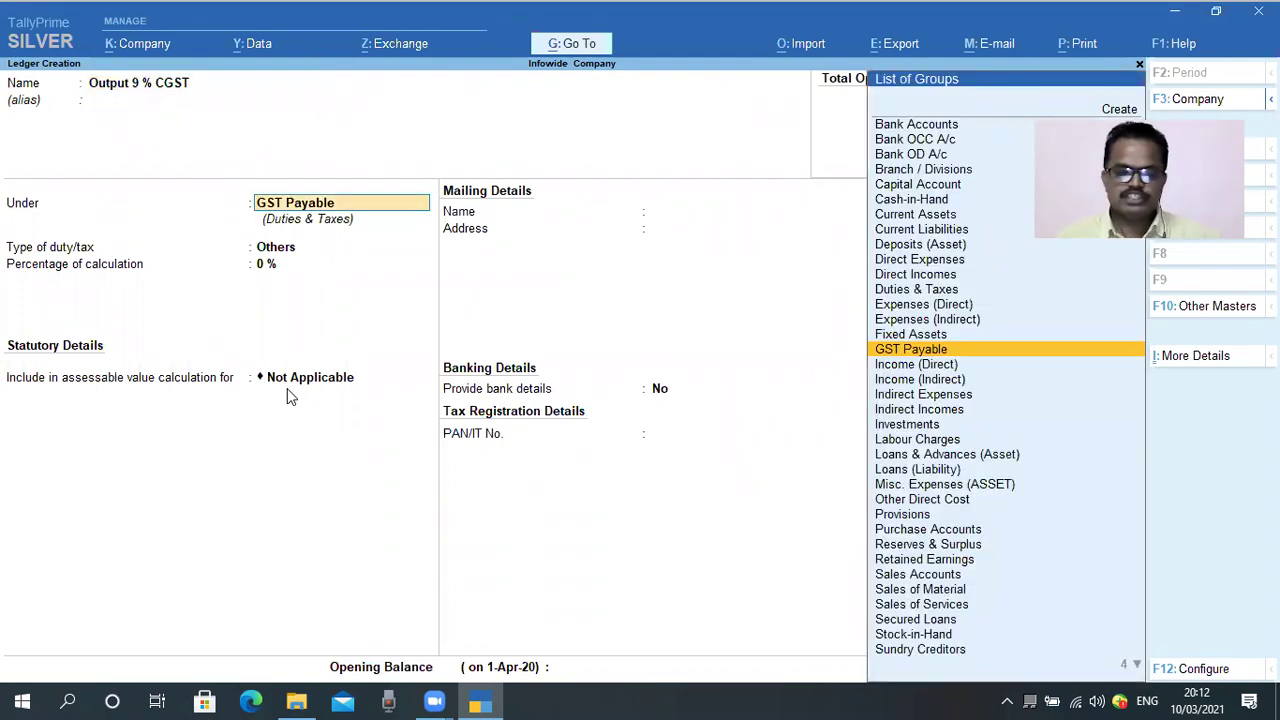
- Keep Output 9 % CGST under GST Payable, and choose GST as the duty type and Central Tax as the tax type
{"action": "key", "text": "Return"}
{"action": "key", "text": "Up"}
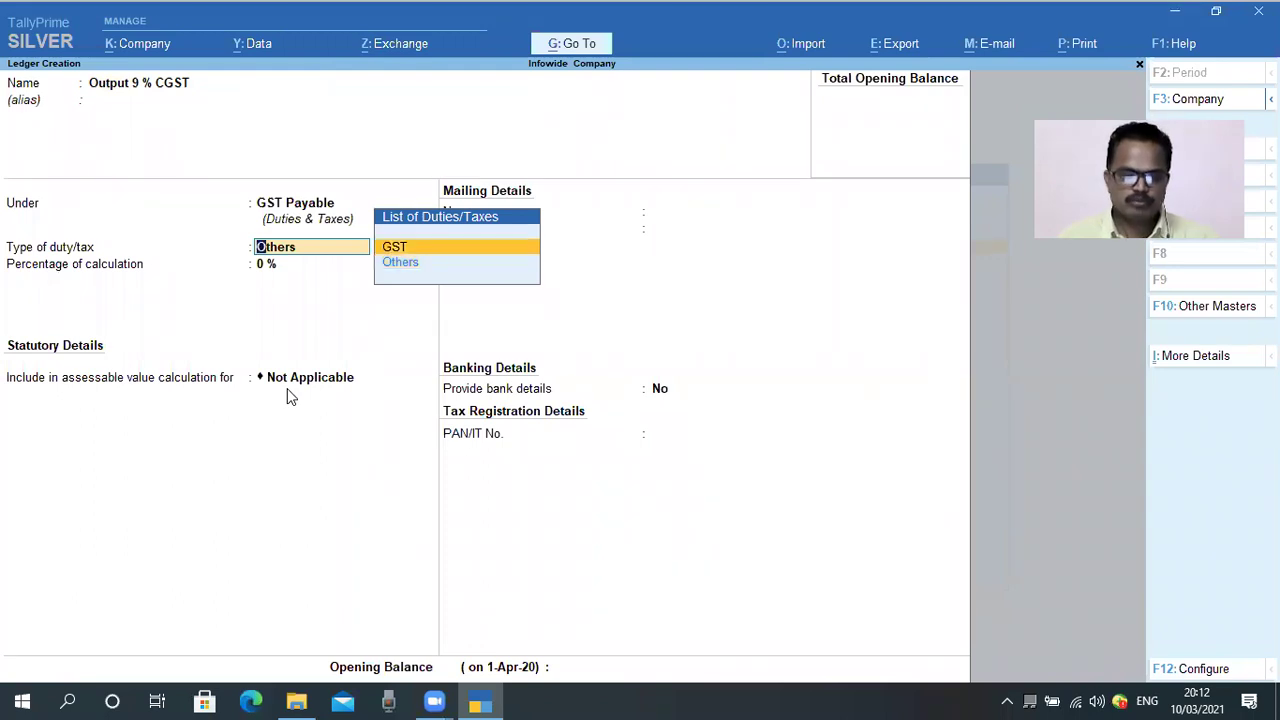
{"action": "key", "text": "Return"}
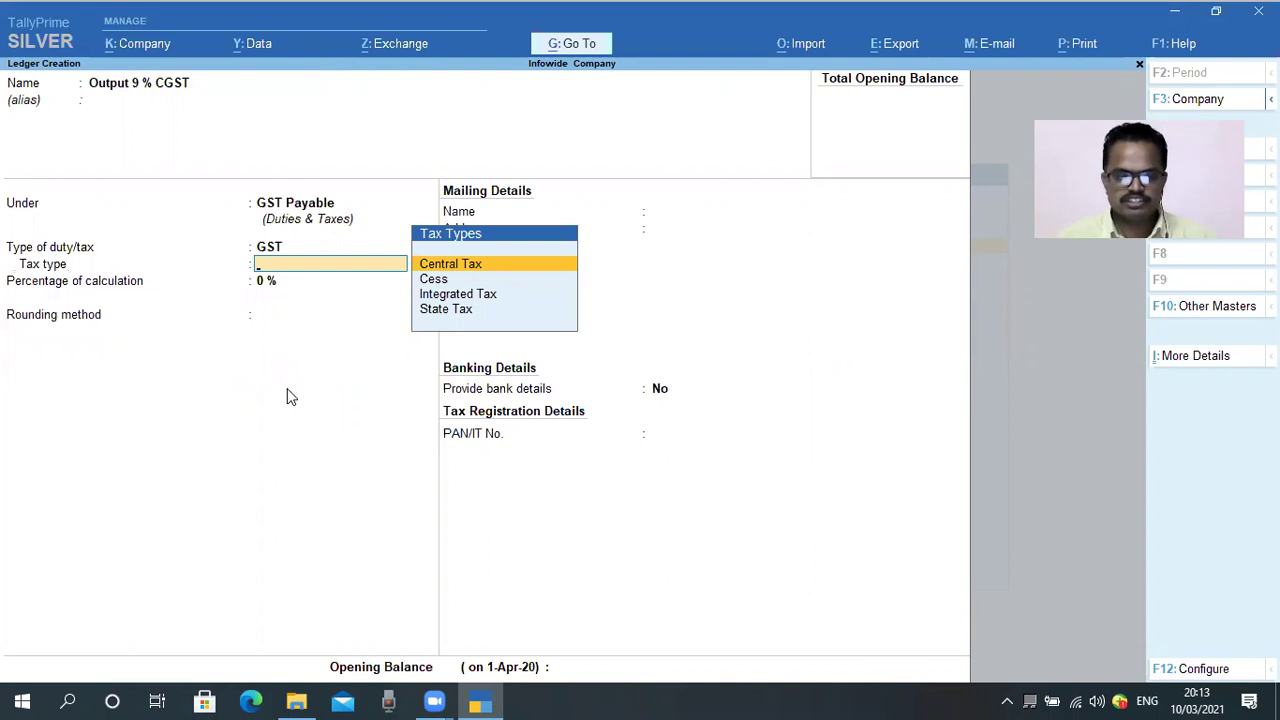
{"action": "key", "text": "Return"}
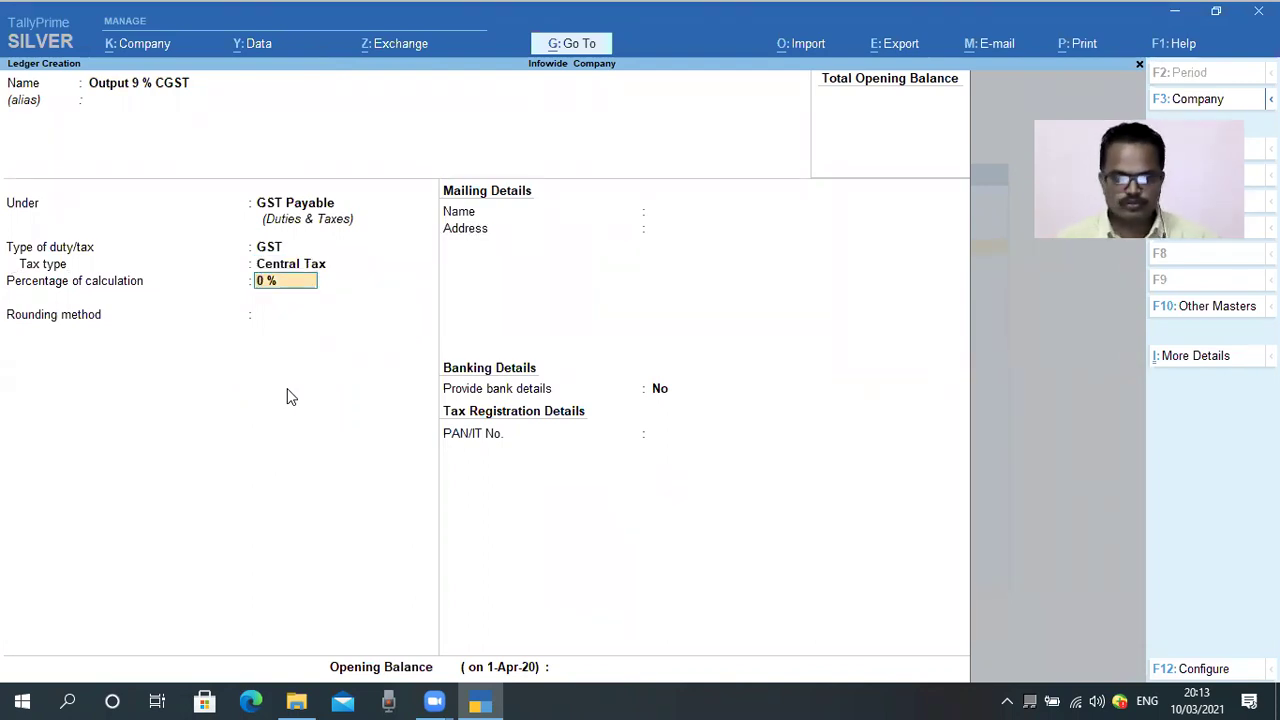
- Set Output 9 % CGST's percentage of calculation to 9 % and rounding to Not Applicable, then save it without bank details or an opening balance
{"action": "type", "text": "9"}
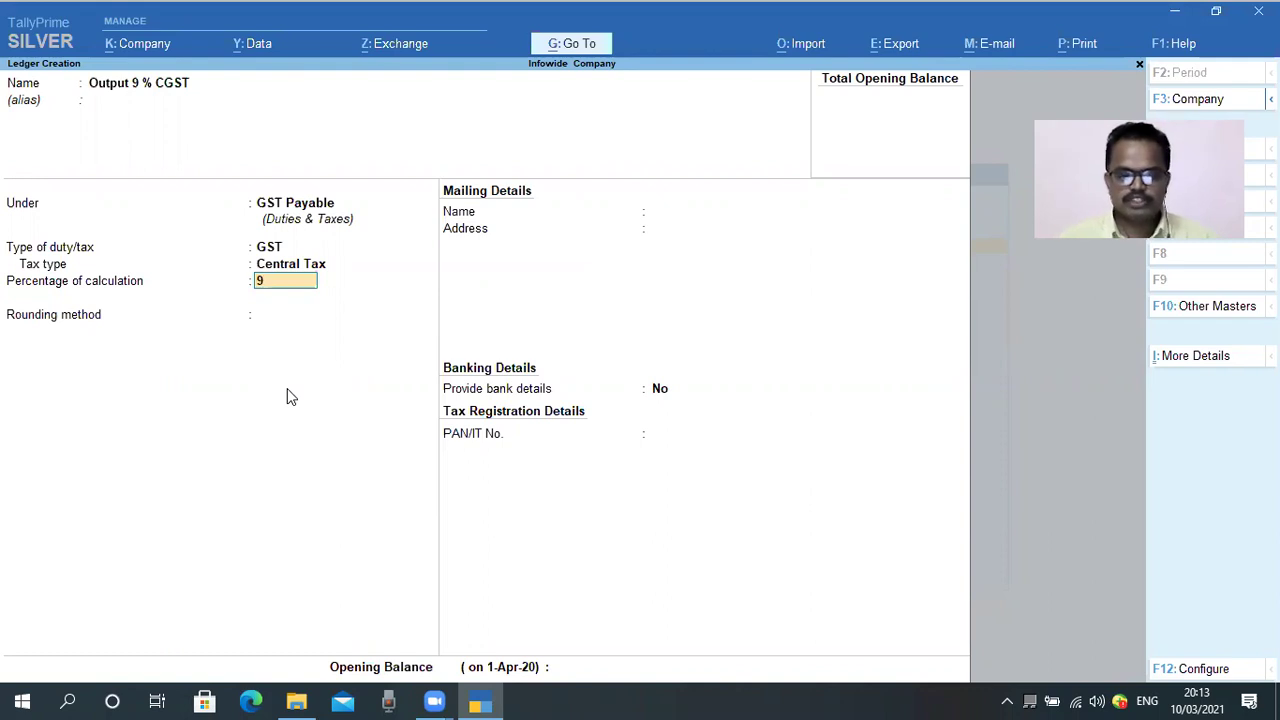
{"action": "key", "text": "Return"}
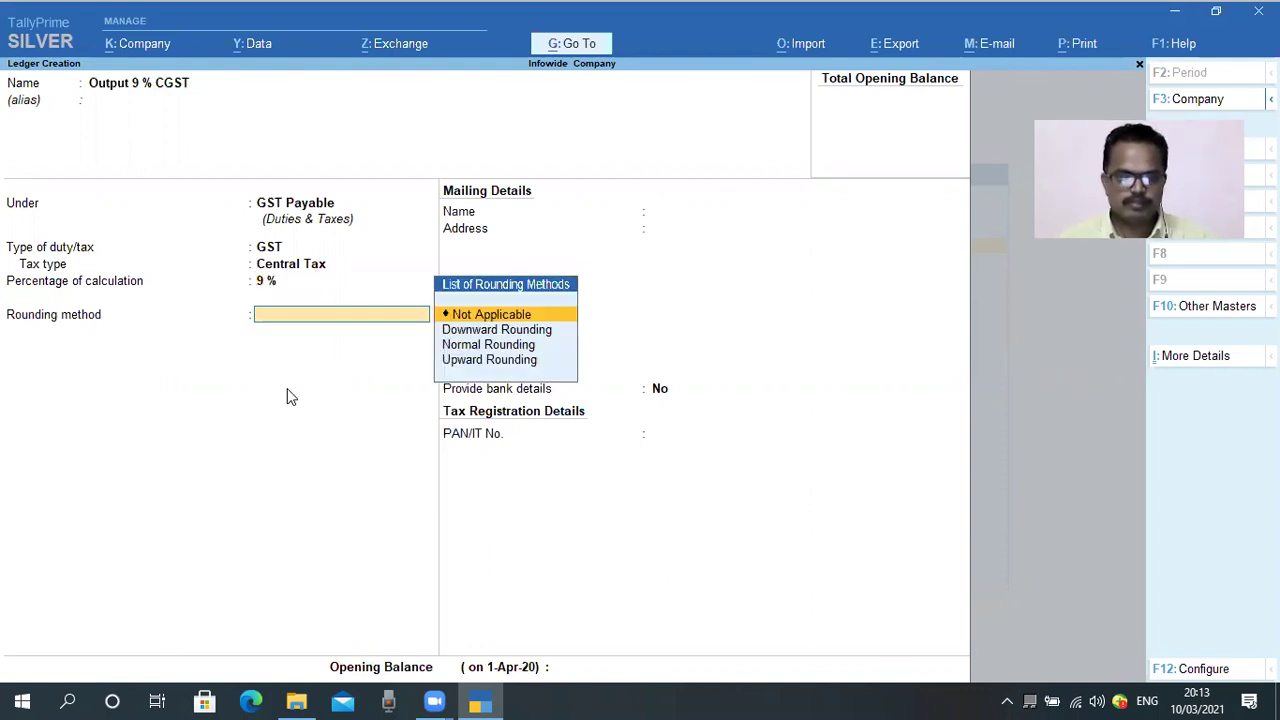
{"action": "key", "text": "Return"}
{"action": "key", "text": "Return"}
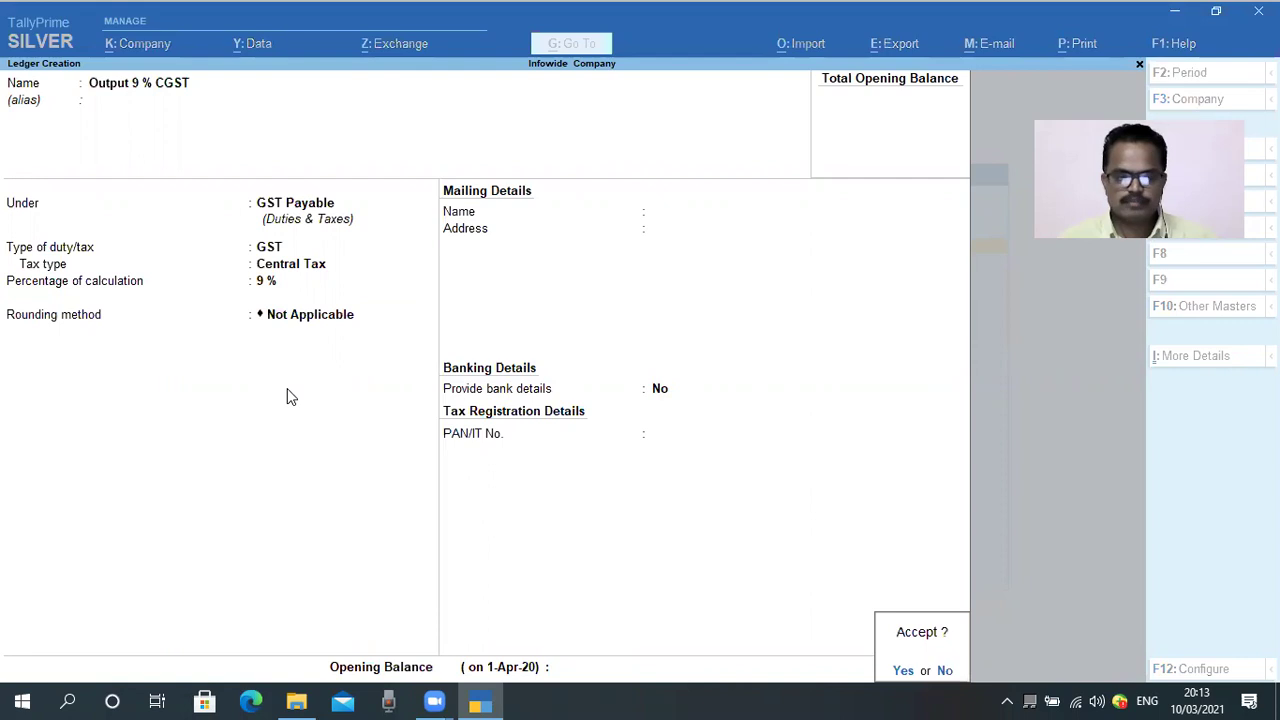
{"action": "key", "text": "Return"}
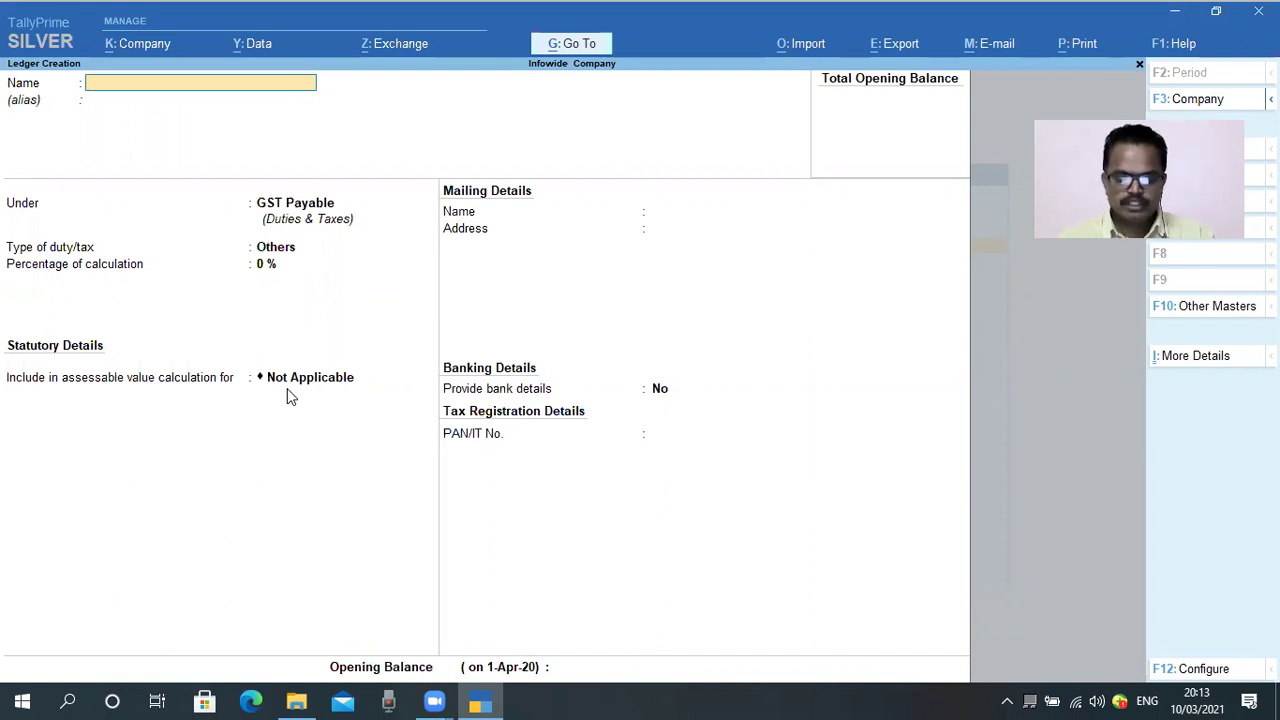
- Name the next ledger "Output 18 % IGST", leaving its alias blank
{"action": "type", "text": "Outout"}
{"action": "key", "text": "BackSpace"}
{"action": "key", "text": "BackSpace"}
{"action": "key", "text": "BackSpace"}
{"action": "type", "text": "put"}
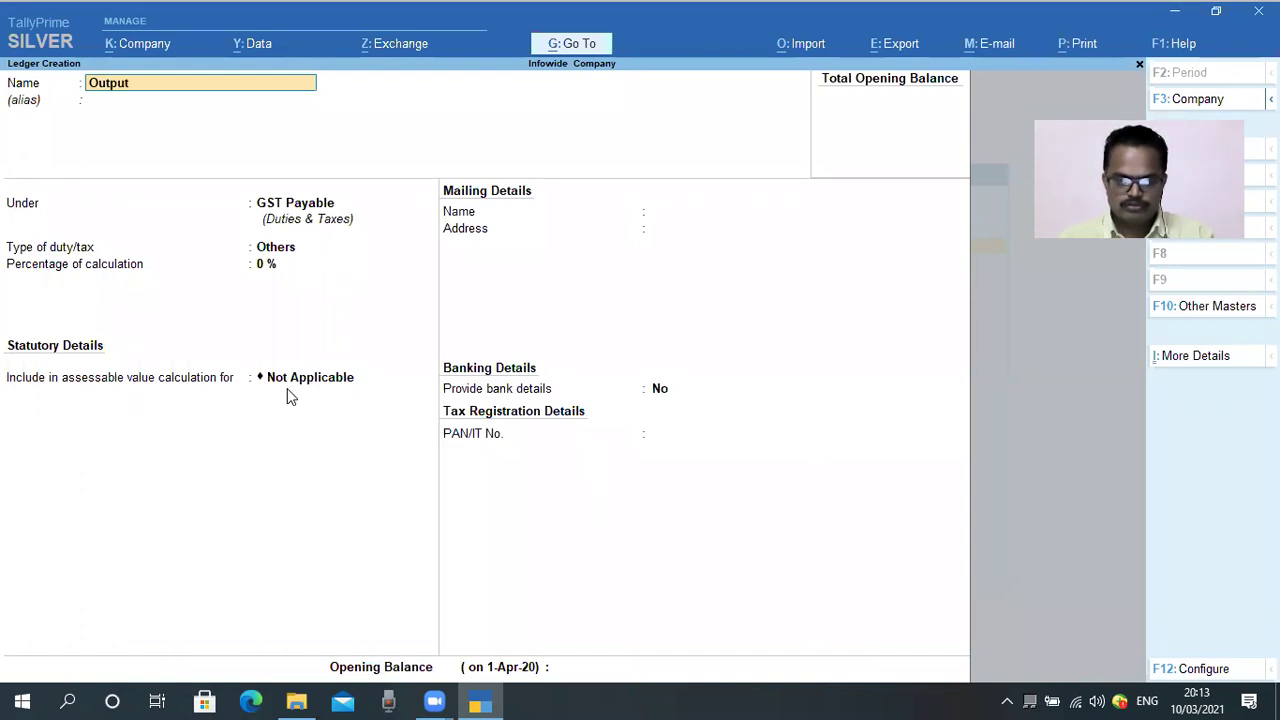
{"action": "type", "text": " 18 % IGST"}
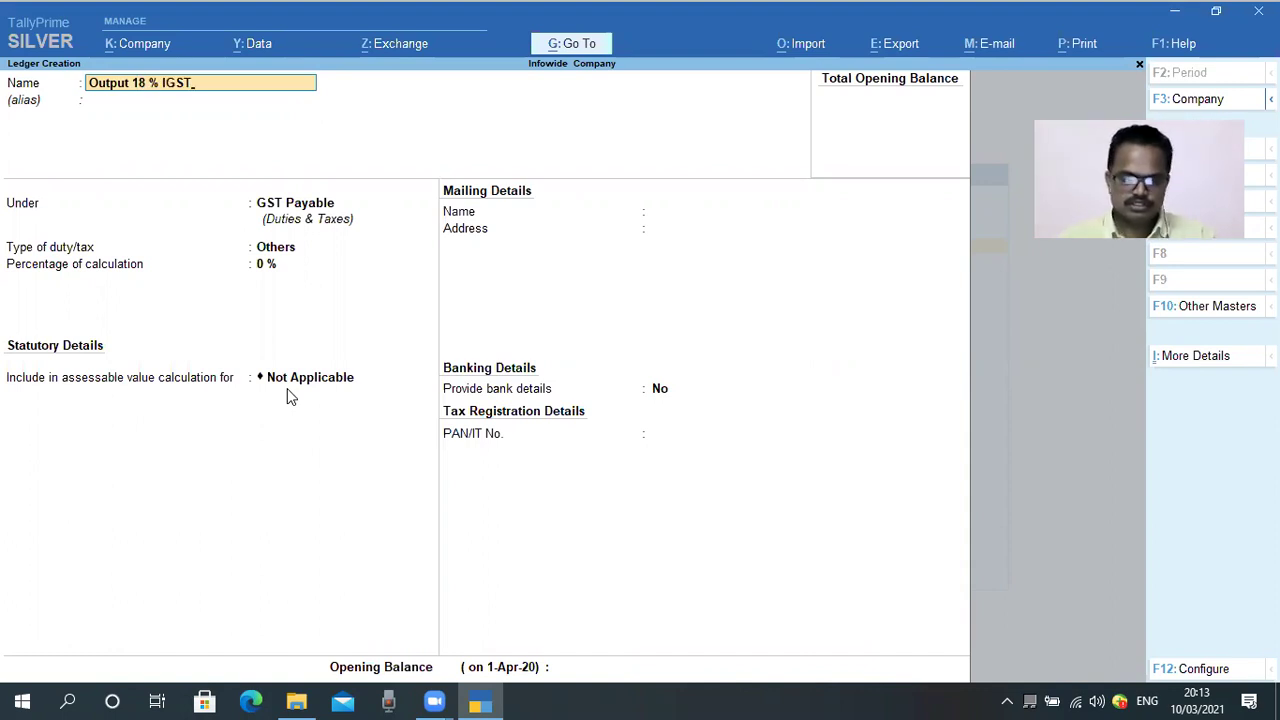
{"action": "key", "text": "Return"}
{"action": "key", "text": "Return"}
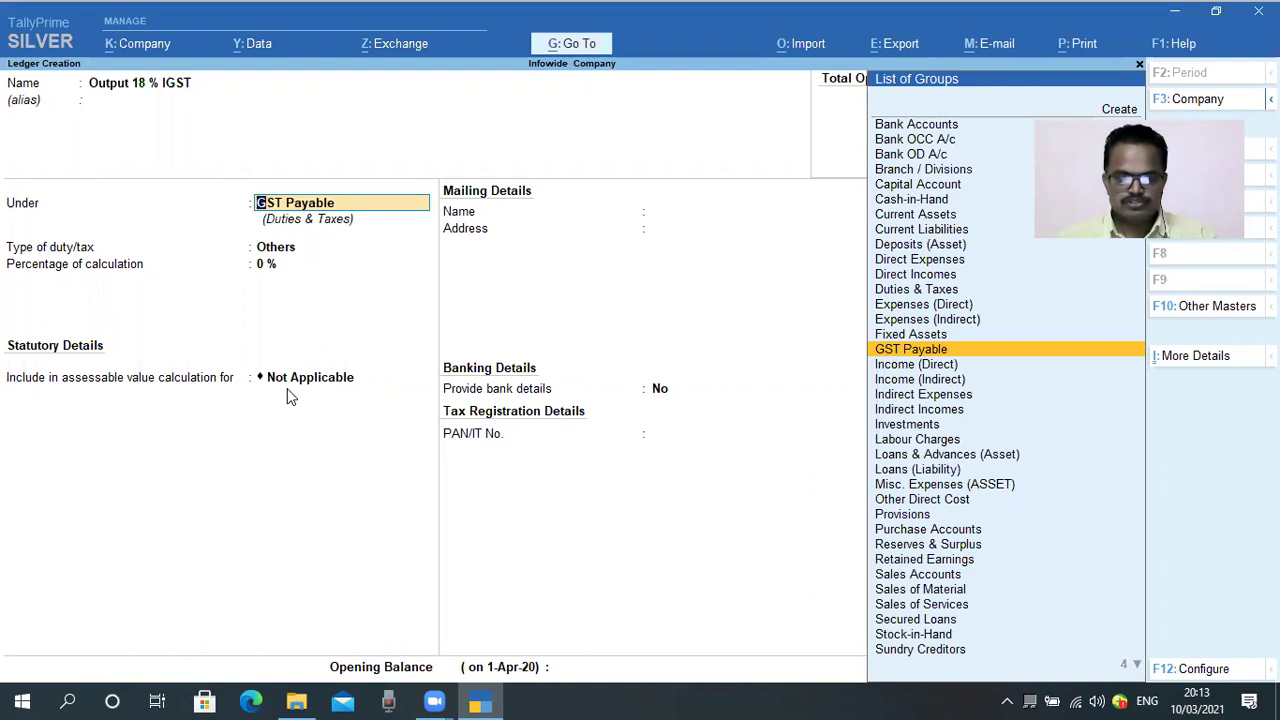
- Keep Output 18 % IGST under GST Payable, and choose GST as the duty type and Integrated Tax as the tax type
{"action": "key", "text": "Return"}
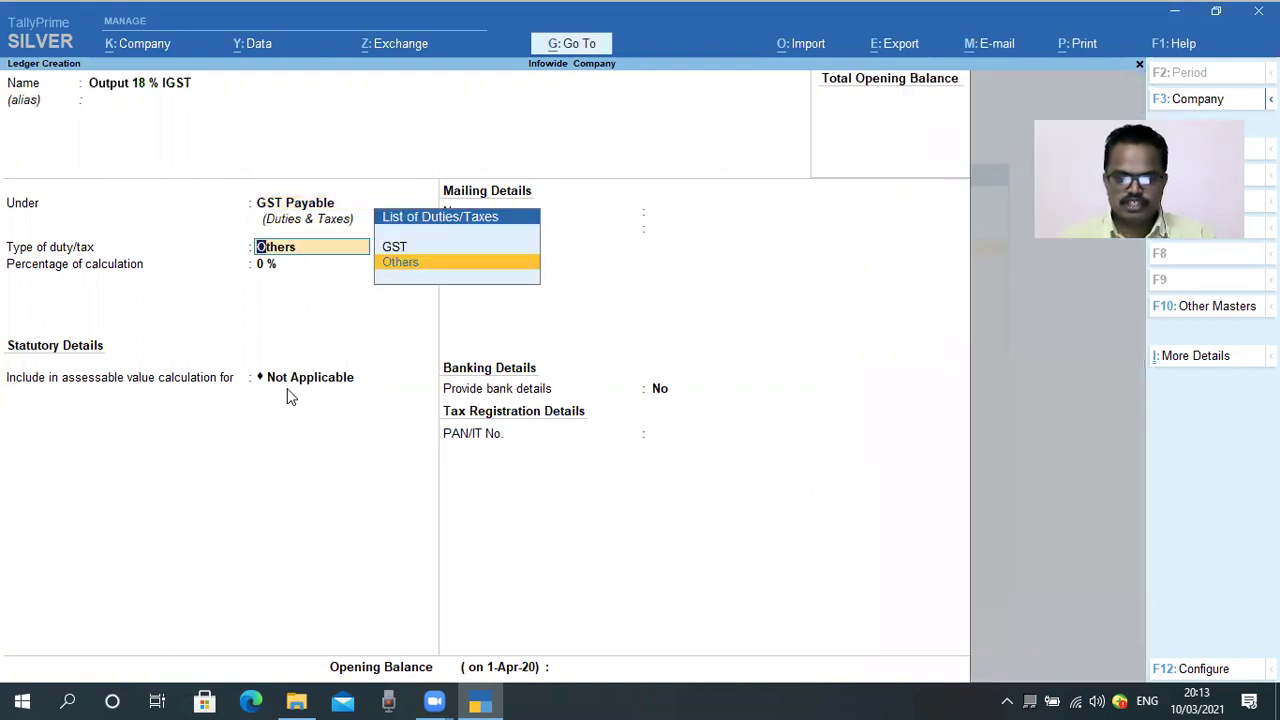
{"action": "key", "text": "Up"}
{"action": "key", "text": "Return"}
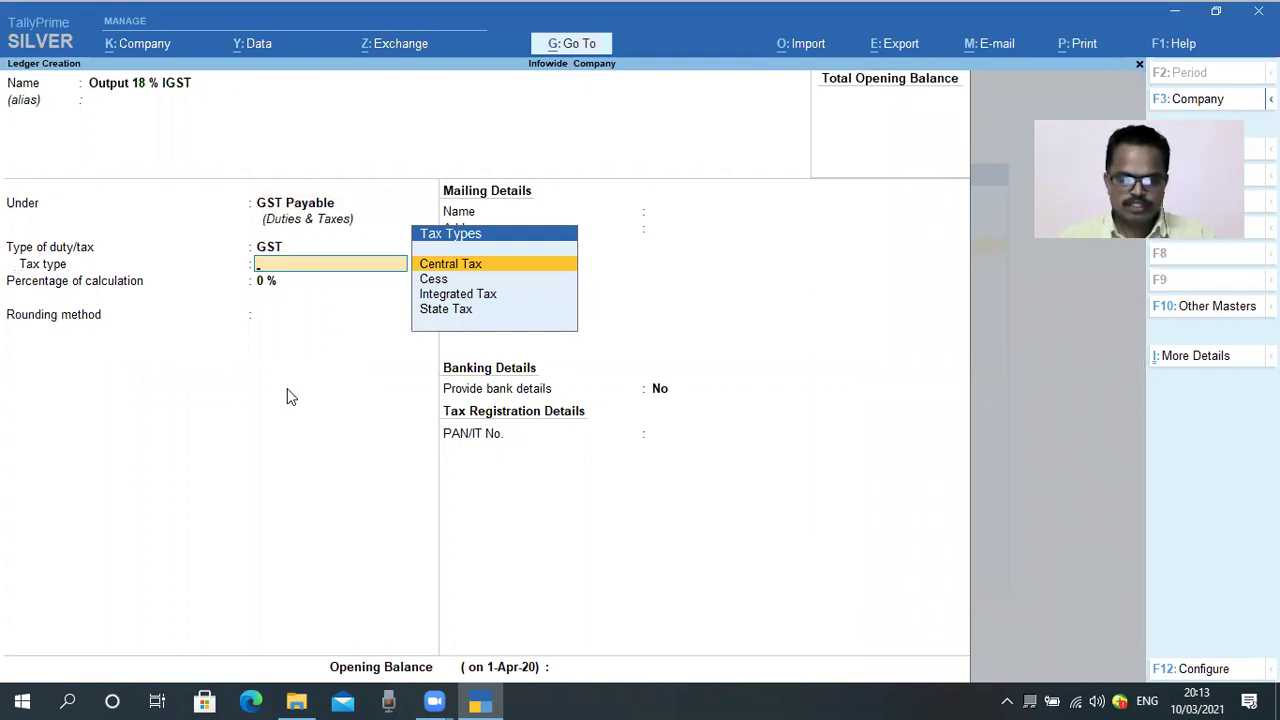
{"action": "key", "text": "Down"}
{"action": "key", "text": "Down"}
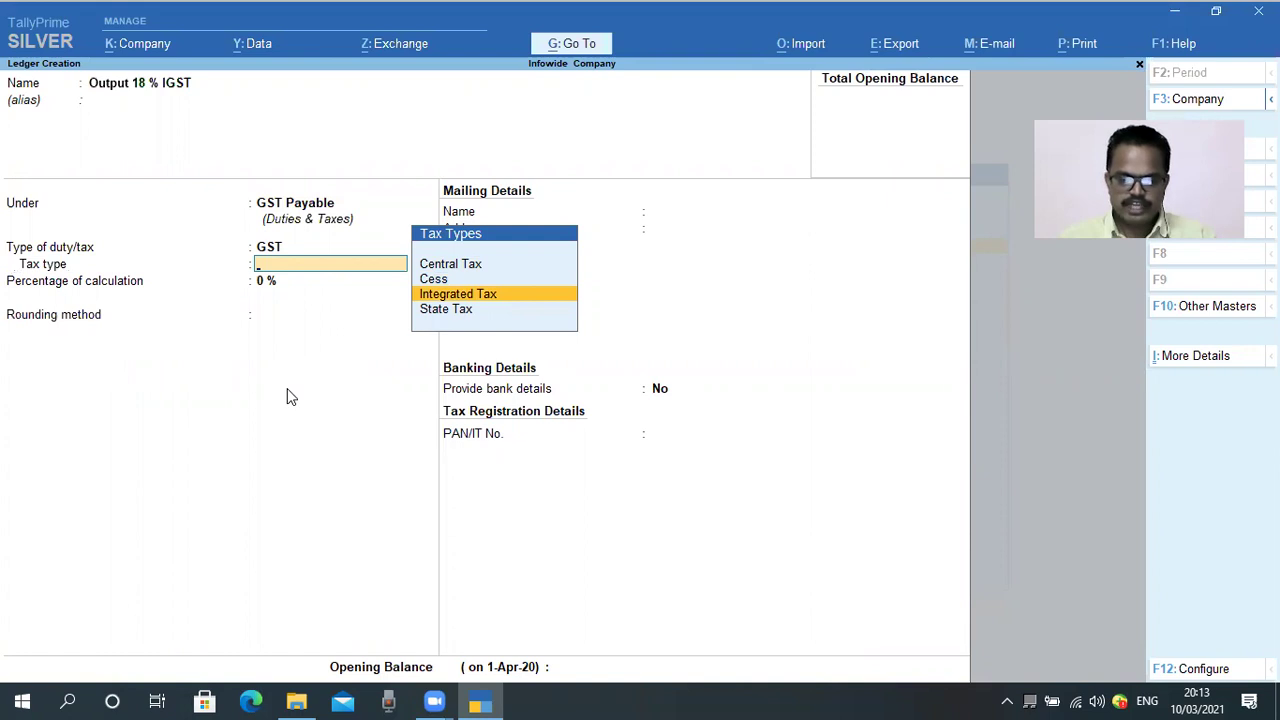
{"action": "key", "text": "Return"}
- Set Output 18 % IGST's percentage of calculation to 18 % and rounding to Not Applicable, then save it without bank details or an opening balance
{"action": "type", "text": "18"}
{"action": "key", "text": "Return"}
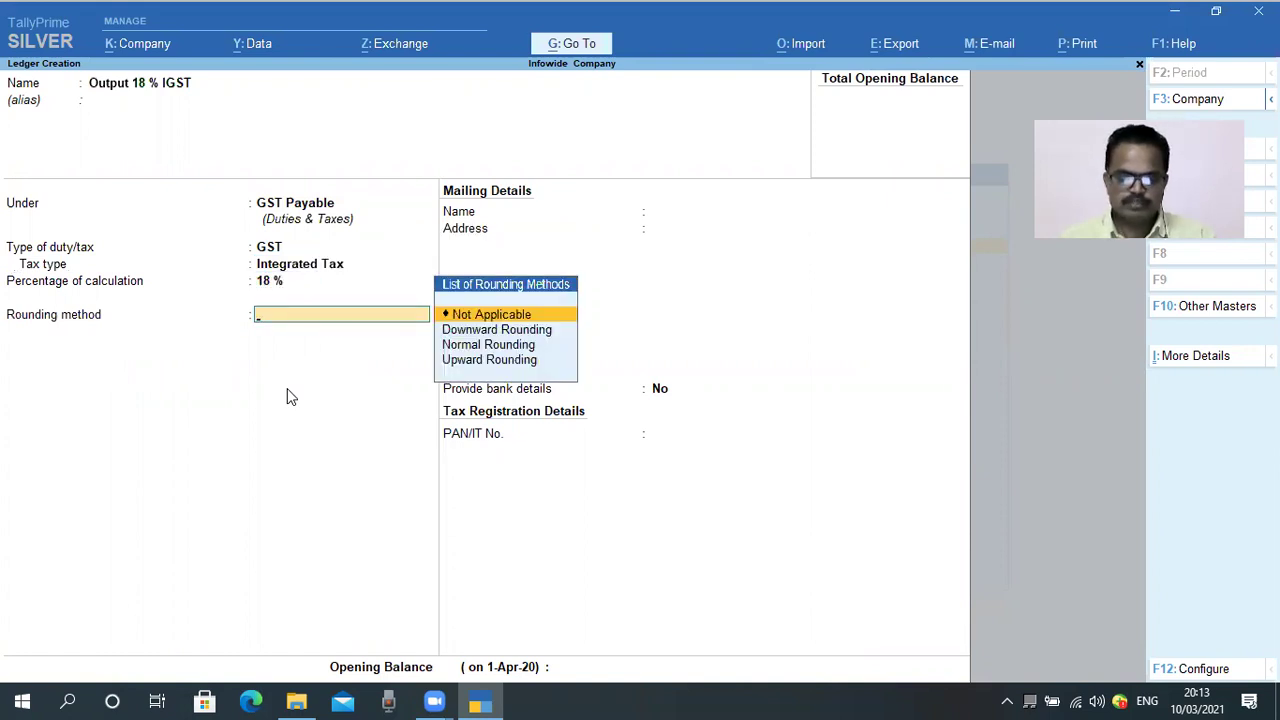
{"action": "key", "text": "Return"}
{"action": "key", "text": "Return"}
{"action": "key", "text": "Return"}
{"action": "key", "text": "Return"}
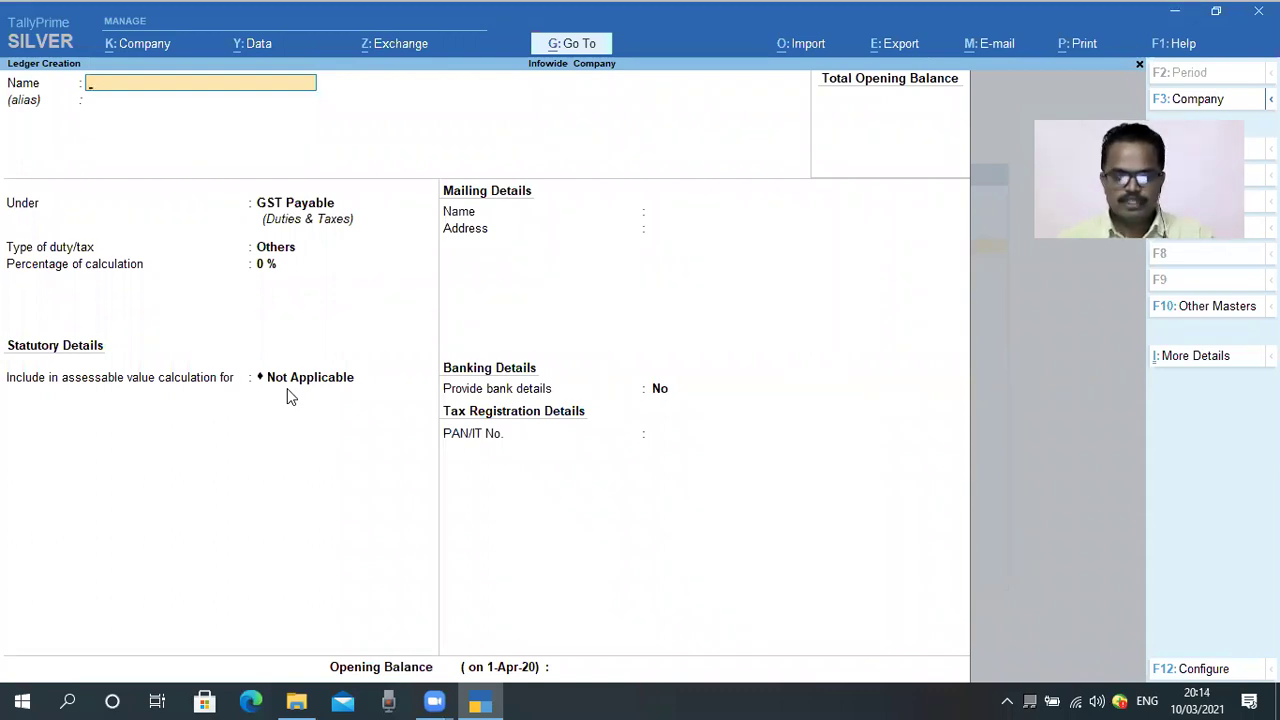
- Leave ledger creation and return to the Gateway of Tally without quitting the program
{"action": "key", "text": "Escape"}
{"action": "key", "text": "Return"}
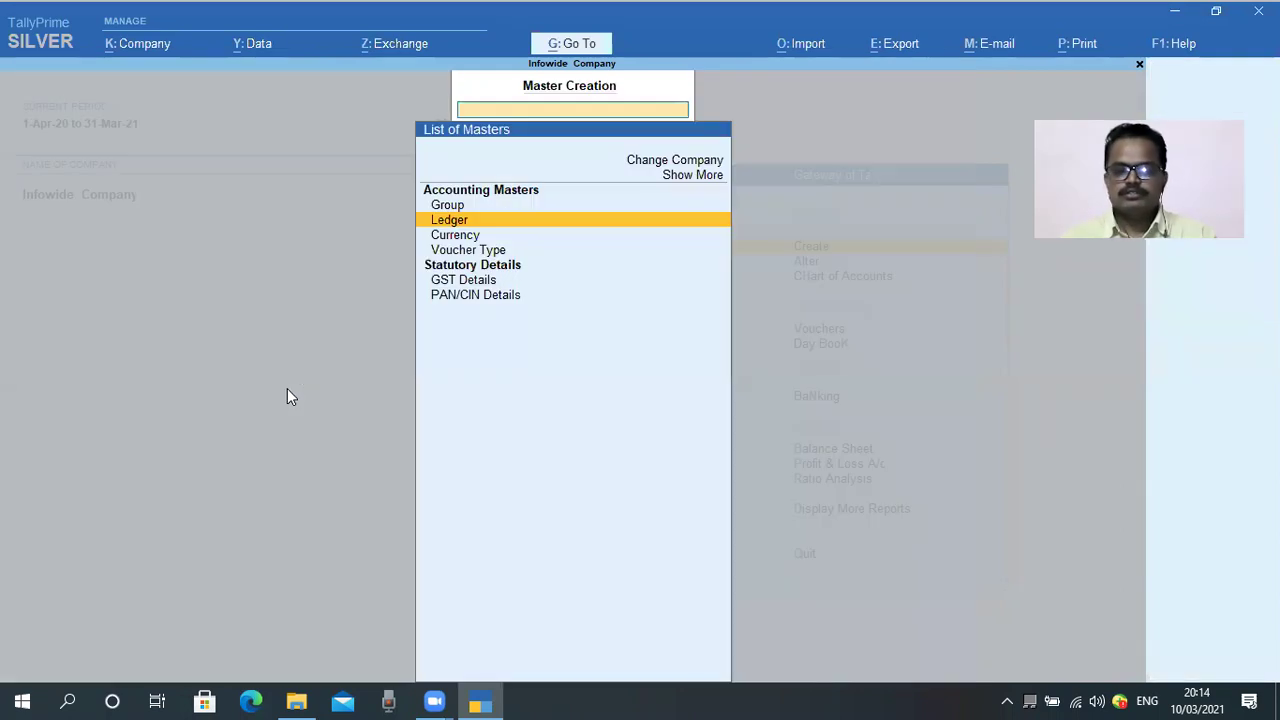
{"action": "key", "text": "Escape"}
{"action": "key", "text": "Escape"}
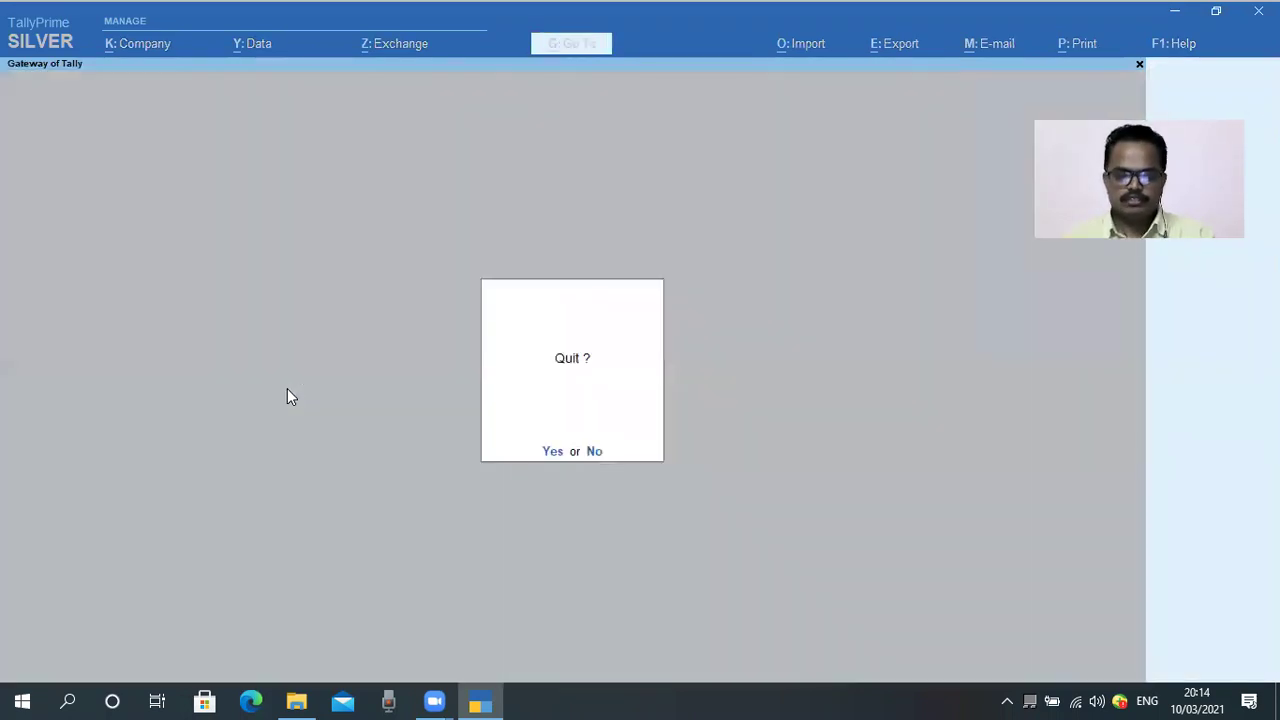
{"action": "key", "text": "Escape"}
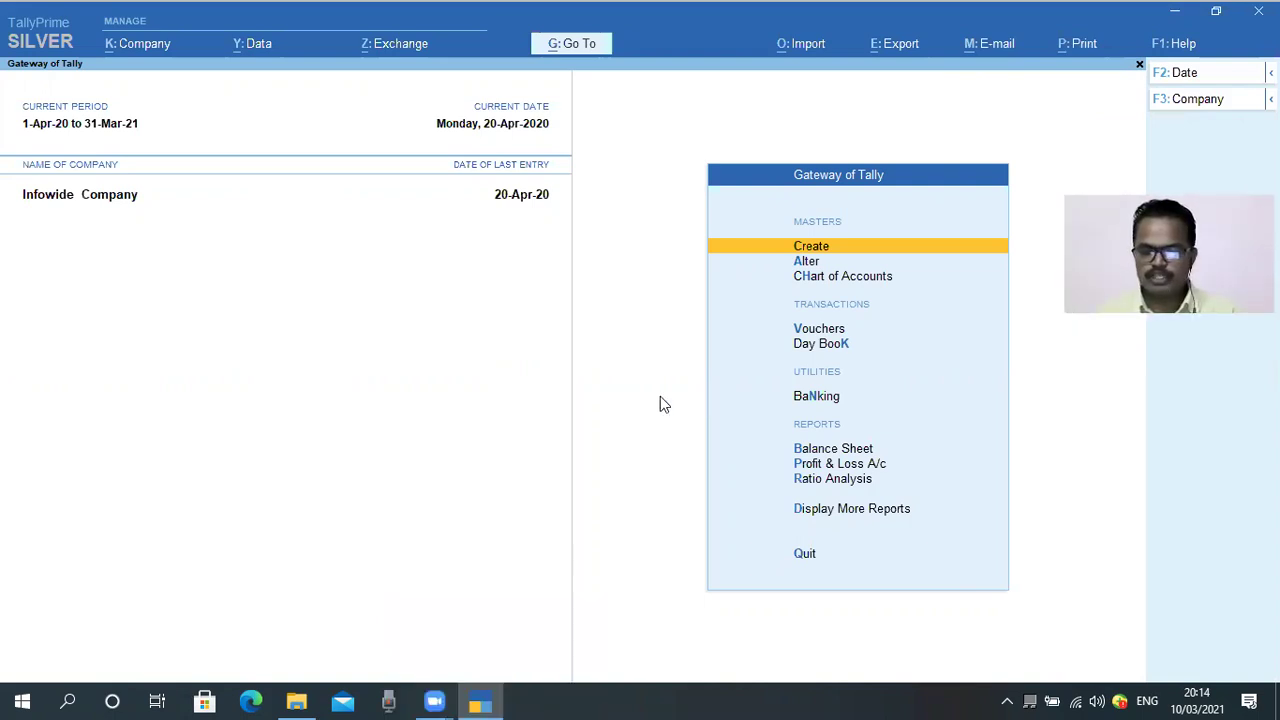
- Open voucher entry for Infowide Company and switch the new voucher to the Sales type
{"action": "key", "text": "Down"}
{"action": "key", "text": "Down"}
{"action": "key", "text": "Down"}
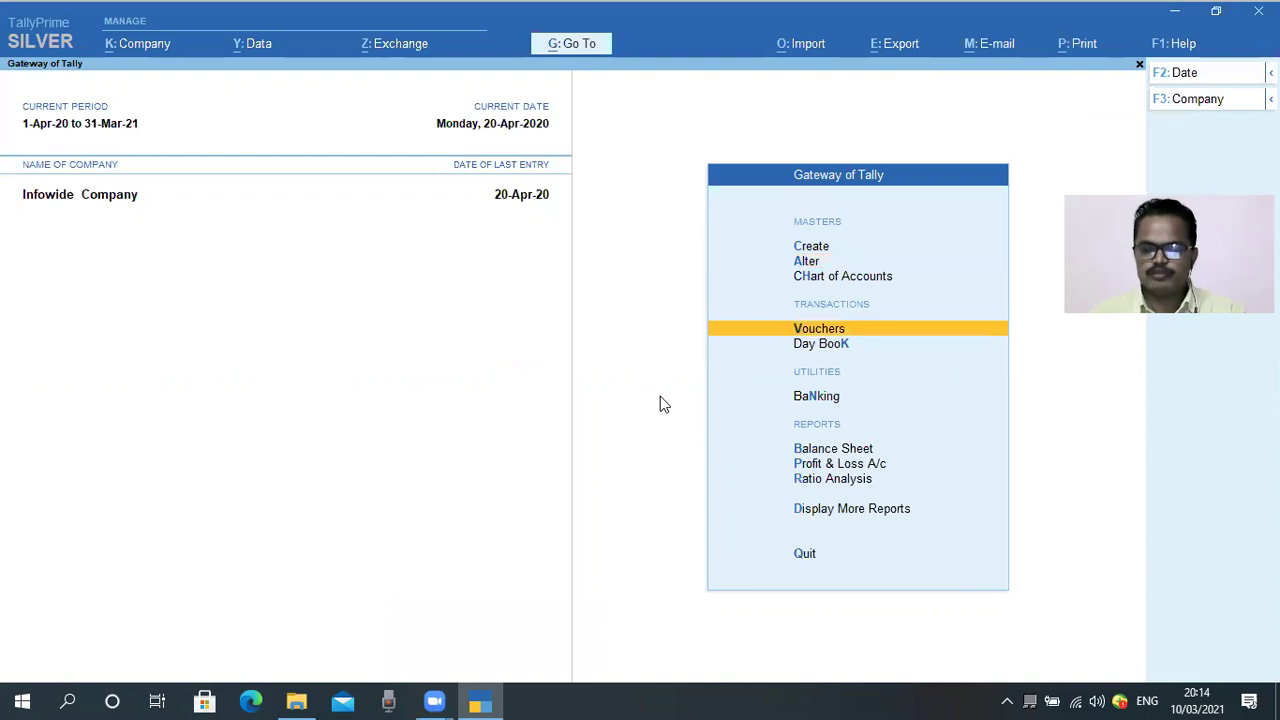
{"action": "key", "text": "Return"}
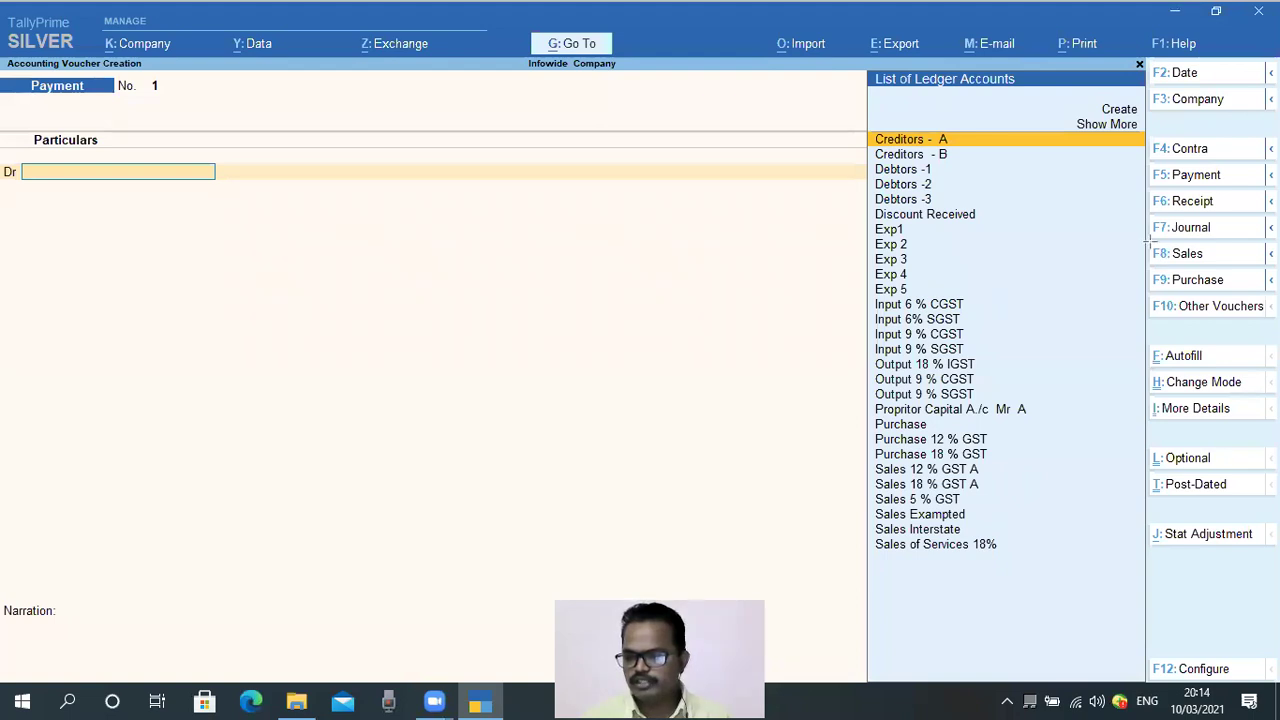
{"action": "left_click", "coordinate": [1200, 254]}
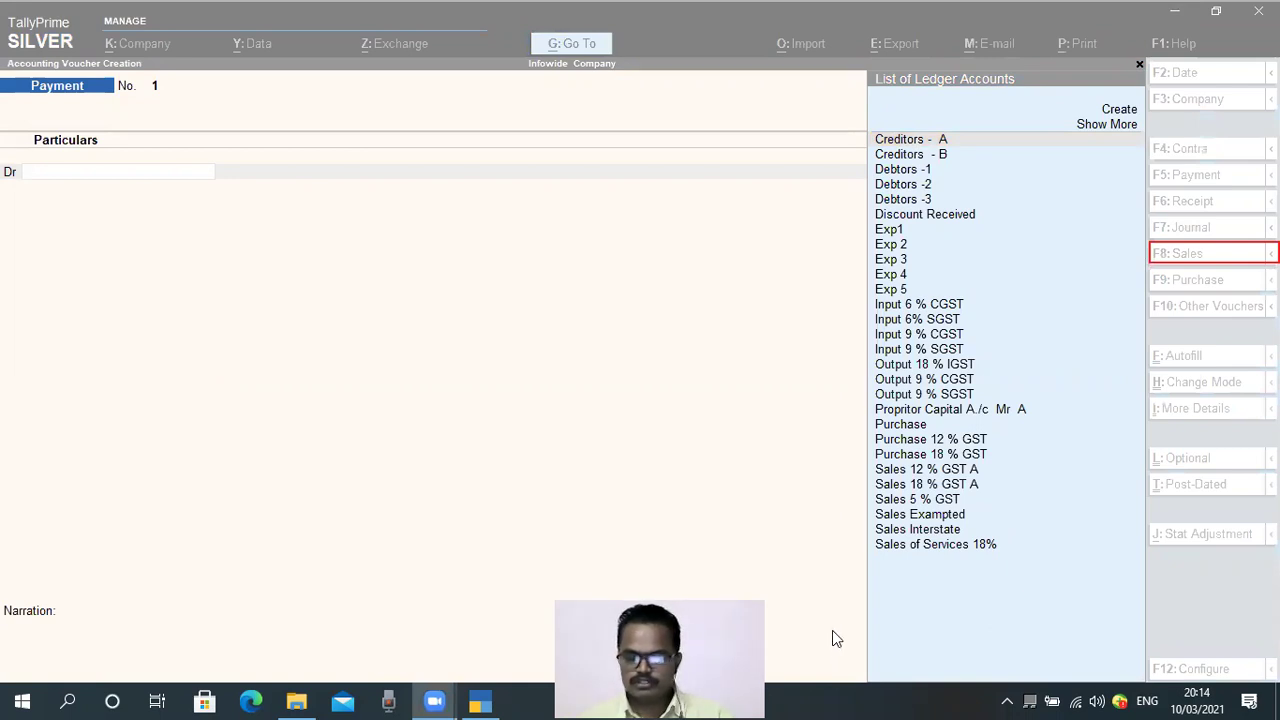
{"action": "left_click", "coordinate": [626, 464]}
{"action": "key", "text": "F8"}
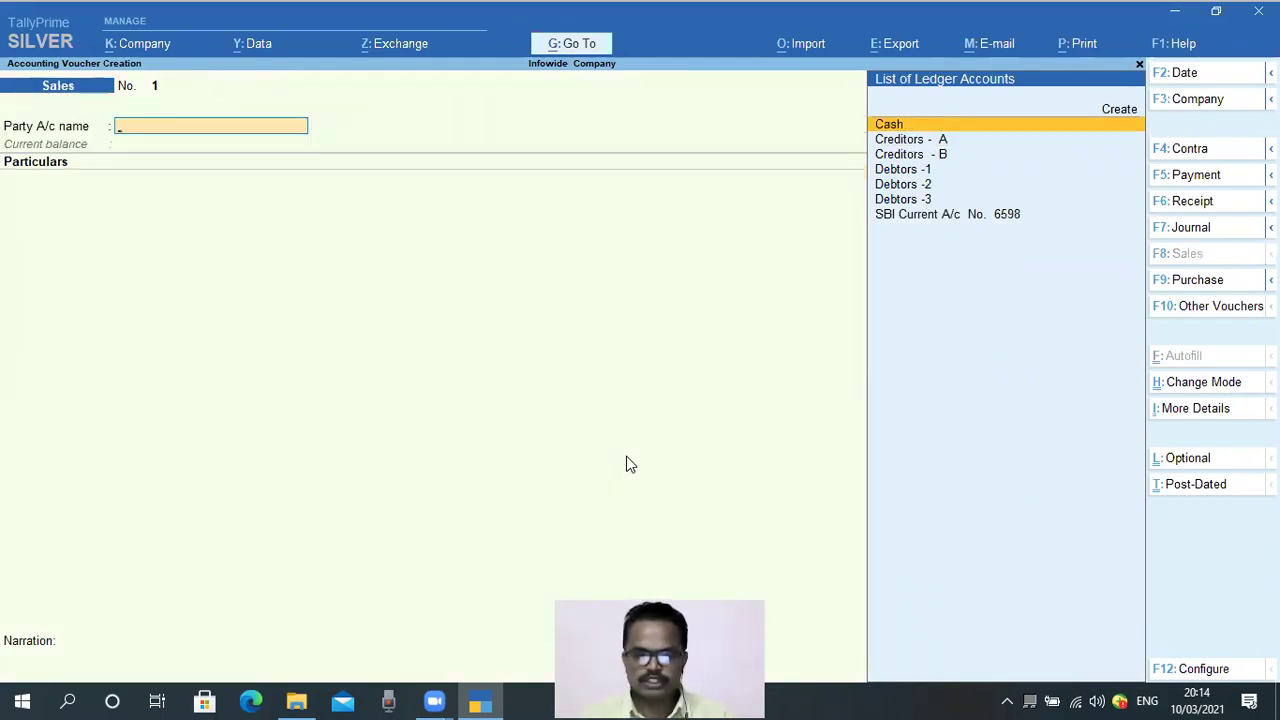
- Set the sales voucher's date to 20.4.20
{"action": "key", "text": "F2"}
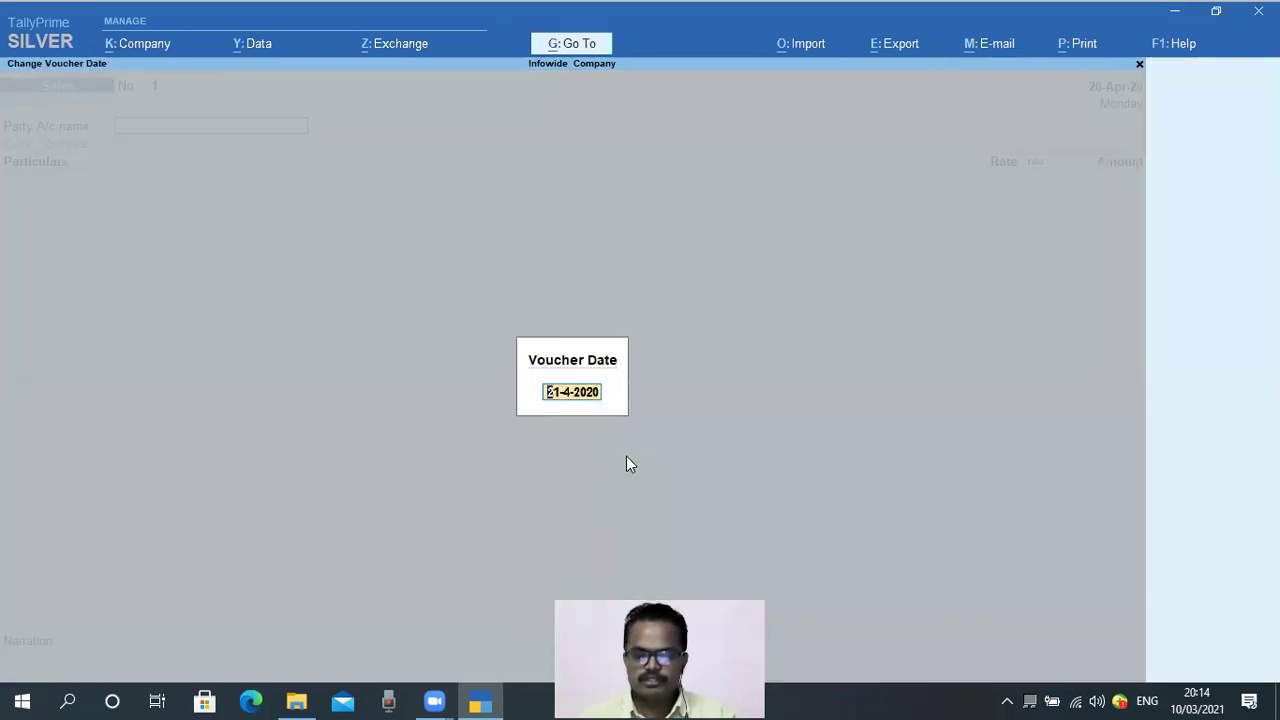
{"action": "type", "text": "20.4."}
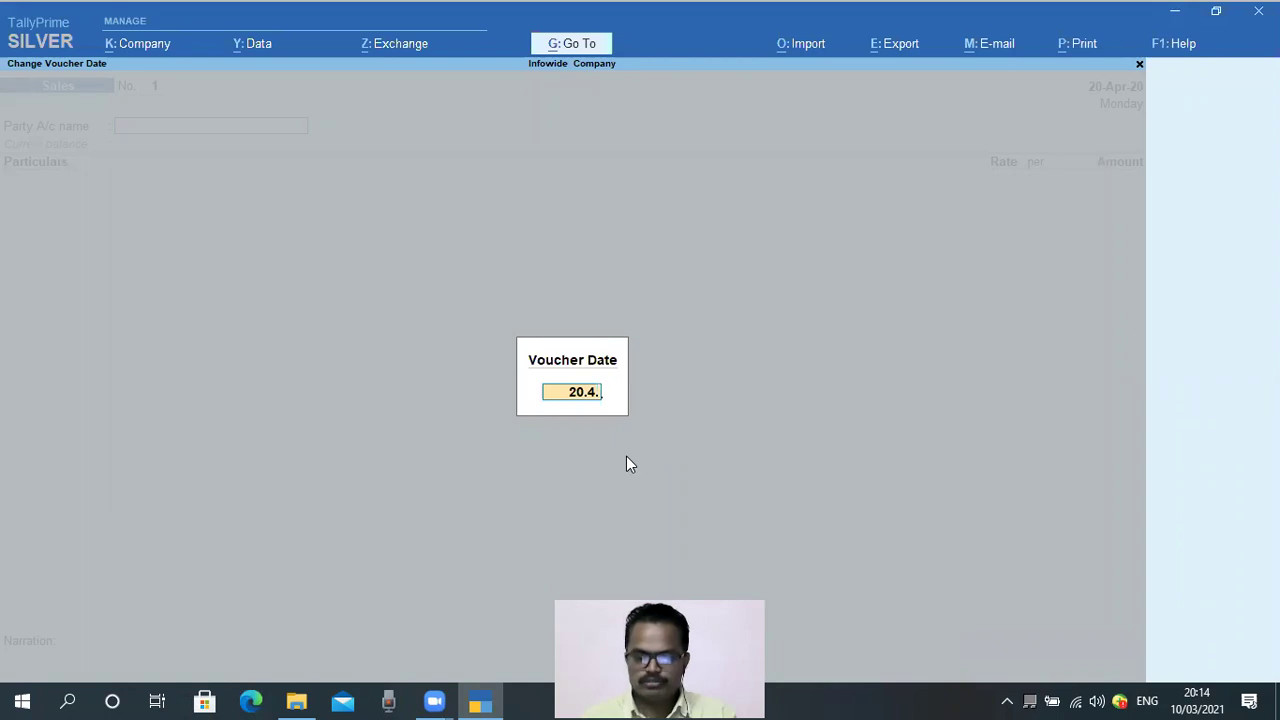
{"action": "type", "text": "20"}
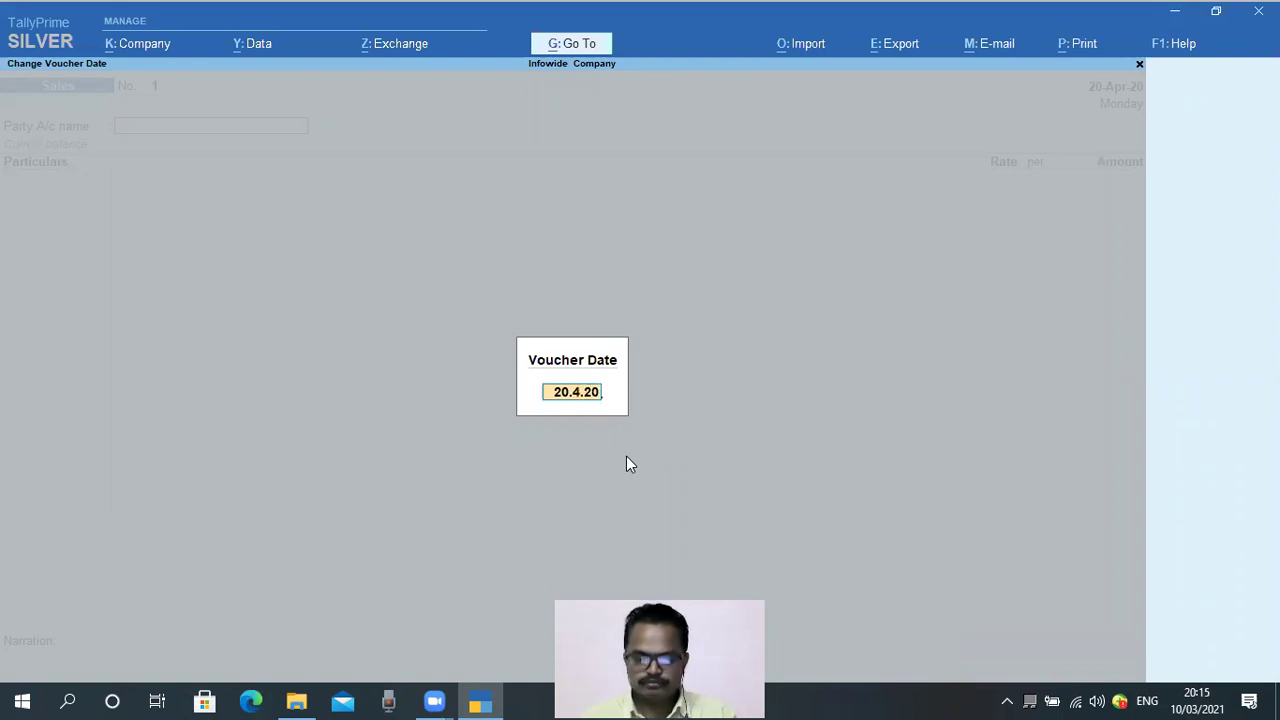
{"action": "key", "text": "Return"}
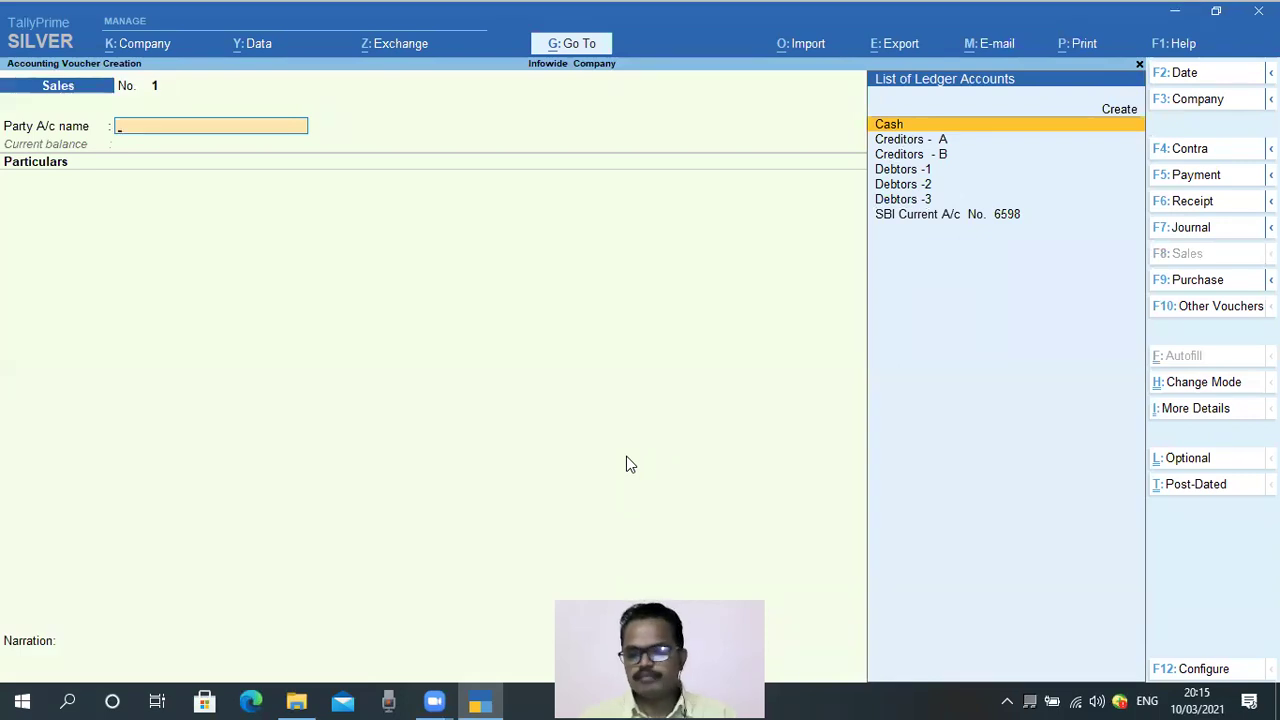
- Choose Debtors -1 as the sales voucher's party account and leave all its dispatch details blank
{"action": "key", "text": "Down"}
{"action": "key", "text": "Down"}
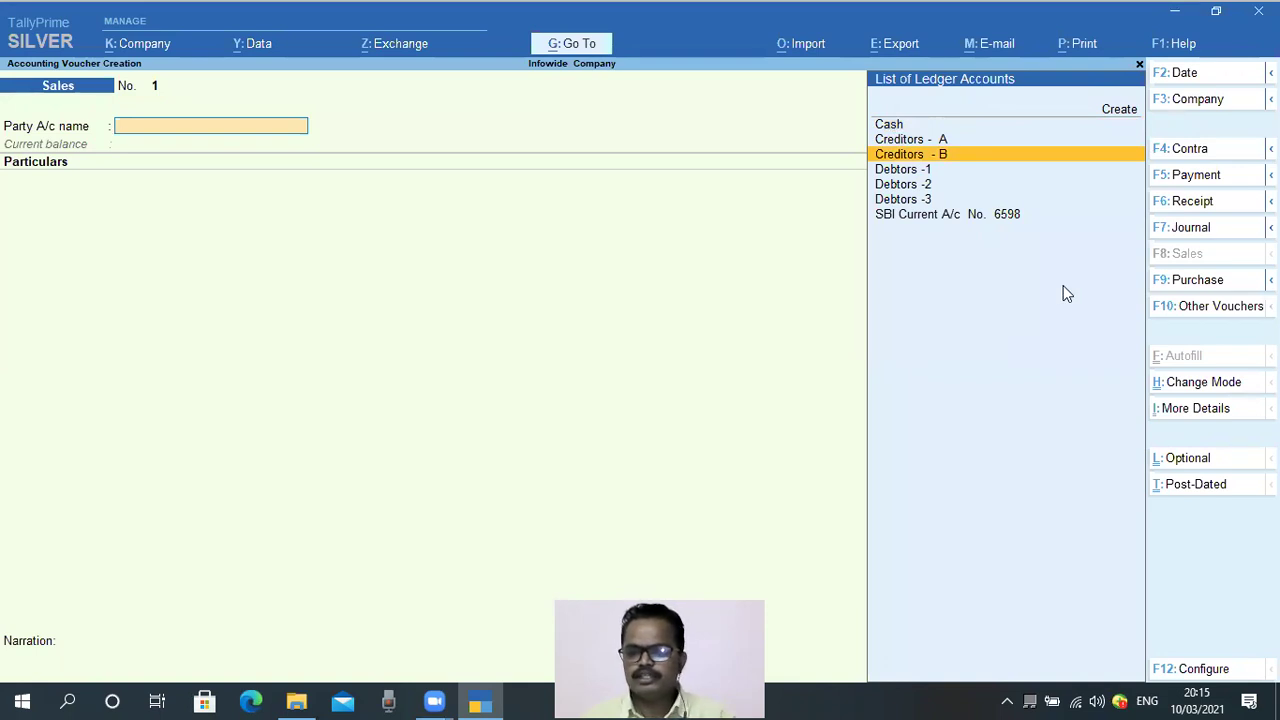
{"action": "key", "text": "Down"}
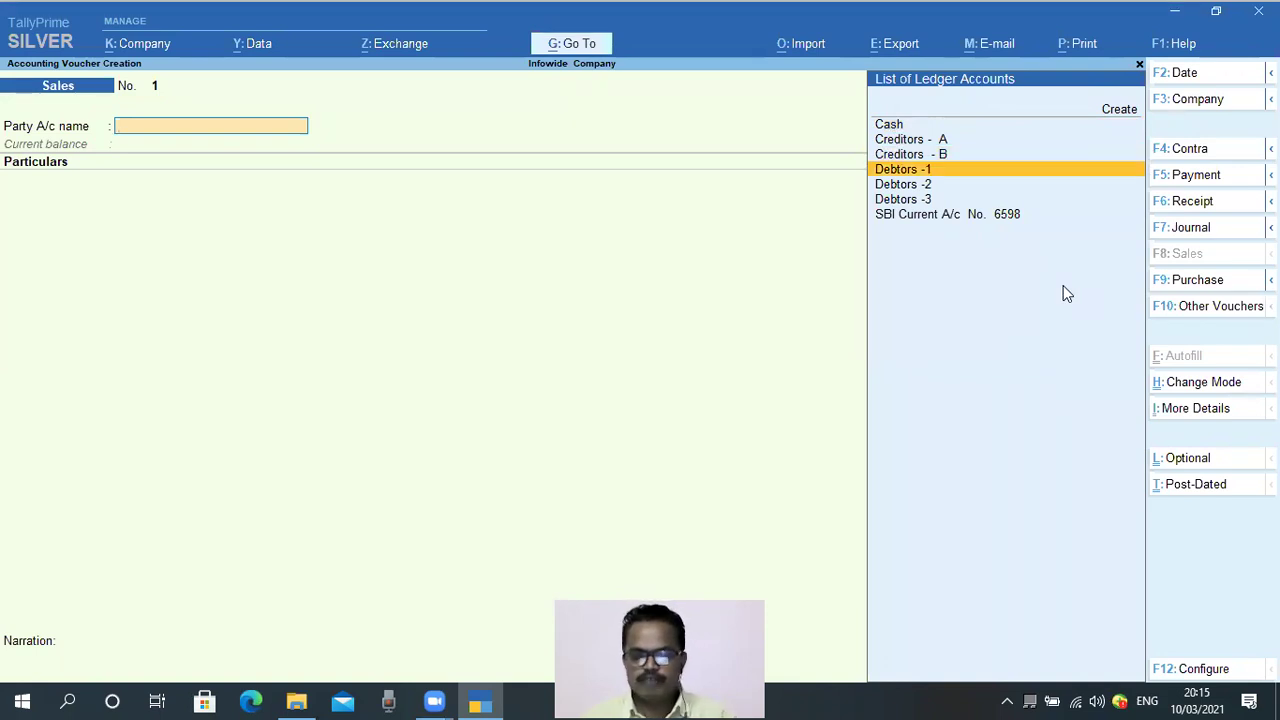
{"action": "key", "text": "Return"}
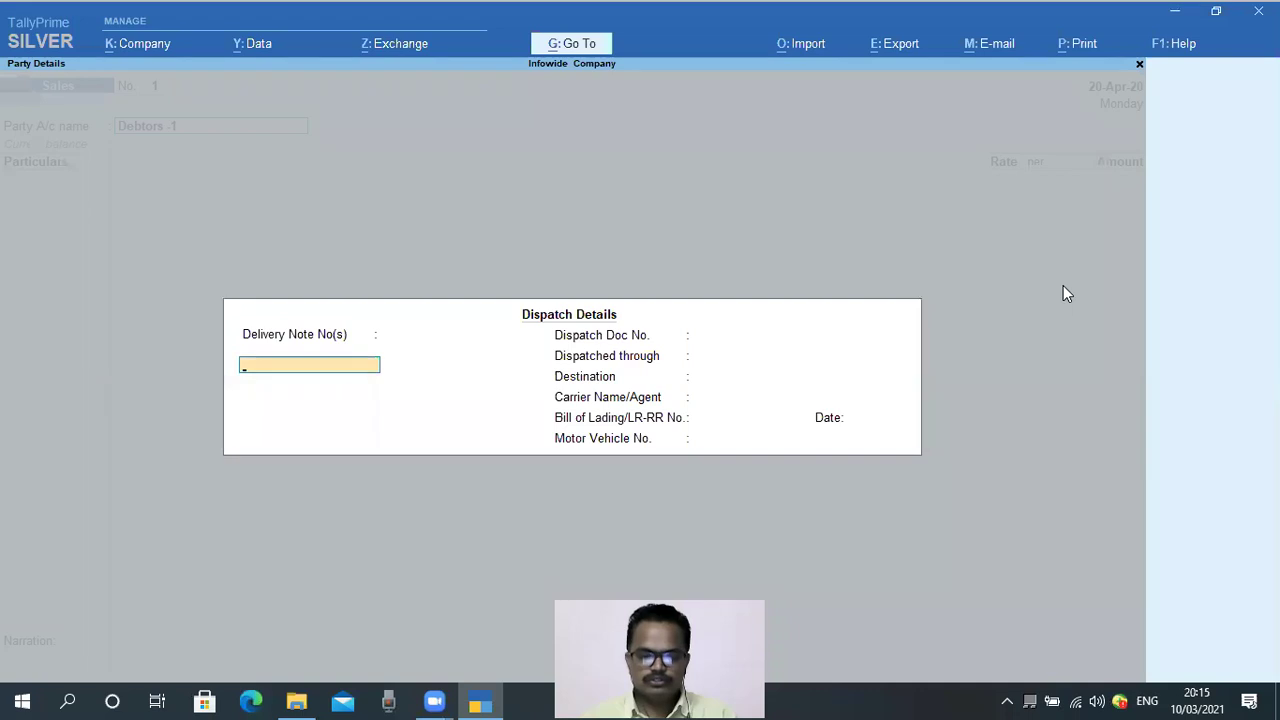
{"action": "key", "text": "Return"}
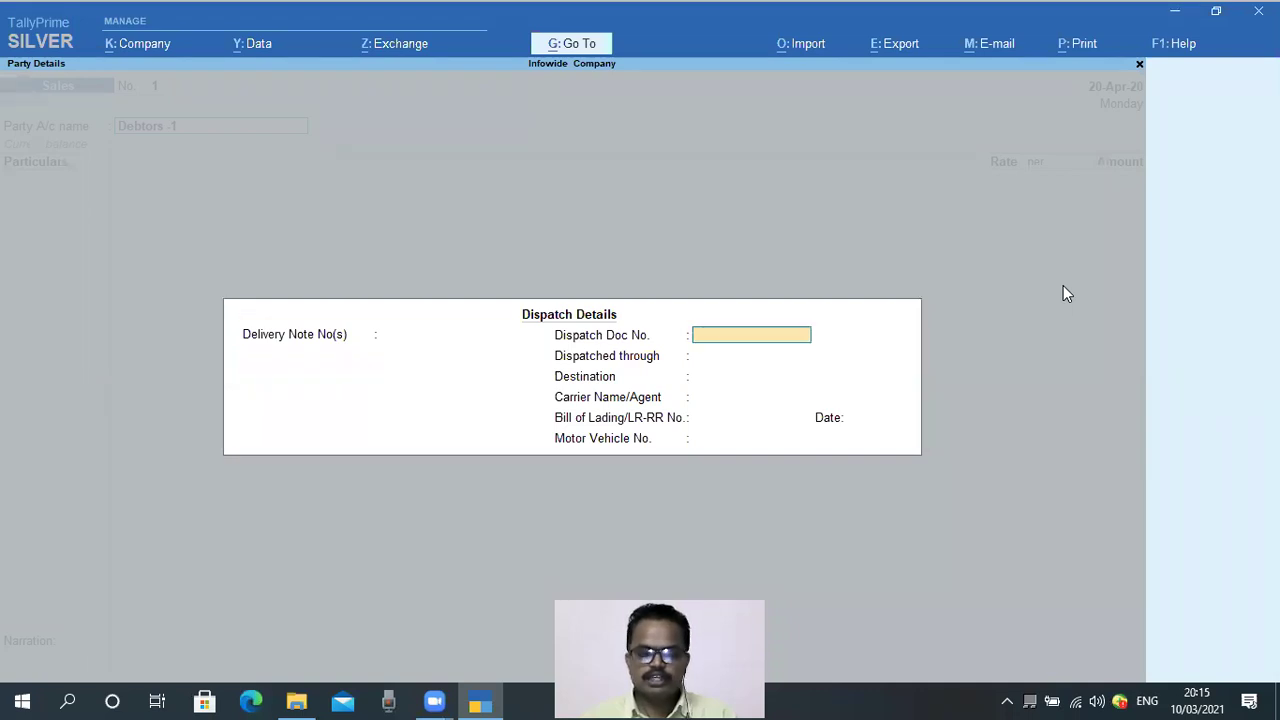
{"action": "key", "text": "Return"}
{"action": "key", "text": "Return"}
{"action": "key", "text": "Return"}
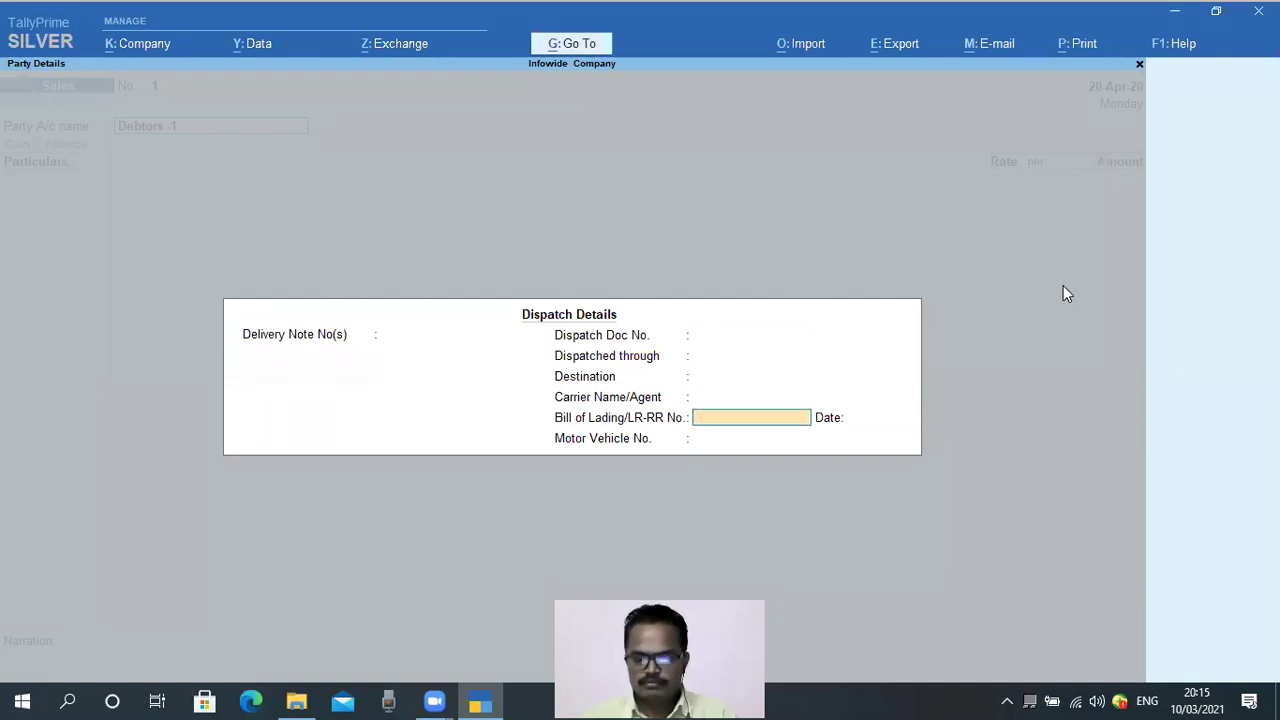
{"action": "key", "text": "Return"}
{"action": "key", "text": "Return"}
{"action": "key", "text": "Return"}
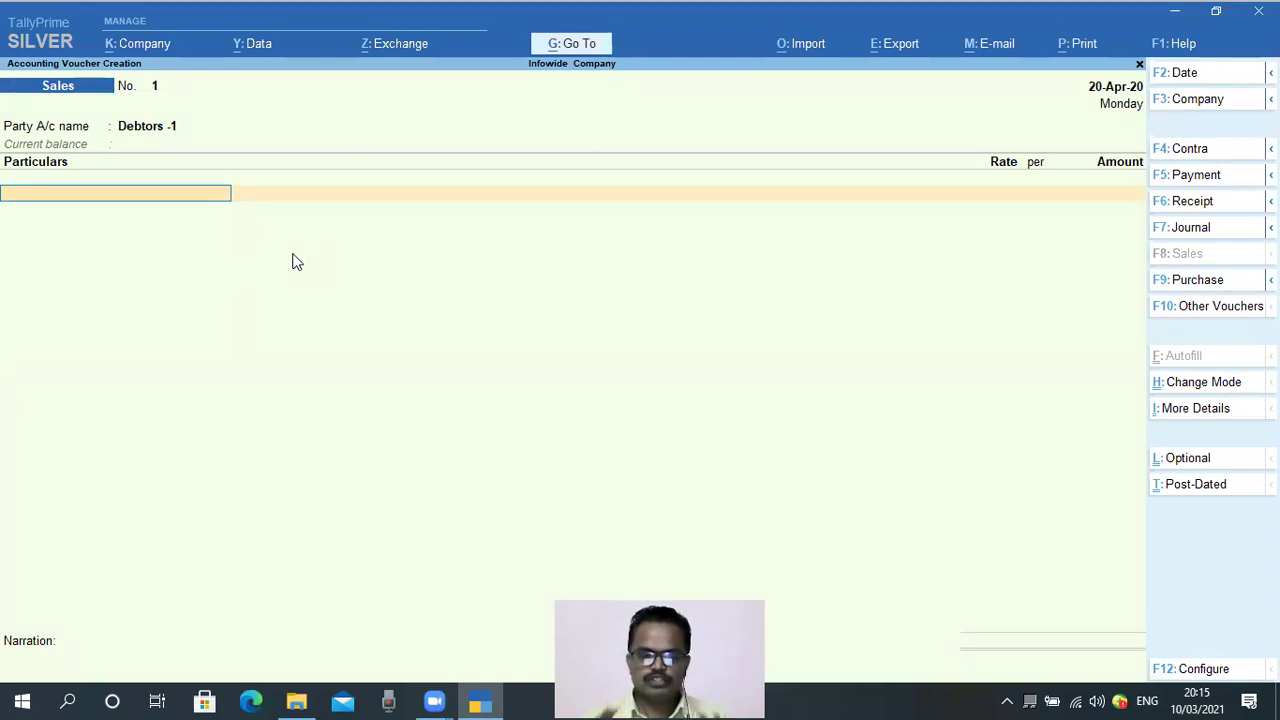
- Add the Sales 18 % GST A ledger to the voucher's particulars with an amount of 12000
{"action": "type", "text": "Sa"}
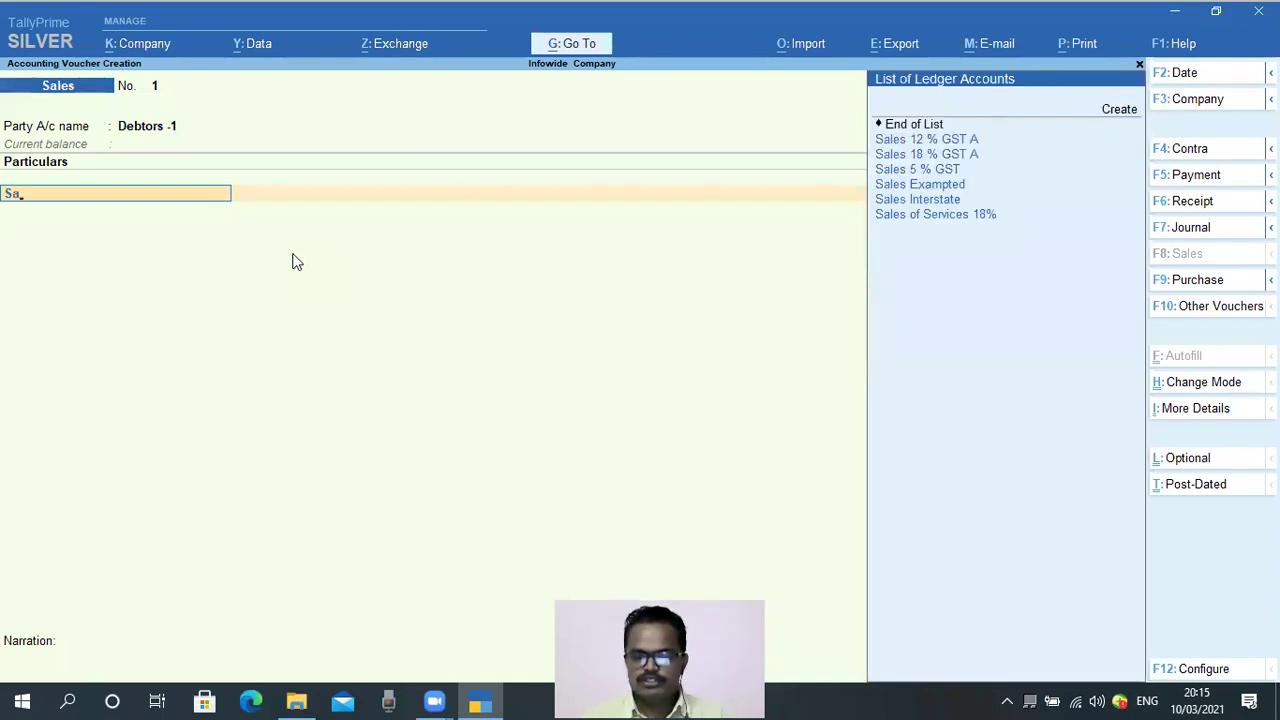
{"action": "type", "text": "l"}
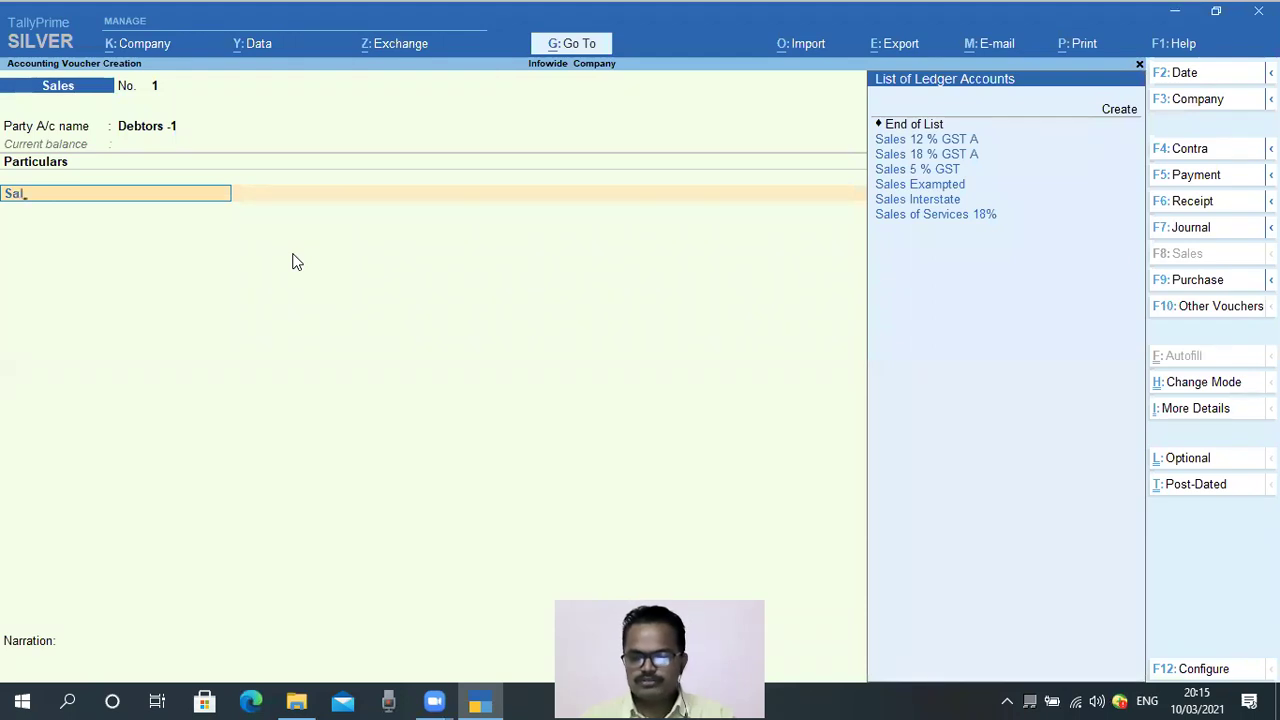
{"action": "key", "text": "Down"}
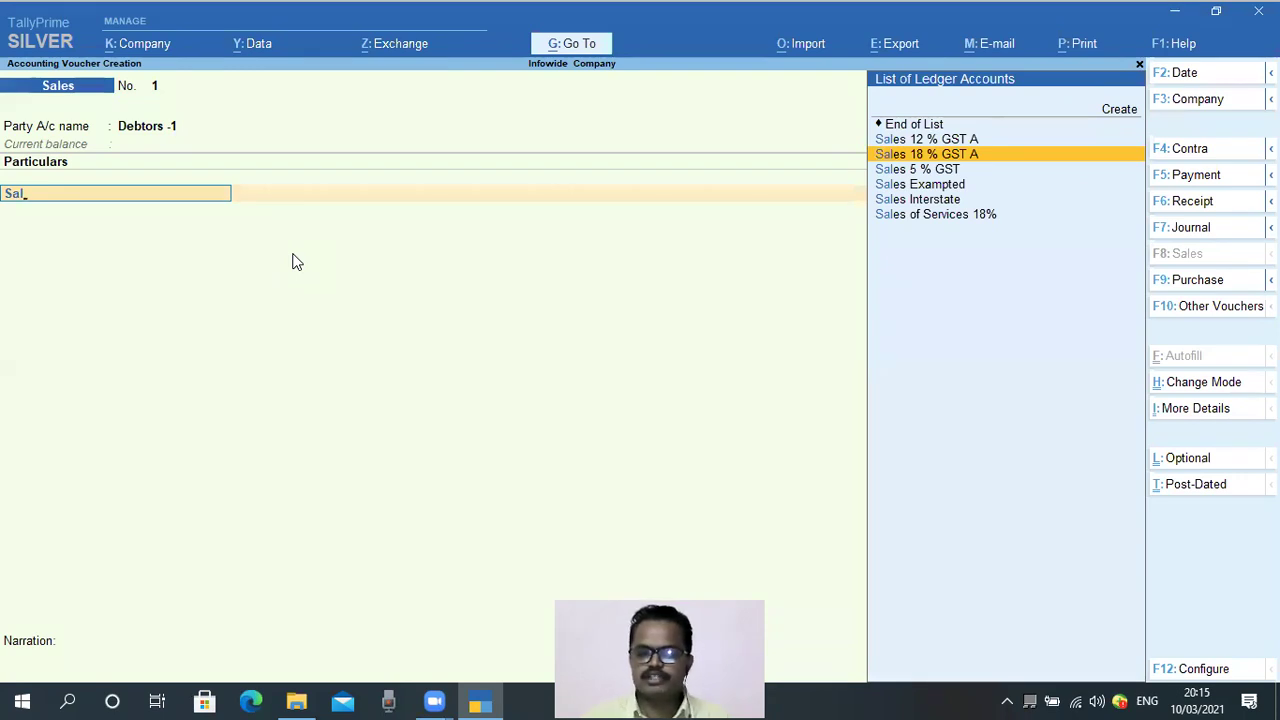
{"action": "key", "text": "Return"}
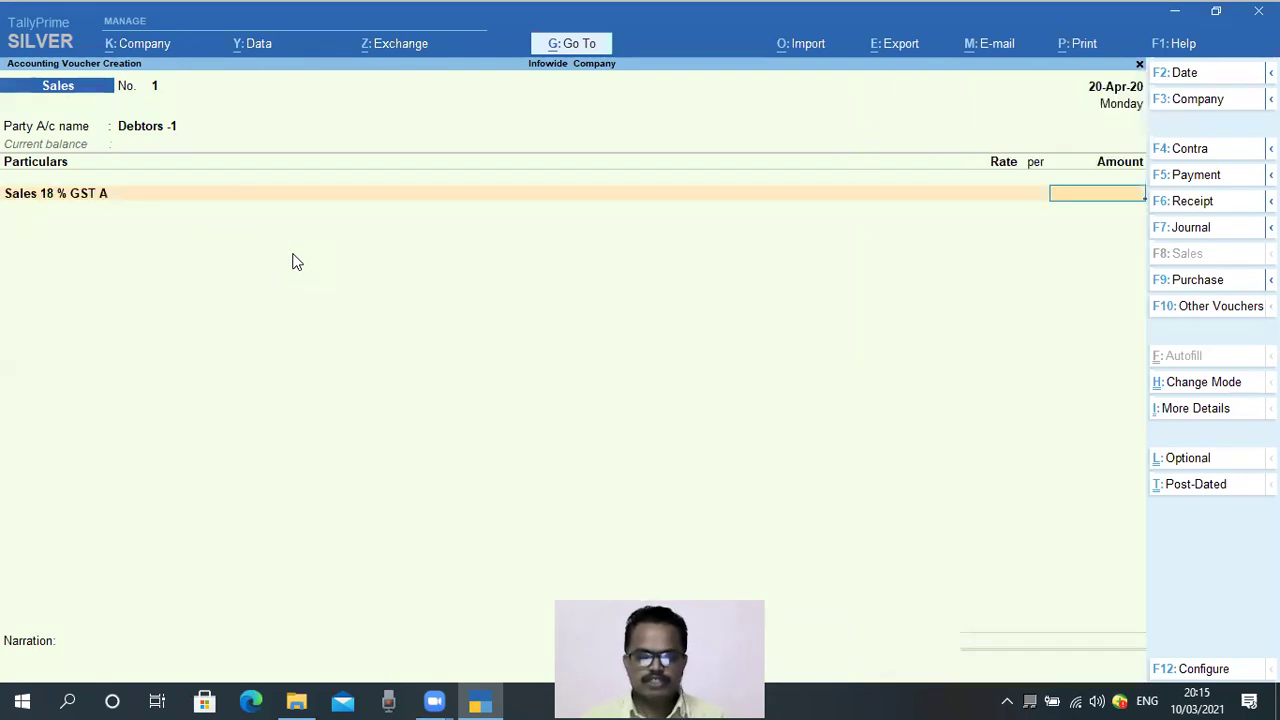
{"action": "type", "text": "12000"}
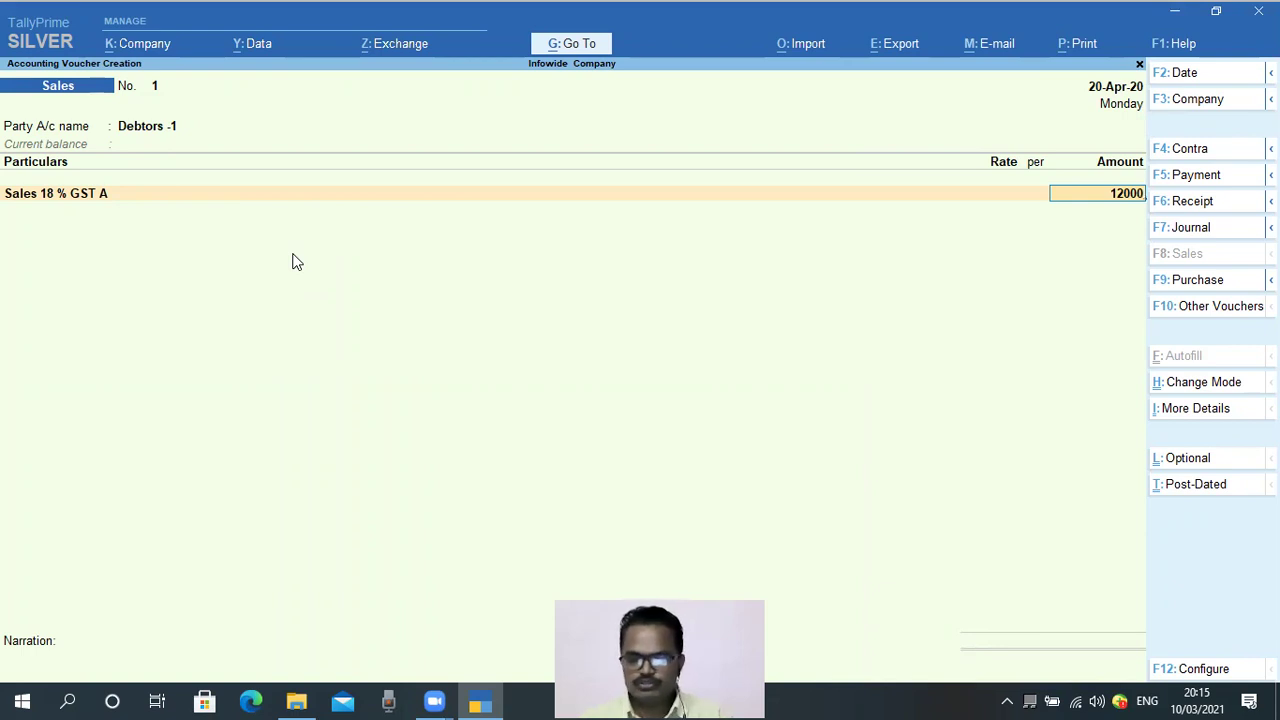
{"action": "key", "text": "Return"}
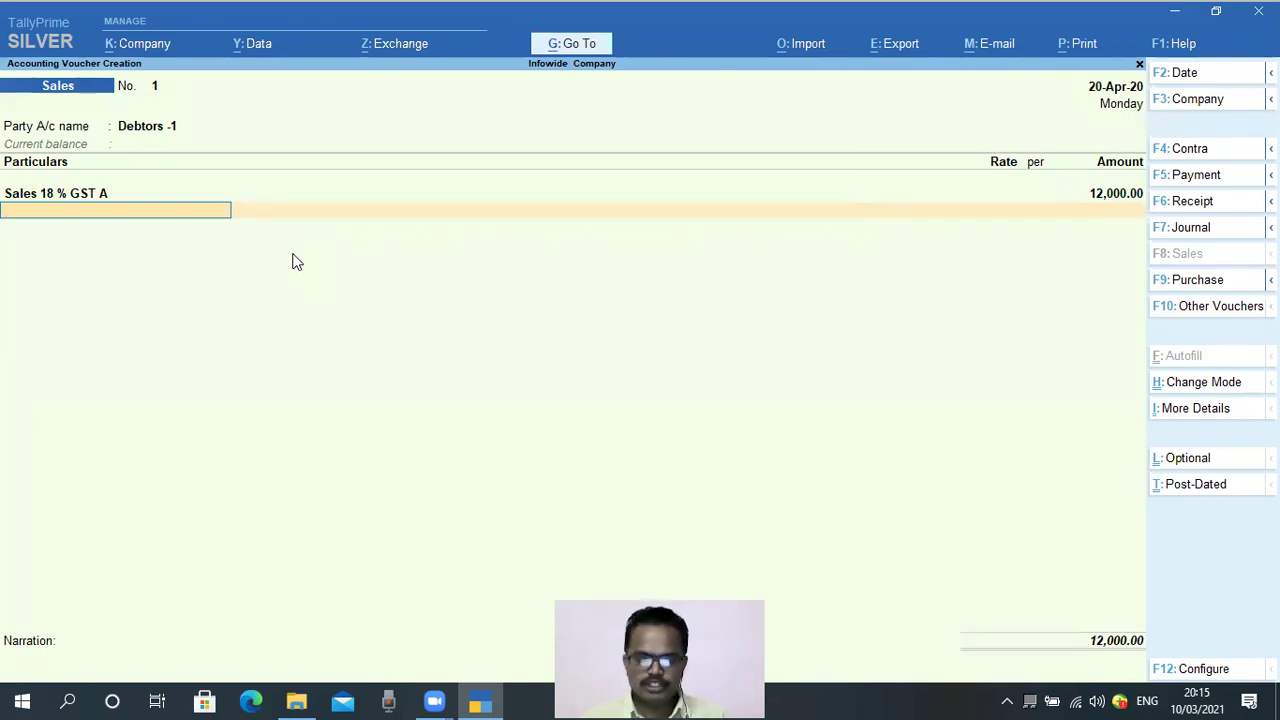
- Open the Debtors -1 ledger from the voucher's party account, examine its tax registration details, and quit without altering it
{"action": "key", "text": "BackSpace"}
{"action": "key", "text": "BackSpace"}
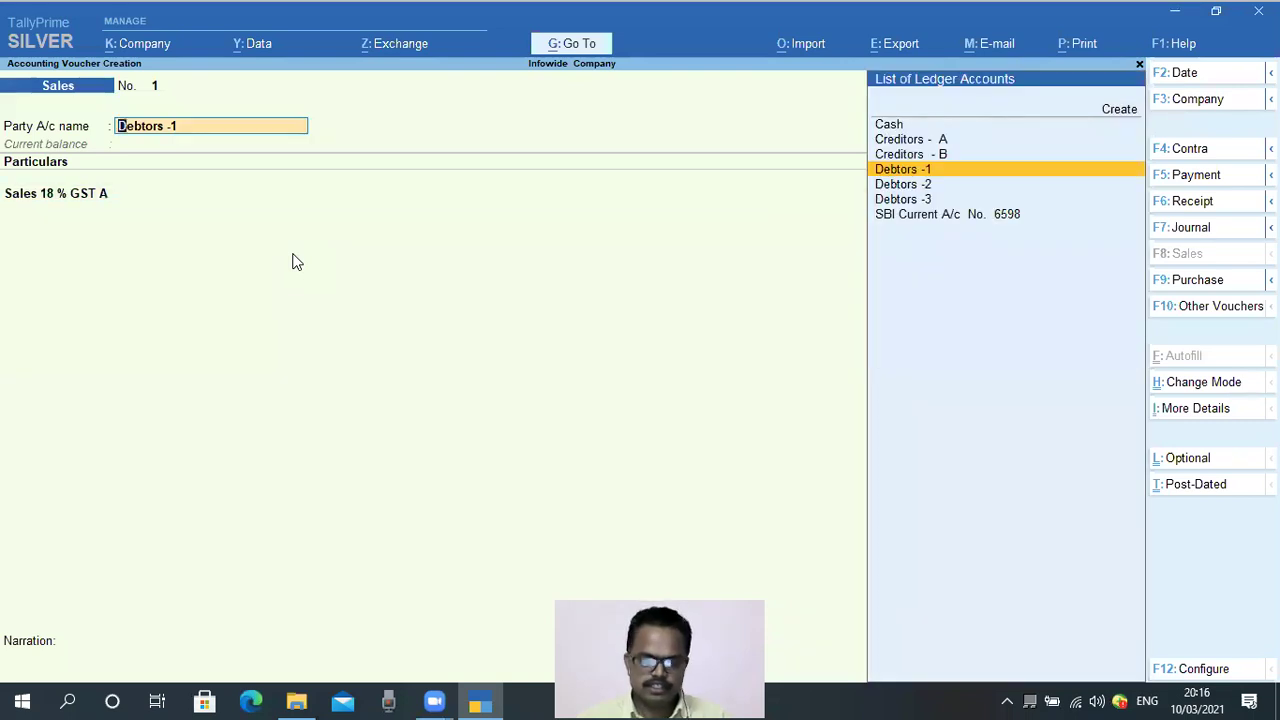
{"action": "key", "text": "ctrl"}
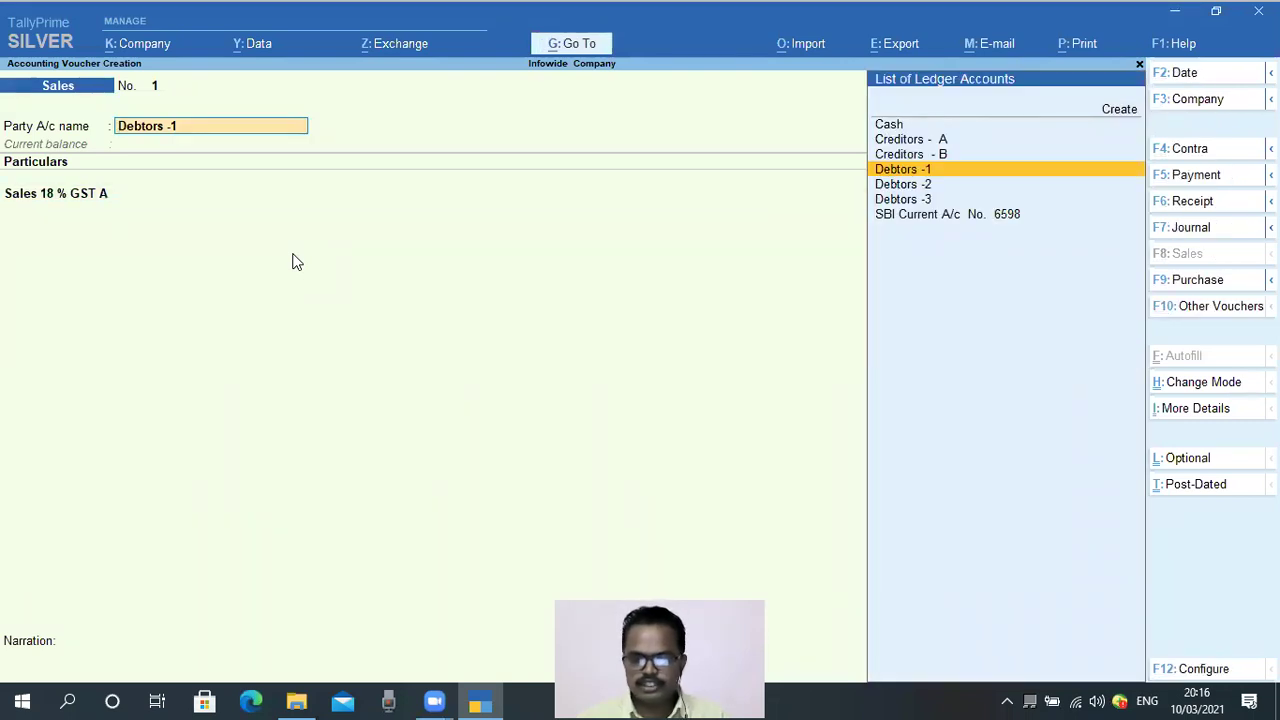
{"action": "key", "text": "ctrl+Return"}
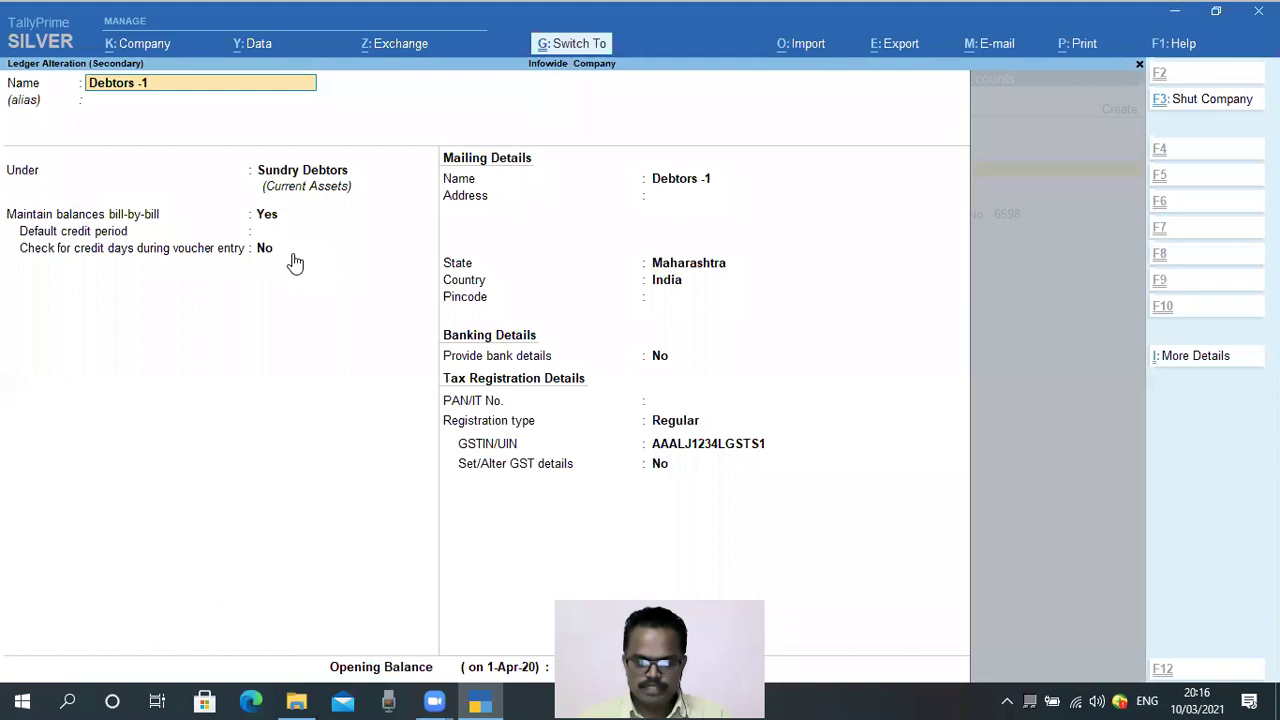
{"action": "key", "text": "Escape"}
{"action": "key", "text": "y"}
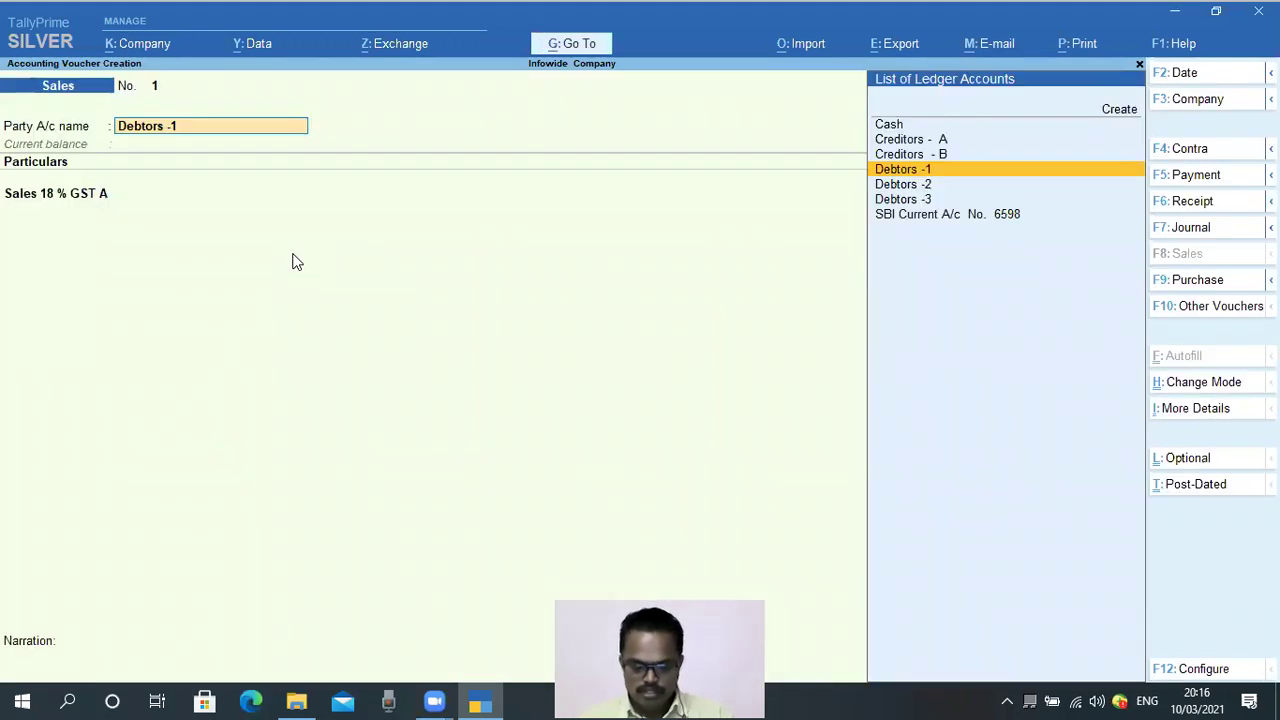
{"action": "key", "text": "ctrl"}
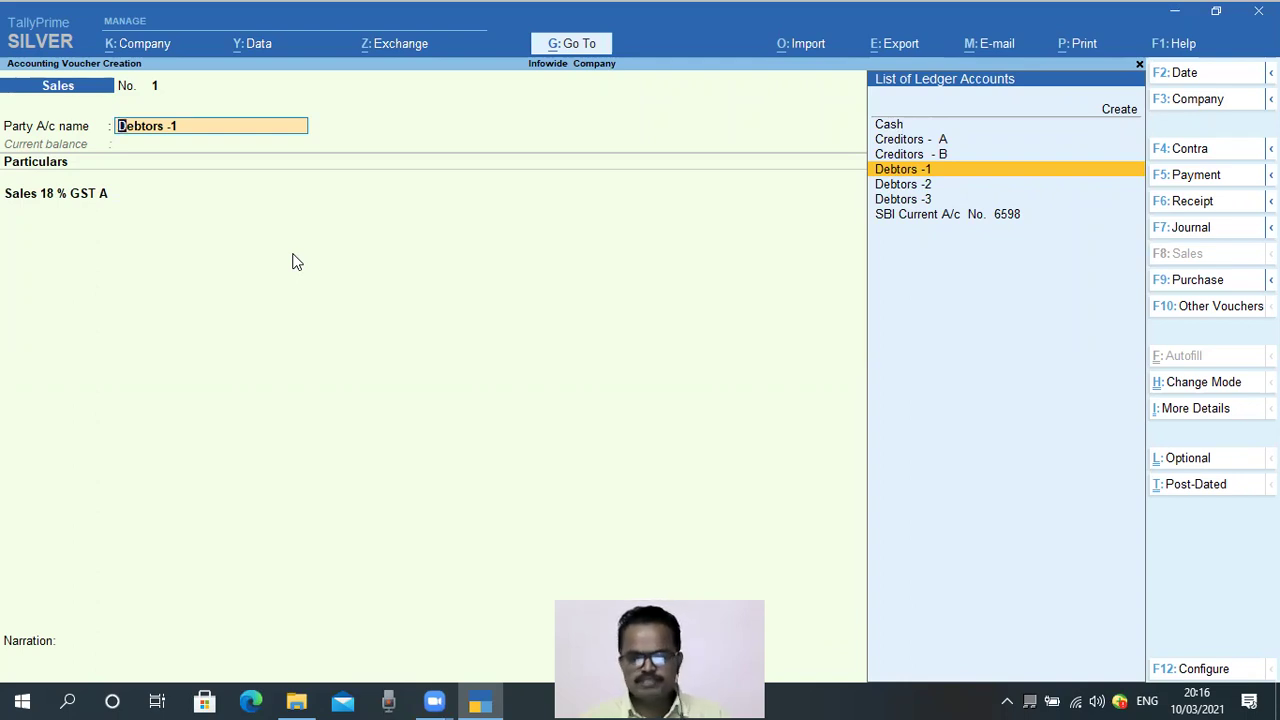
{"action": "key", "text": "ctrl+Return"}
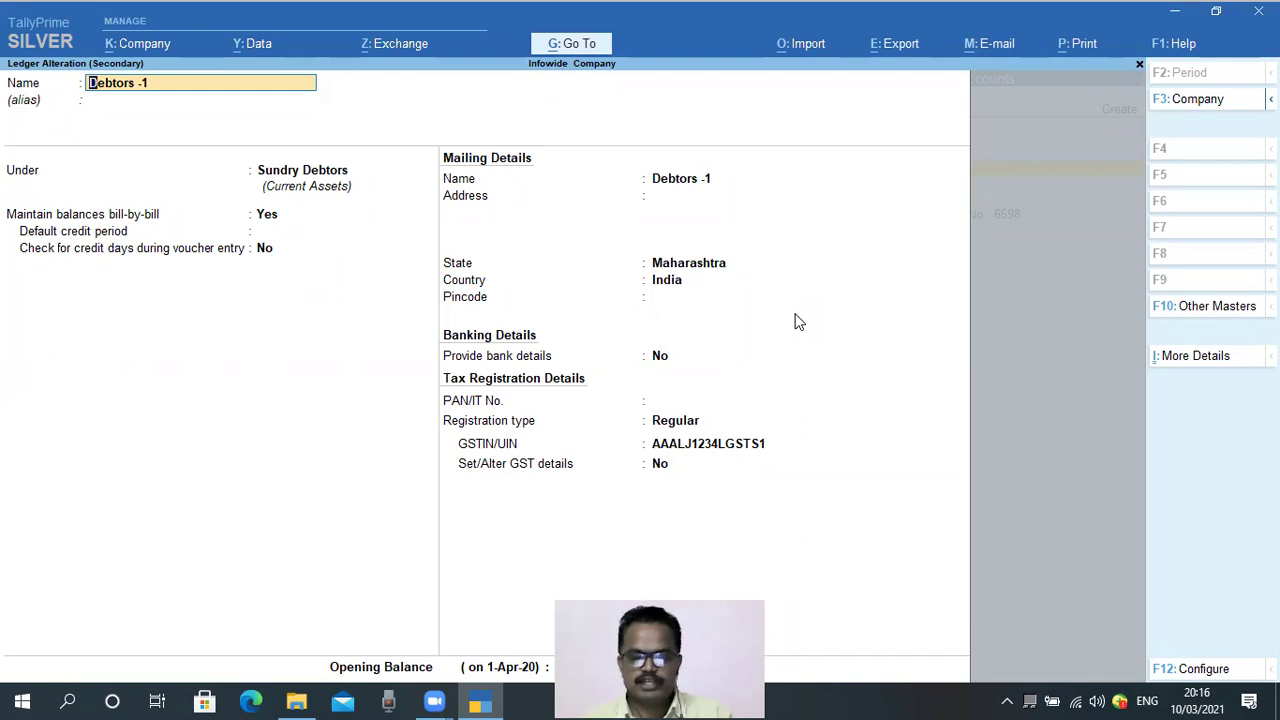
{"action": "key", "text": "Escape"}
{"action": "key", "text": "Escape"}
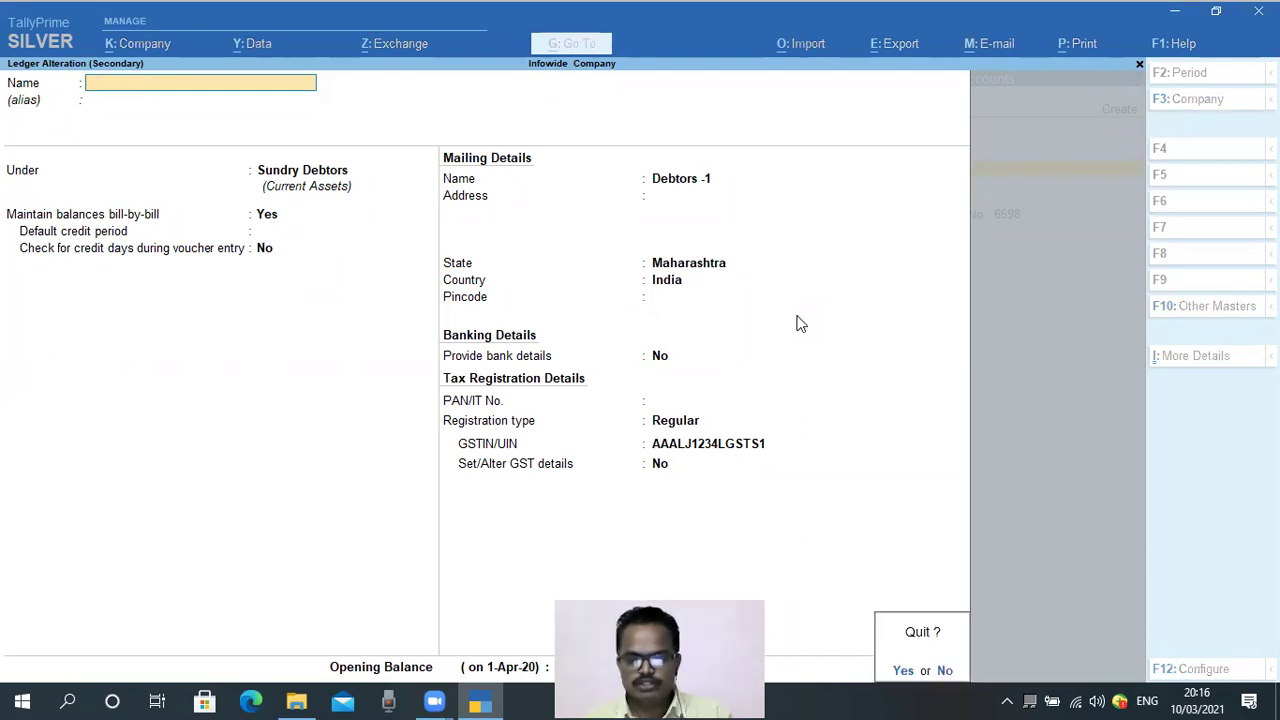
{"action": "key", "text": "y"}
- Add the Input 9 % SGST ledger to the sales voucher on the line below Sales 18 % GST A
{"action": "key", "text": "Return"}
{"action": "key", "text": "Return"}
{"action": "key", "text": "Return"}
{"action": "key", "text": "Return"}
{"action": "key", "text": "Return"}
{"action": "key", "text": "Return"}
{"action": "key", "text": "Return"}
{"action": "key", "text": "Return"}
{"action": "key", "text": "Return"}
{"action": "key", "text": "Return"}
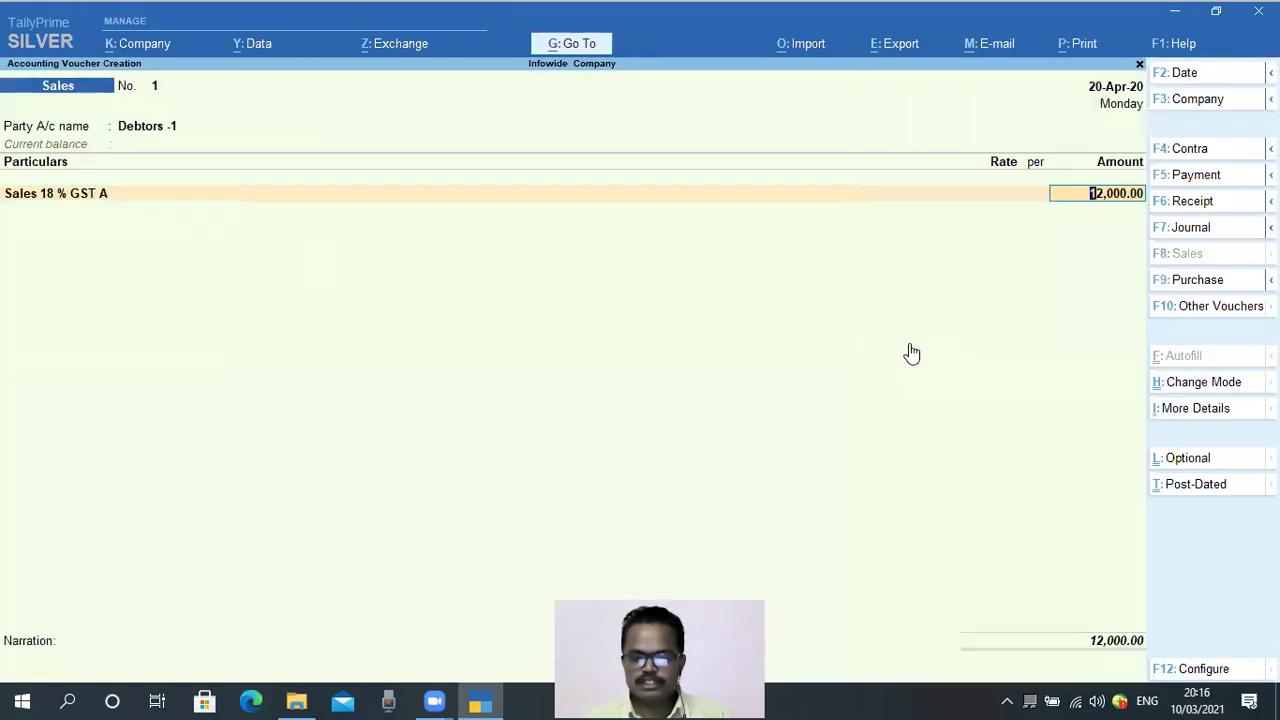
{"action": "key", "text": "Return"}
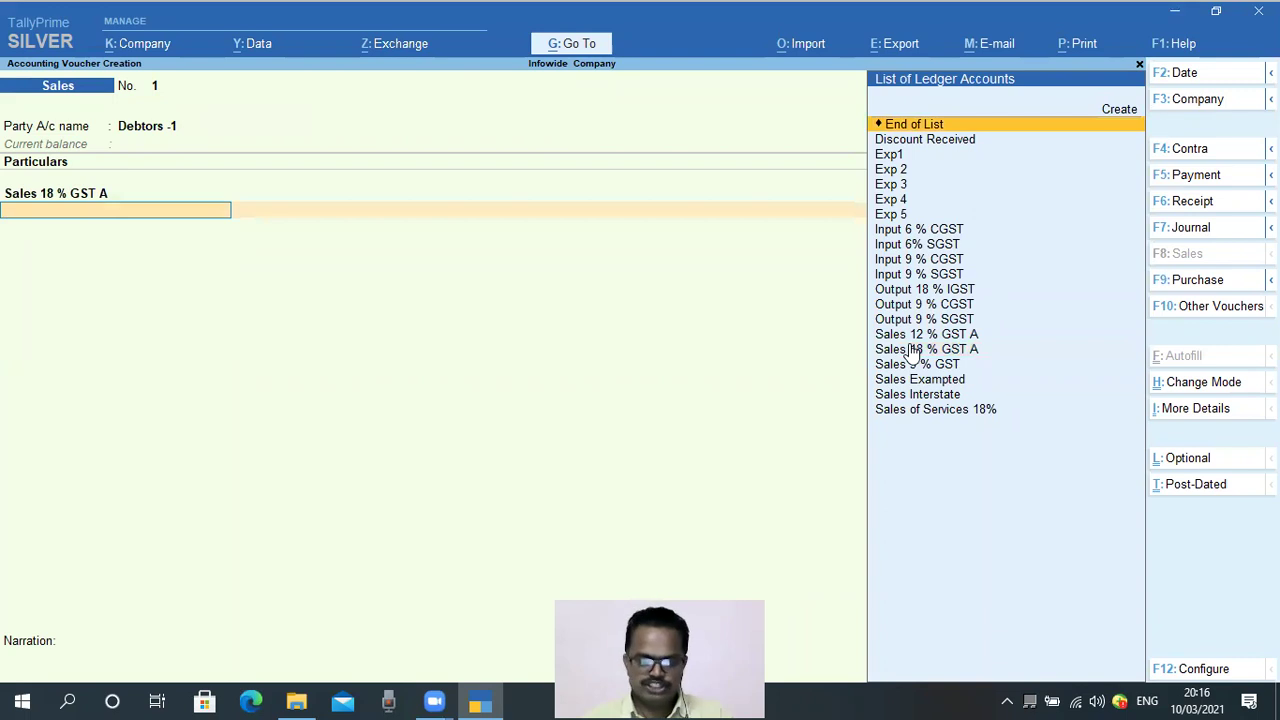
{"action": "type", "text": "Sg"}
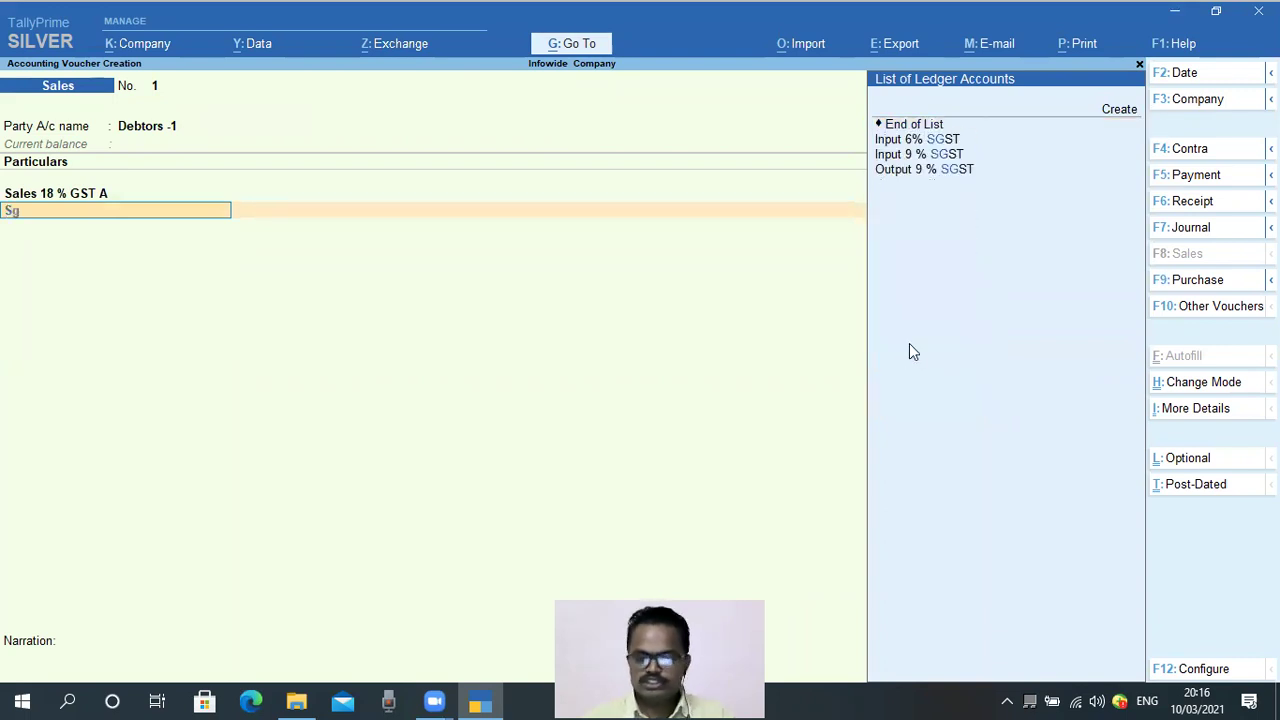
{"action": "key", "text": "Down"}
{"action": "key", "text": "Down"}
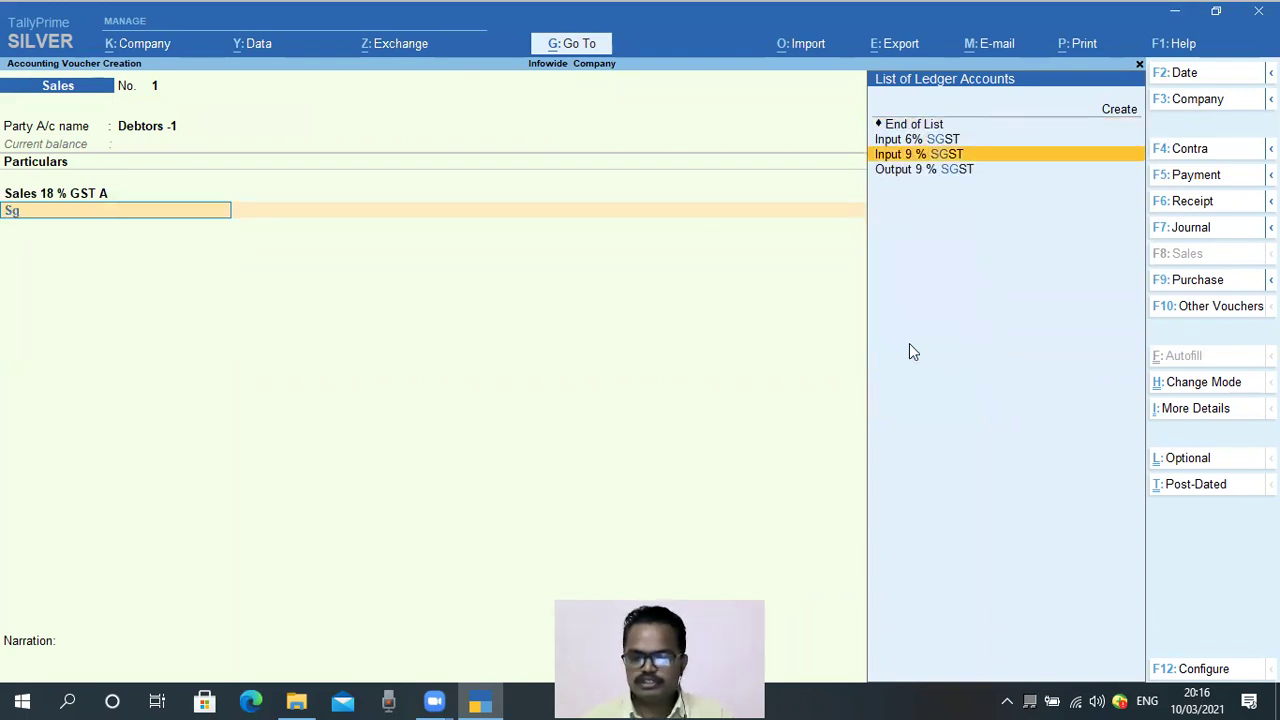
{"action": "key", "text": "Return"}
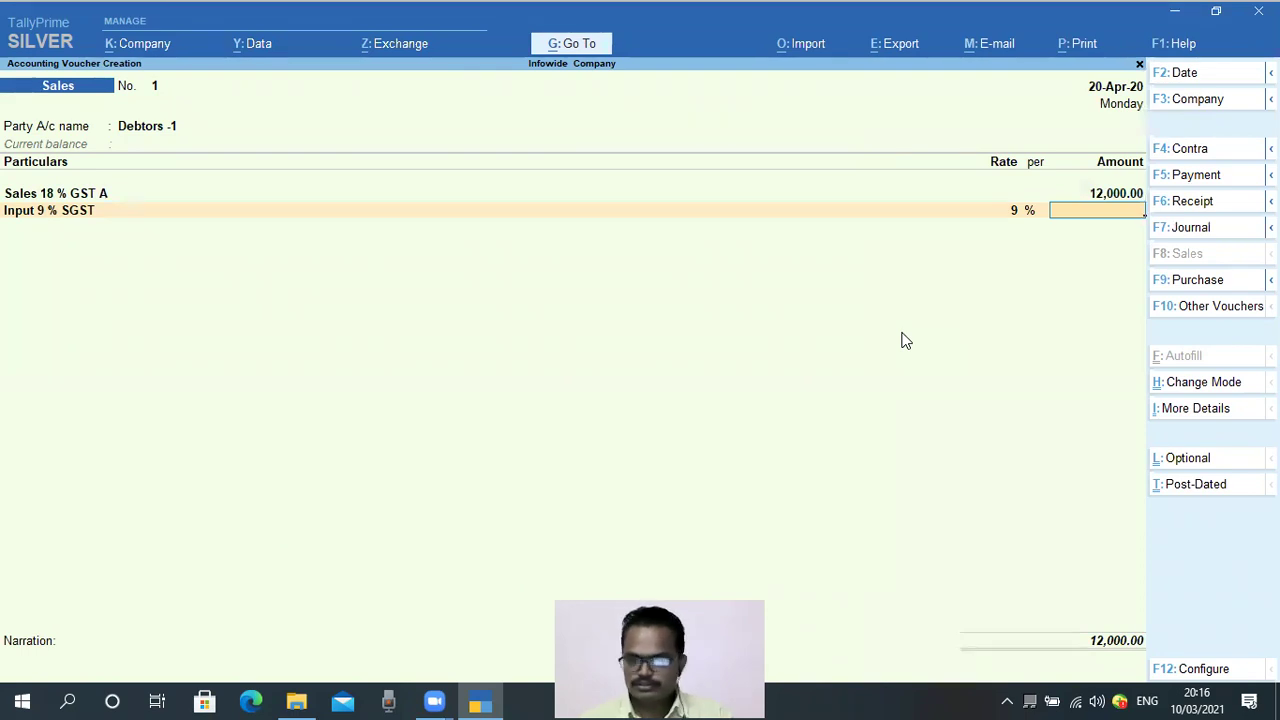
- Open the Sales 18 % GST A ledger for alteration from the voucher and set its type of supply to Goods
{"action": "key", "text": "BackSpace"}
{"action": "key", "text": "BackSpace"}
{"action": "key", "text": "BackSpace"}
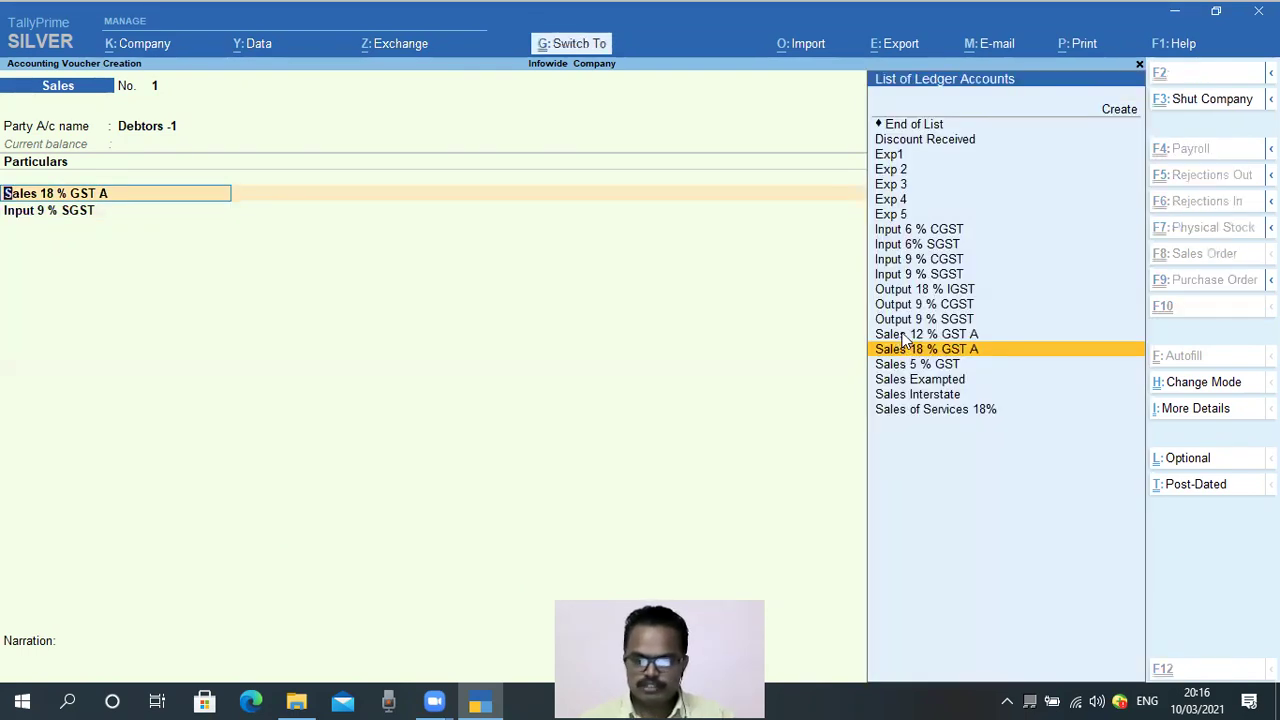
{"action": "key", "text": "ctrl+Return"}
{"action": "key", "text": "Return"}
{"action": "key", "text": "Return"}
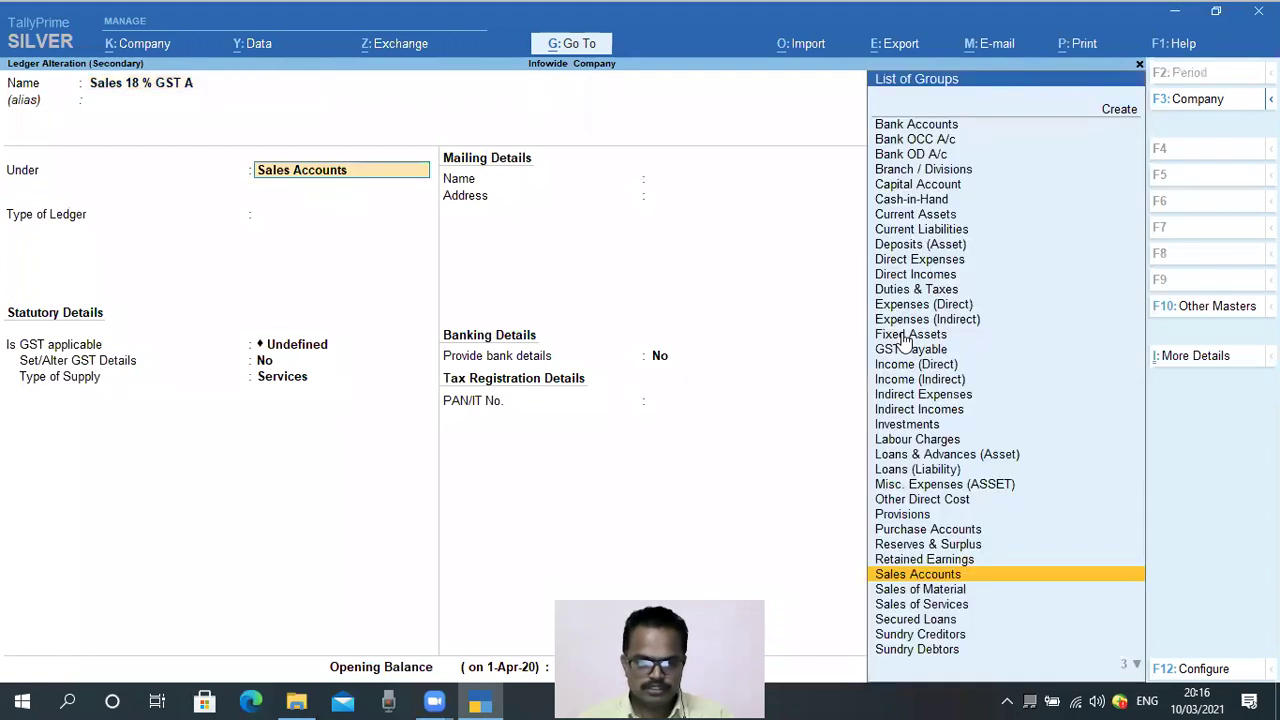
{"action": "key", "text": "Return"}
{"action": "key", "text": "Return"}
{"action": "key", "text": "Return"}
{"action": "key", "text": "Return"}
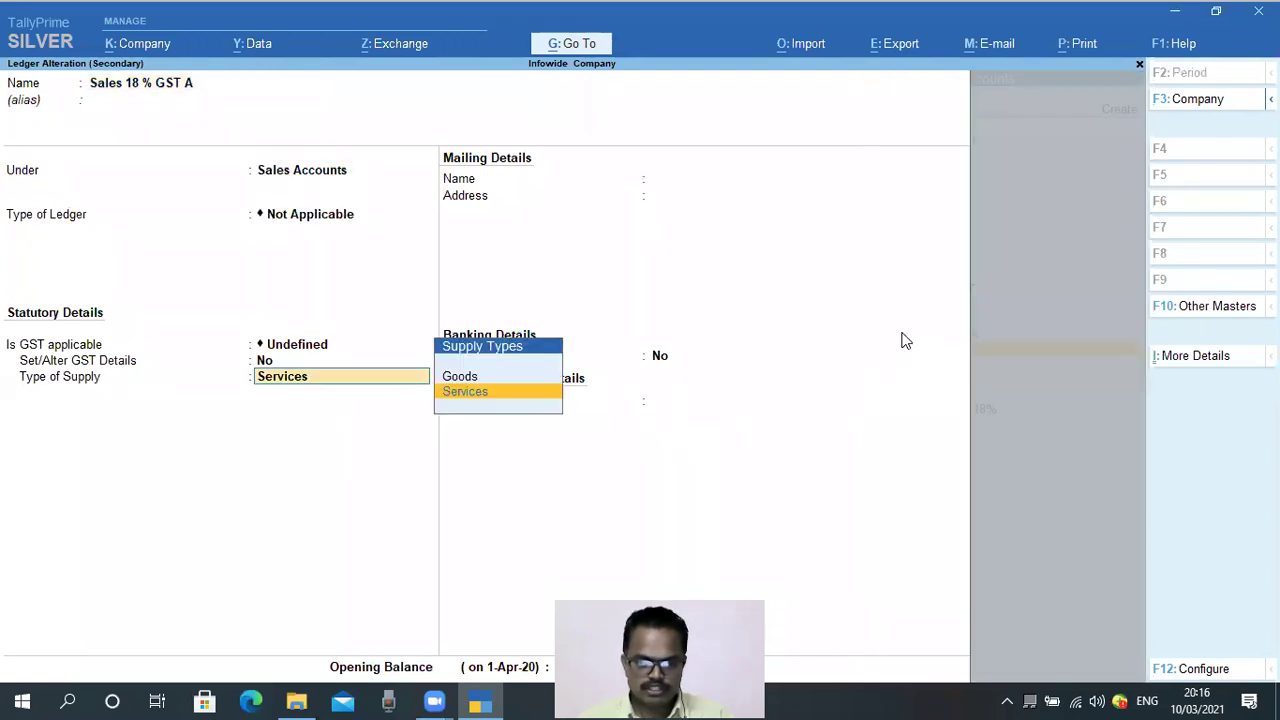
{"action": "key", "text": "Up"}
{"action": "key", "text": "Return"}
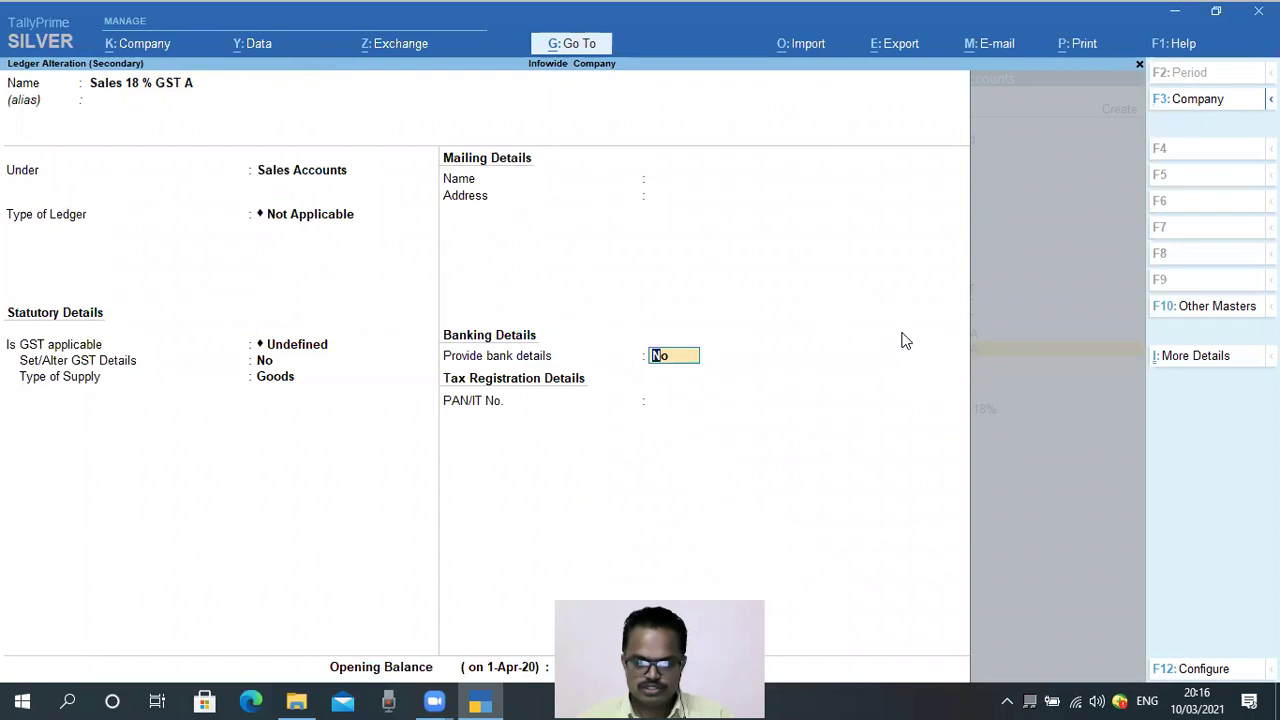
- Set GST to Applicable in the statutory details of the Sales 18 % GST A ledger
{"action": "key", "text": "Return"}
{"action": "key", "text": "BackSpace"}
{"action": "key", "text": "BackSpace"}
{"action": "key", "text": "BackSpace"}
{"action": "key", "text": "Return"}
{"action": "key", "text": "BackSpace"}
{"action": "key", "text": "Up"}
{"action": "key", "text": "Up"}
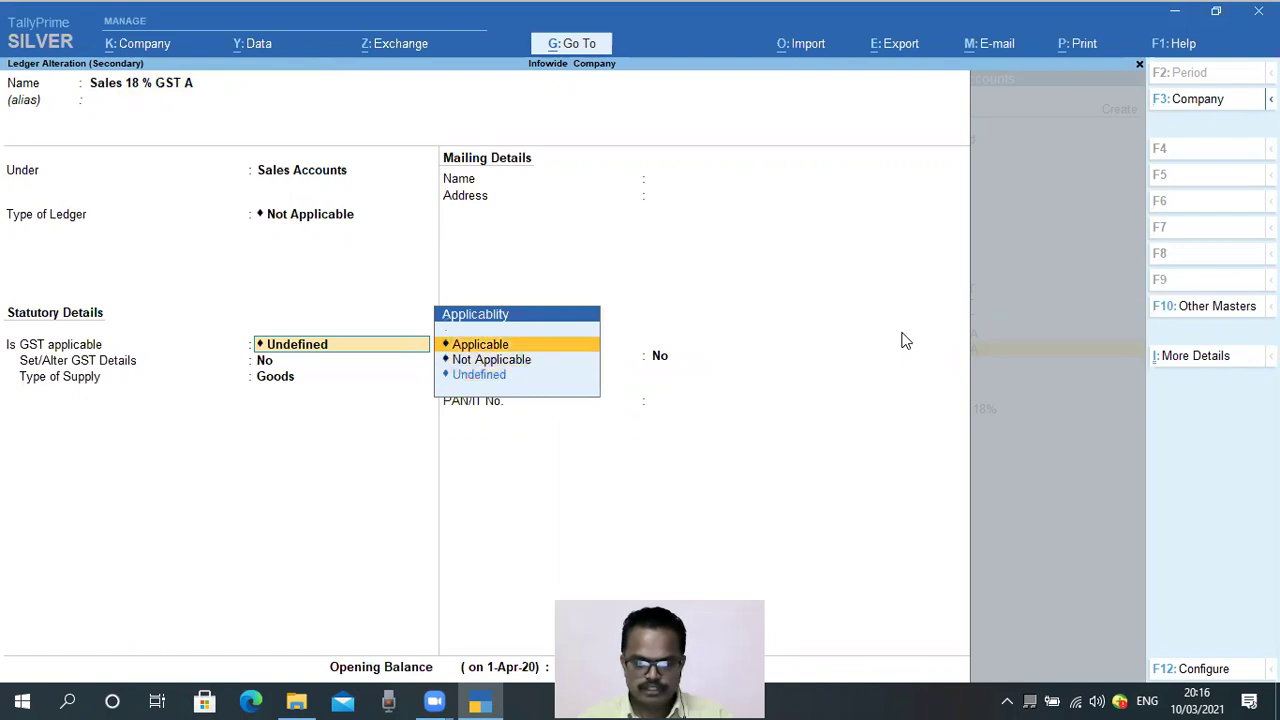
{"action": "key", "text": "Return"}
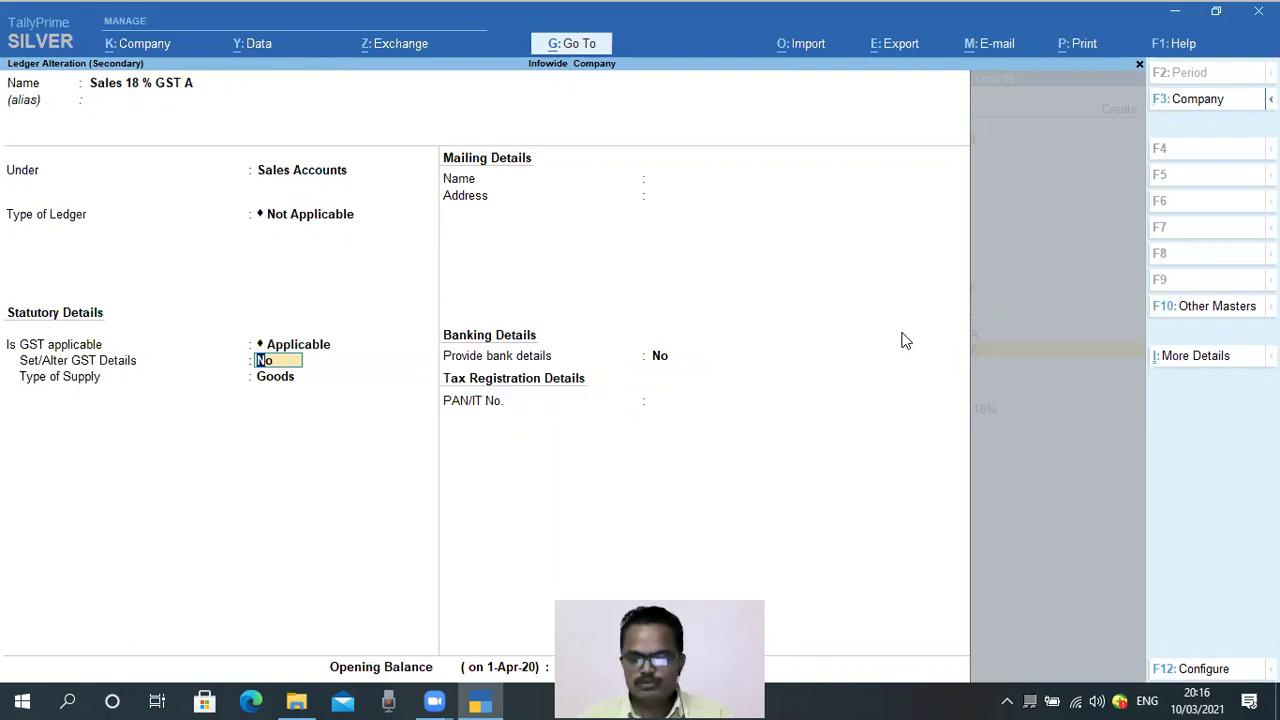
- Enable the sales ledger's GST details and choose Sales Taxable as the nature of transaction
{"action": "key", "text": "y"}
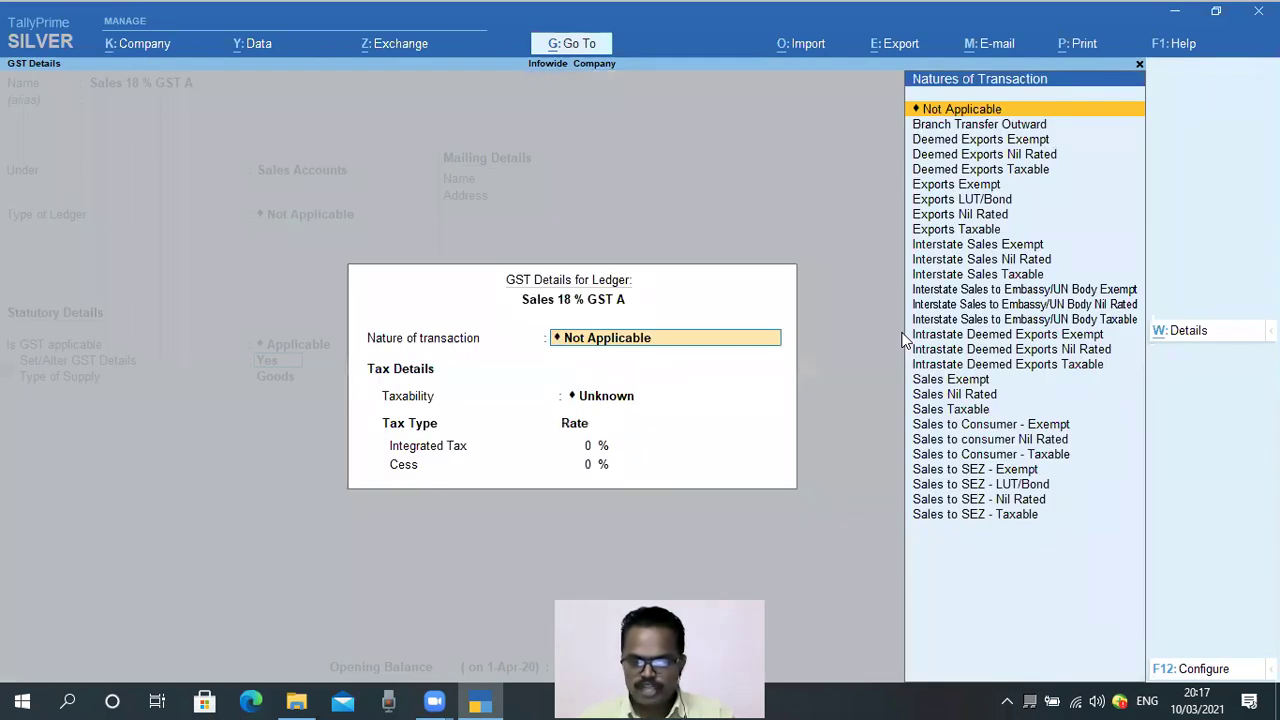
{"action": "key", "text": "Down"}
{"action": "key", "text": "Down"}
{"action": "key", "text": "Down"}
{"action": "key", "text": "Down"}
{"action": "key", "text": "Down"}
{"action": "key", "text": "Down"}
{"action": "key", "text": "Down"}
{"action": "key", "text": "Down"}
{"action": "key", "text": "Down"}
{"action": "key", "text": "Down"}
{"action": "key", "text": "Down"}
{"action": "key", "text": "Down"}
{"action": "key", "text": "Down"}
{"action": "key", "text": "Down"}
{"action": "key", "text": "Down"}
{"action": "key", "text": "Down"}
{"action": "key", "text": "Down"}
{"action": "key", "text": "Down"}
{"action": "key", "text": "Down"}
{"action": "key", "text": "Down"}
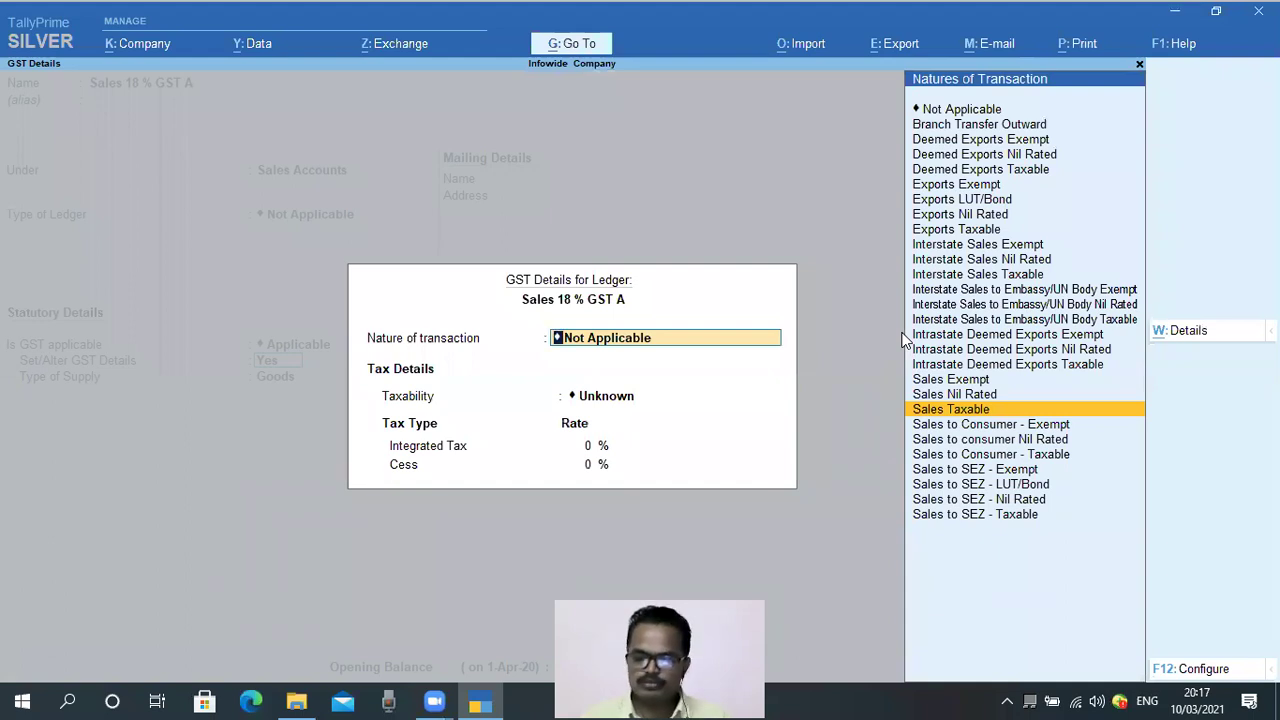
{"action": "key", "text": "Return"}
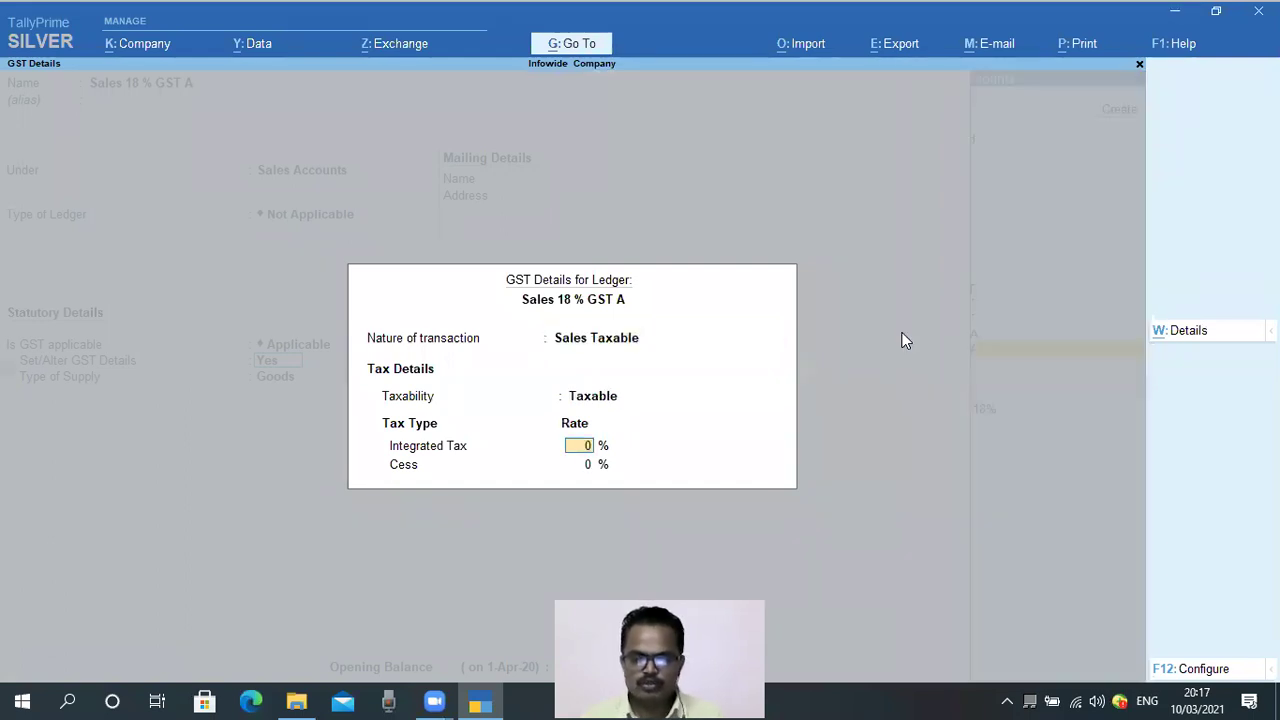
- Set the sales ledger's integrated tax rate to 18 % and save the altered ledger
{"action": "type", "text": "18"}
{"action": "key", "text": "Return"}
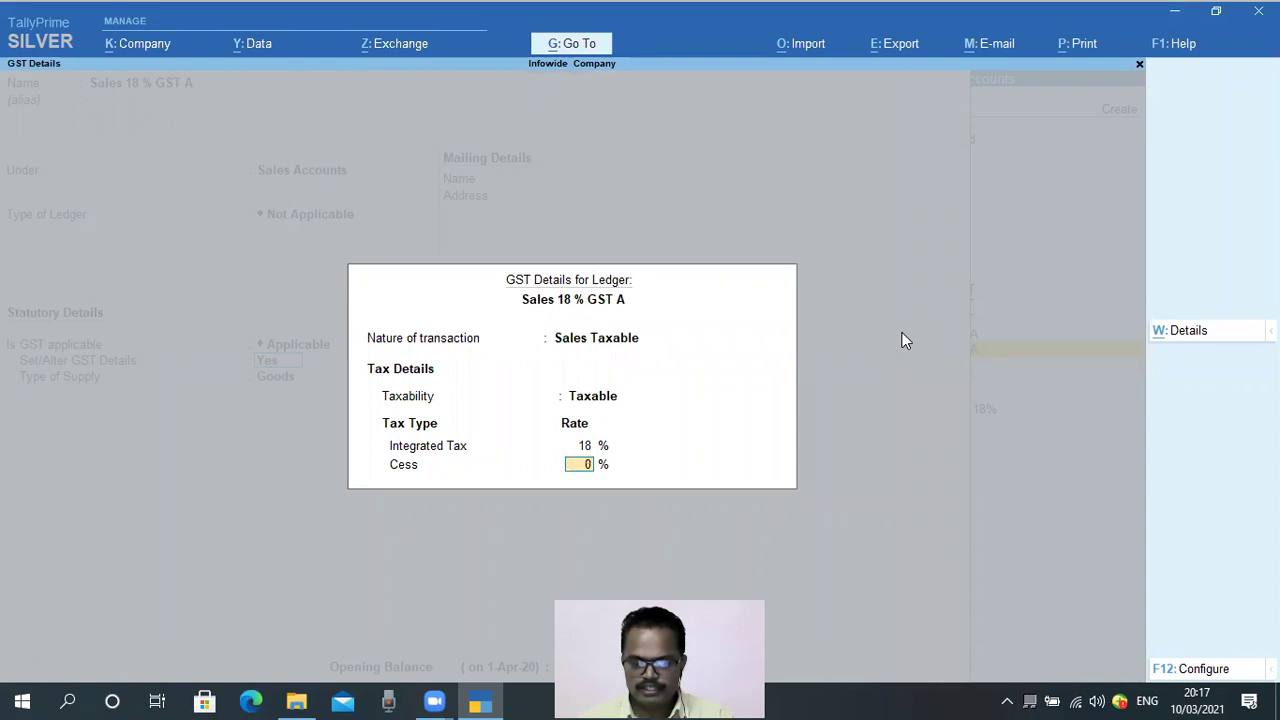
{"action": "key", "text": "Return"}
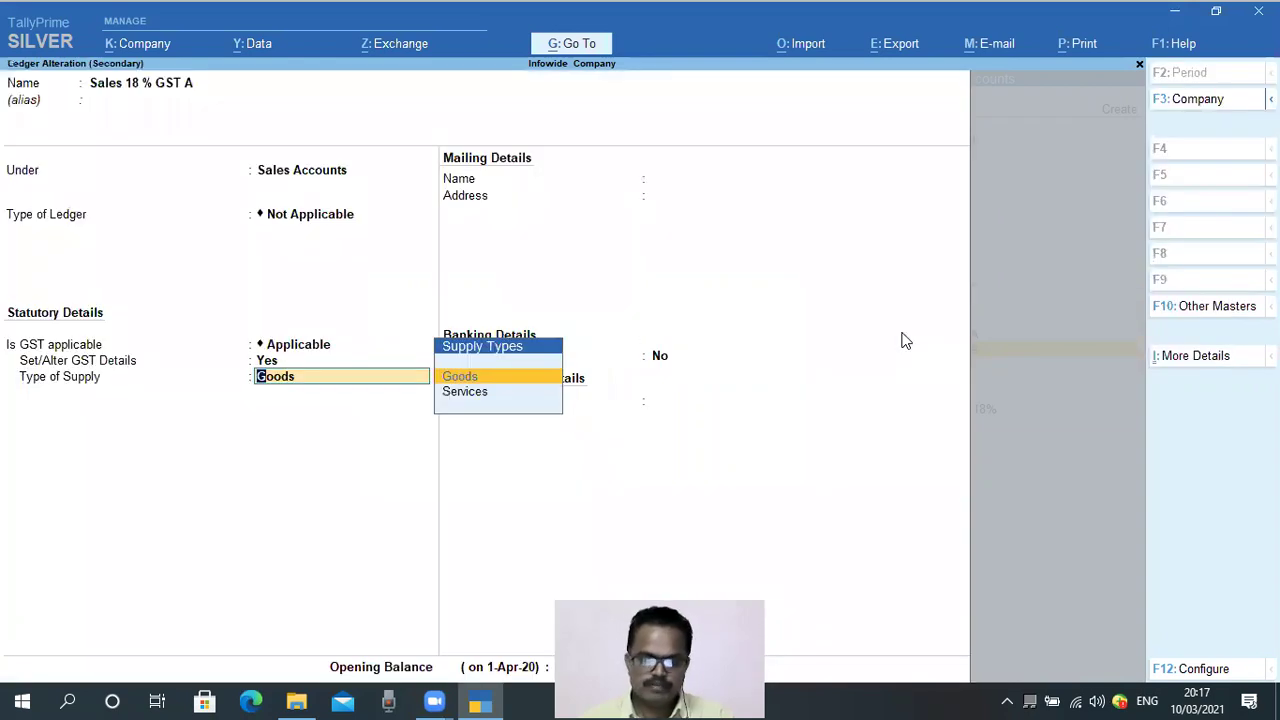
{"action": "key", "text": "Return"}
{"action": "key", "text": "Return"}
{"action": "key", "text": "Return"}
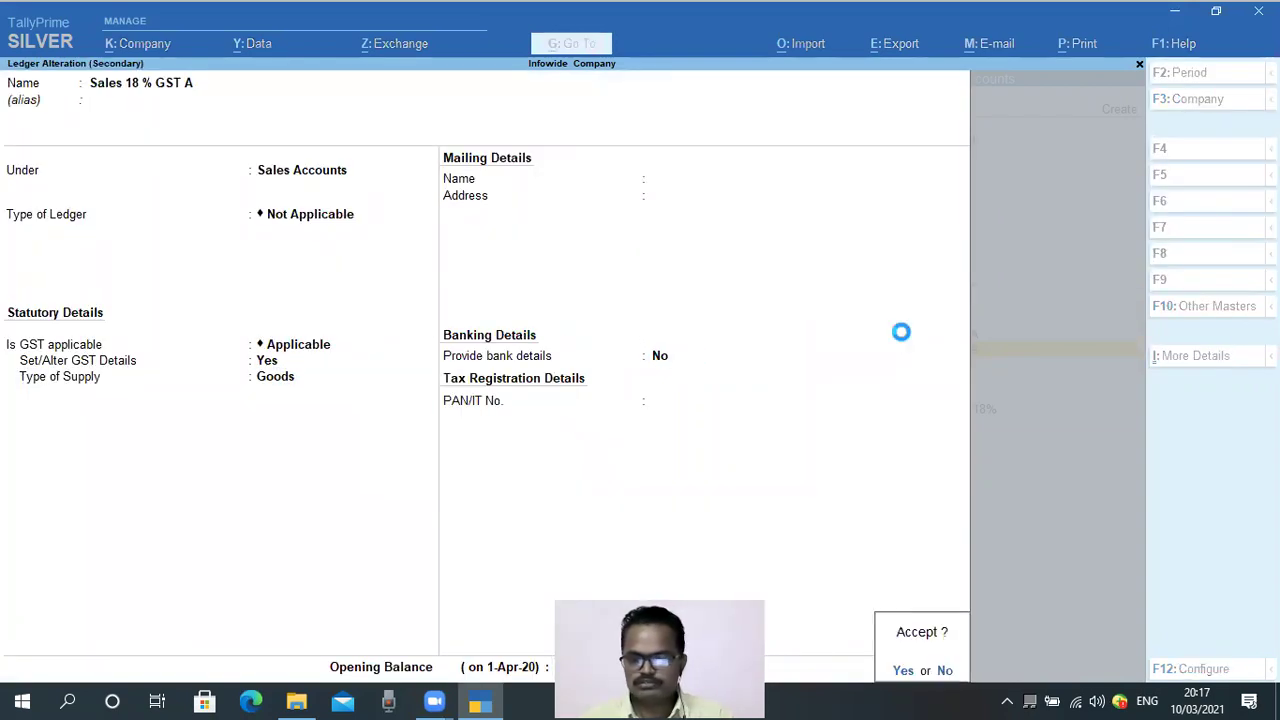
{"action": "key", "text": "Return"}
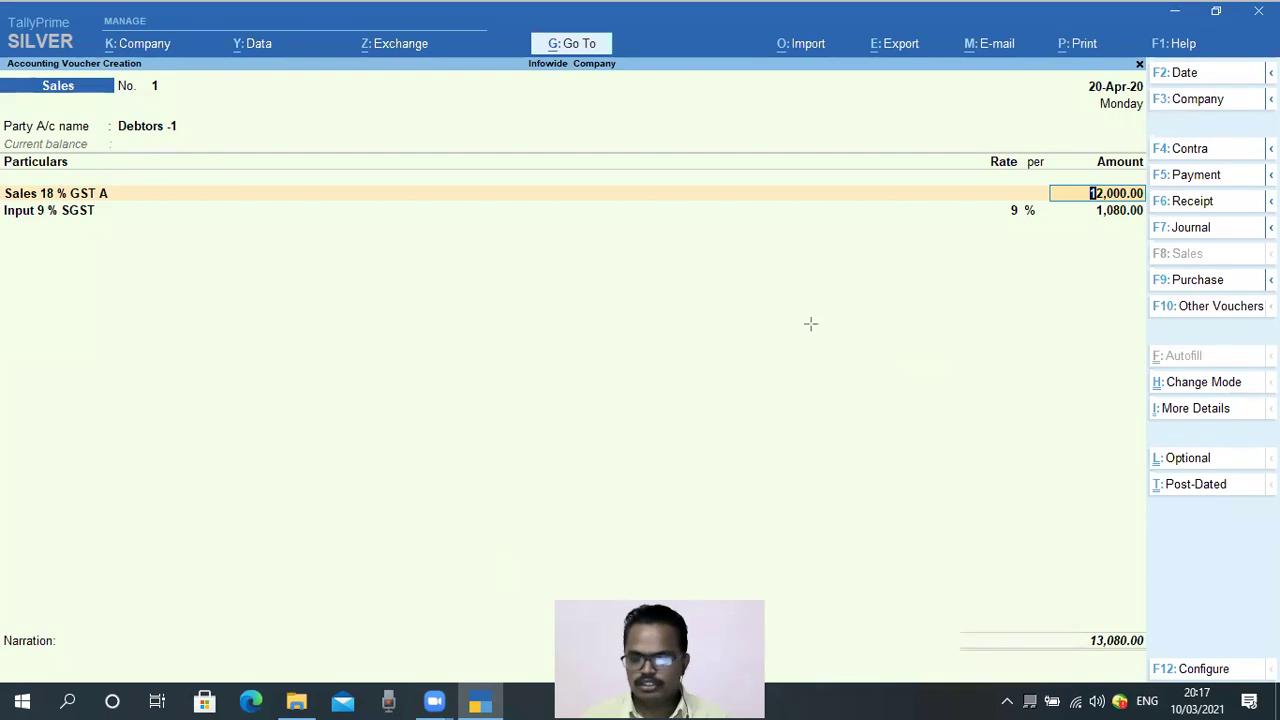
{"action": "mouse_move", "coordinate": [996, 192]}
{"action": "left_mouse_down"}
{"action": "mouse_move", "coordinate": [1014, 237]}
{"action": "mouse_move", "coordinate": [1148, 229]}
{"action": "left_mouse_up"}
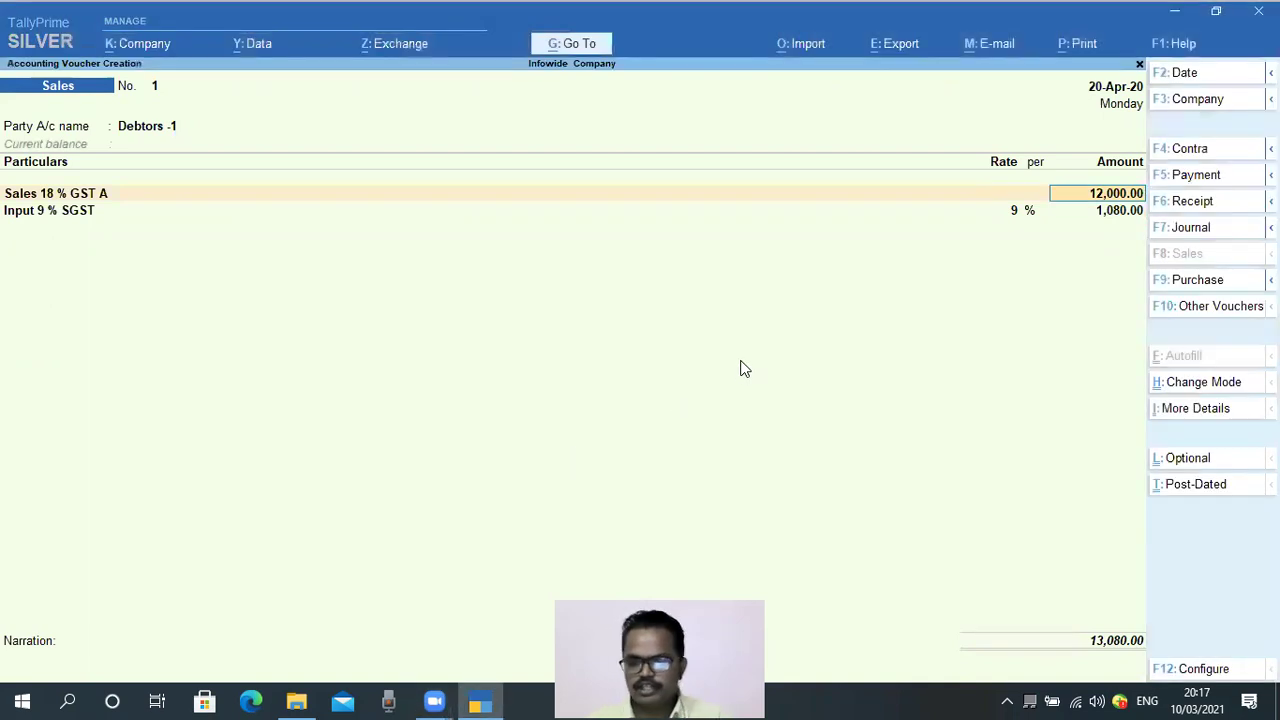
- Replace the Input 9 % SGST ledger in the voucher's particulars with Output 9 % SGST
{"action": "key", "text": "Return"}
{"action": "key", "text": "Return"}
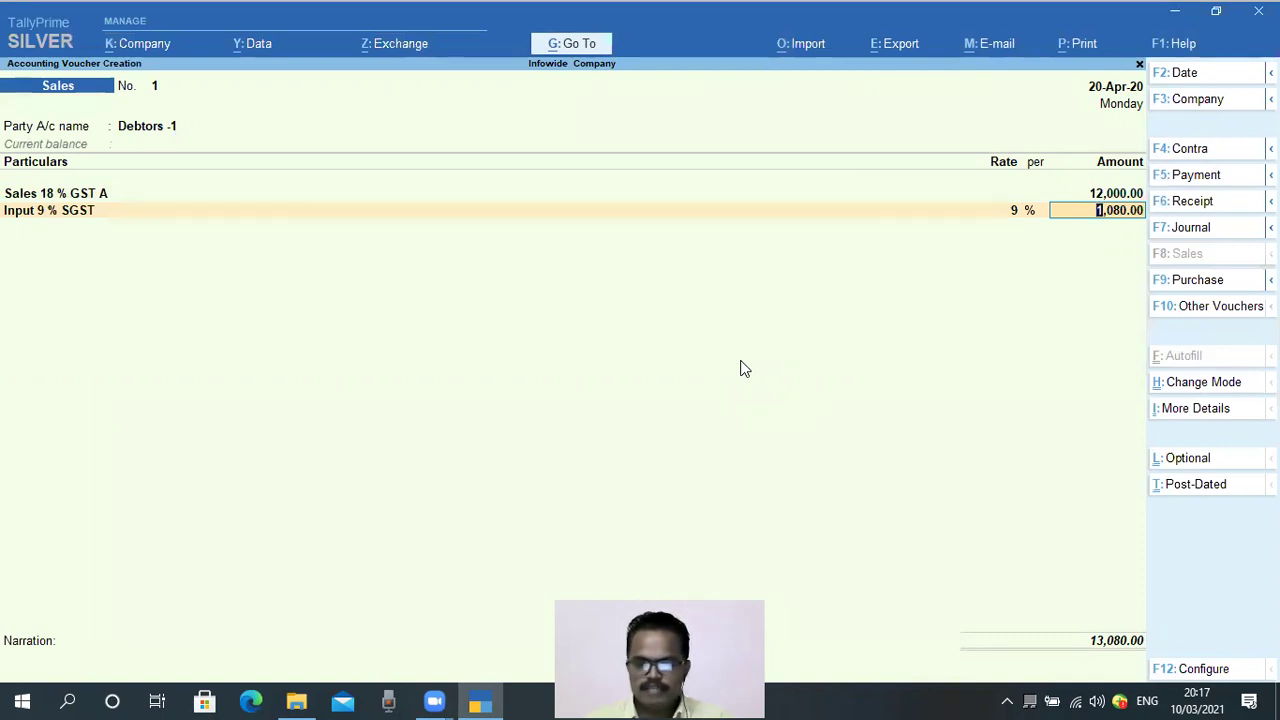
{"action": "key", "text": "Return"}
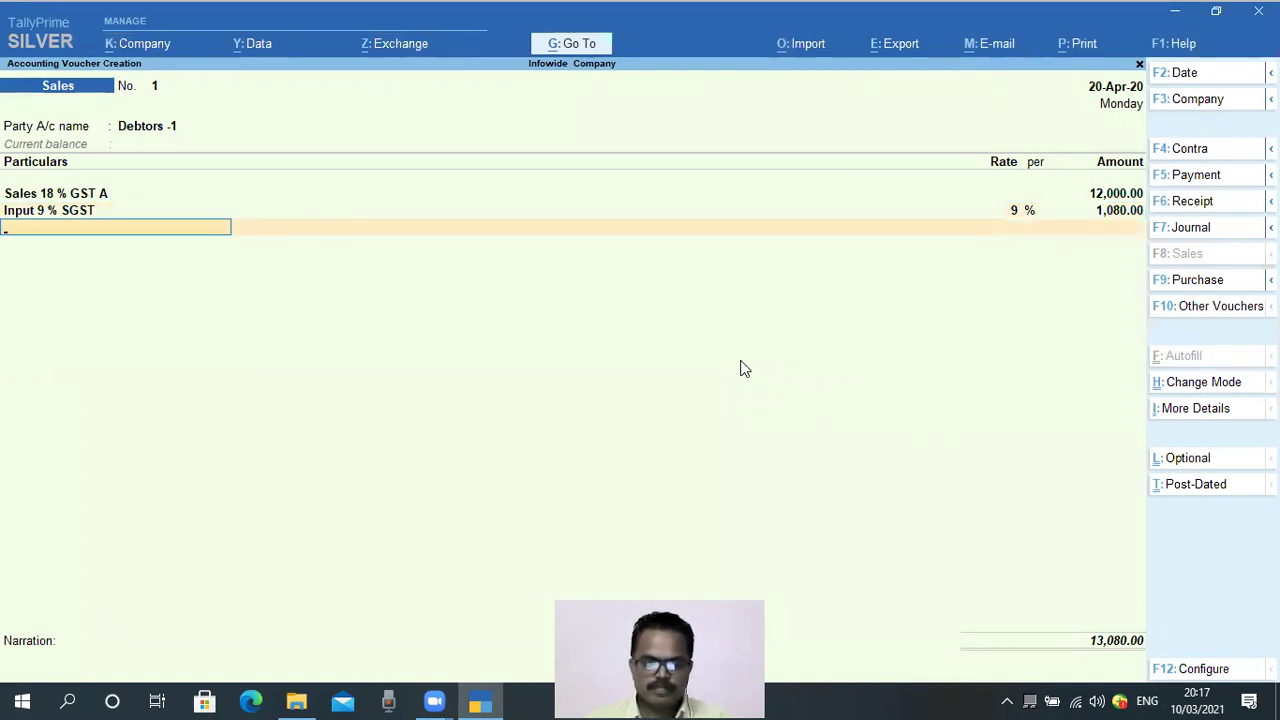
{"action": "key", "text": "BackSpace"}
{"action": "key", "text": "Down"}
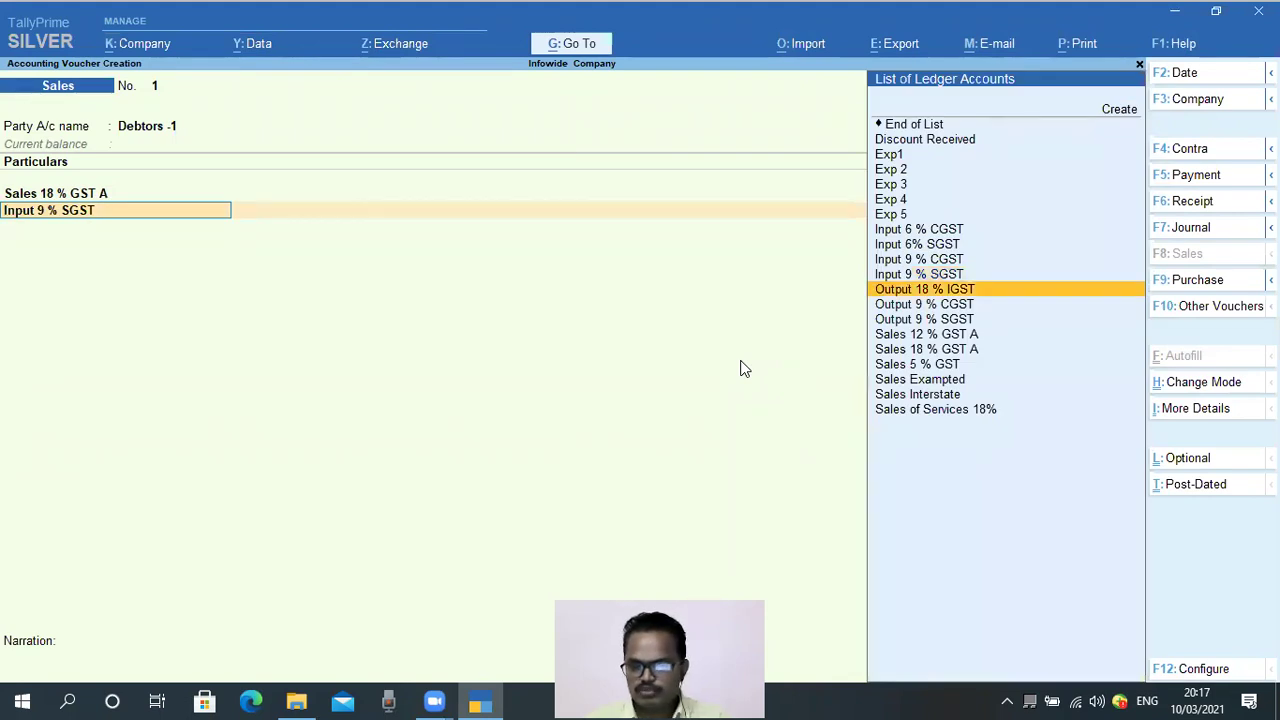
{"action": "key", "text": "Down"}
{"action": "key", "text": "Down"}
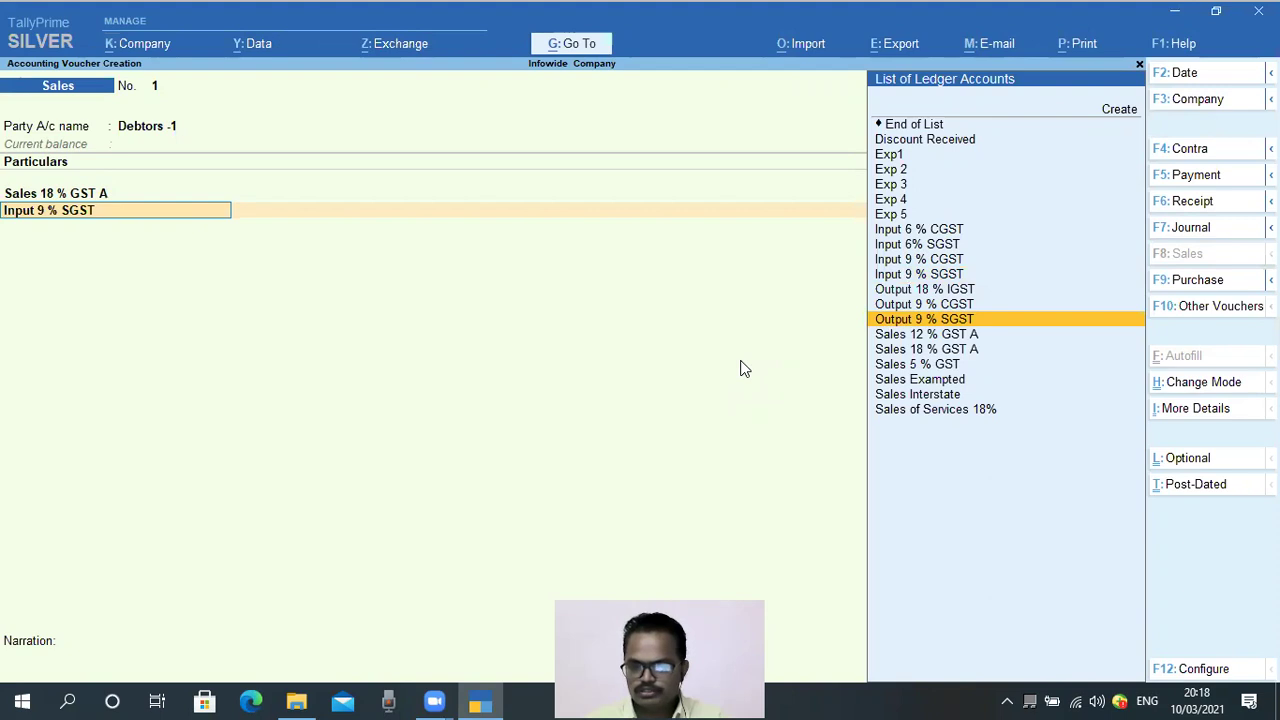
{"action": "key", "text": "Return"}
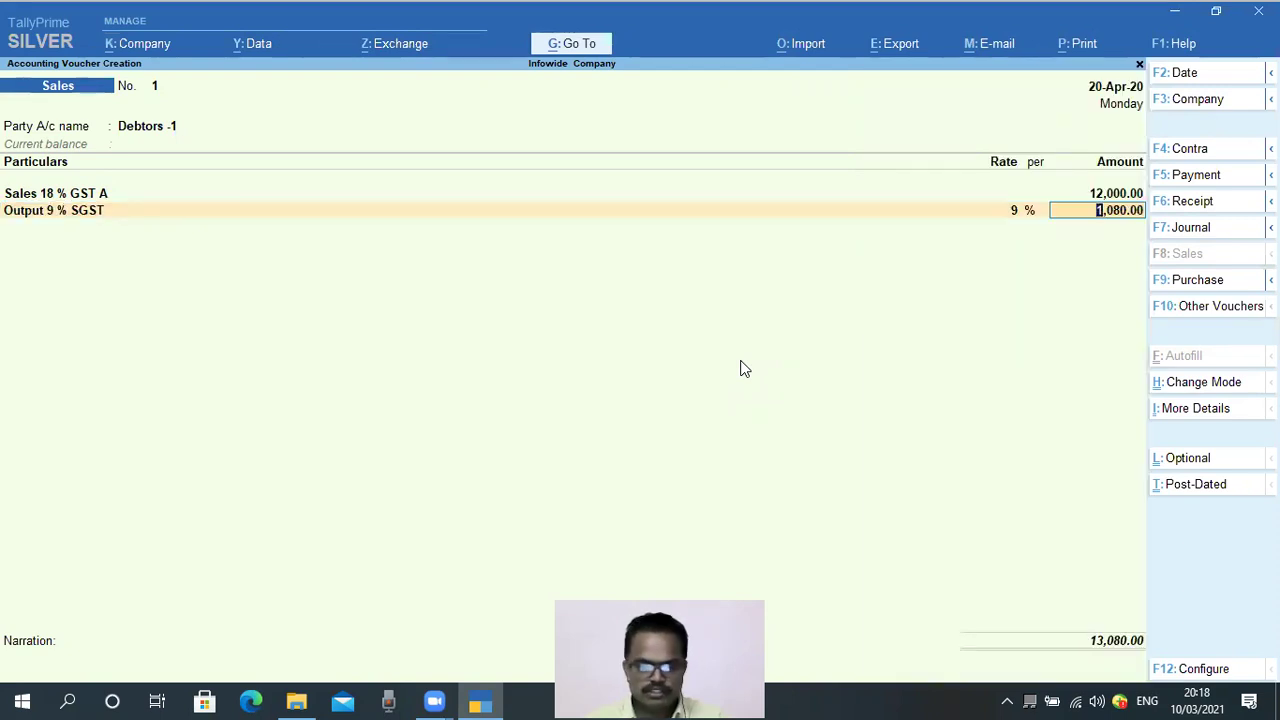
- Add the Output 9 % CGST ledger to the sales voucher on the line below Output 9 % SGST
{"action": "key", "text": "Return"}
{"action": "type", "text": "Out"}
{"action": "key", "text": "Down"}
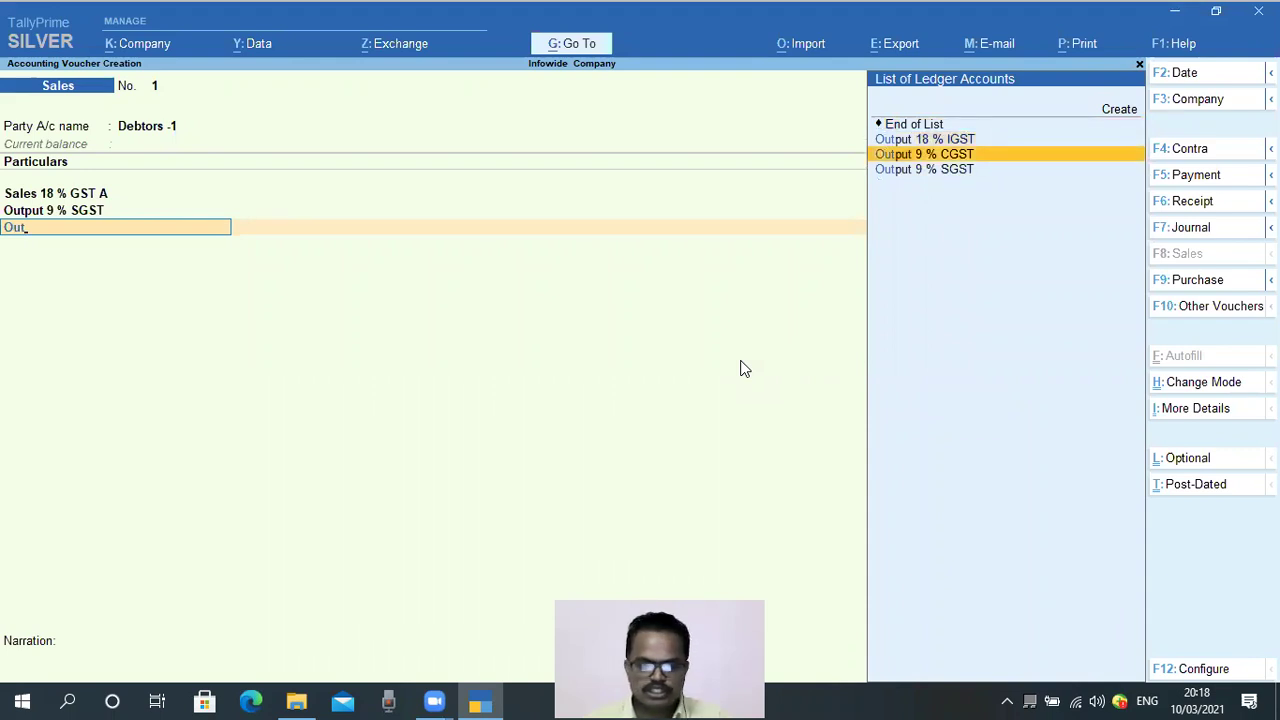
{"action": "key", "text": "Down"}
{"action": "key", "text": "Up"}
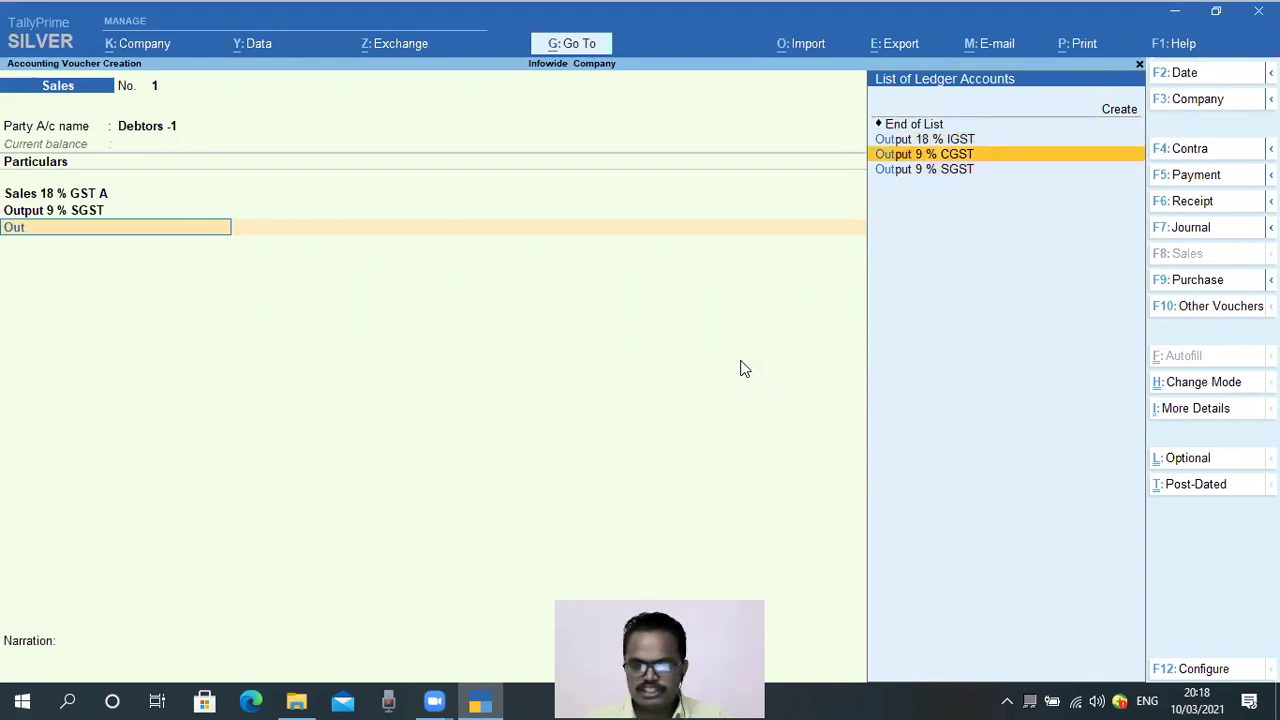
{"action": "key", "text": "Return"}
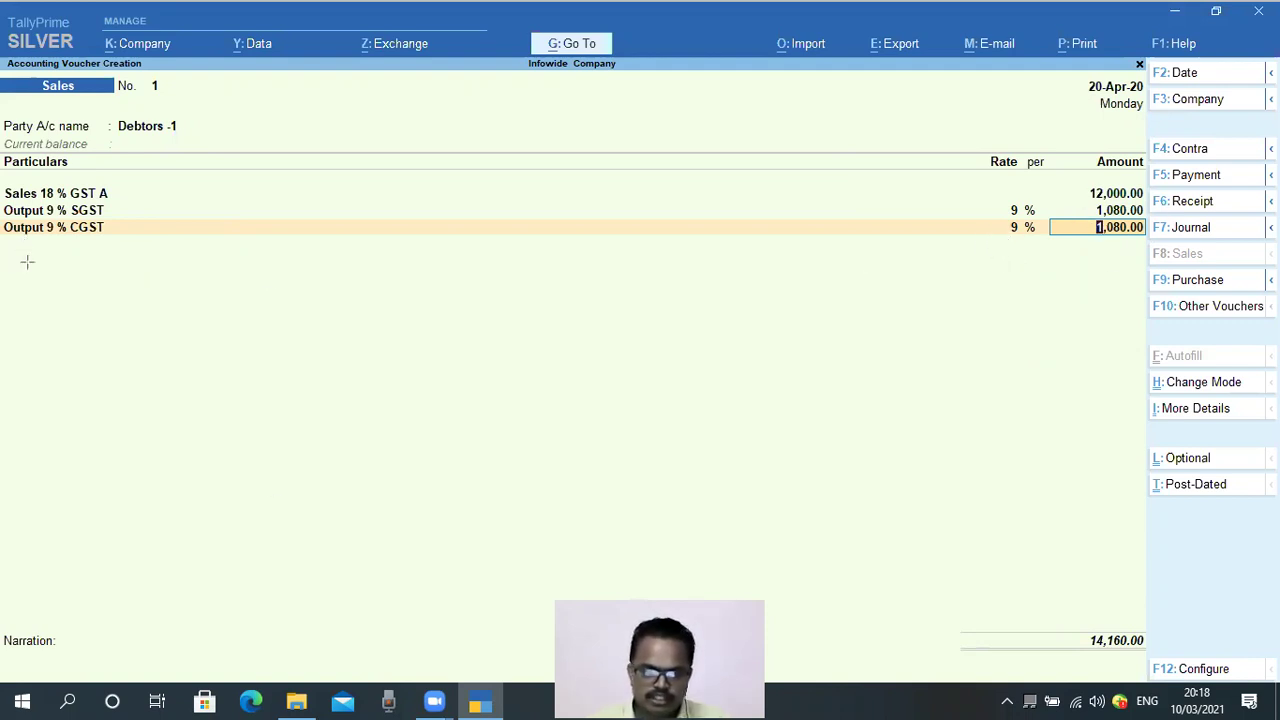
{"action": "left_click_drag", "start_coordinate": [4, 217], "coordinate": [114, 238]}
{"action": "mouse_move", "coordinate": [984, 209]}
{"action": "left_mouse_down"}
{"action": "mouse_move", "coordinate": [1012, 251]}
{"action": "mouse_move", "coordinate": [1067, 243]}
{"action": "left_mouse_up"}
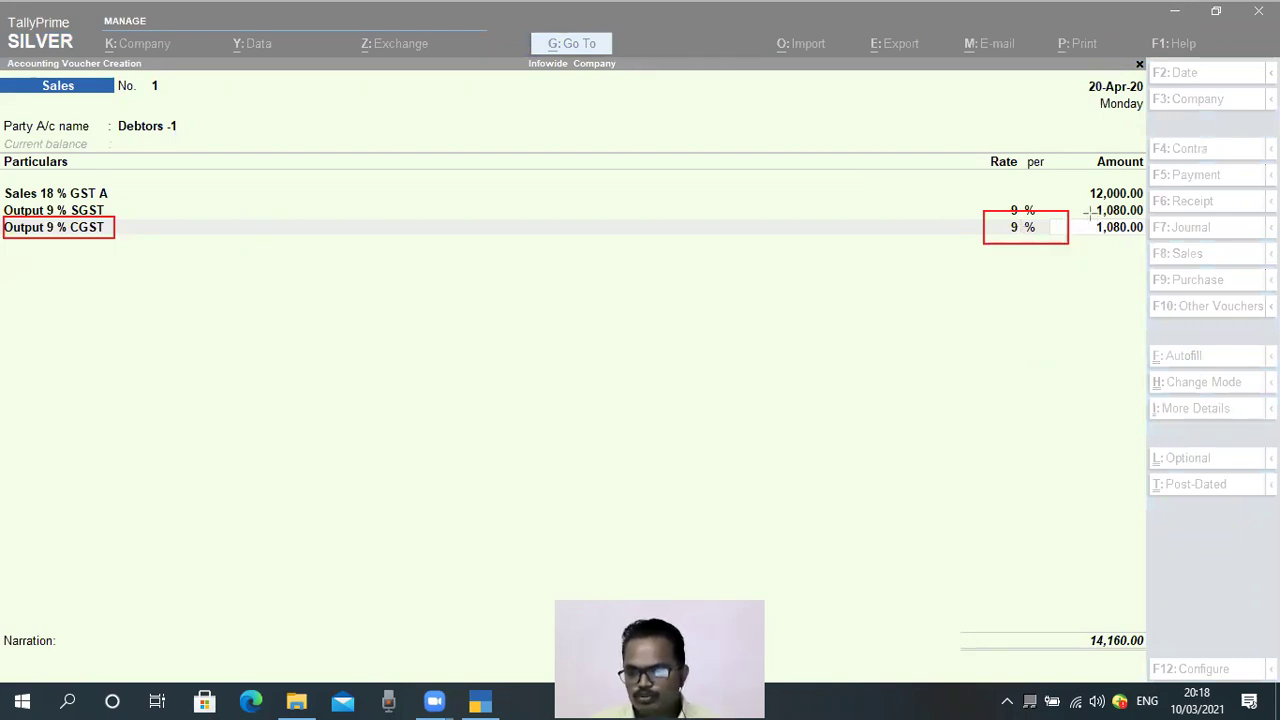
{"action": "left_click_drag", "start_coordinate": [1088, 218], "coordinate": [1155, 243]}
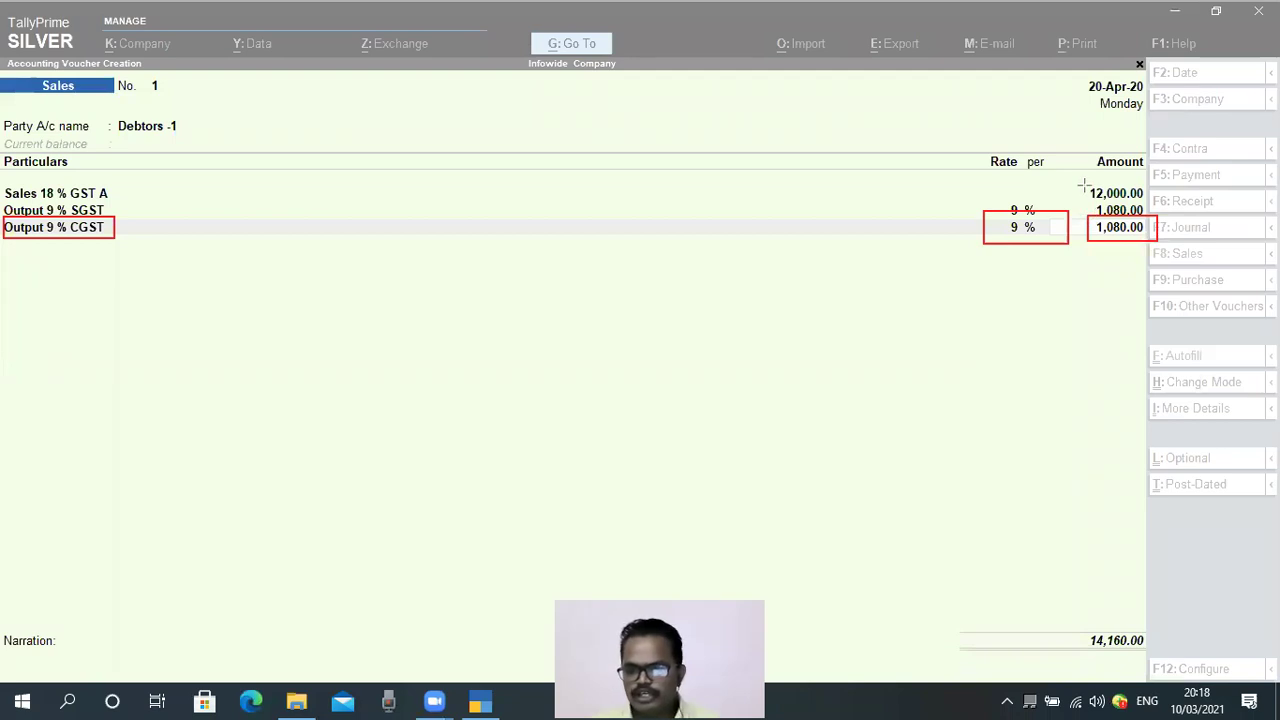
{"action": "left_click_drag", "start_coordinate": [1084, 186], "coordinate": [1150, 201]}
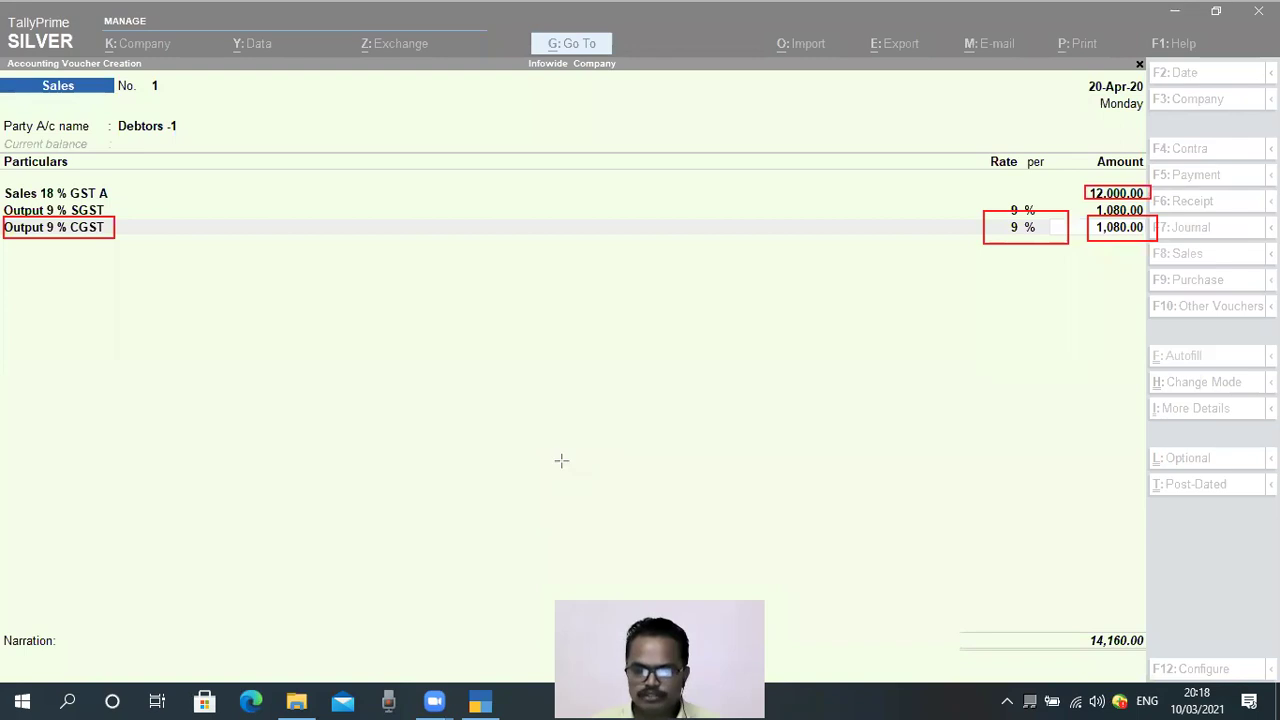
{"action": "key", "text": "e"}
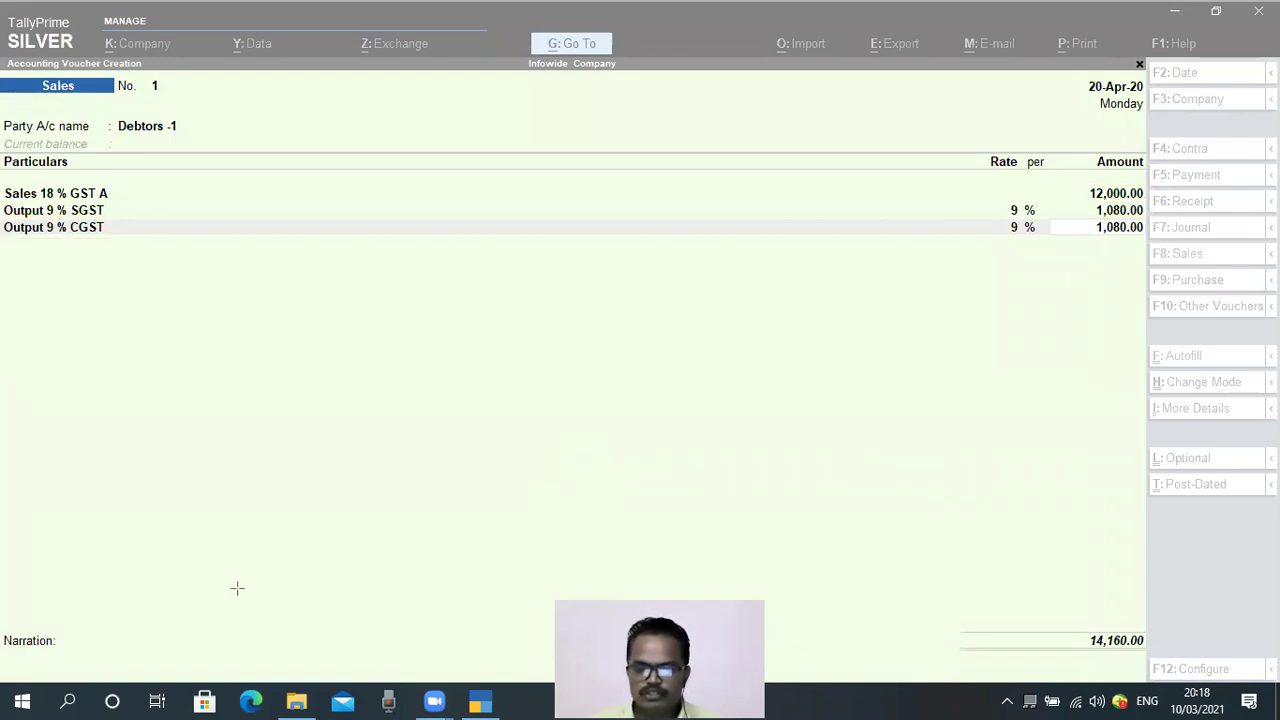
{"action": "left_click", "coordinate": [1095, 275]}
- Accept the Output 9 % CGST amount and end the sales voucher's particulars, moving on to the narration
{"action": "key", "text": "Return"}
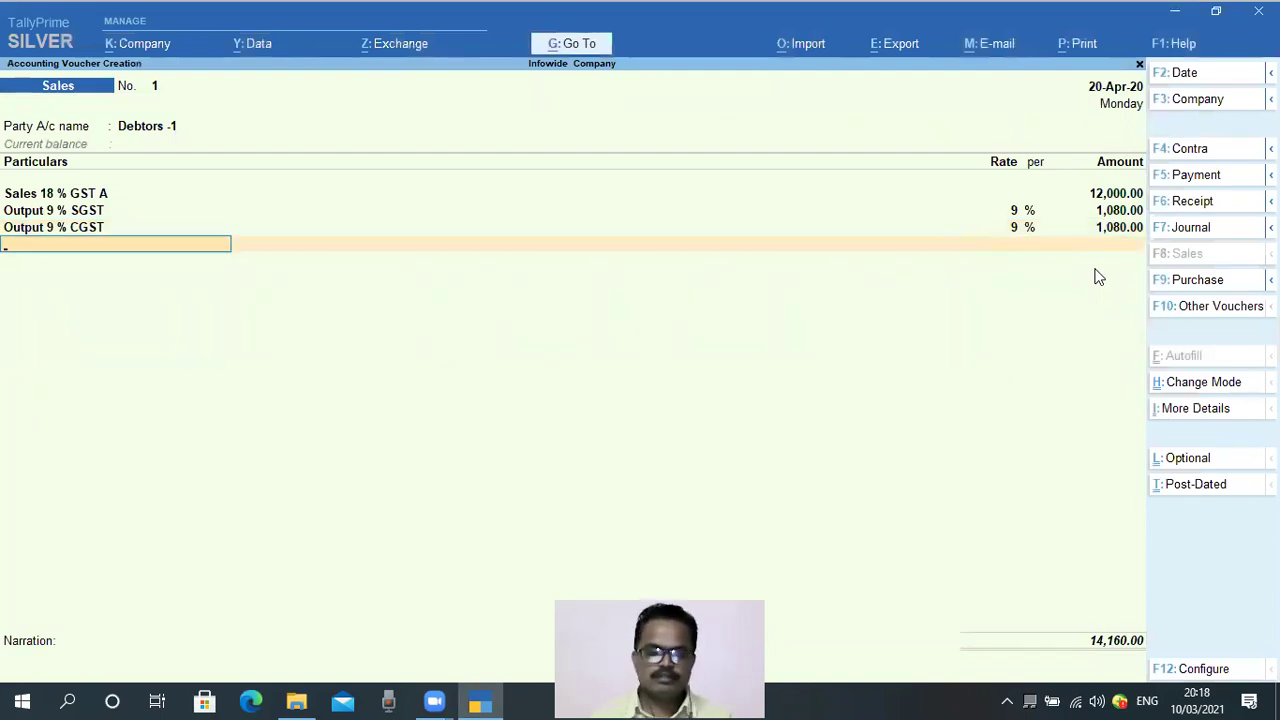
{"action": "key", "text": "Return"}
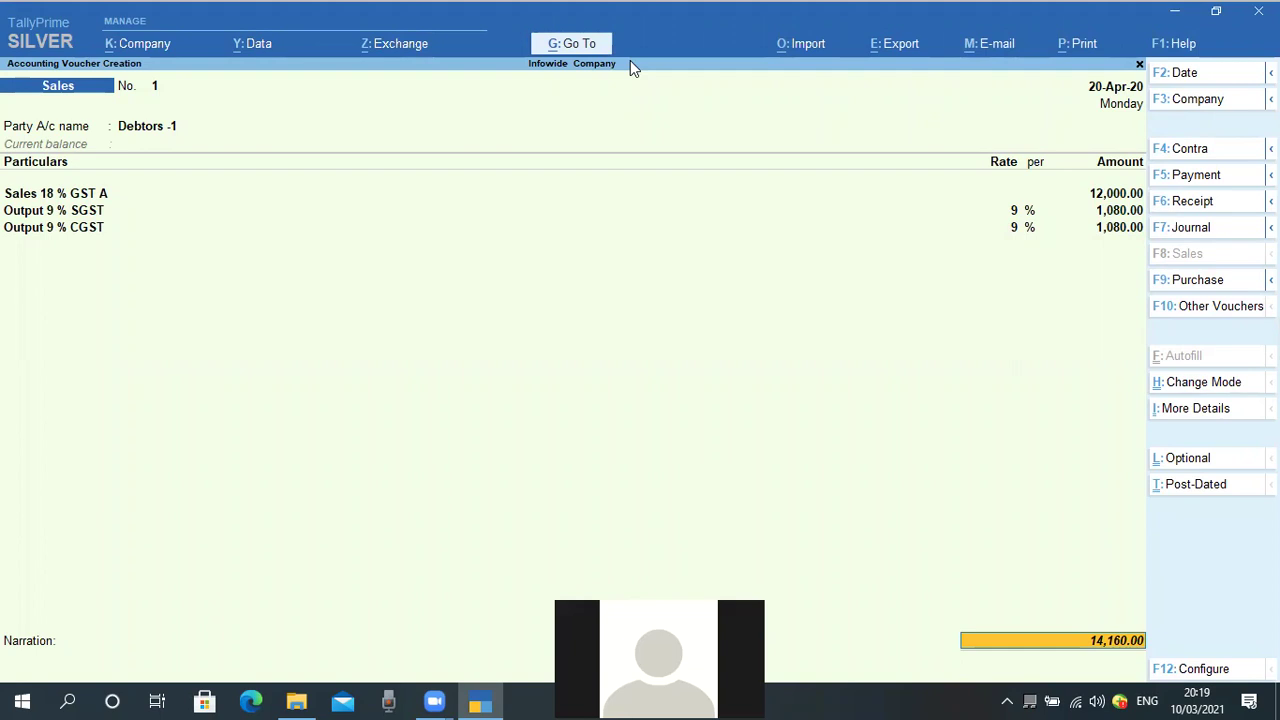
{"action": "key", "text": "Return"}
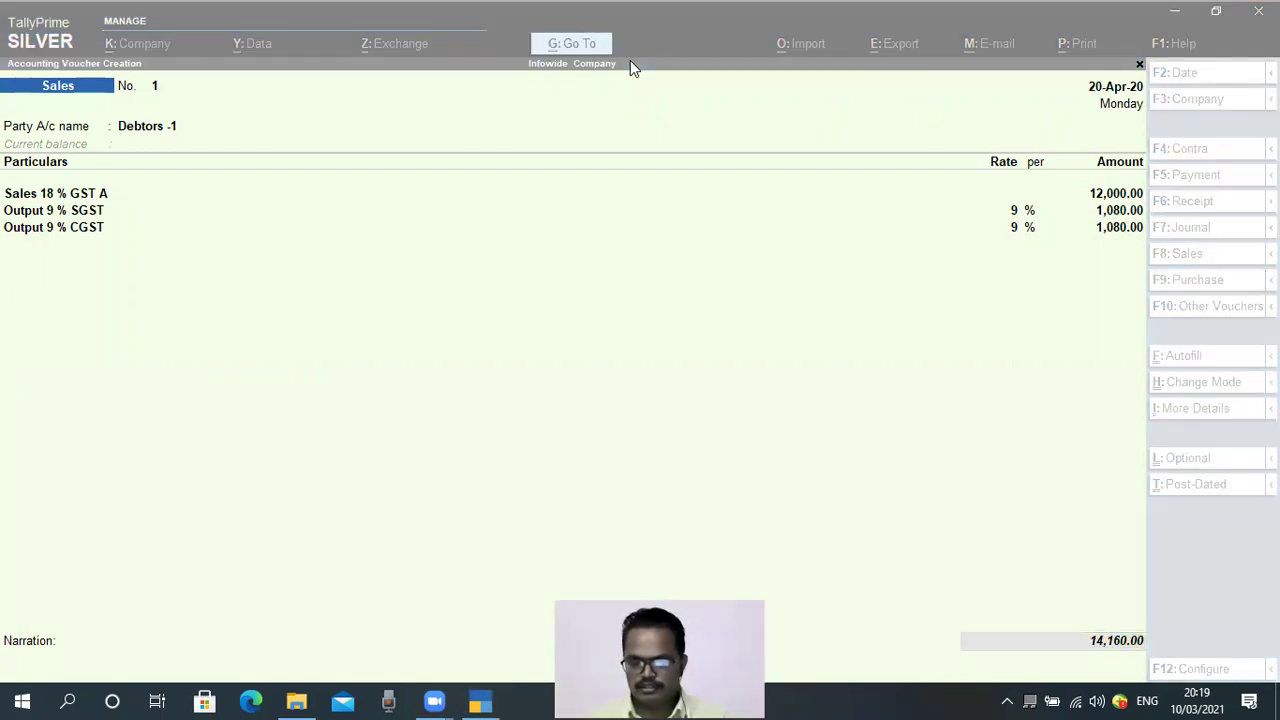
{"action": "left_click", "coordinate": [856, 665]}
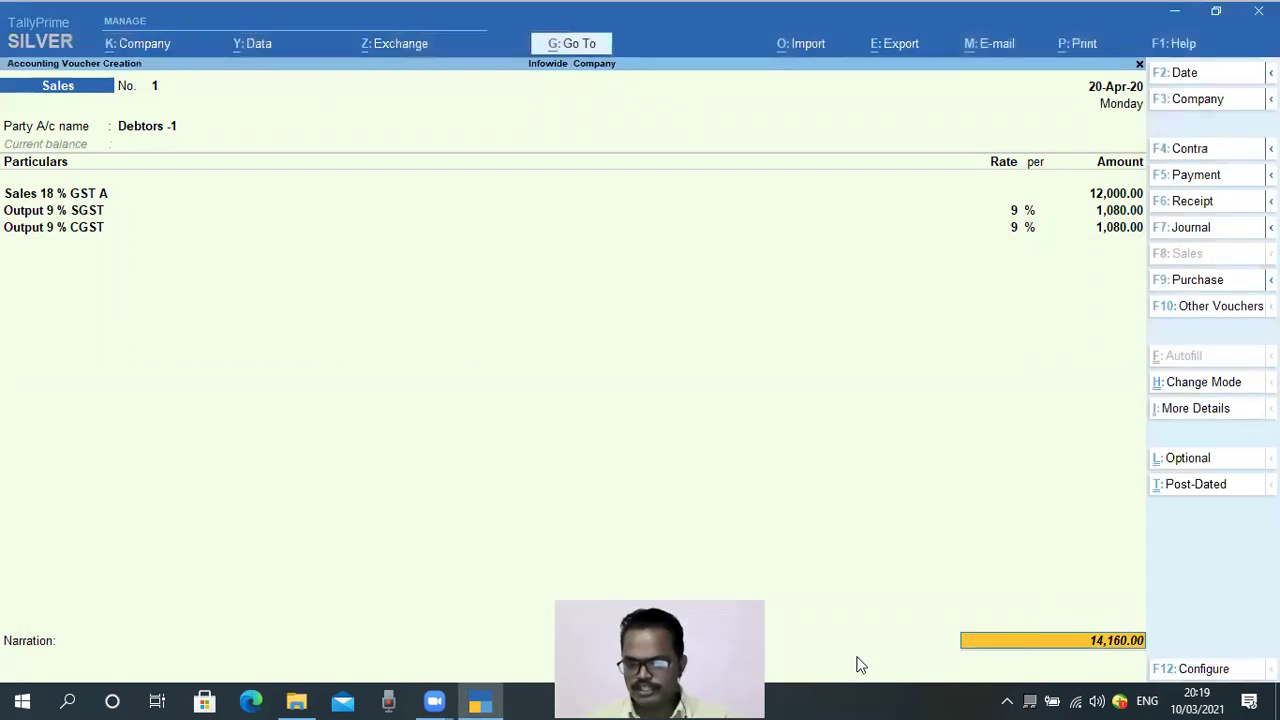
{"action": "mouse_move", "coordinate": [994, 614]}
{"action": "left_mouse_down"}
{"action": "mouse_move", "coordinate": [1043, 657]}
{"action": "mouse_move", "coordinate": [1157, 659]}
{"action": "left_mouse_up"}
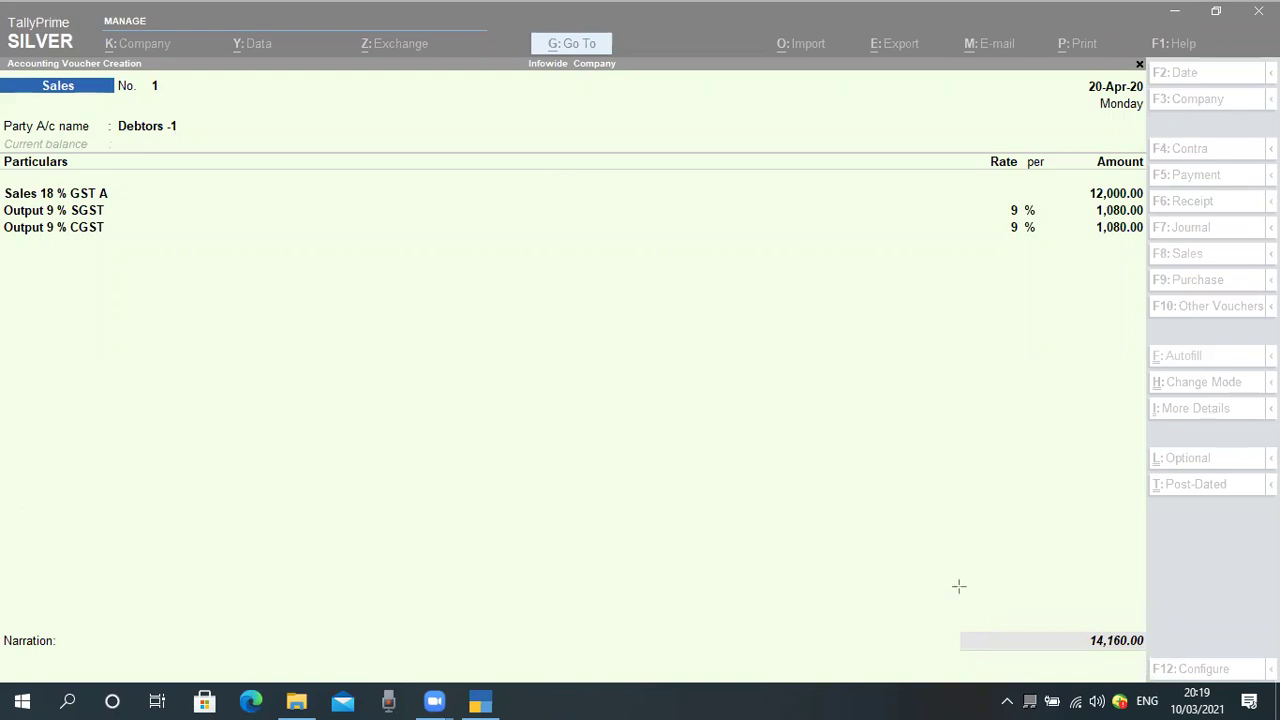
{"action": "left_click", "coordinate": [958, 527]}
{"action": "key", "text": "Return"}
{"action": "key", "text": "Return"}
{"action": "key", "text": "Return"}
{"action": "key", "text": "Return"}
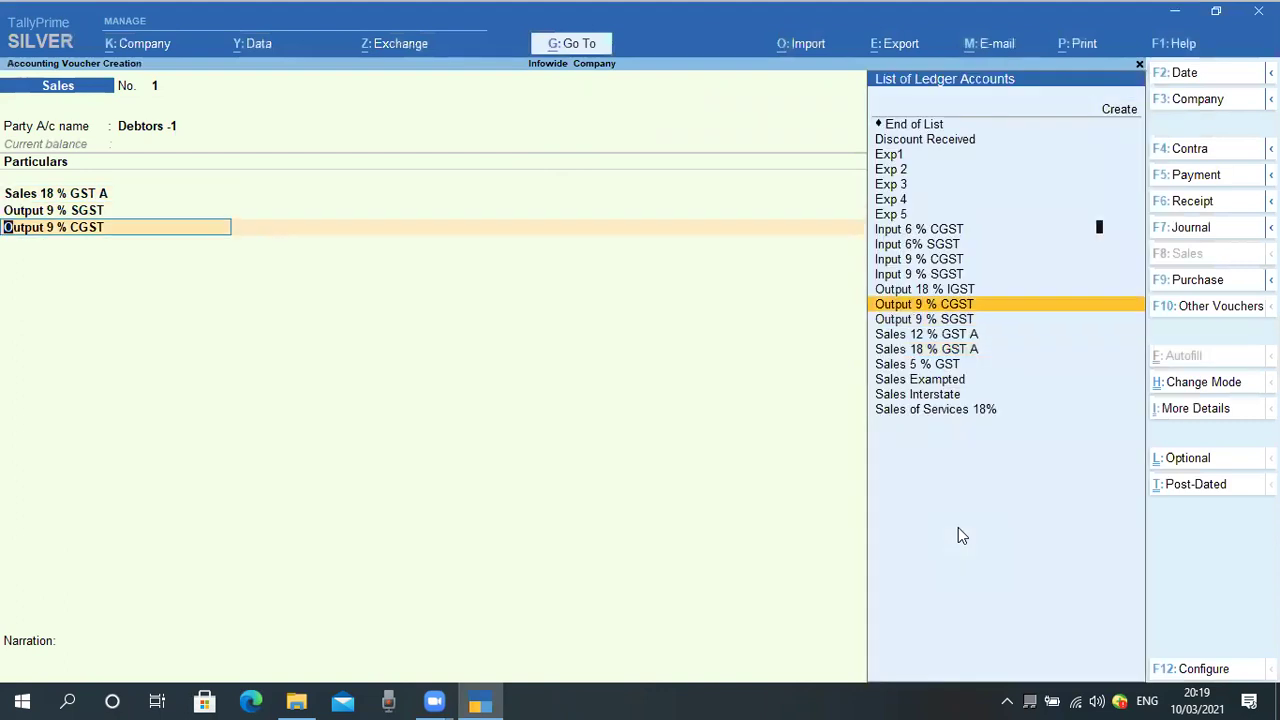
{"action": "key", "text": "Return"}
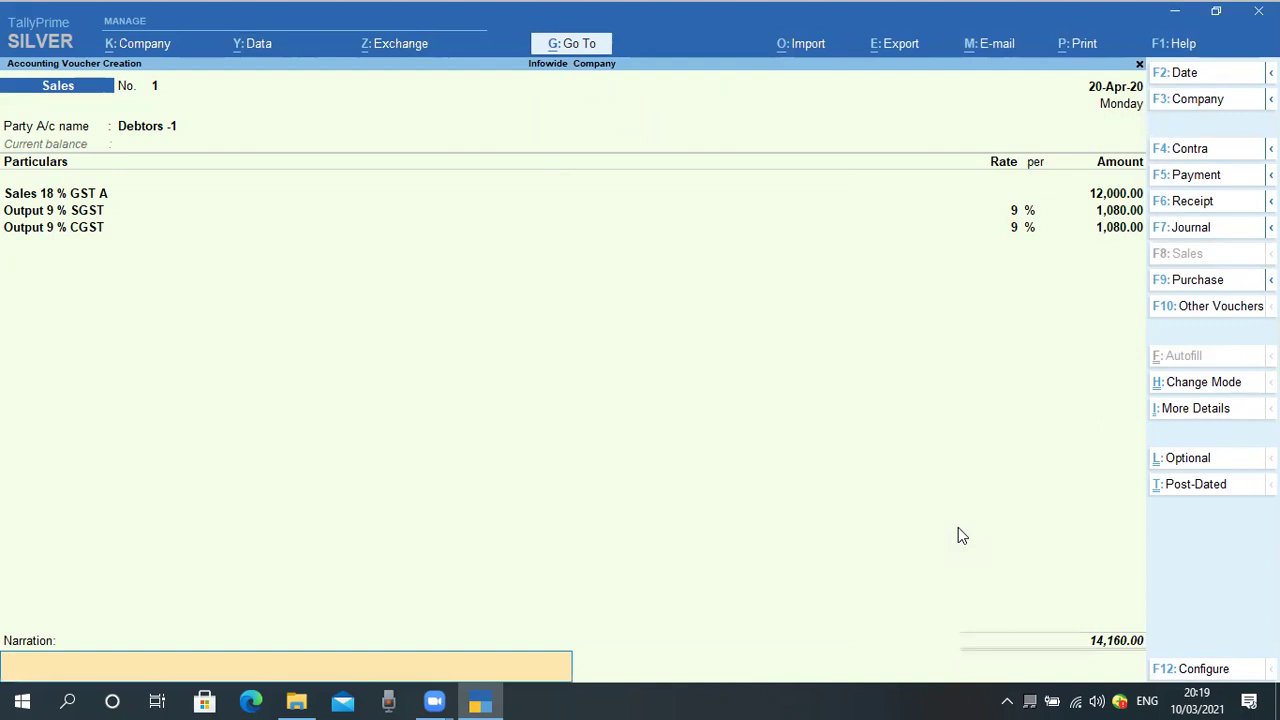
- Enter the narration "Being Sales of Maretial to Debtors 1", save the sales voucher and leave voucher creation
{"action": "type", "text": "Being Sales of Marc"}
{"action": "type", "text": "tial to"}
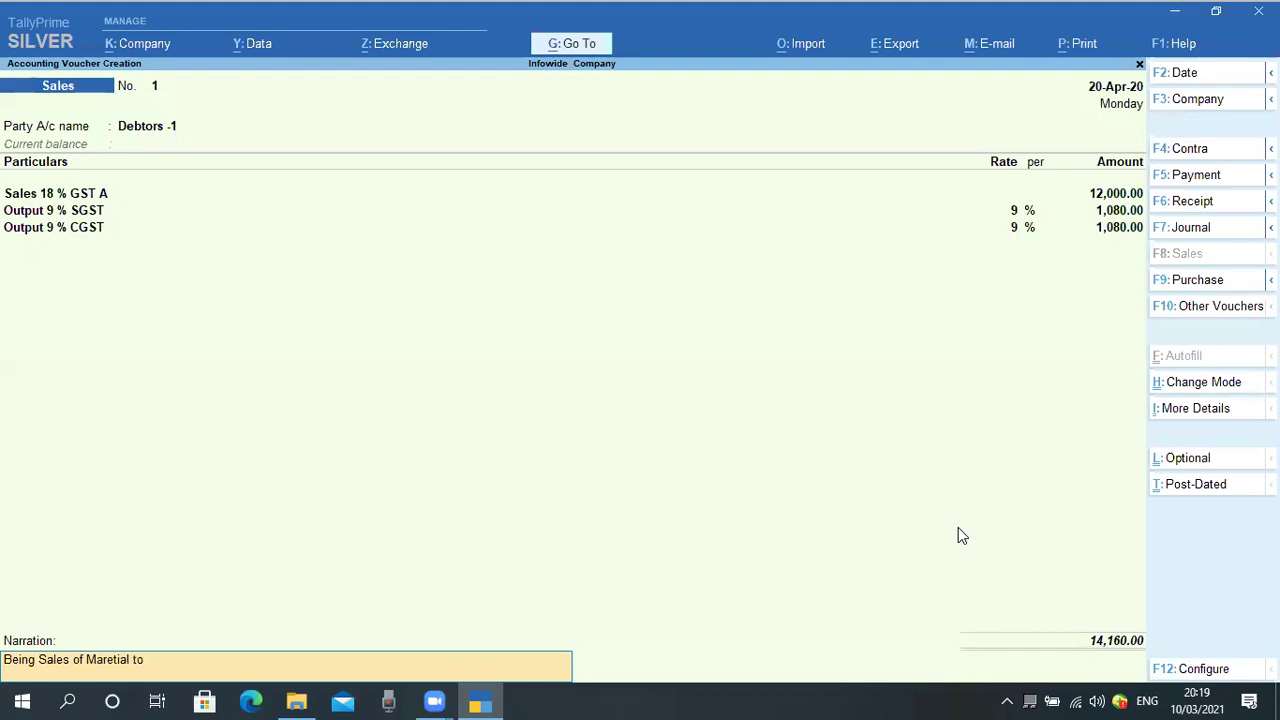
{"action": "type", "text": " Debtors 1"}
{"action": "key", "text": "Return"}
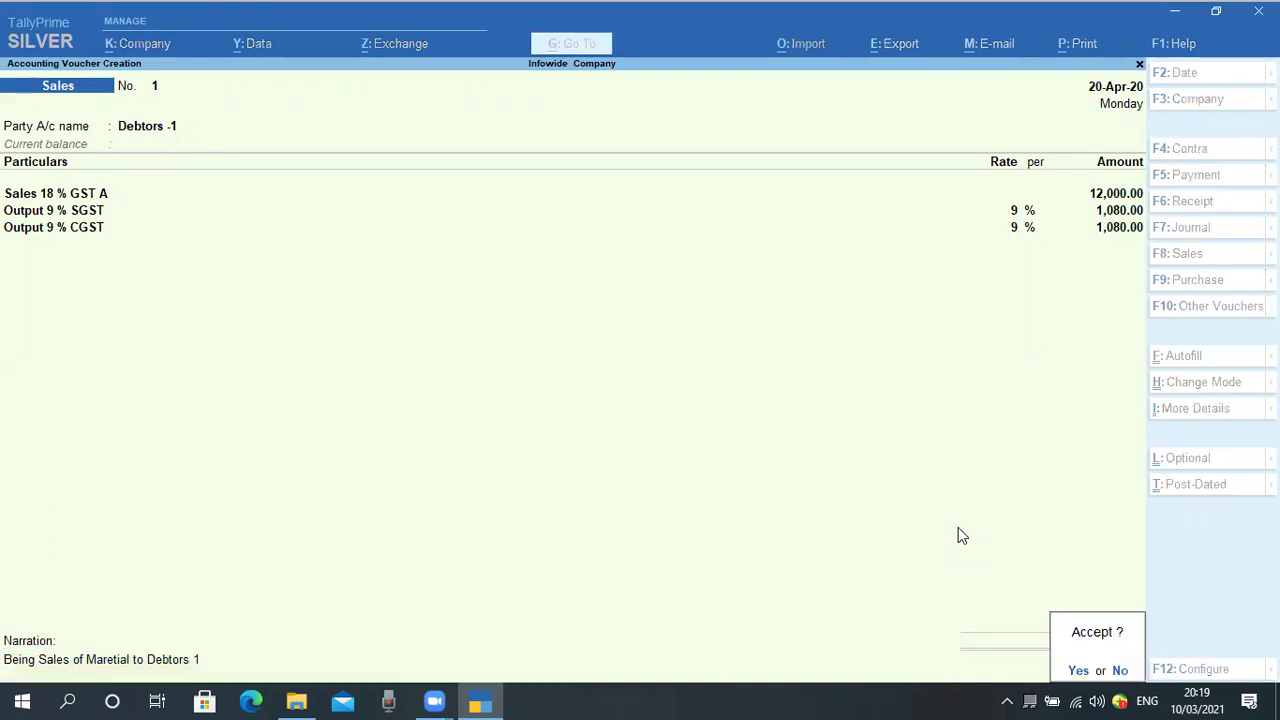
{"action": "key", "text": "y"}
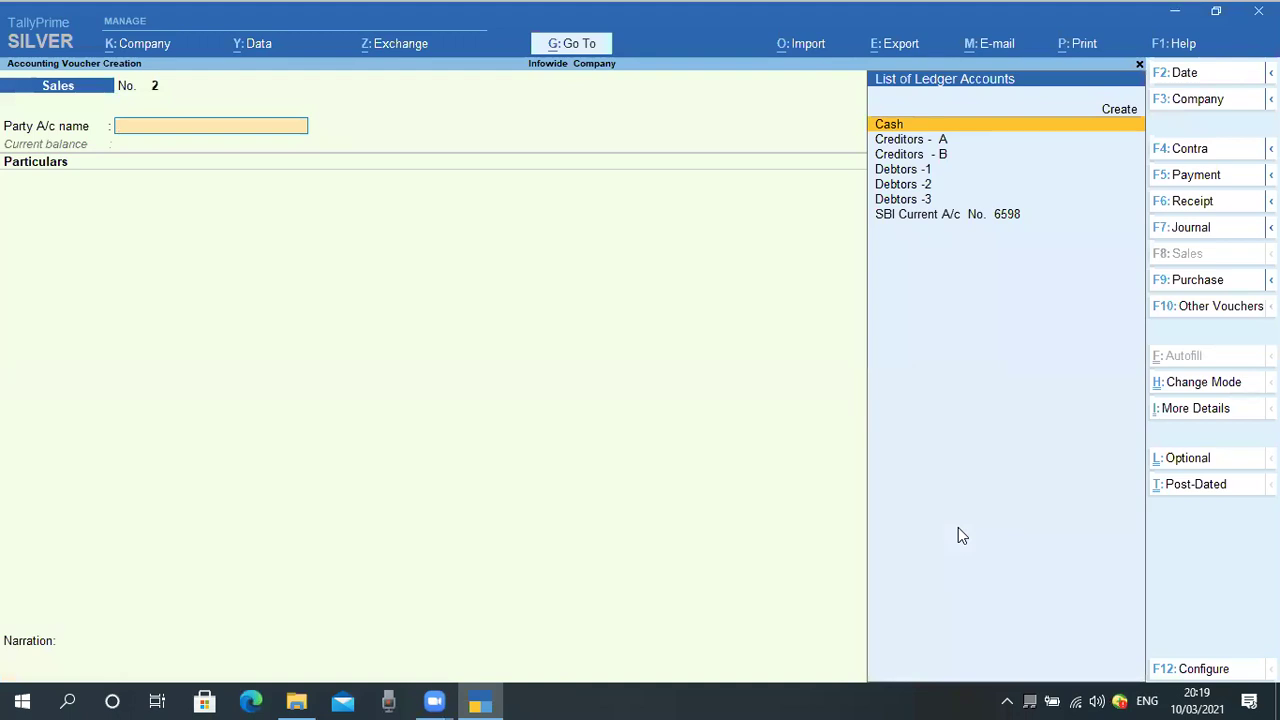
{"action": "key", "text": "Escape"}
{"action": "key", "text": "y"}
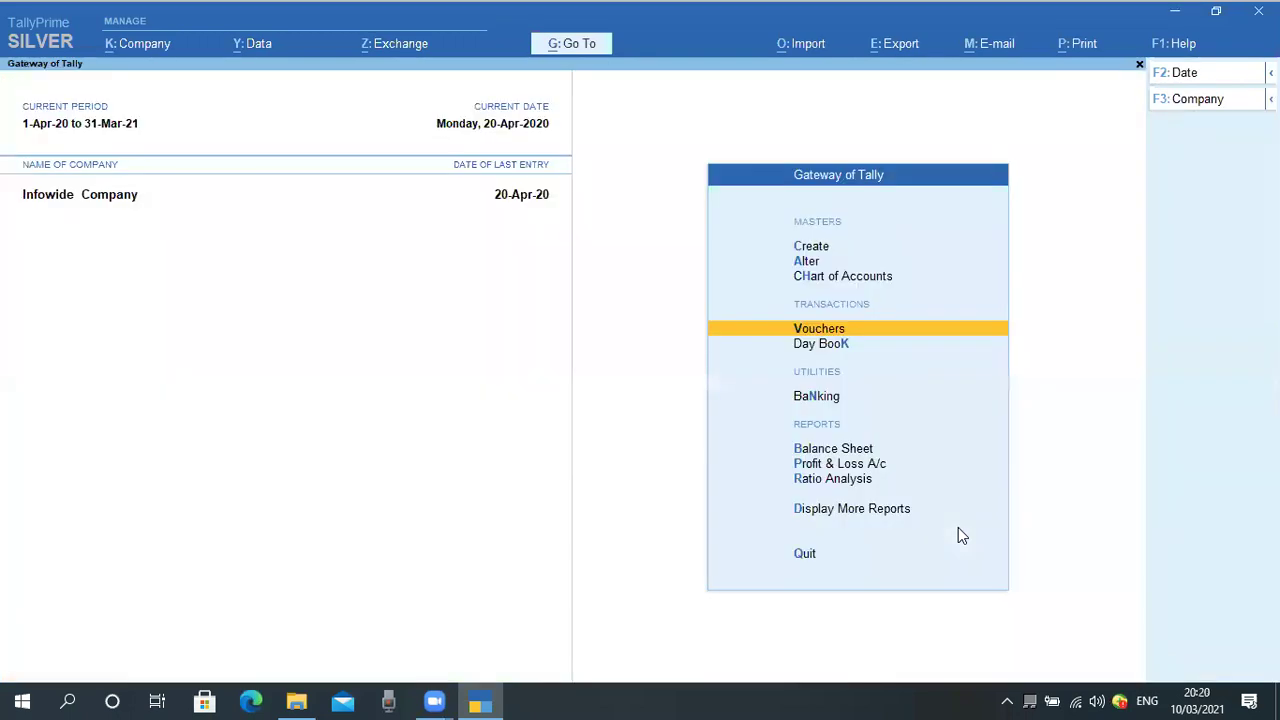
{"action": "key", "text": "Escape"}
{"action": "key", "text": "n"}
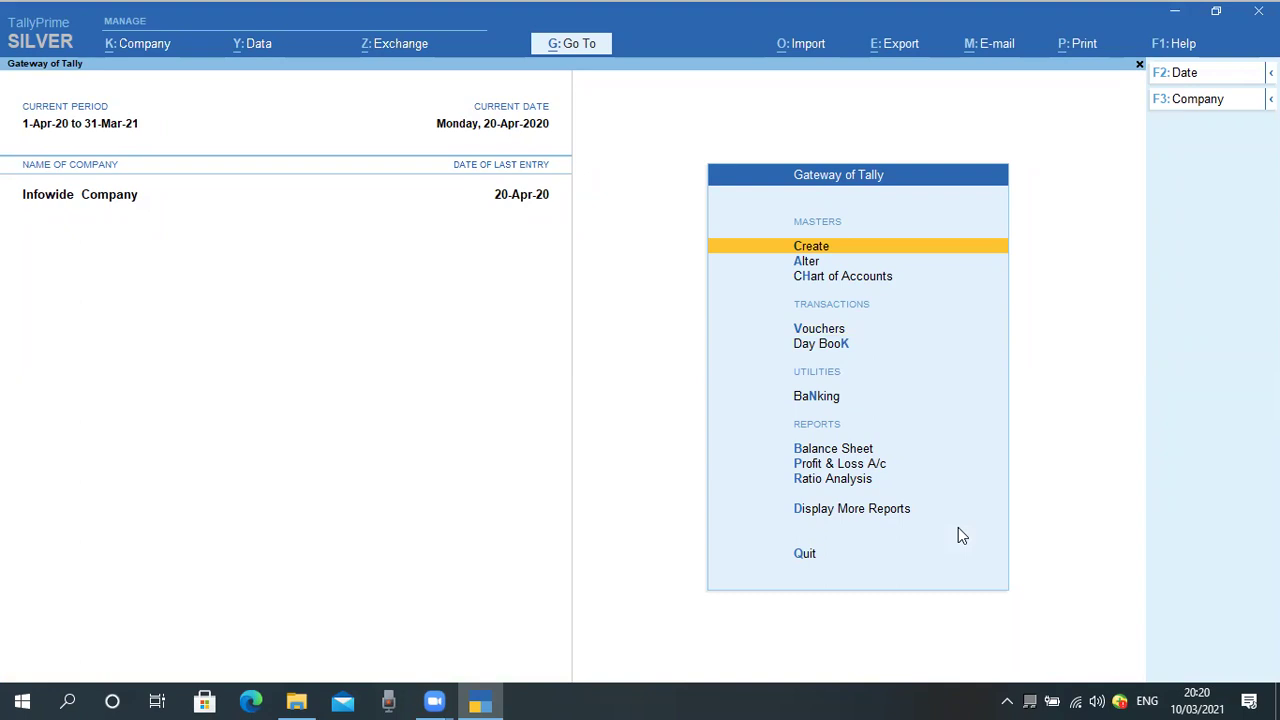
{"action": "key", "text": "d"}
{"action": "key", "text": "s"}
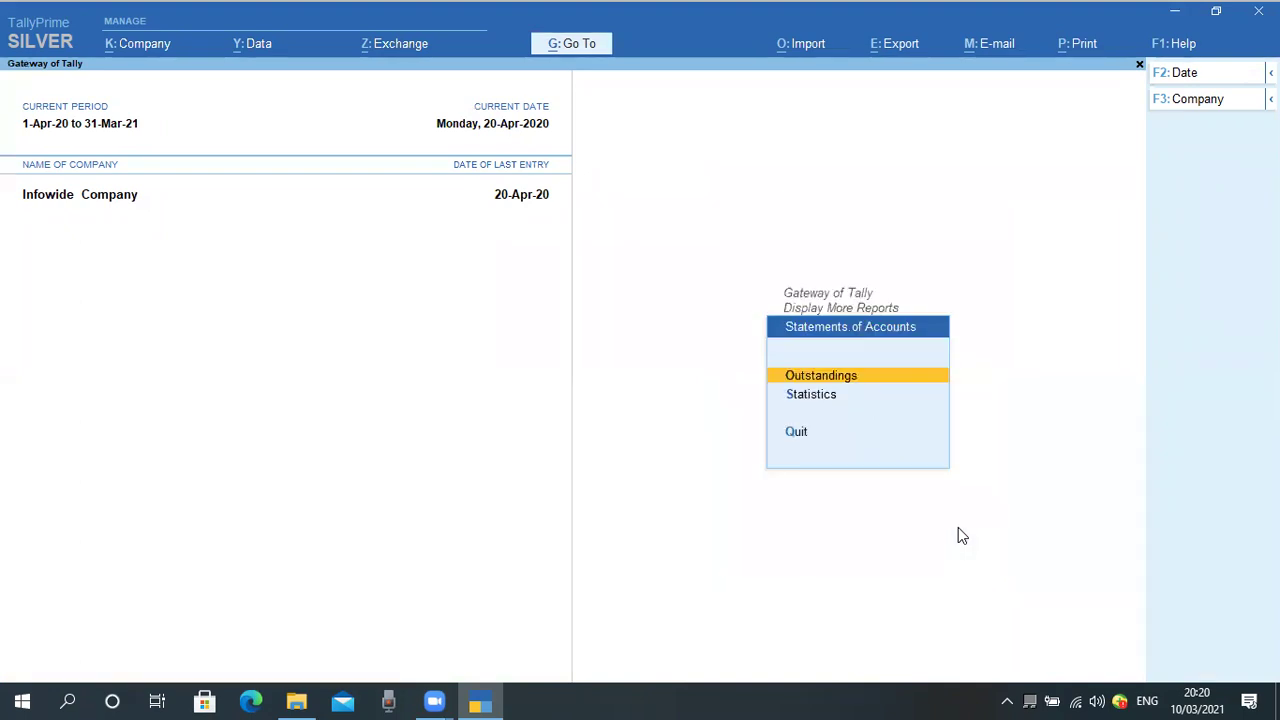
{"action": "key", "text": "s"}
{"action": "key", "text": "Escape"}
{"action": "key", "text": "Escape"}
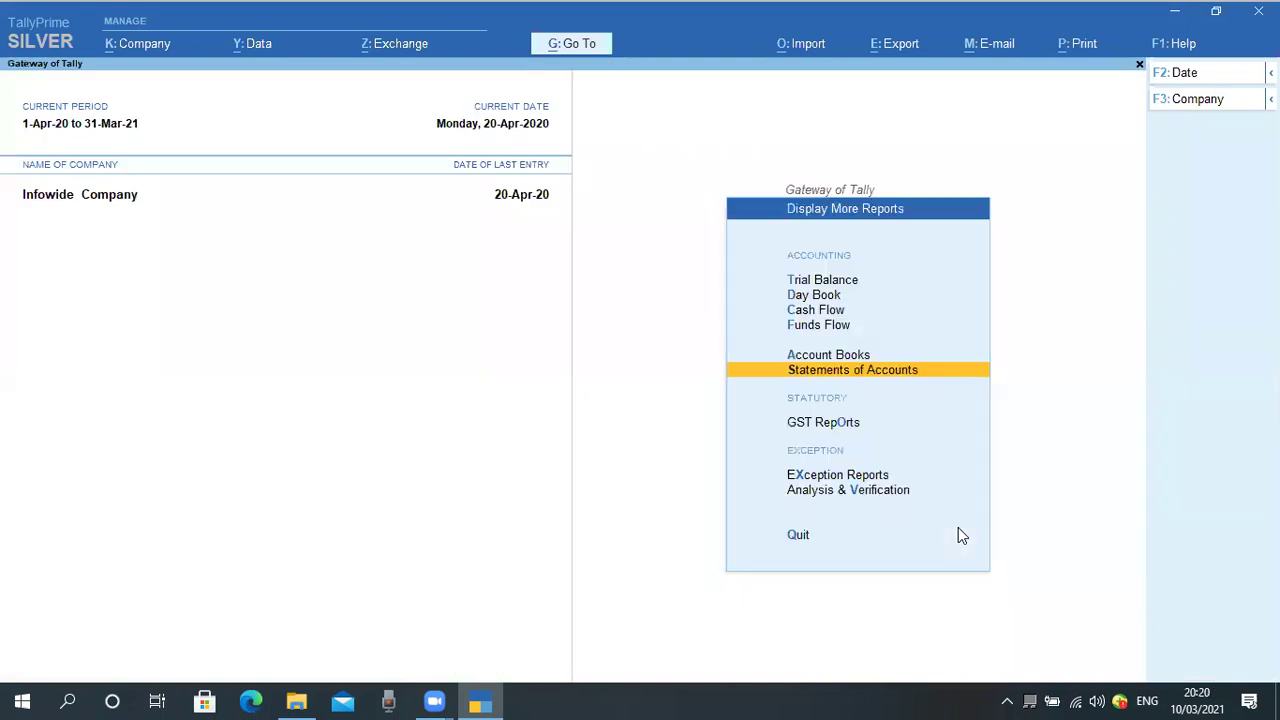
{"action": "key", "text": "Escape"}
{"action": "key", "text": "Down"}
{"action": "key", "text": "Up"}
{"action": "key", "text": "Down"}
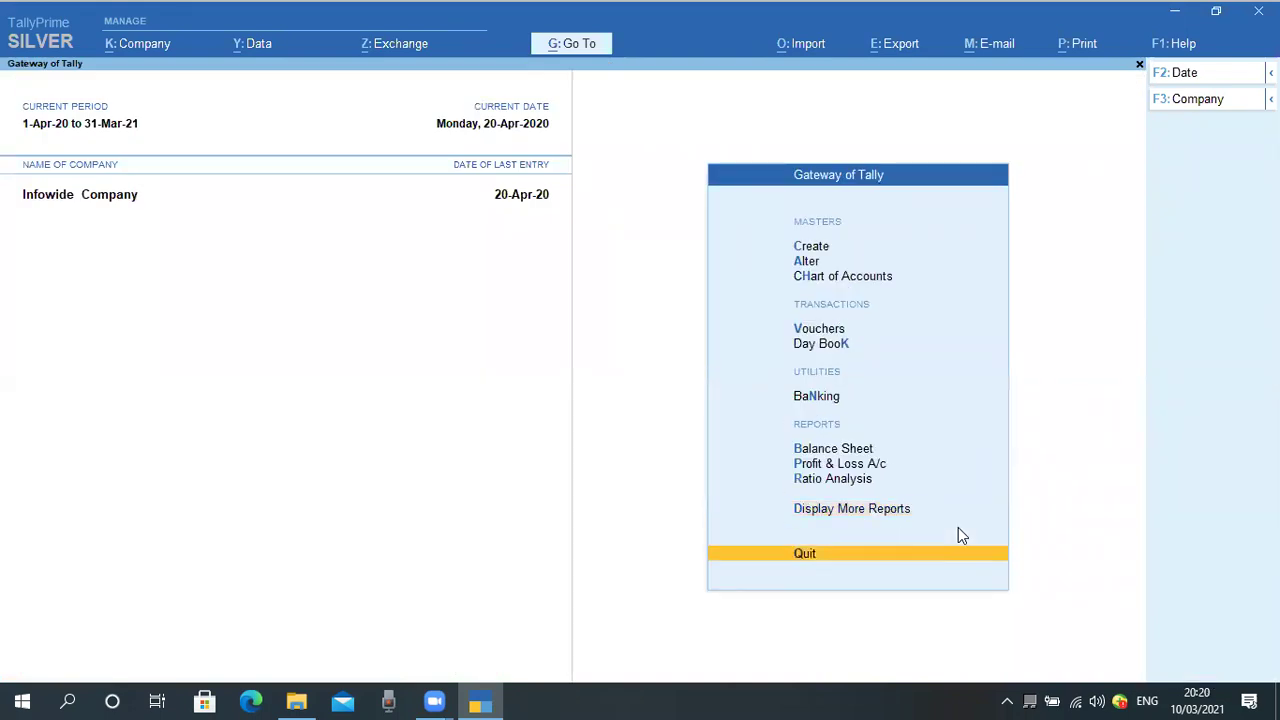
- Open the company's Statistics report from the Statements of Accounts
{"action": "key", "text": "Up"}
{"action": "key", "text": "Return"}
{"action": "key", "text": "Down"}
{"action": "key", "text": "Down"}
{"action": "key", "text": "Down"}
{"action": "key", "text": "Down"}
{"action": "key", "text": "Down"}
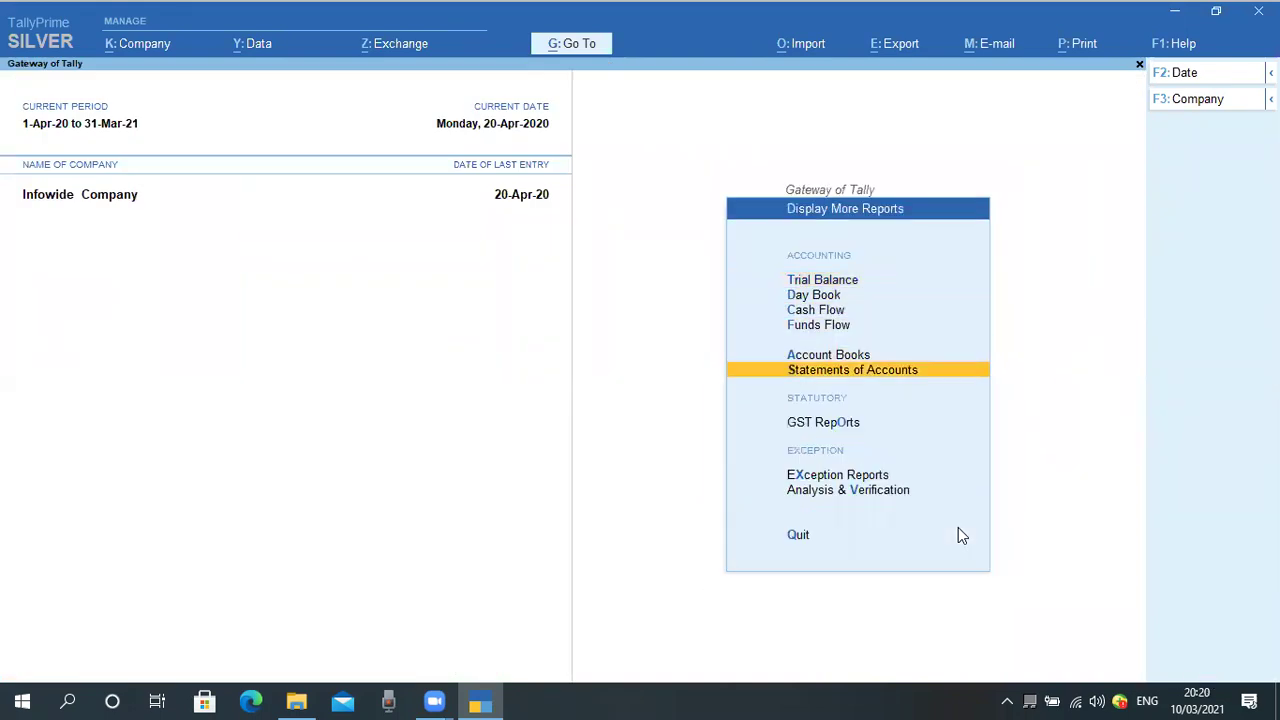
{"action": "key", "text": "Return"}
{"action": "key", "text": "Down"}
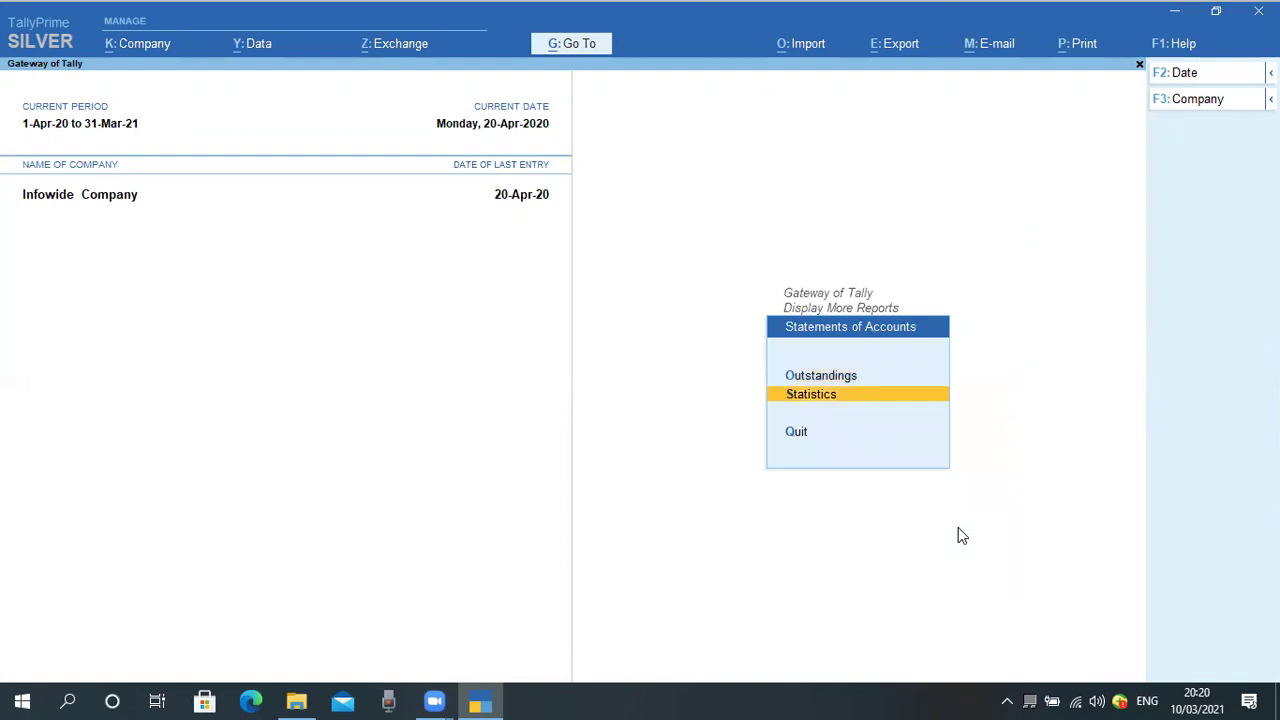
{"action": "key", "text": "Return"}
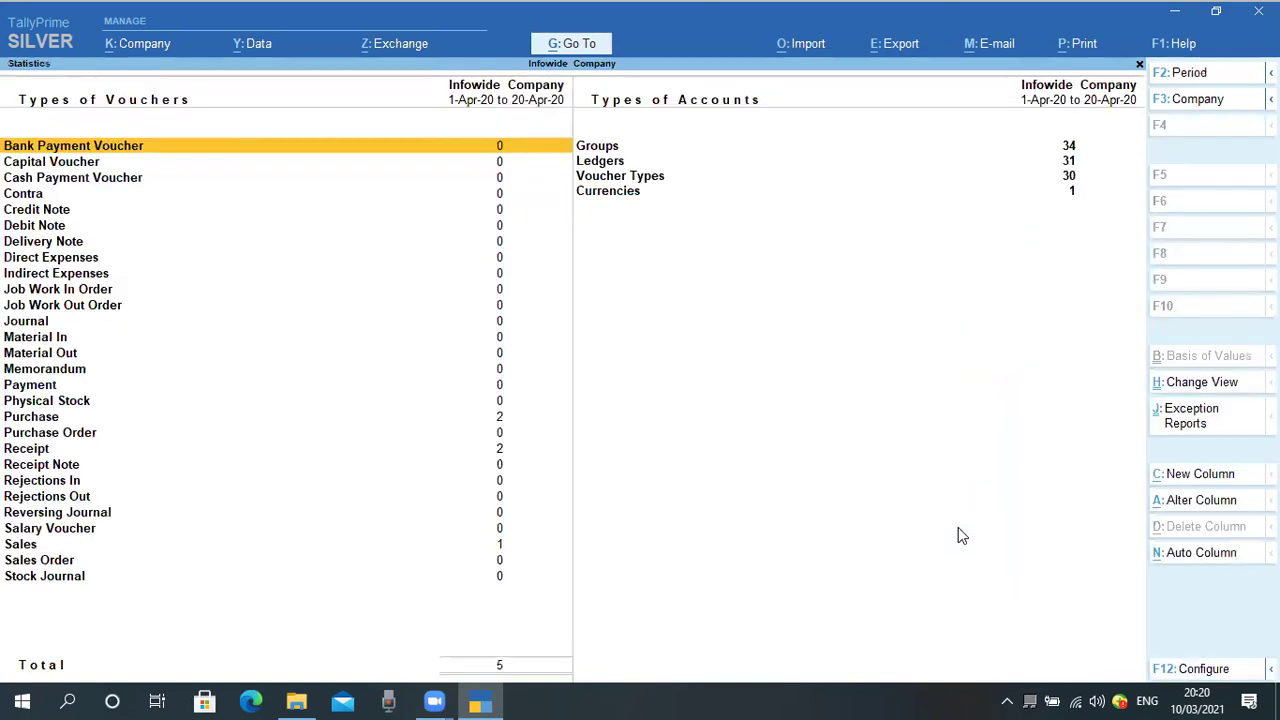
- Drill down from Sales in the statistics to the April sales vouchers and examine the Debtors -1 entry's date, number and amount
{"action": "key", "text": "s"}
{"action": "key", "text": "Down"}
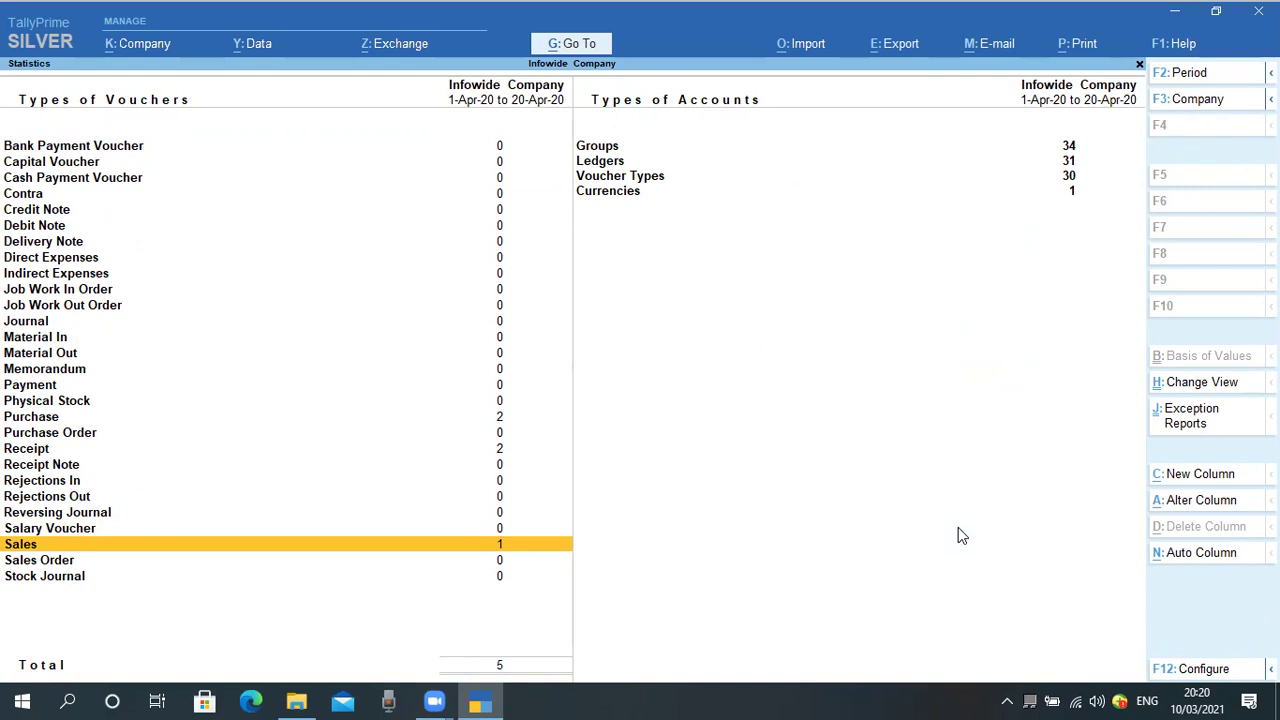
{"action": "key", "text": "Return"}
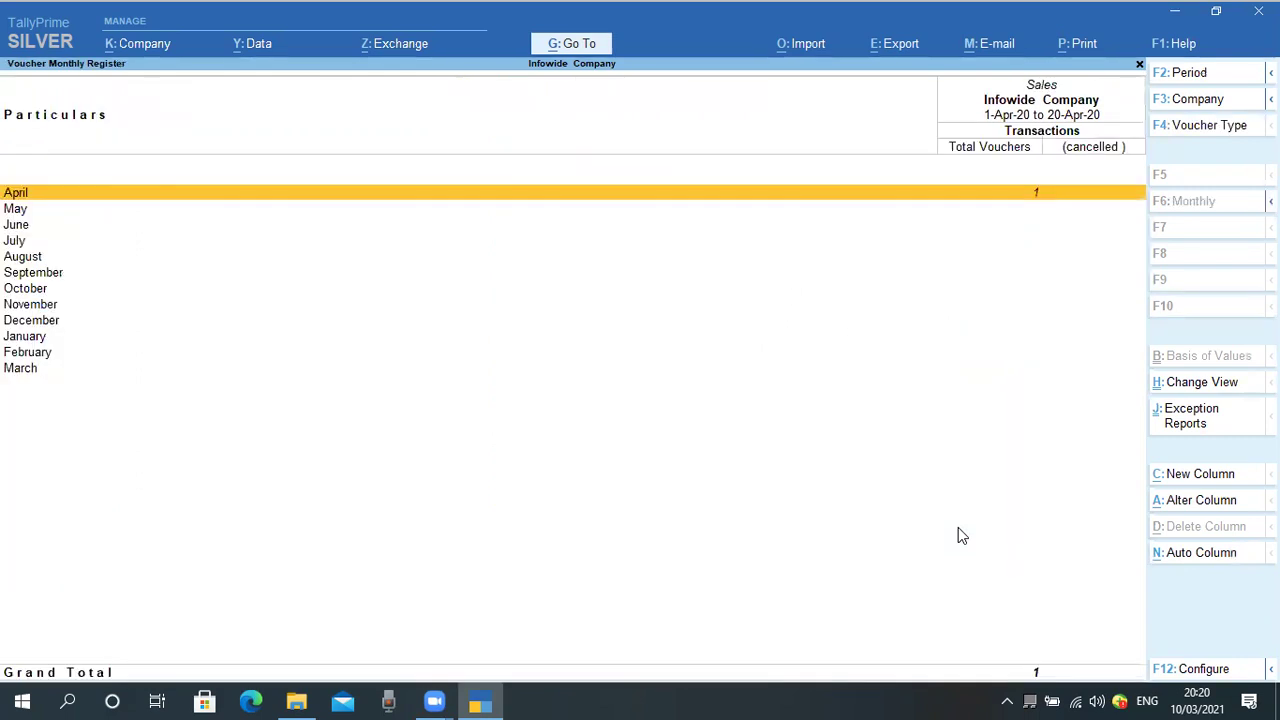
{"action": "key", "text": "Return"}
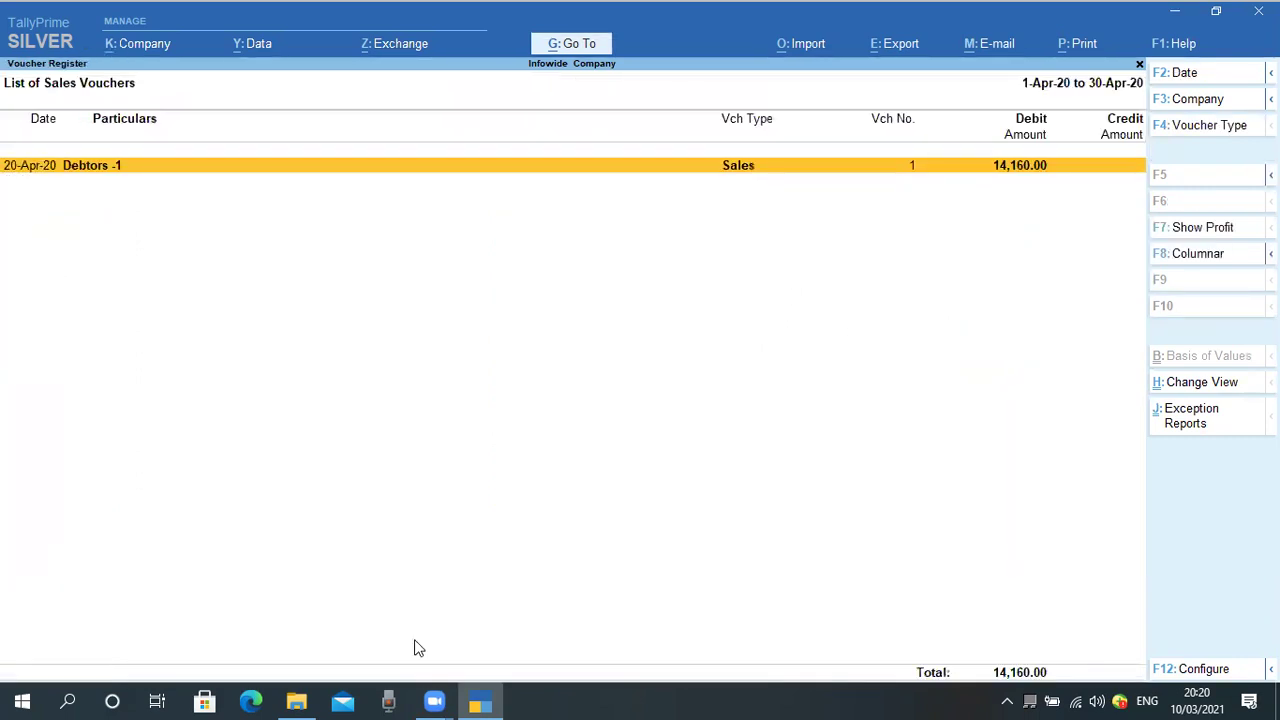
{"action": "left_click_drag", "start_coordinate": [4, 141], "coordinate": [61, 184]}
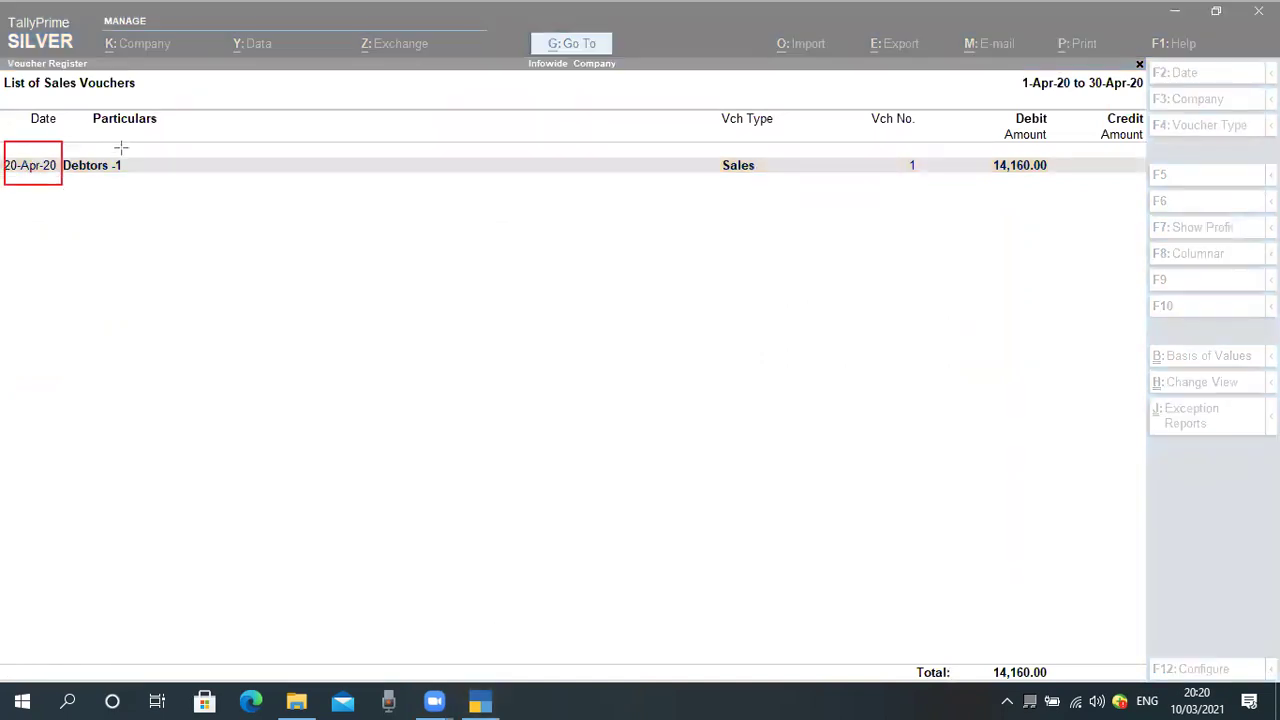
{"action": "mouse_move", "coordinate": [130, 148]}
{"action": "left_mouse_down"}
{"action": "mouse_move", "coordinate": [111, 177]}
{"action": "mouse_move", "coordinate": [52, 183]}
{"action": "mouse_move", "coordinate": [64, 182]}
{"action": "left_mouse_up"}
{"action": "left_click_drag", "start_coordinate": [890, 141], "coordinate": [932, 188]}
{"action": "left_click_drag", "start_coordinate": [978, 150], "coordinate": [1051, 181]}
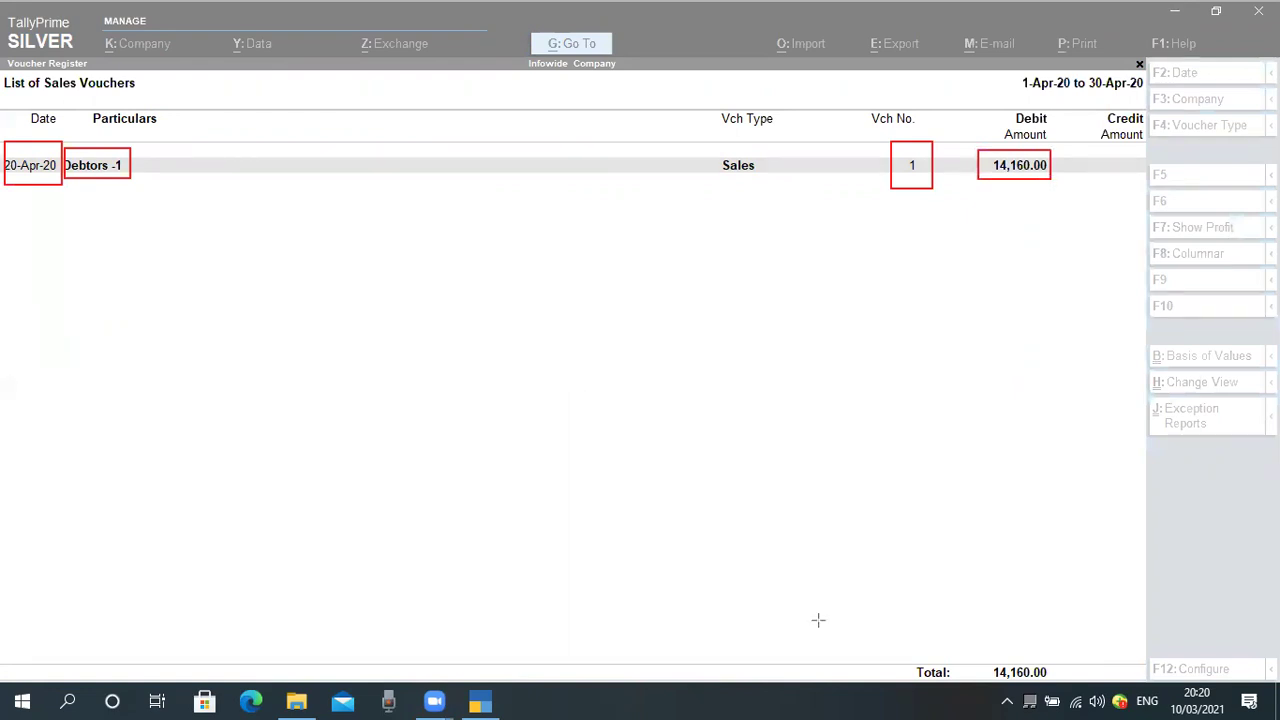
{"action": "left_click", "coordinate": [590, 393]}
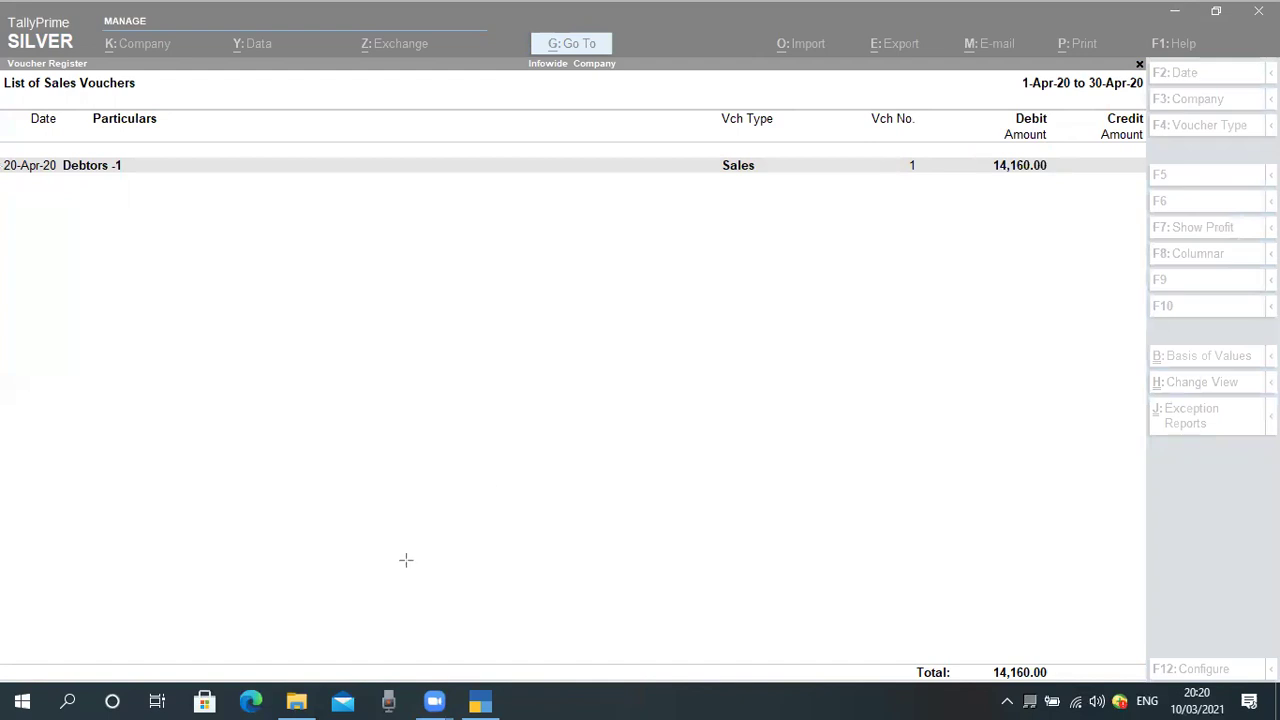
{"action": "left_click", "coordinate": [347, 454]}
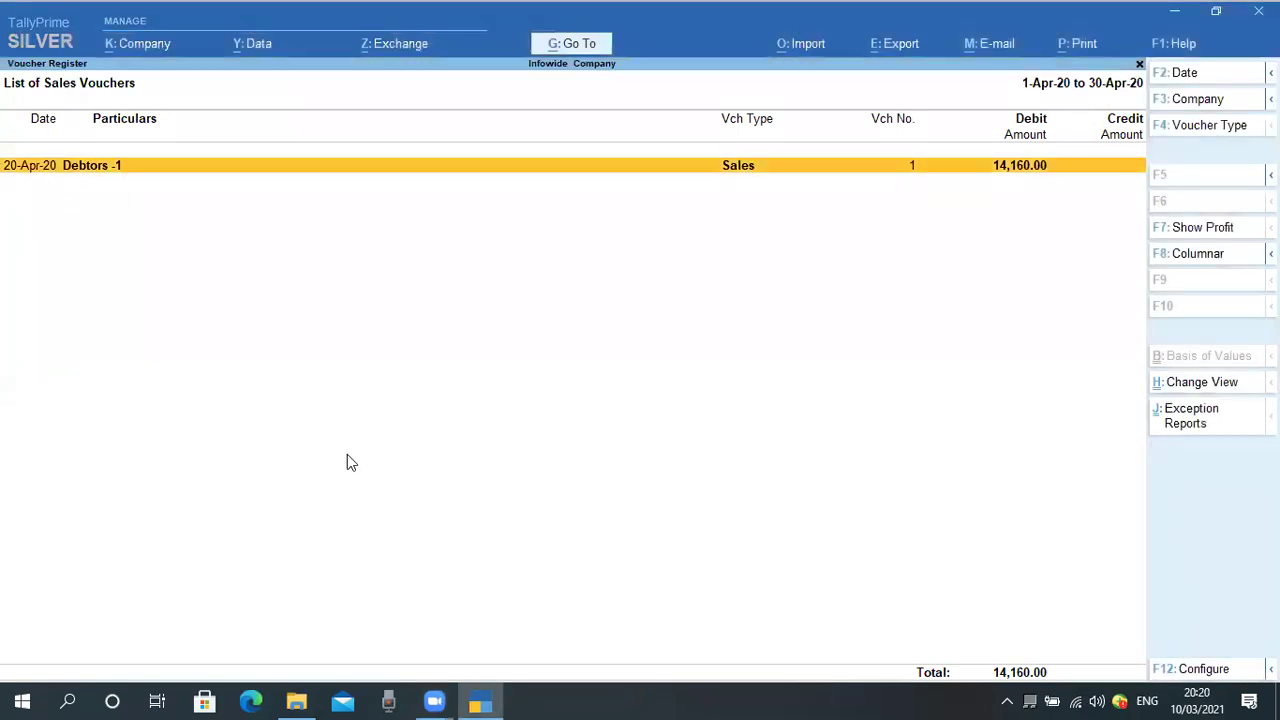
- Close the sales voucher register and Statistics report and return to the Gateway of Tally
{"action": "key", "text": "Escape"}
{"action": "key", "text": "Escape"}
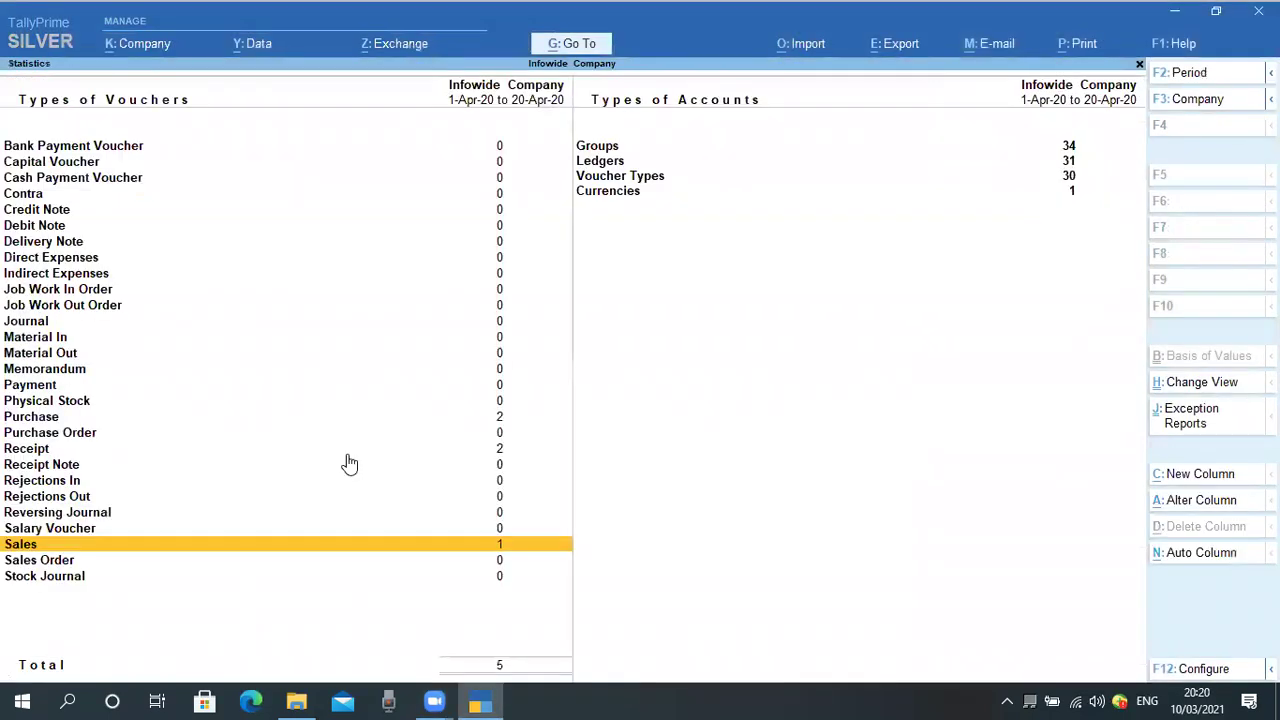
{"action": "key", "text": "Escape"}
{"action": "key", "text": "Escape"}
{"action": "key", "text": "Escape"}
{"action": "key", "text": "Escape"}
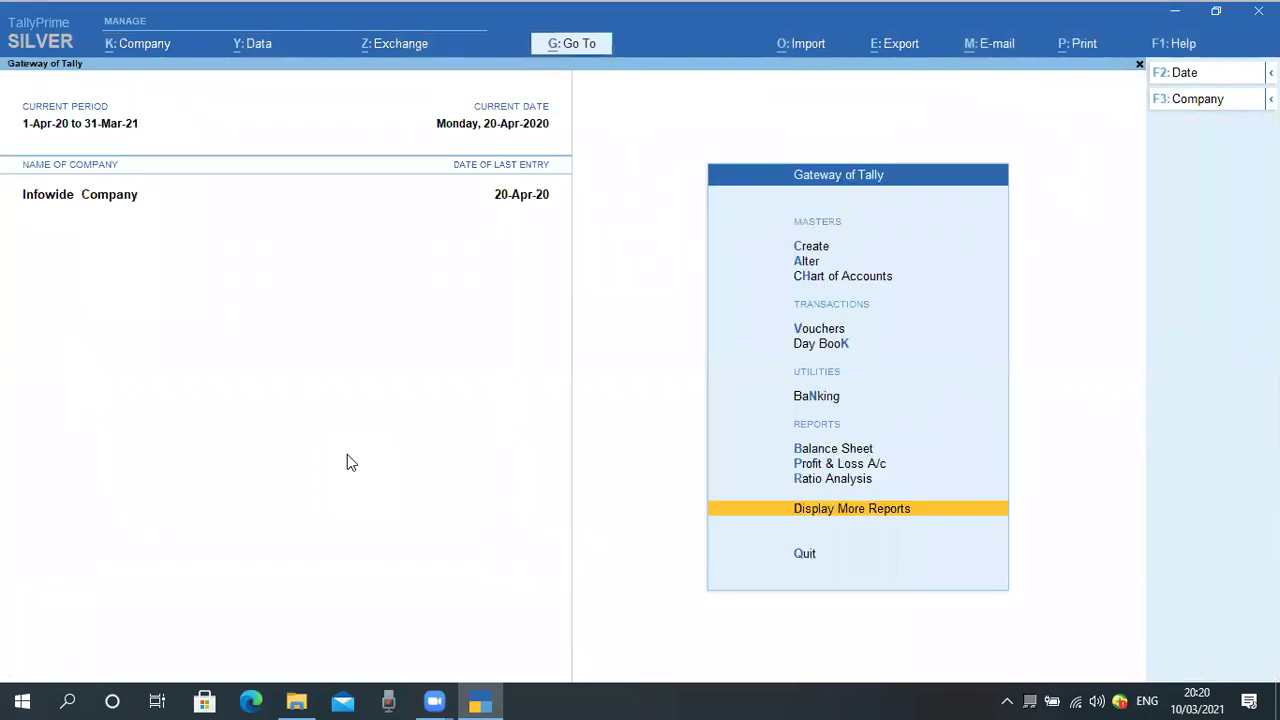
{"action": "key", "text": "n"}
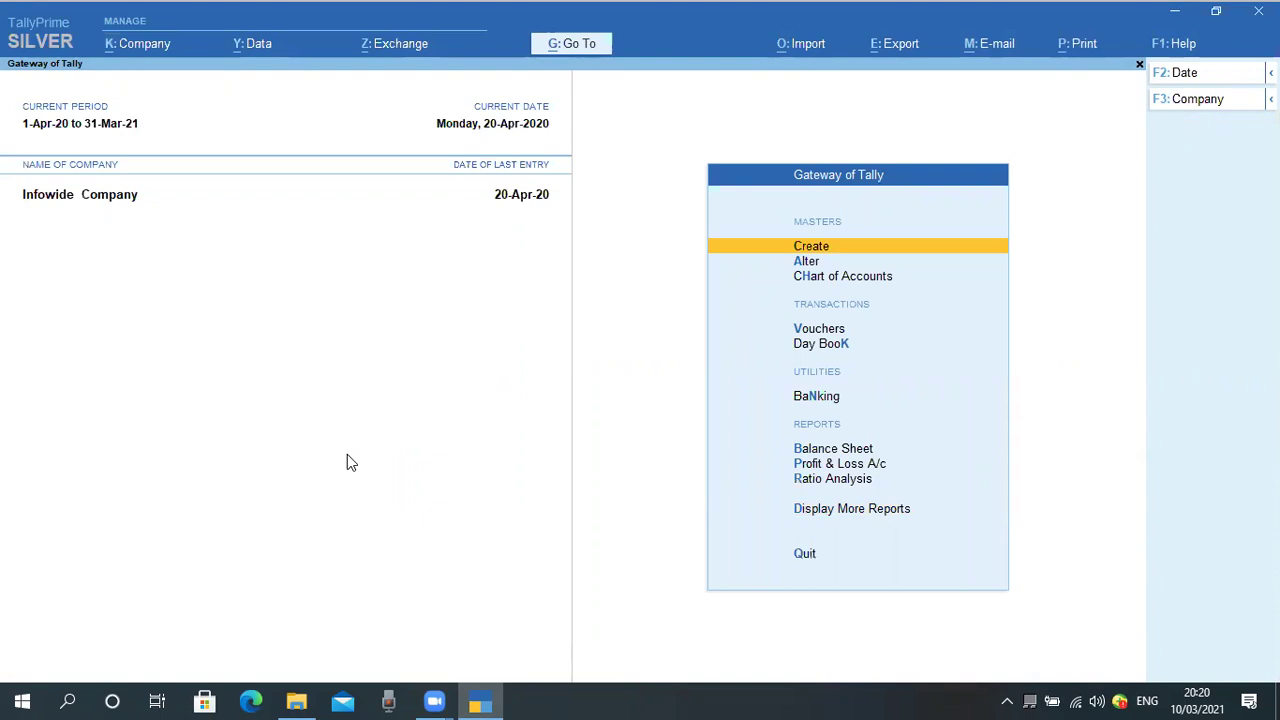
- Open the Debtors -1 ledger from the Account Books to review its vouchers
{"action": "key", "text": "d"}
{"action": "key", "text": "a"}
{"action": "key", "text": "l"}
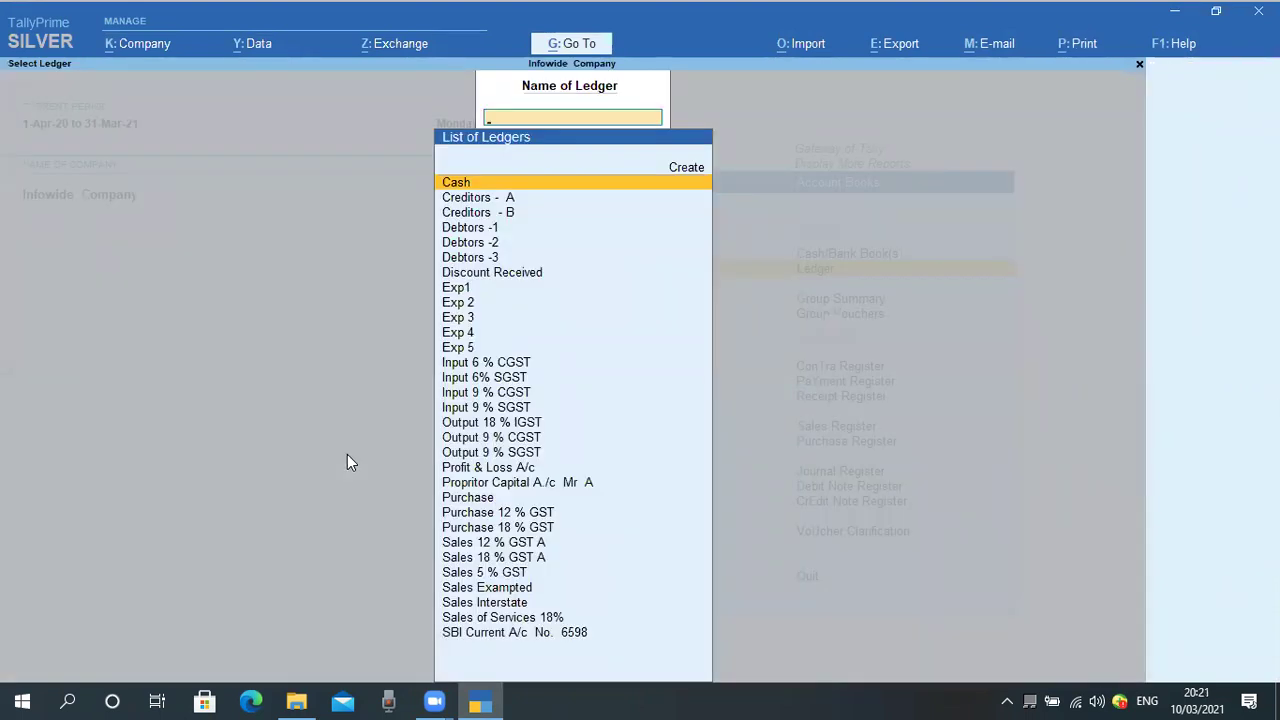
{"action": "type", "text": "Debt"}
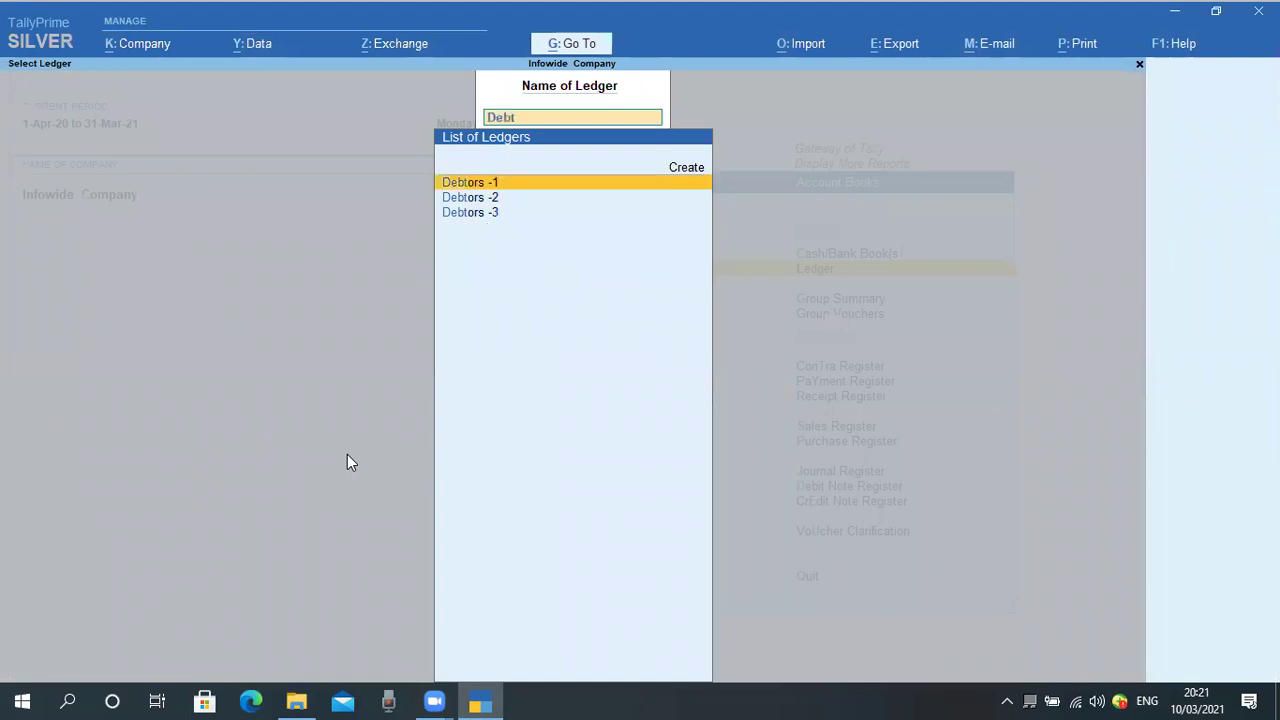
{"action": "key", "text": "Return"}
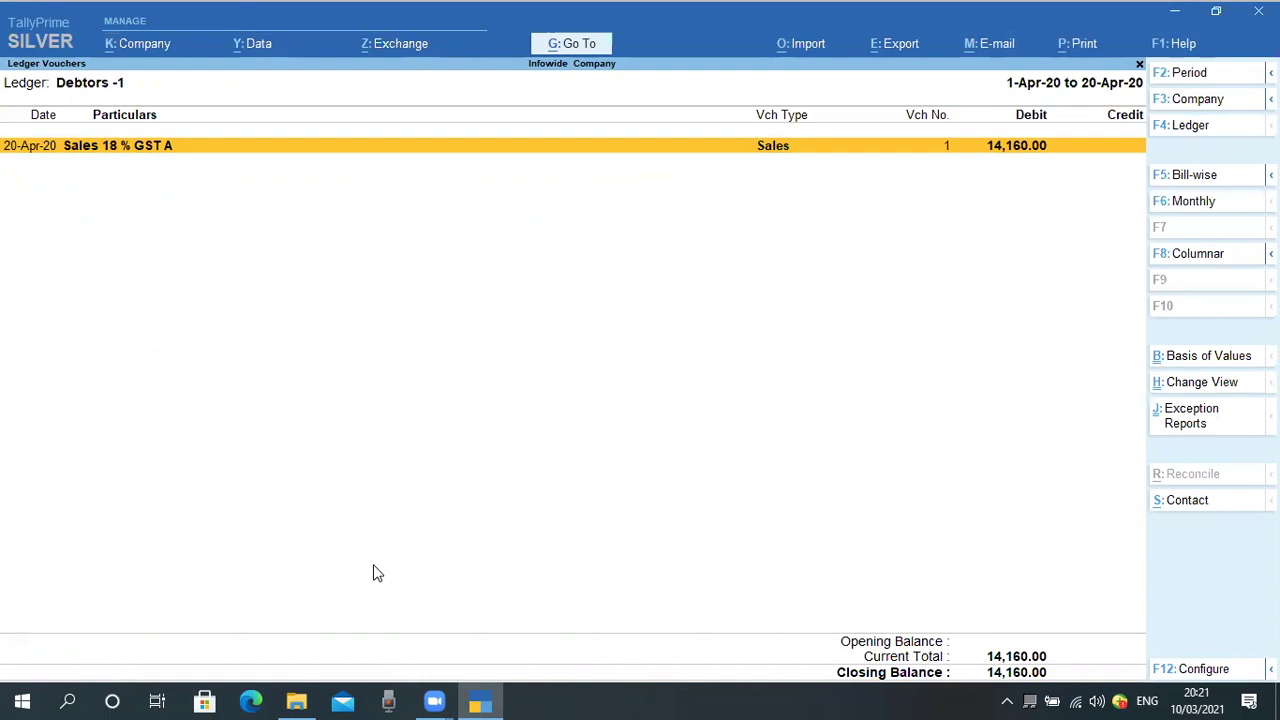
{"action": "left_click_drag", "start_coordinate": [56, 172], "coordinate": [61, 168]}
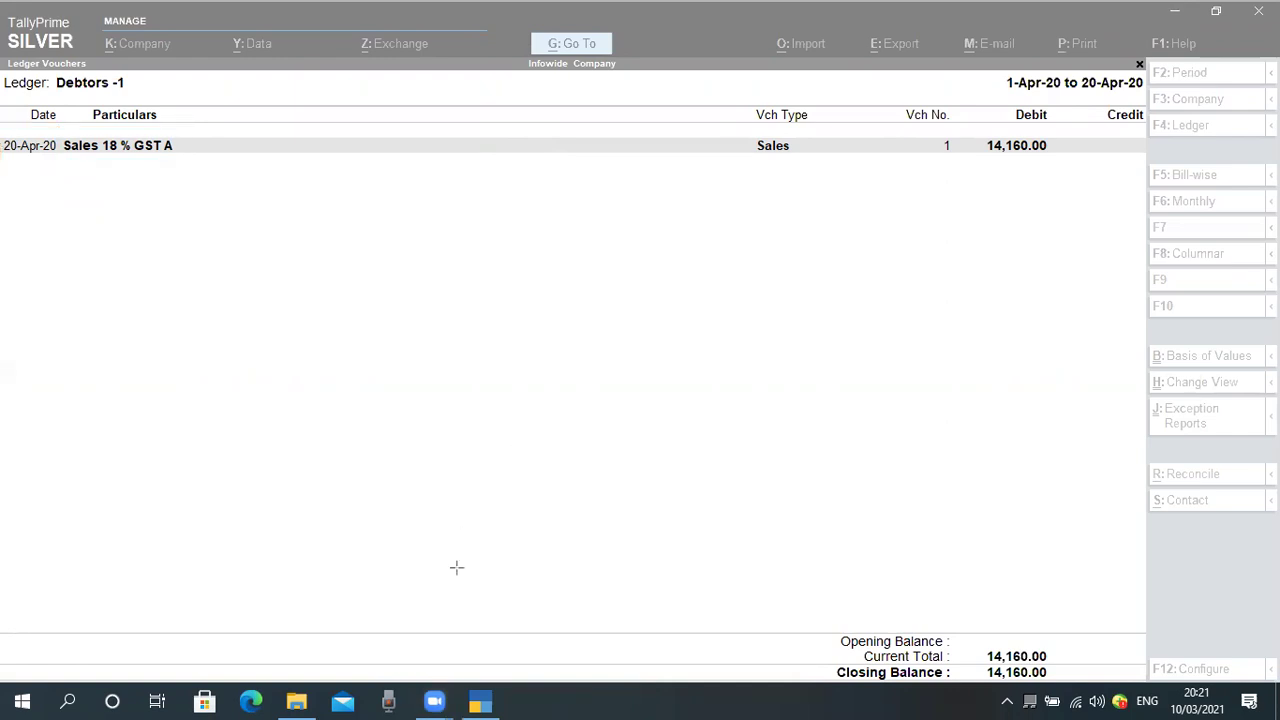
- Close the Debtors -1 ledger vouchers and the Account Books and return to the Gateway of Tally
{"action": "left_click", "coordinate": [321, 535]}
{"action": "key", "text": "Escape"}
{"action": "key", "text": "Escape"}
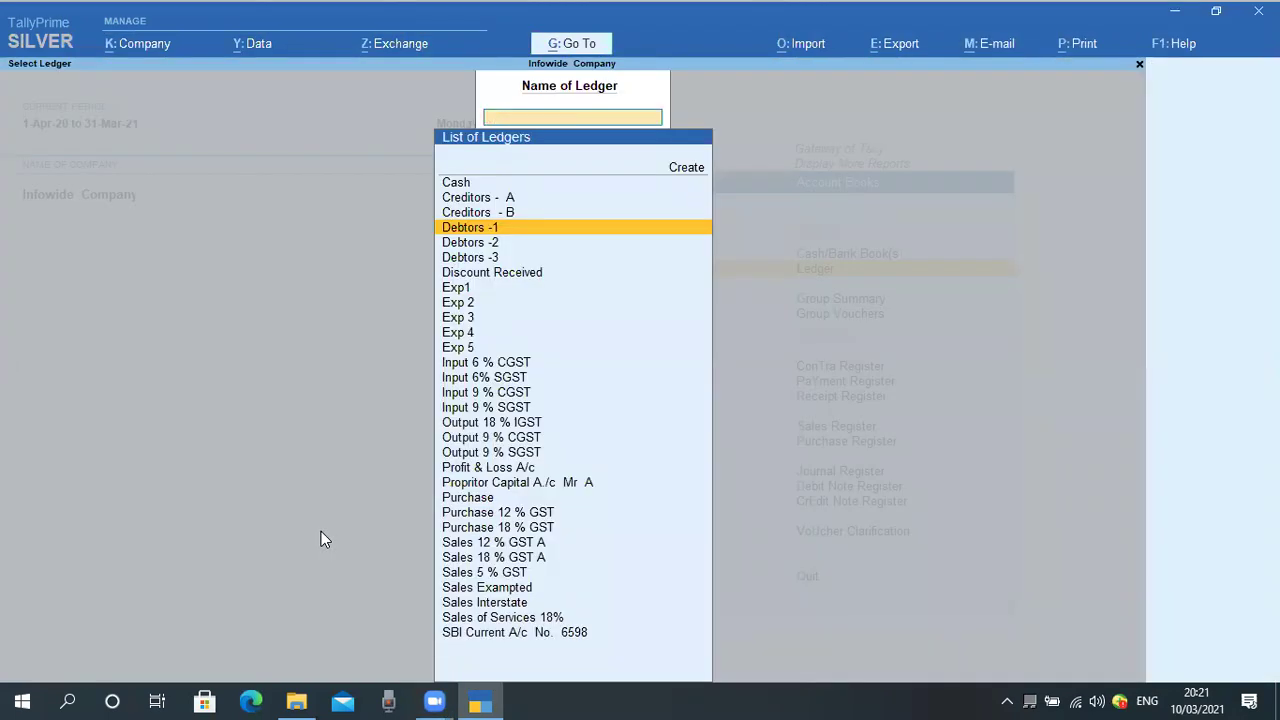
{"action": "key", "text": "Escape"}
{"action": "key", "text": "Escape"}
{"action": "key", "text": "Escape"}
{"action": "key", "text": "Escape"}
- Open the company's Balance Sheet from the Gateway of Tally
{"action": "key", "text": "Down"}
{"action": "key", "text": "Down"}
{"action": "key", "text": "Down"}
{"action": "key", "text": "Down"}
{"action": "key", "text": "Down"}
{"action": "key", "text": "Down"}
{"action": "key", "text": "Down"}
{"action": "key", "text": "Up"}
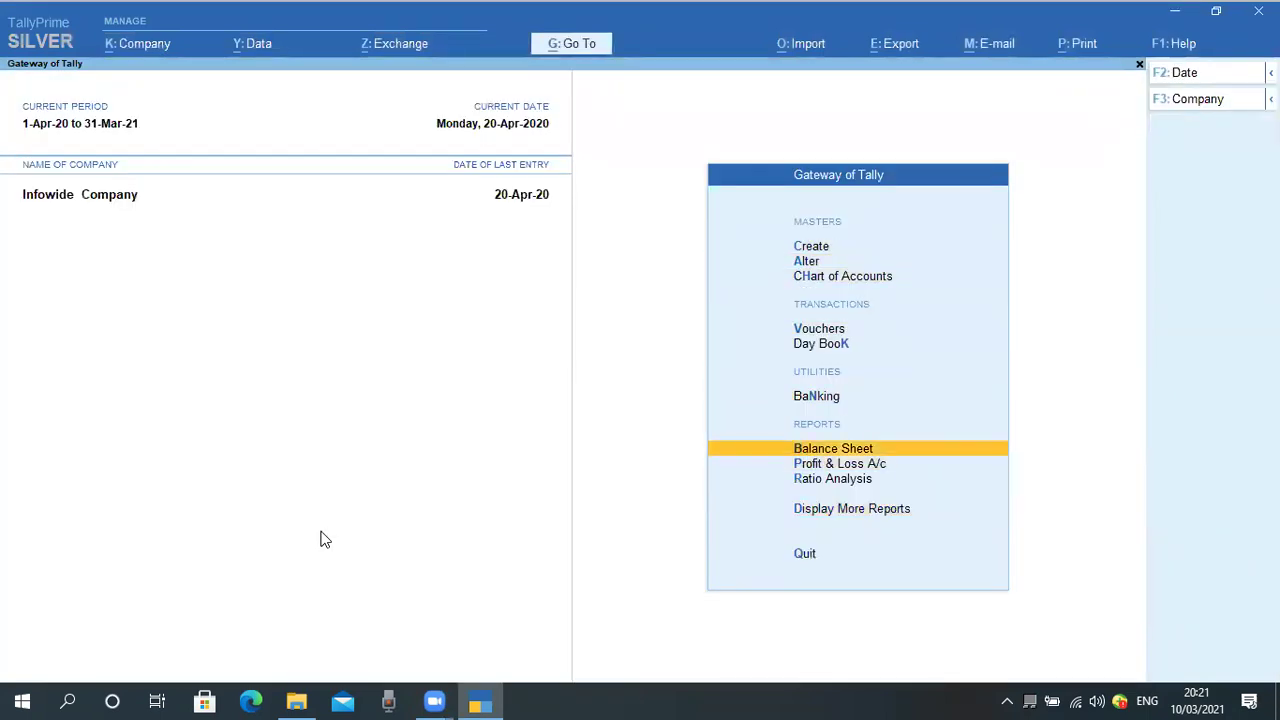
{"action": "key", "text": "Return"}
- Drill down from Current Liabilities through Duties & Taxes to GST Payable and examine the Output 9 % CGST and Output 9 % SGST credit balances
{"action": "key", "text": "Down"}
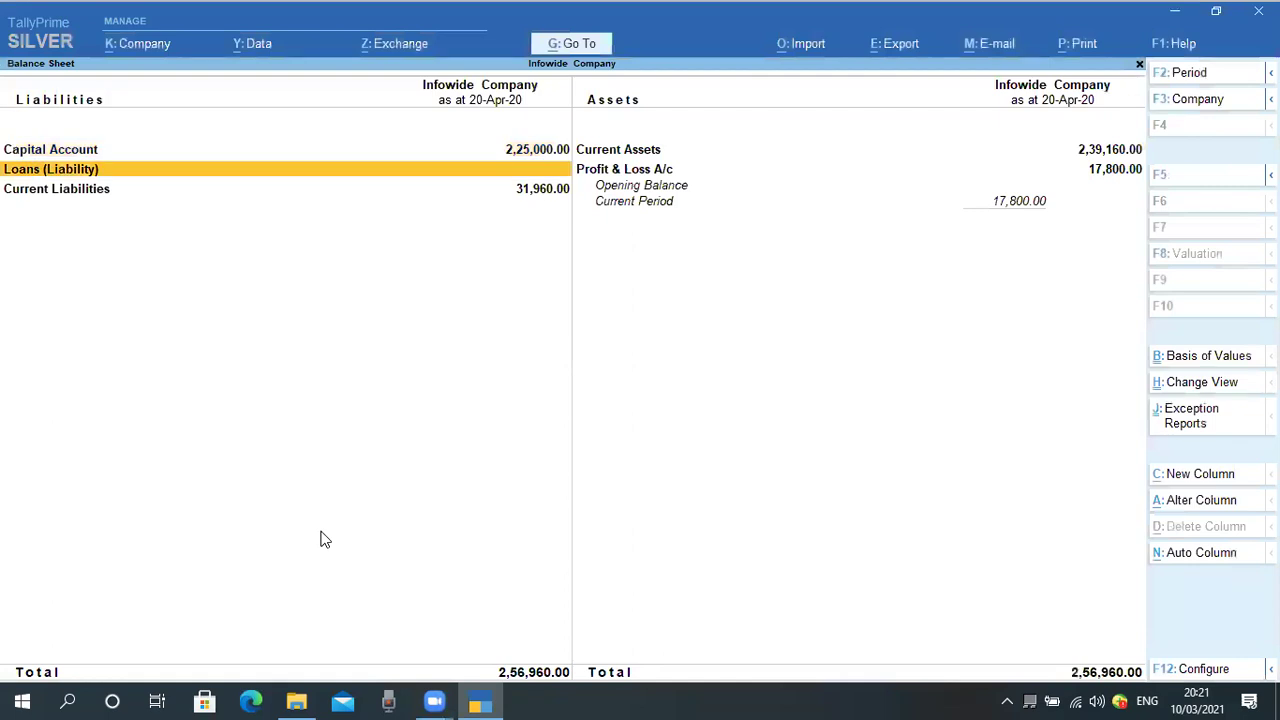
{"action": "key", "text": "Down"}
{"action": "key", "text": "Return"}
{"action": "key", "text": "Down"}
{"action": "key", "text": "Up"}
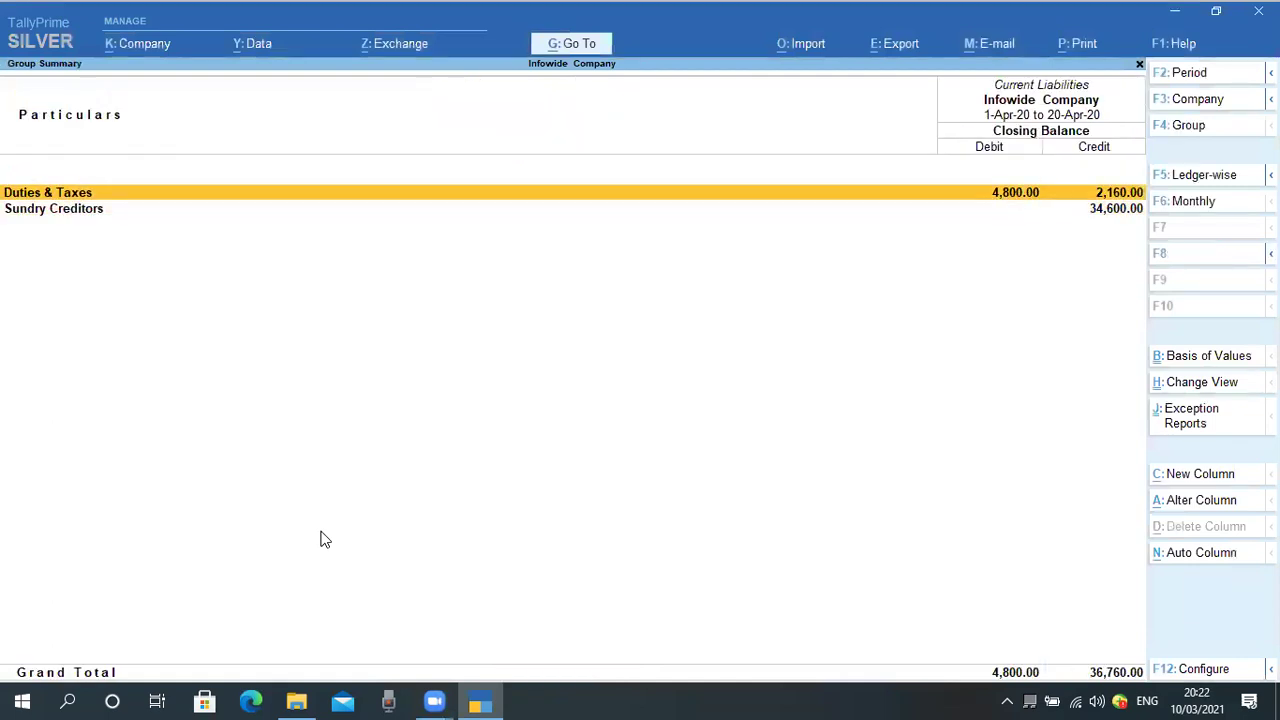
{"action": "key", "text": "Return"}
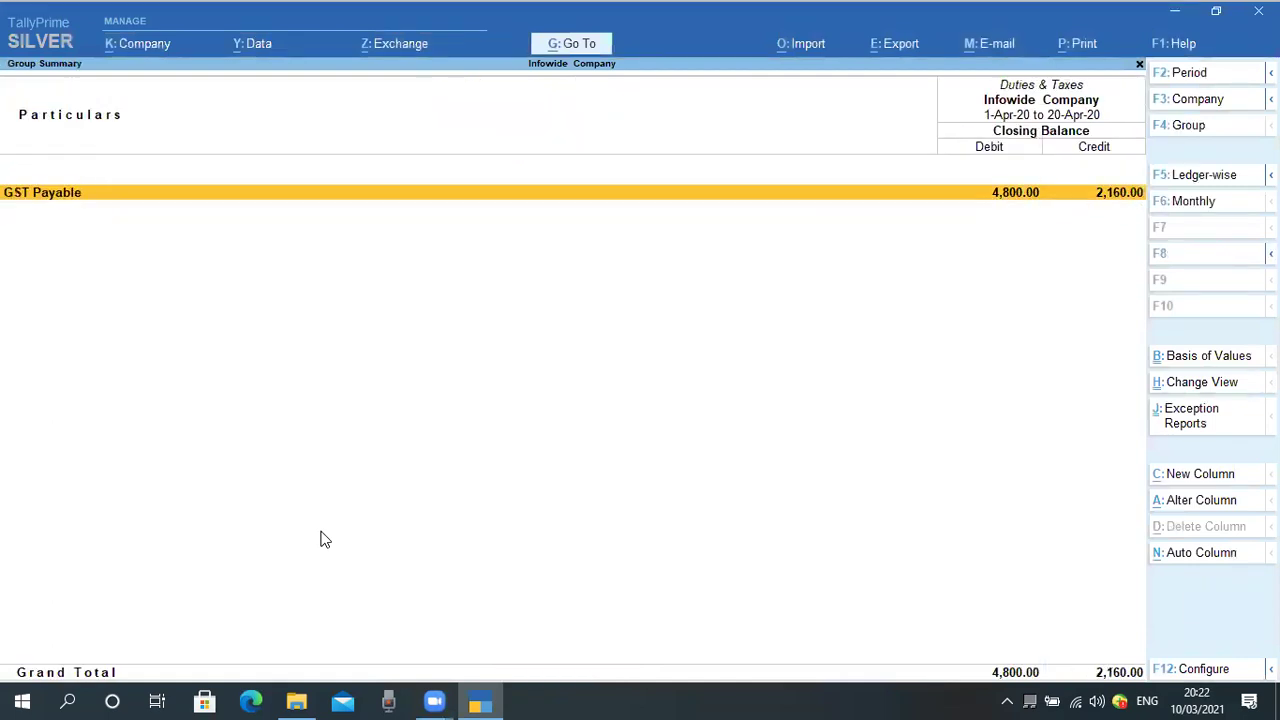
{"action": "key", "text": "Return"}
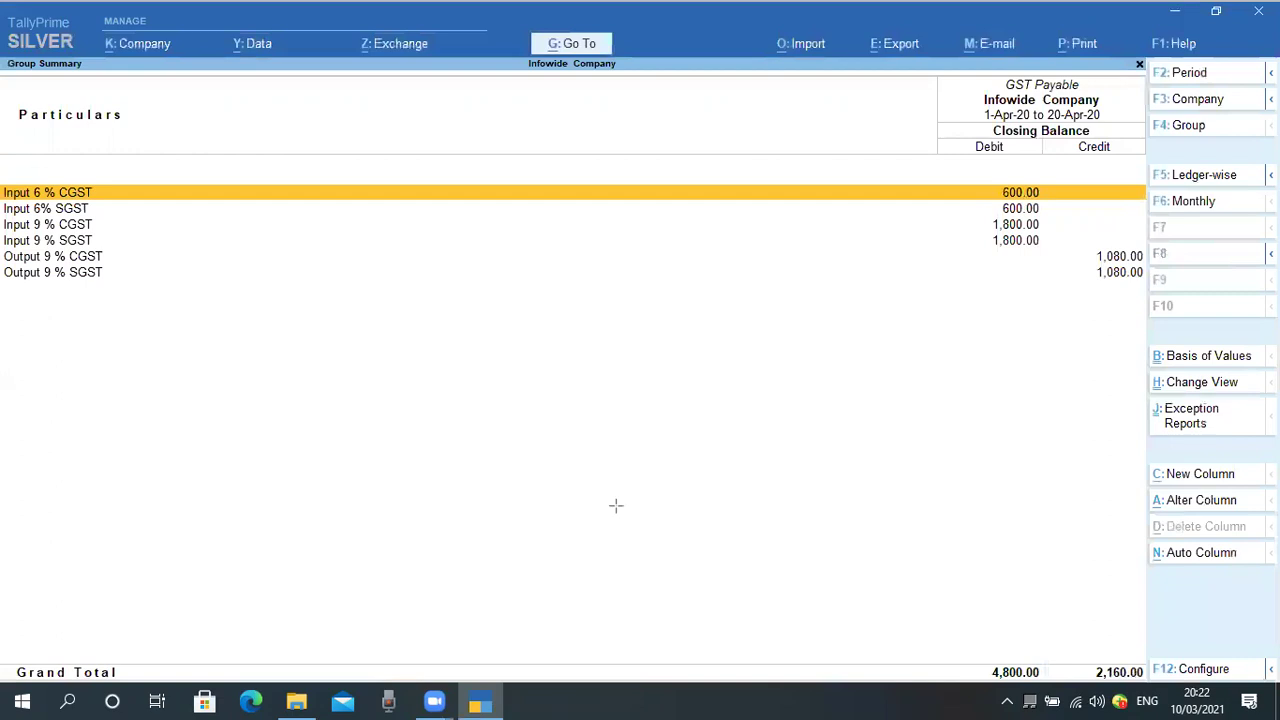
{"action": "mouse_move", "coordinate": [1087, 248]}
{"action": "left_mouse_down"}
{"action": "mouse_move", "coordinate": [1110, 318]}
{"action": "mouse_move", "coordinate": [1150, 293]}
{"action": "left_mouse_up"}
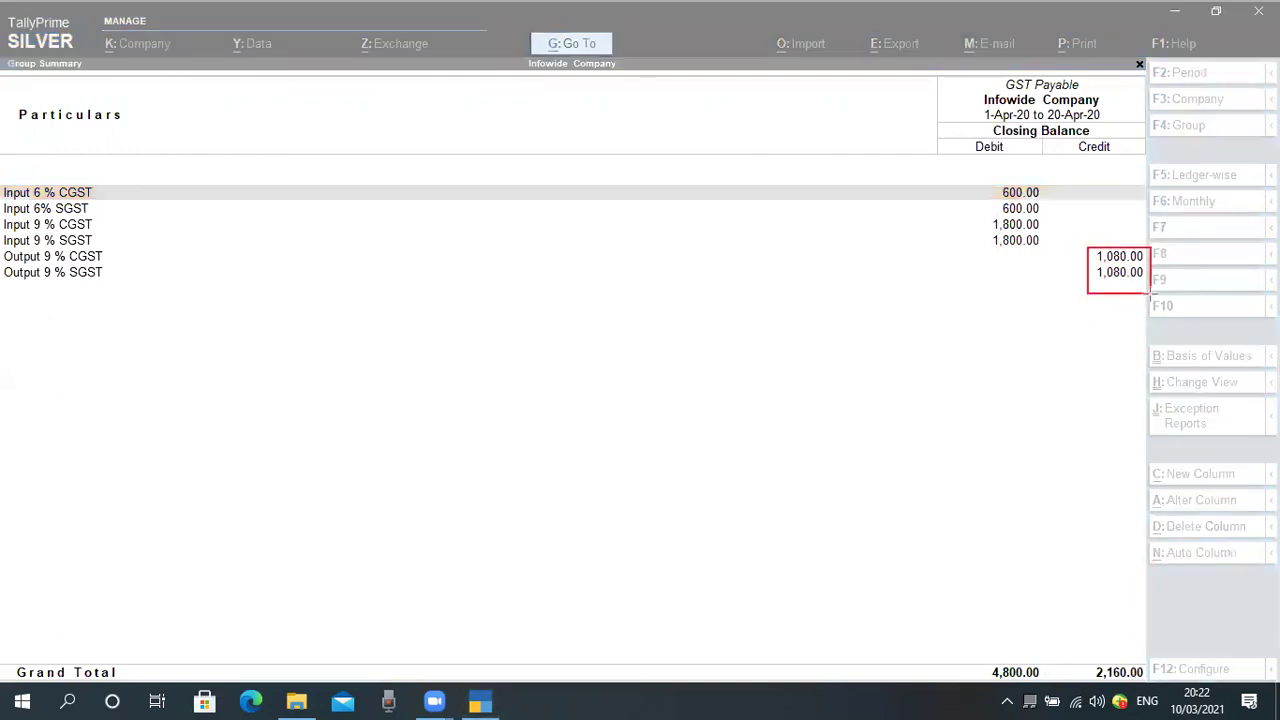
{"action": "mouse_move", "coordinate": [111, 242]}
{"action": "left_mouse_down"}
{"action": "mouse_move", "coordinate": [66, 294]}
{"action": "mouse_move", "coordinate": [2, 297]}
{"action": "left_mouse_up"}
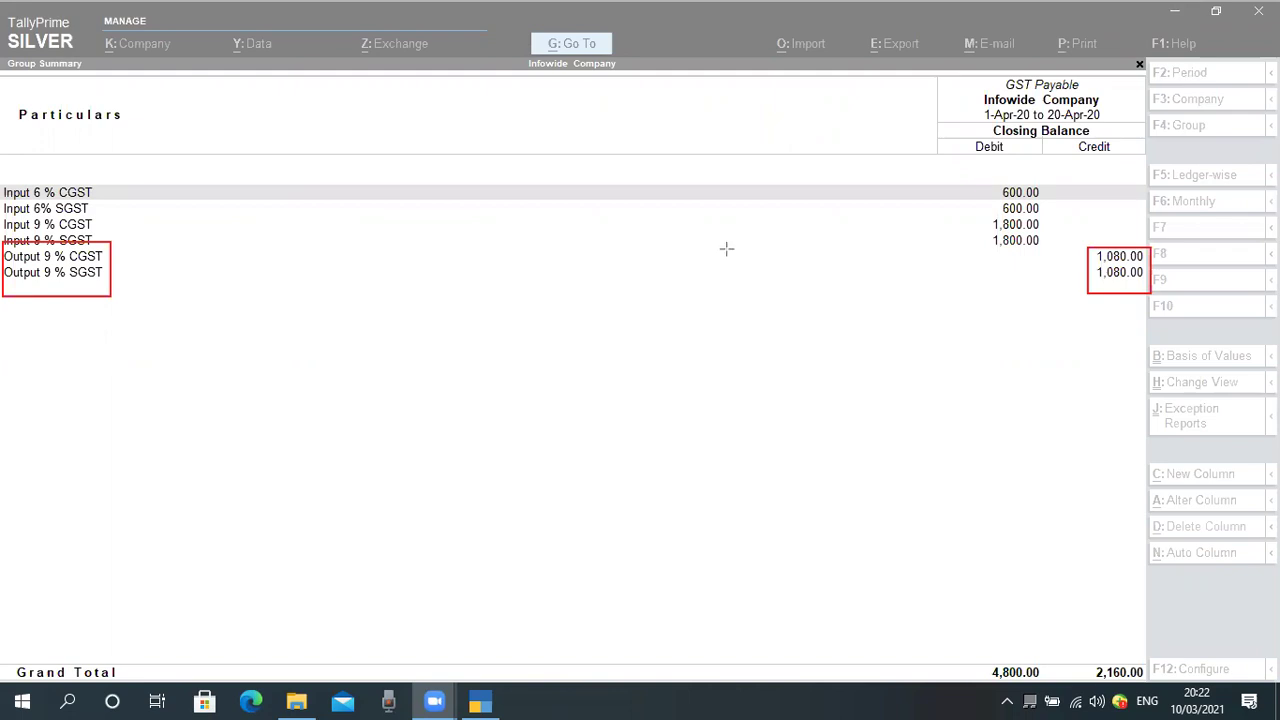
{"action": "left_click", "coordinate": [829, 631]}
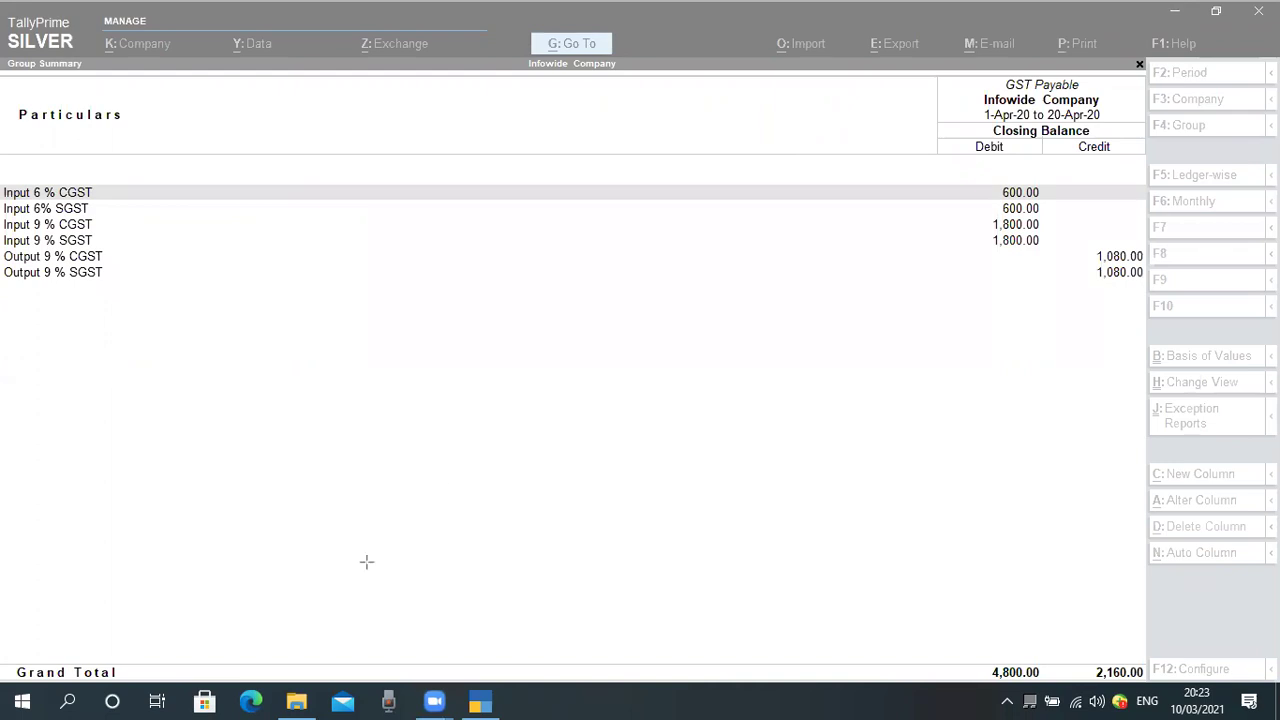
- Close the GST Payable summary, its parent group summaries and the Balance Sheet, returning to the Gateway of Tally
{"action": "left_click", "coordinate": [450, 500]}
{"action": "key", "text": "Escape"}
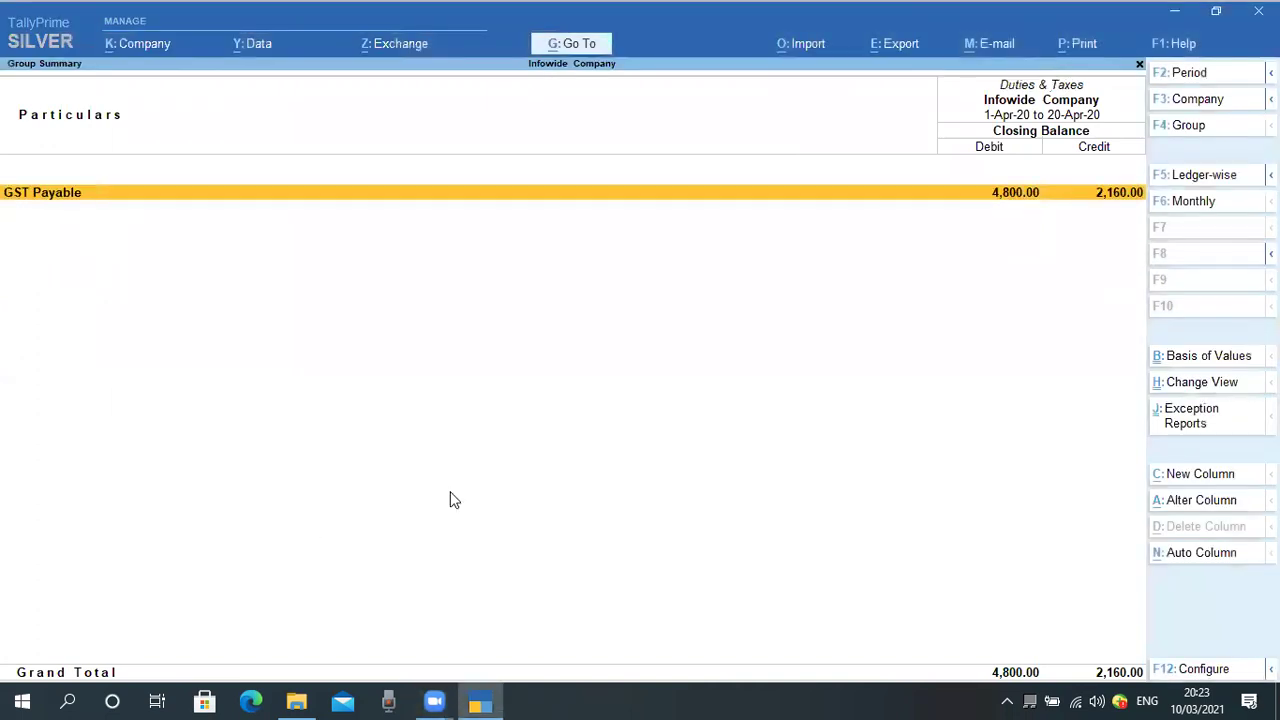
{"action": "key", "text": "Escape"}
{"action": "key", "text": "Escape"}
{"action": "key", "text": "Escape"}
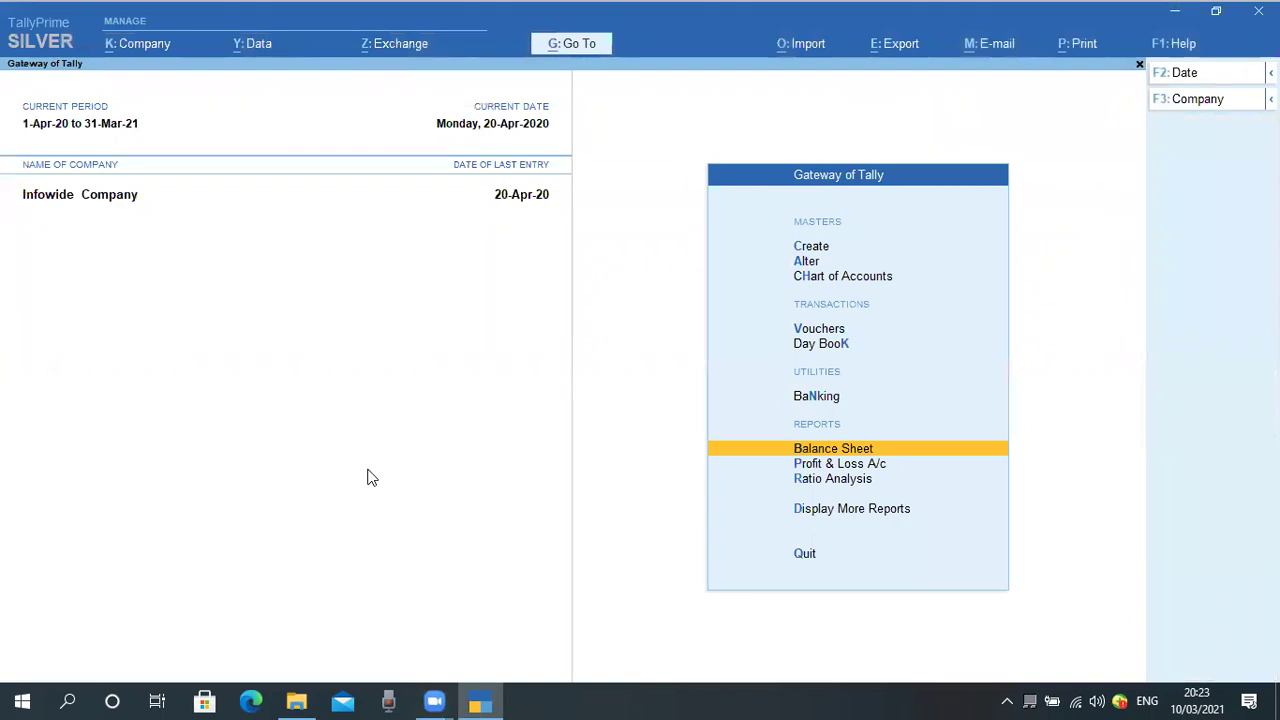
{"action": "key", "text": "Escape"}
{"action": "key", "text": "Escape"}
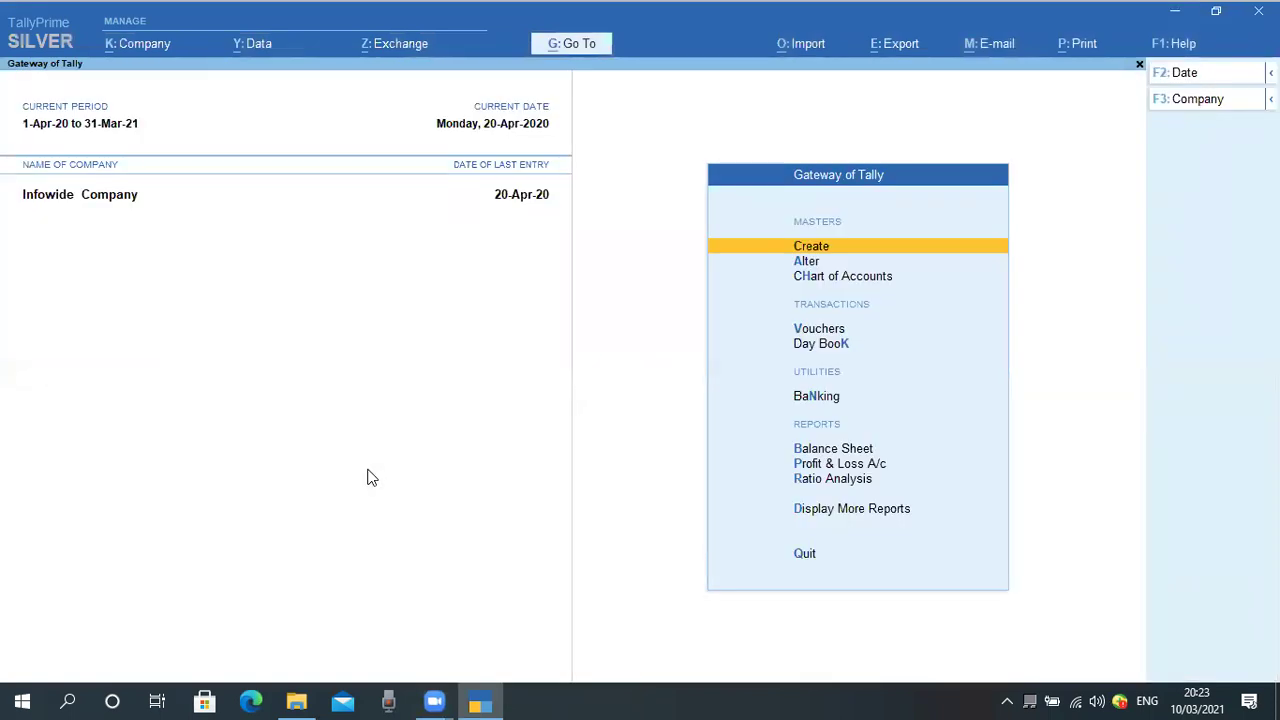